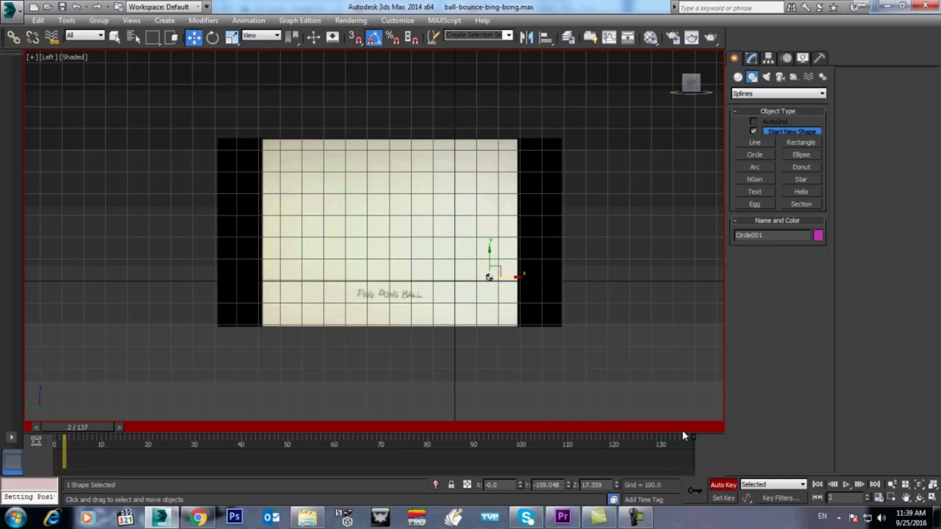
Find frame 90 by scrubbing back from the end, and key the ball horizontally over the sketched ball at Y about -106.4
{"action": "left_click_drag", "start_coordinate": [684, 431], "coordinate": [678, 431]}
{"action": "key", "text": "comma"}
{"action": "key", "text": "comma"}
{"action": "key", "text": "comma"}
{"action": "key", "text": "comma"}
{"action": "key", "text": "comma"}
{"action": "key", "text": "comma"}
{"action": "key", "text": "comma"}
{"action": "key", "text": "comma"}
{"action": "key", "text": "comma"}
{"action": "key", "text": "comma"}
{"action": "key", "text": "comma"}
{"action": "key", "text": "comma"}
{"action": "key", "text": "comma"}
{"action": "key", "text": "comma"}
{"action": "key", "text": "comma"}
{"action": "key", "text": "comma"}
{"action": "key", "text": "comma"}
{"action": "key", "text": "comma"}
{"action": "key", "text": "comma"}
{"action": "key", "text": "comma"}
{"action": "key", "text": "comma"}
{"action": "key", "text": "comma"}
{"action": "key", "text": "comma"}
{"action": "key", "text": "comma"}
{"action": "key", "text": "comma"}
{"action": "key", "text": "comma"}
{"action": "key", "text": "comma"}
{"action": "key", "text": "comma"}
{"action": "key", "text": "comma"}
{"action": "key", "text": "comma"}
{"action": "key", "text": "comma"}
{"action": "key", "text": "comma"}
{"action": "key", "text": "comma"}
{"action": "key", "text": "comma"}
{"action": "key", "text": "comma"}
{"action": "key", "text": "comma"}
{"action": "key", "text": "comma"}
{"action": "key", "text": "comma"}
{"action": "key", "text": "comma"}
{"action": "key", "text": "comma"}
{"action": "key", "text": "comma"}
{"action": "key", "text": "comma"}
{"action": "key", "text": "comma"}
{"action": "key", "text": "comma"}
{"action": "key", "text": "comma"}
{"action": "key", "text": "period"}
{"action": "key", "text": "period"}
{"action": "key", "text": "period"}
{"action": "key", "text": "period"}
{"action": "key", "text": "comma"}
{"action": "key", "text": "comma"}
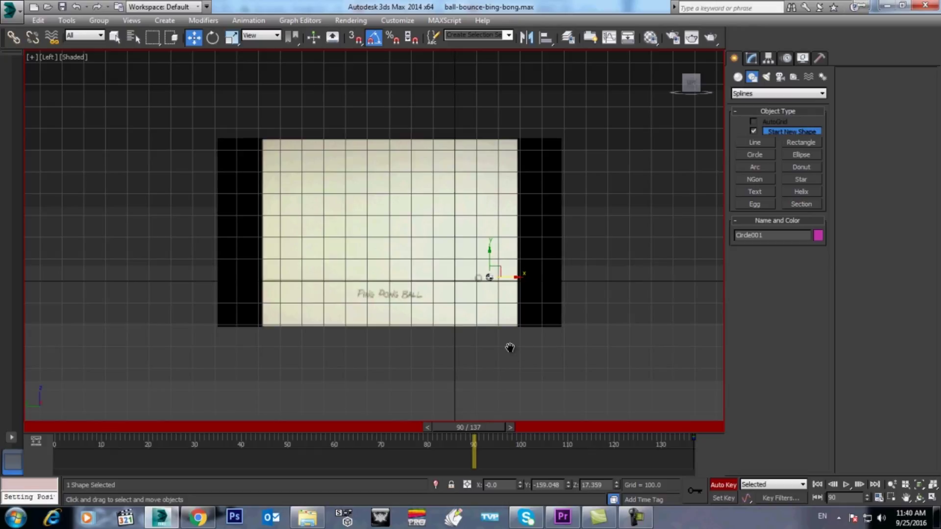
{"action": "scroll", "coordinate": [510, 348], "scroll_direction": "up", "scroll_amount": 5}
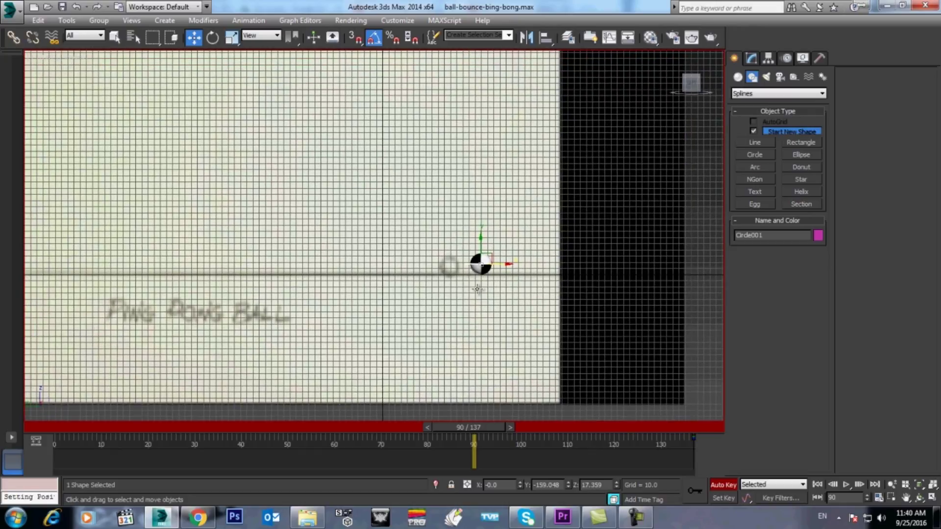
{"action": "scroll", "coordinate": [478, 289], "scroll_direction": "up", "scroll_amount": 2}
{"action": "left_click_drag", "start_coordinate": [505, 253], "coordinate": [458, 254]}
At frame 86, move the ball horizontally onto the sketched ball's ground contact at Y about -73.3
{"action": "middle_click_drag", "start_coordinate": [376, 375], "coordinate": [481, 361]}
{"action": "key", "text": "comma"}
{"action": "key", "text": "comma"}
{"action": "key", "text": "comma"}
{"action": "key", "text": "comma"}
{"action": "key", "text": "comma"}
{"action": "key", "text": "period"}
{"action": "key", "text": "period"}
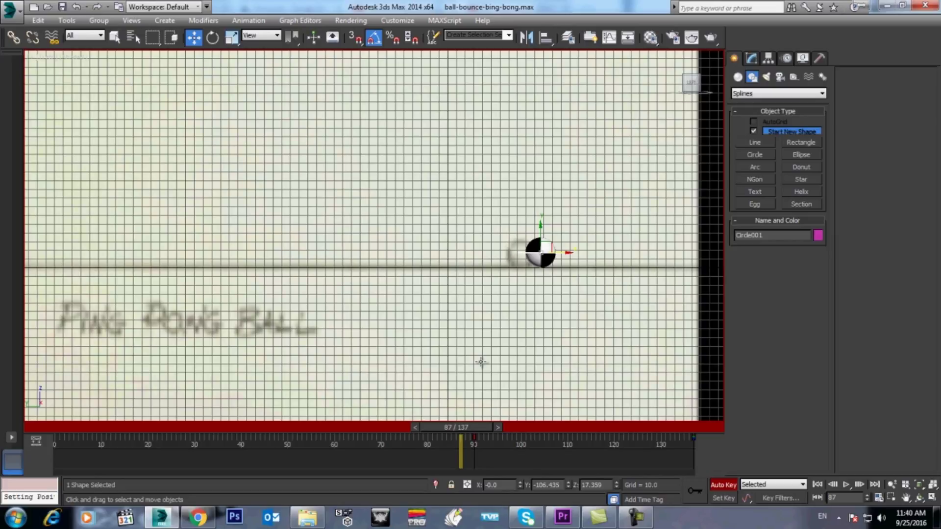
{"action": "key", "text": "period"}
{"action": "key", "text": "period"}
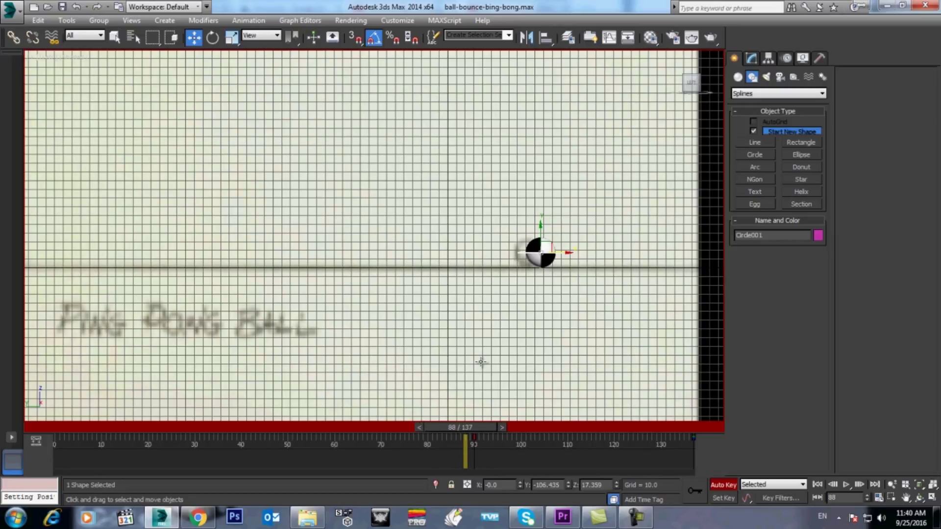
{"action": "key", "text": "period"}
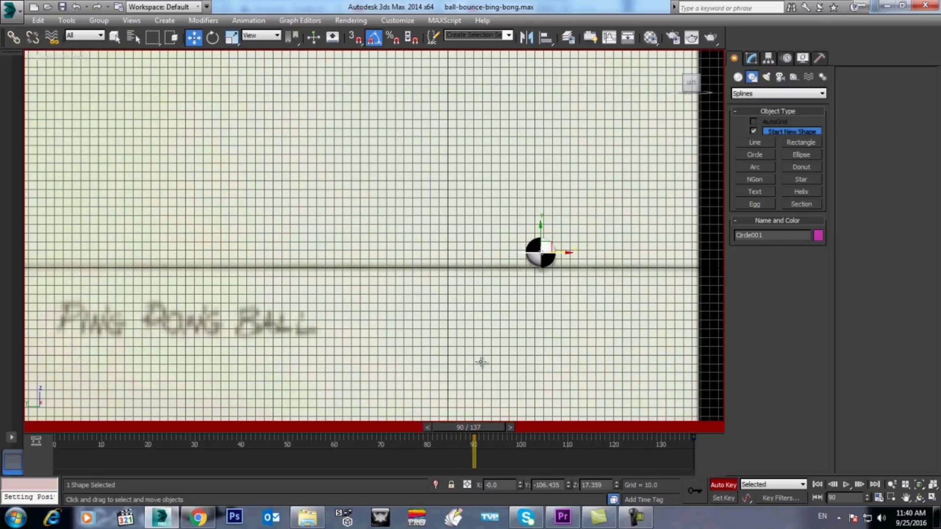
{"action": "key", "text": "comma"}
{"action": "key", "text": "comma"}
{"action": "key", "text": "comma"}
{"action": "key", "text": "comma"}
{"action": "key", "text": "period"}
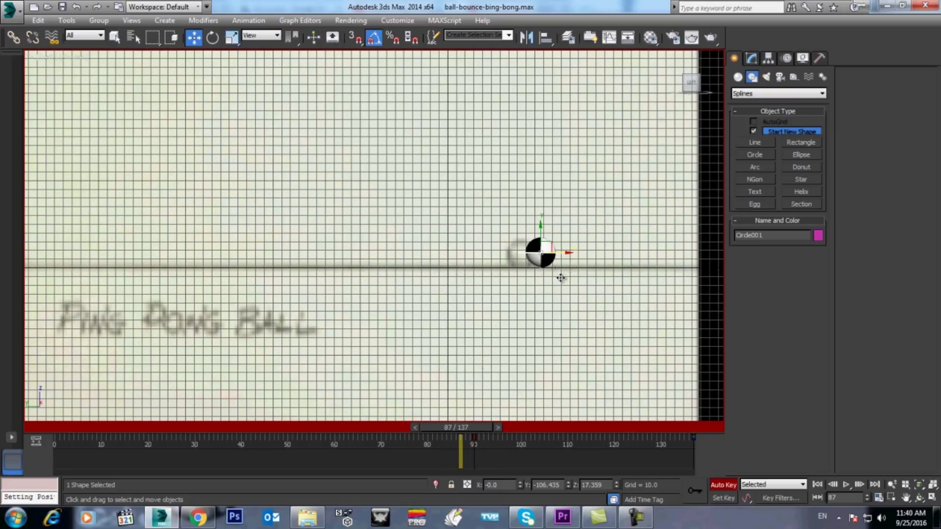
{"action": "key", "text": "comma"}
{"action": "left_click_drag", "start_coordinate": [565, 253], "coordinate": [534, 252]}
At frame 82, key the ball horizontally under the sketched ball at Y about -26.7
{"action": "key", "text": "comma"}
{"action": "key", "text": "comma"}
{"action": "key", "text": "comma"}
At frame 78, key the ball horizontally over the sketched ball at Y about 21.8
{"action": "key", "text": "comma"}
{"action": "key", "text": "comma"}
{"action": "key", "text": "period"}
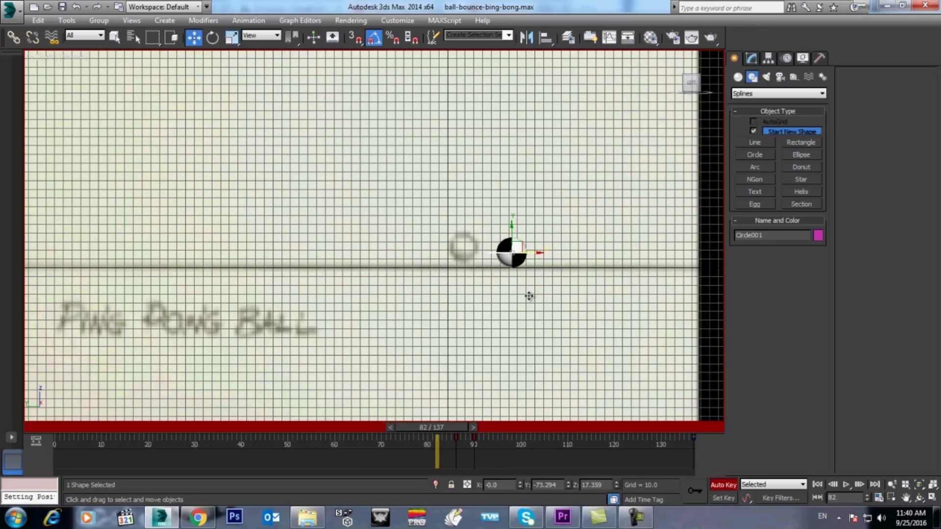
{"action": "left_click_drag", "start_coordinate": [534, 254], "coordinate": [497, 253]}
{"action": "key", "text": "comma"}
{"action": "key", "text": "comma"}
{"action": "key", "text": "comma"}
{"action": "key", "text": "comma"}
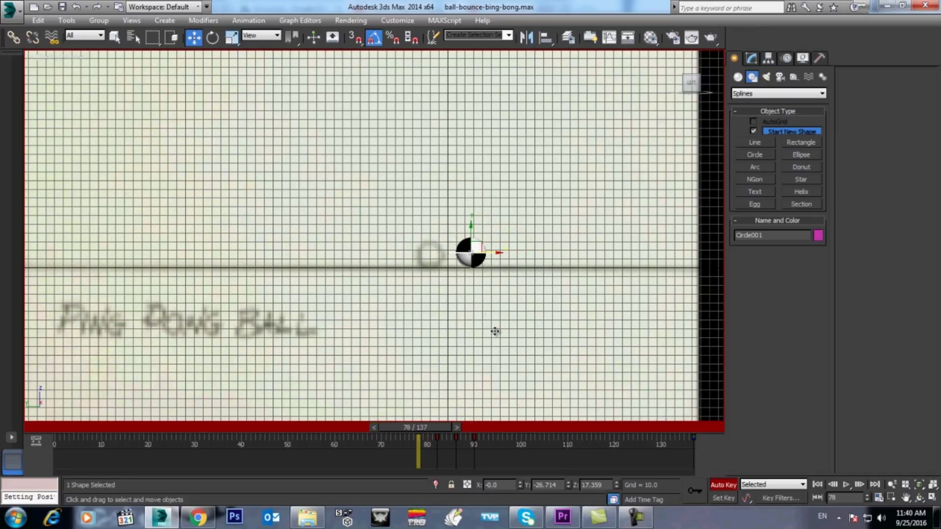
{"action": "left_click_drag", "start_coordinate": [486, 250], "coordinate": [446, 254]}
At frame 0, place the ball just outside the paper's upper-left side at Y about 892, Z about 354.5
{"action": "middle_click_drag", "start_coordinate": [395, 362], "coordinate": [498, 395]}
{"action": "scroll", "coordinate": [495, 393], "scroll_direction": "down", "scroll_amount": 3}
{"action": "left_click_drag", "start_coordinate": [84, 428], "coordinate": [61, 427]}
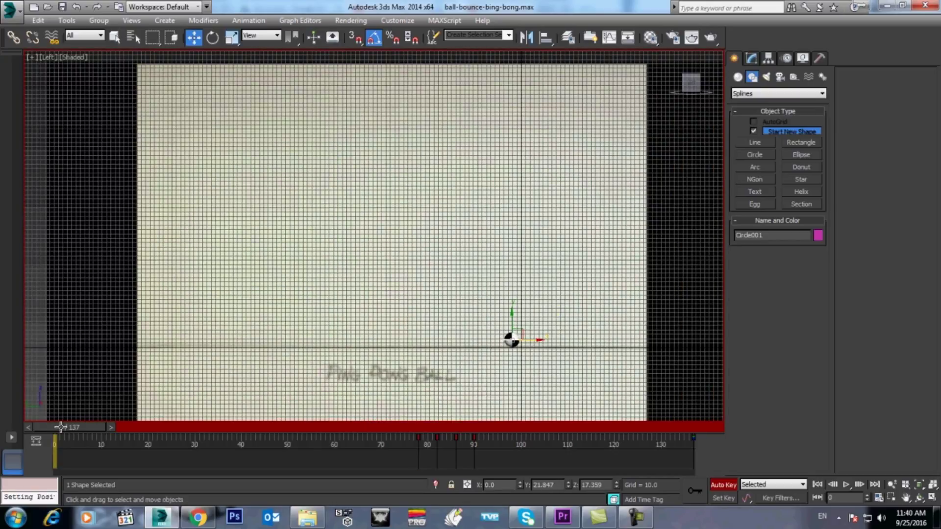
{"action": "left_click_drag", "start_coordinate": [522, 328], "coordinate": [143, 186]}
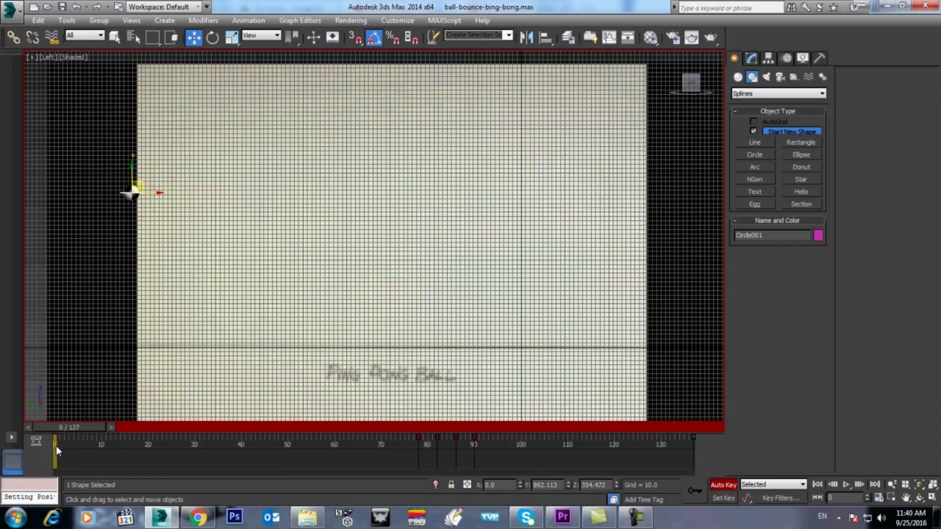
Hide the grid and key the ball at frame 7 by the paper's left edge, at Y about 885.8, Z about 353.4
{"action": "left_click_drag", "start_coordinate": [70, 426], "coordinate": [74, 425]}
{"action": "key", "text": "g"}
{"action": "key", "text": "period"}
{"action": "key", "text": "period"}
{"action": "key", "text": "period"}
{"action": "key", "text": "period"}
{"action": "key", "text": "period"}
{"action": "key", "text": "period"}
{"action": "key", "text": "period"}
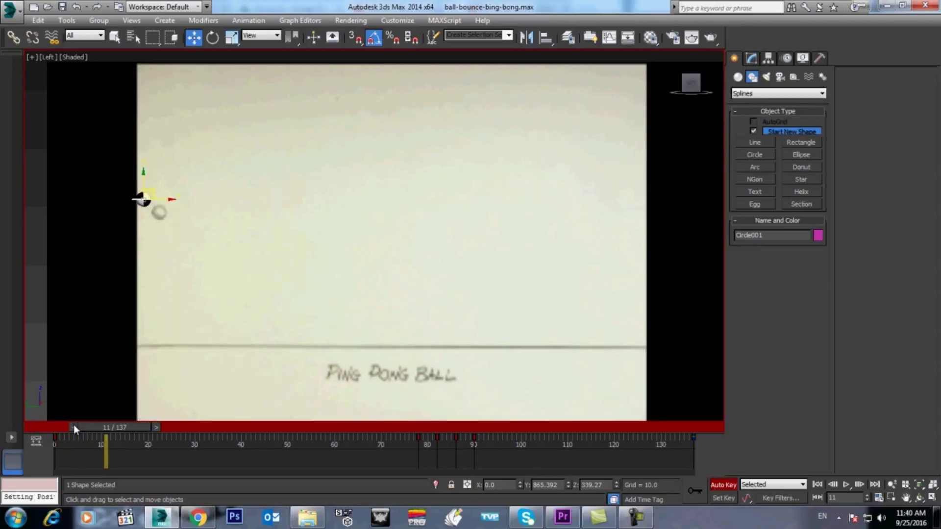
{"action": "key", "text": "comma"}
{"action": "key", "text": "comma"}
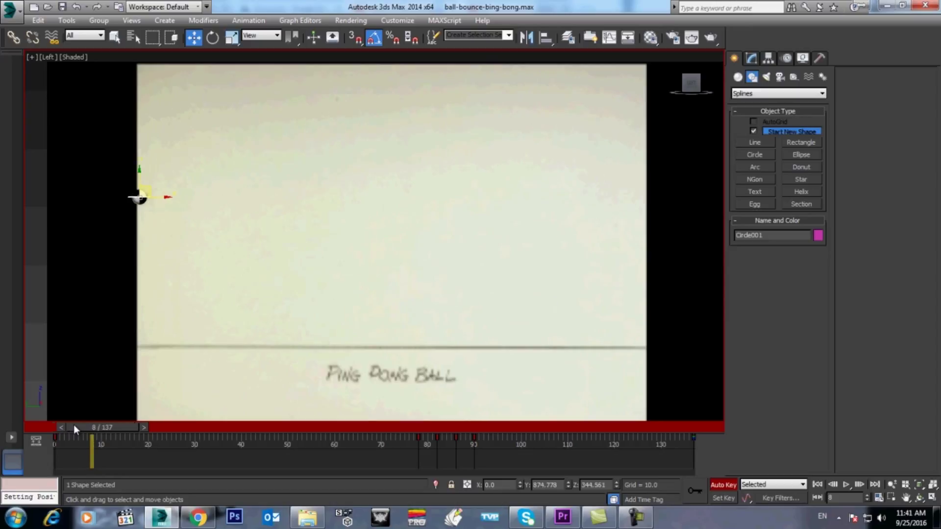
{"action": "mouse_move", "coordinate": [157, 197]}
{"action": "left_mouse_down"}
{"action": "mouse_move", "coordinate": [173, 197]}
{"action": "mouse_move", "coordinate": [152, 196]}
{"action": "mouse_move", "coordinate": [133, 174]}
{"action": "mouse_move", "coordinate": [161, 192]}
{"action": "left_mouse_up"}
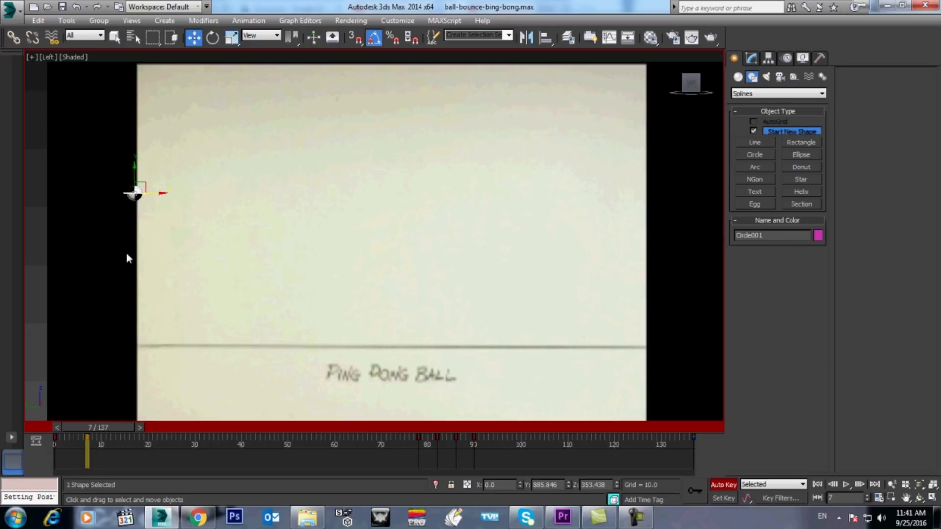
At frame 16, move the ball down onto the sketched ball at the first ground contact, Y about 749.4, Z about 19
{"action": "key", "text": "period"}
{"action": "key", "text": "period"}
{"action": "key", "text": "period"}
{"action": "key", "text": "period"}
{"action": "key", "text": "period"}
{"action": "key", "text": "period"}
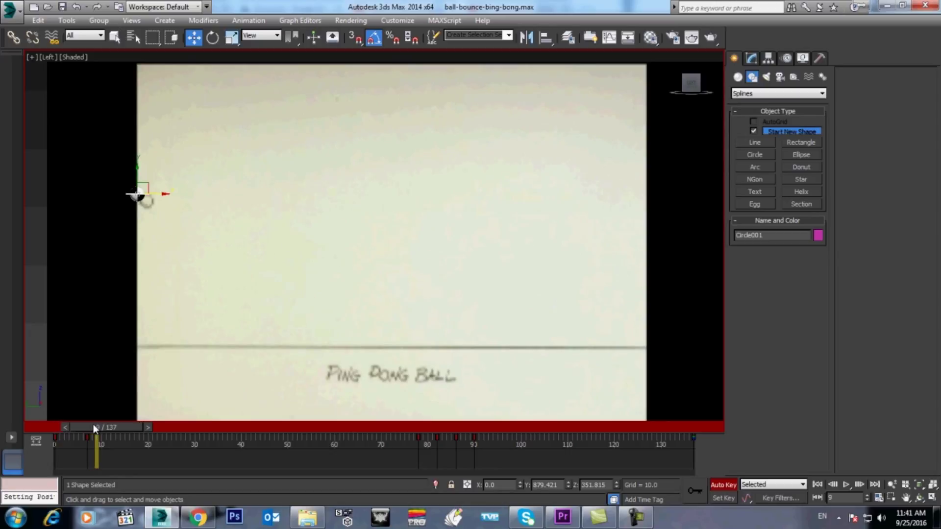
{"action": "key", "text": "period"}
{"action": "key", "text": "period"}
{"action": "key", "text": "period"}
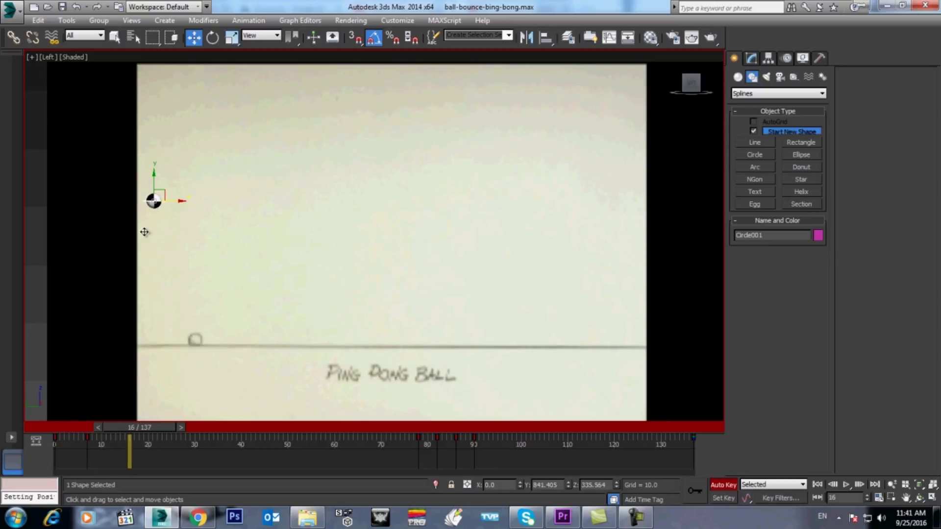
{"action": "left_click_drag", "start_coordinate": [161, 192], "coordinate": [204, 329]}
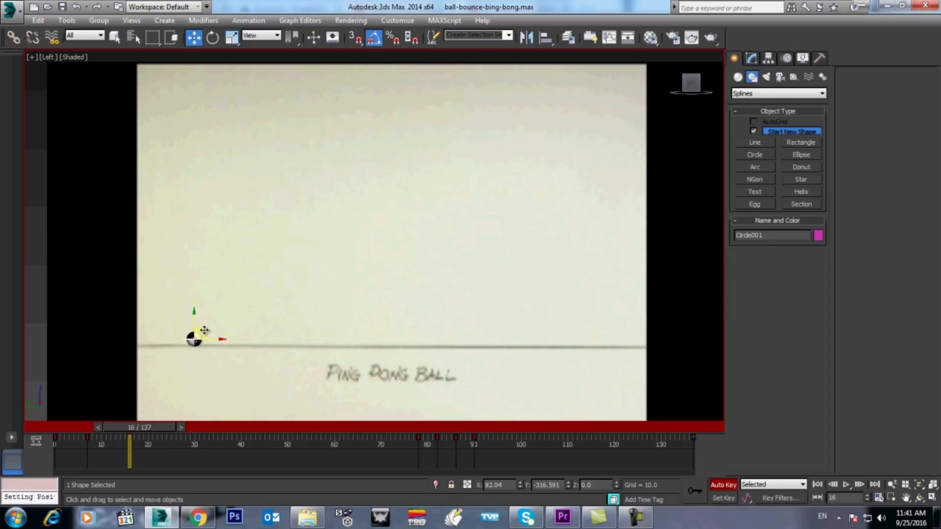
Show the grid and lower the ball at frame 16 to rest on the ground line, Z about 17.6
{"action": "key", "text": "g"}
{"action": "middle_click_drag", "start_coordinate": [222, 395], "coordinate": [353, 316]}
{"action": "scroll", "coordinate": [341, 289], "scroll_direction": "up", "scroll_amount": 3}
{"action": "scroll", "coordinate": [340, 289], "scroll_direction": "up", "scroll_amount": 2}
{"action": "middle_click_drag", "start_coordinate": [321, 254], "coordinate": [328, 313]}
{"action": "scroll", "coordinate": [328, 314], "scroll_direction": "up", "scroll_amount": 2}
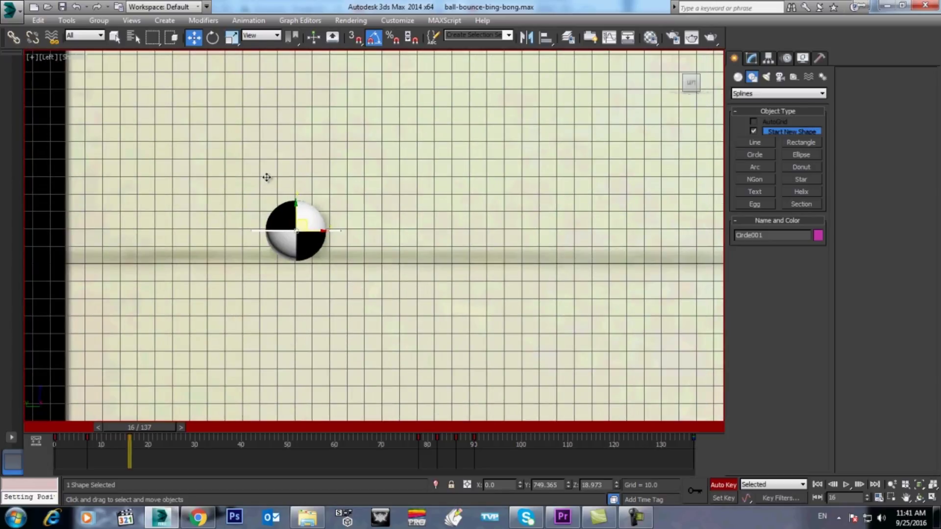
{"action": "left_click_drag", "start_coordinate": [295, 209], "coordinate": [294, 211]}
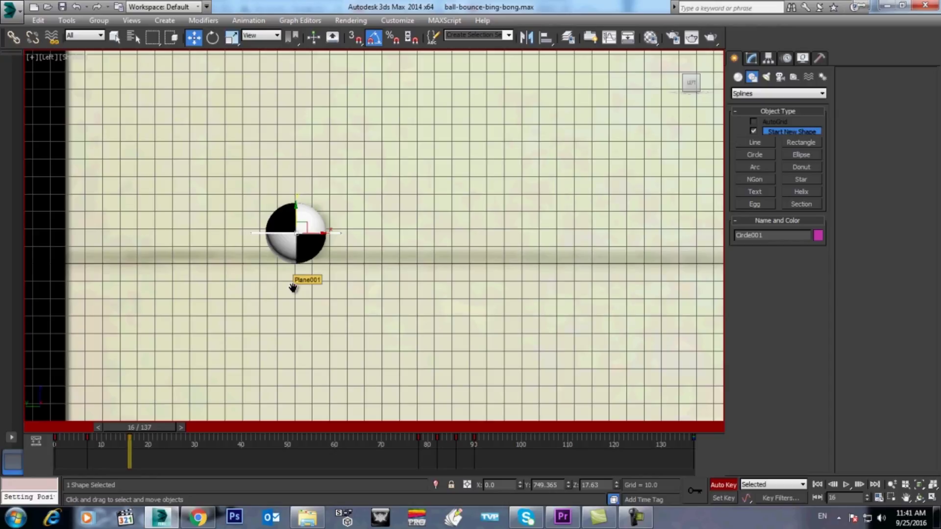
Hide the grid and key the ball at frame 35, shifted horizontally onto the sketched ball's second ground contact
{"action": "key", "text": "g"}
{"action": "scroll", "coordinate": [293, 288], "scroll_direction": "down", "scroll_amount": 8}
{"action": "middle_click_drag", "start_coordinate": [293, 300], "coordinate": [162, 327]}
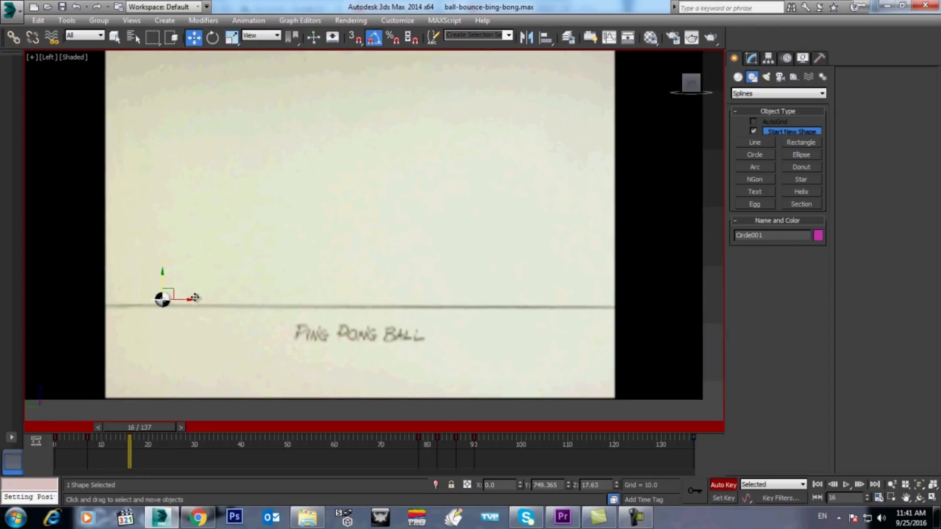
{"action": "left_click_drag", "start_coordinate": [188, 301], "coordinate": [190, 304]}
{"action": "key", "text": "period"}
{"action": "key", "text": "period"}
{"action": "key", "text": "period"}
{"action": "key", "text": "period"}
{"action": "key", "text": "period"}
{"action": "key", "text": "period"}
{"action": "key", "text": "period"}
{"action": "key", "text": "period"}
{"action": "key", "text": "period"}
{"action": "key", "text": "period"}
{"action": "key", "text": "period"}
{"action": "key", "text": "period"}
{"action": "key", "text": "period"}
{"action": "key", "text": "period"}
{"action": "key", "text": "period"}
{"action": "key", "text": "period"}
{"action": "key", "text": "period"}
{"action": "key", "text": "period"}
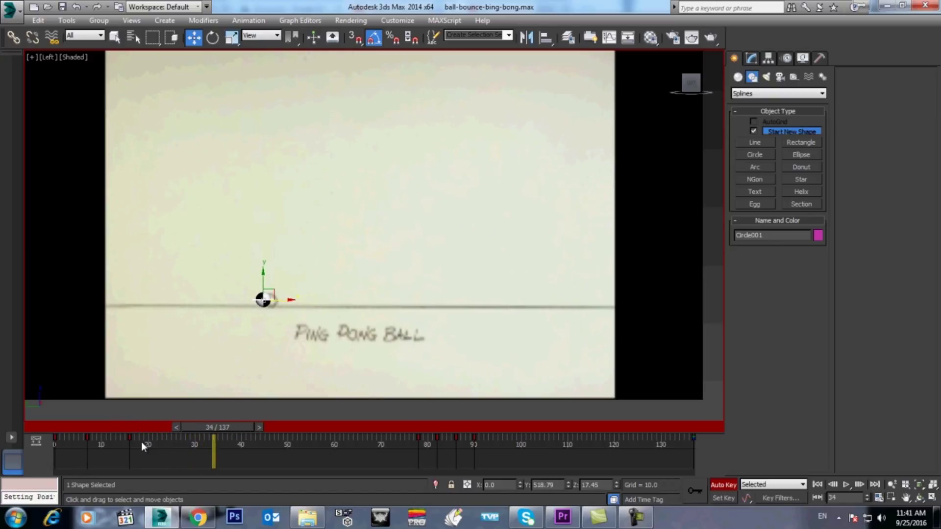
{"action": "key", "text": "period"}
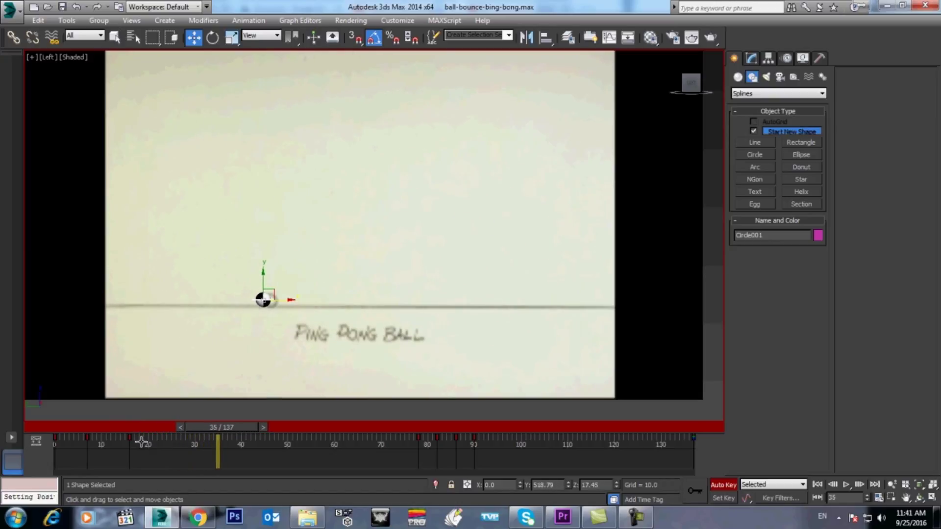
{"action": "left_click_drag", "start_coordinate": [288, 301], "coordinate": [295, 305]}
At frame 49, key the ball at the next ground contact, shifting it horizontally to match the sketched ball
{"action": "key", "text": "period"}
{"action": "key", "text": "period"}
{"action": "key", "text": "period"}
{"action": "key", "text": "period"}
{"action": "key", "text": "period"}
{"action": "key", "text": "period"}
{"action": "key", "text": "period"}
{"action": "key", "text": "period"}
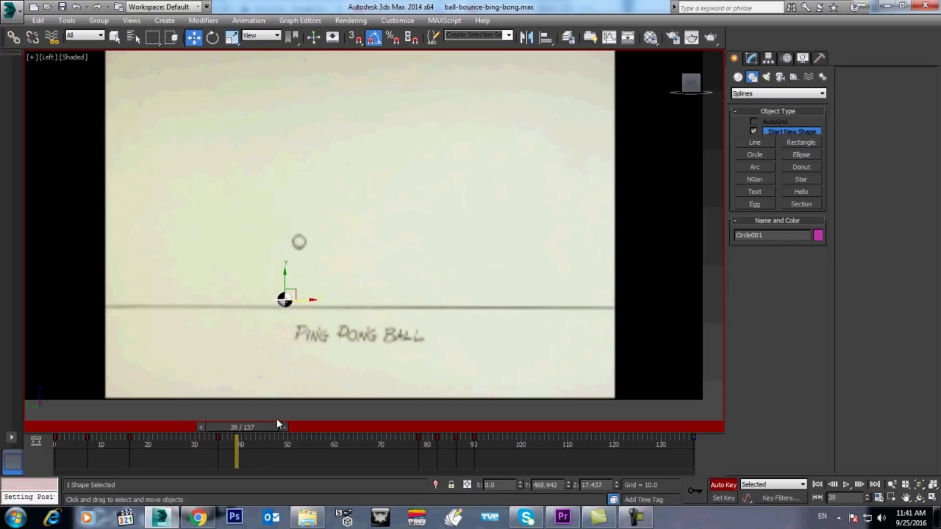
{"action": "key", "text": "period"}
{"action": "key", "text": "period"}
{"action": "key", "text": "period"}
{"action": "key", "text": "period"}
{"action": "key", "text": "period"}
{"action": "key", "text": "period"}
{"action": "key", "text": "period"}
{"action": "key", "text": "period"}
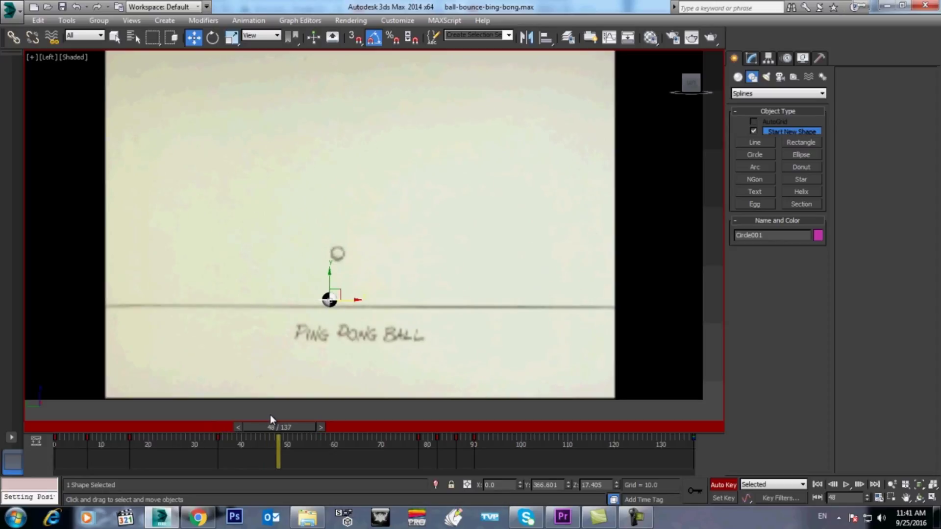
{"action": "key", "text": "comma"}
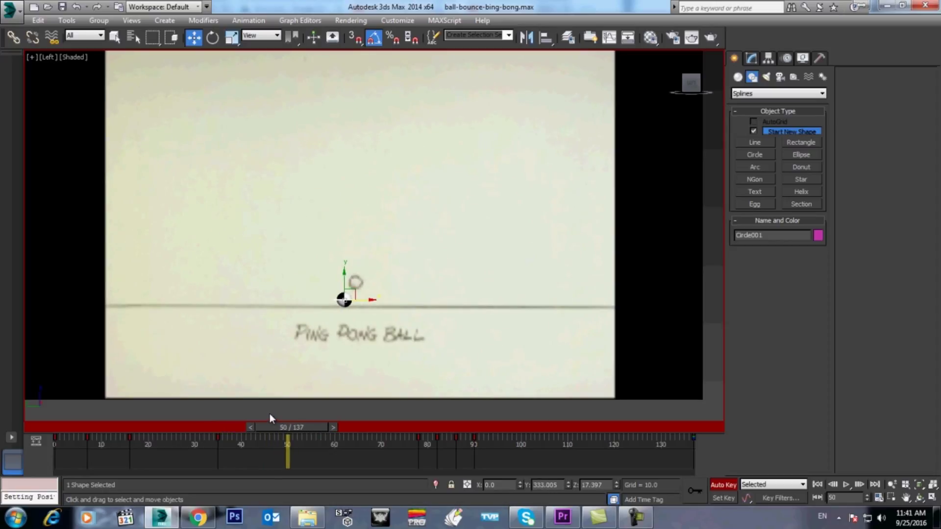
{"action": "key", "text": "comma"}
{"action": "left_click_drag", "start_coordinate": [366, 299], "coordinate": [373, 298]}
At frame 62, key the ball on the ground line, matching the sketched ball's following contact
{"action": "key", "text": "period"}
{"action": "key", "text": "period"}
{"action": "key", "text": "period"}
{"action": "key", "text": "period"}
{"action": "key", "text": "period"}
{"action": "key", "text": "period"}
{"action": "key", "text": "period"}
{"action": "key", "text": "period"}
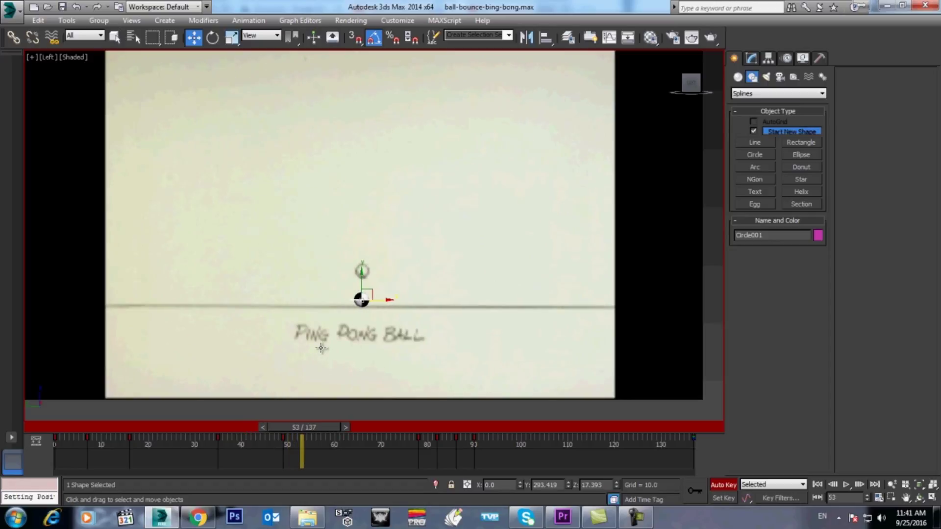
{"action": "key", "text": "period"}
{"action": "key", "text": "period"}
{"action": "key", "text": "period"}
{"action": "key", "text": "period"}
{"action": "key", "text": "period"}
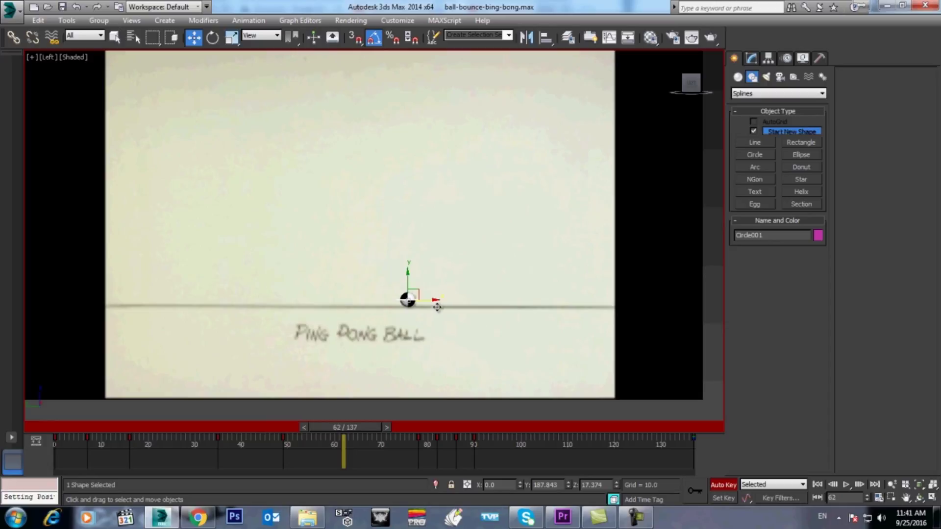
{"action": "key", "text": "period"}
{"action": "key", "text": "period"}
{"action": "key", "text": "period"}
{"action": "key", "text": "period"}
{"action": "key", "text": "period"}
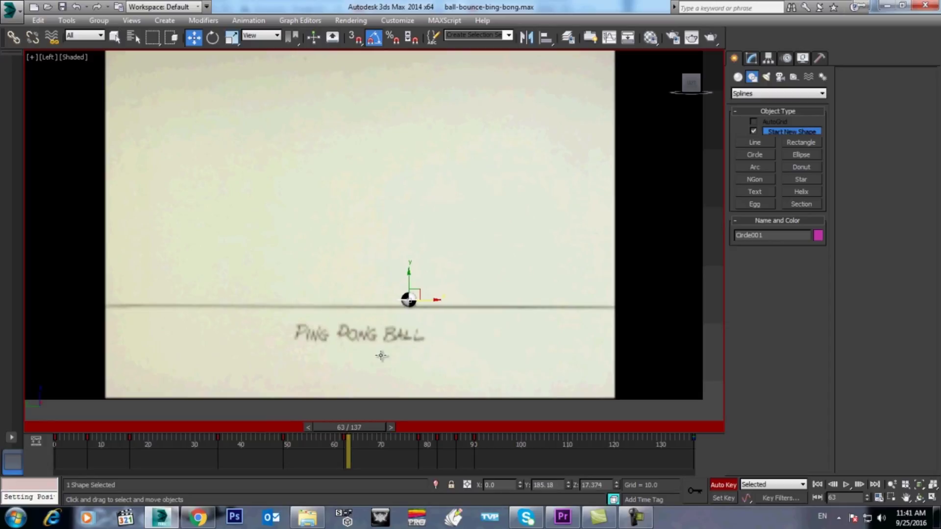
Key the ball's ground contact at frame 71 over the sketched ball, and advance to the contact at frame 78
{"action": "key", "text": "period"}
{"action": "key", "text": "period"}
{"action": "key", "text": "period"}
{"action": "key", "text": "period"}
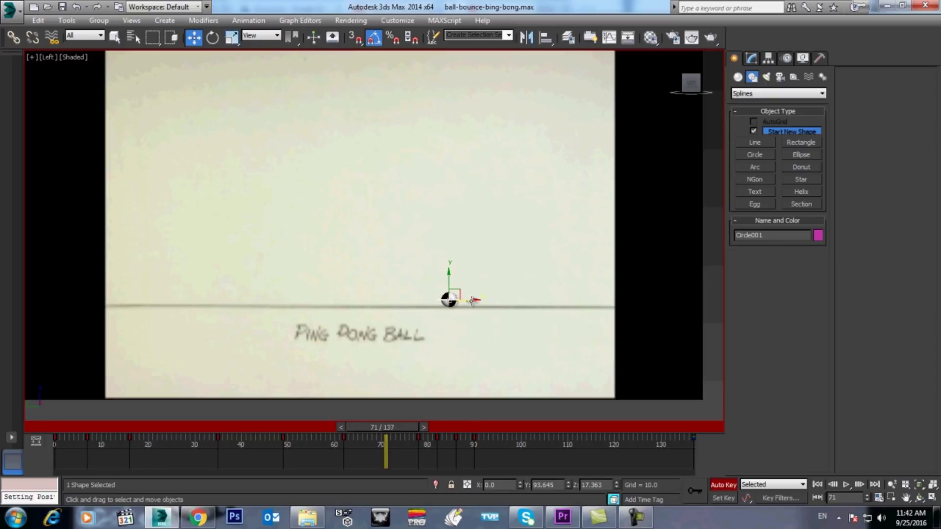
{"action": "key", "text": "period"}
{"action": "key", "text": "period"}
{"action": "key", "text": "period"}
{"action": "key", "text": "period"}
{"action": "key", "text": "period"}
{"action": "key", "text": "period"}
{"action": "key", "text": "period"}
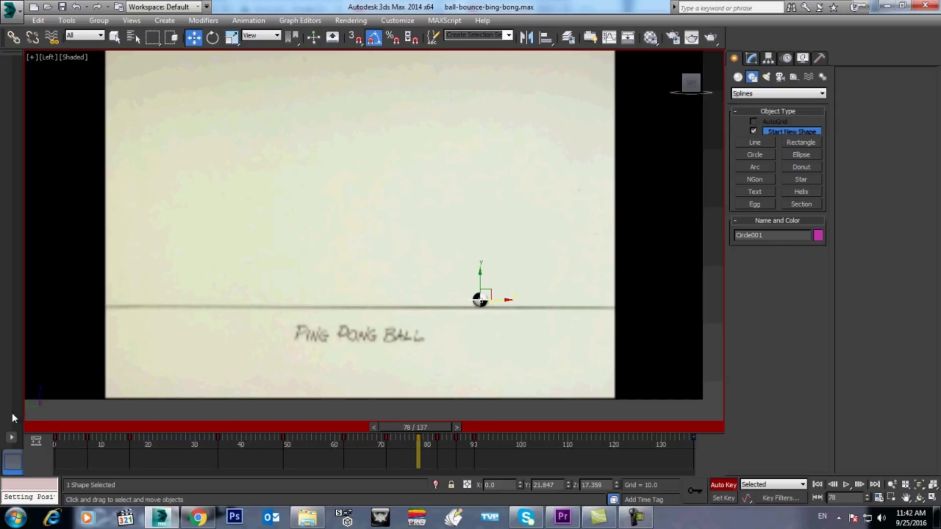
At frame 26, raise the ball onto the sketched ball at the peak of the first bounce, Y about 604.7, Z about 253.3
{"action": "left_click", "coordinate": [114, 428]}
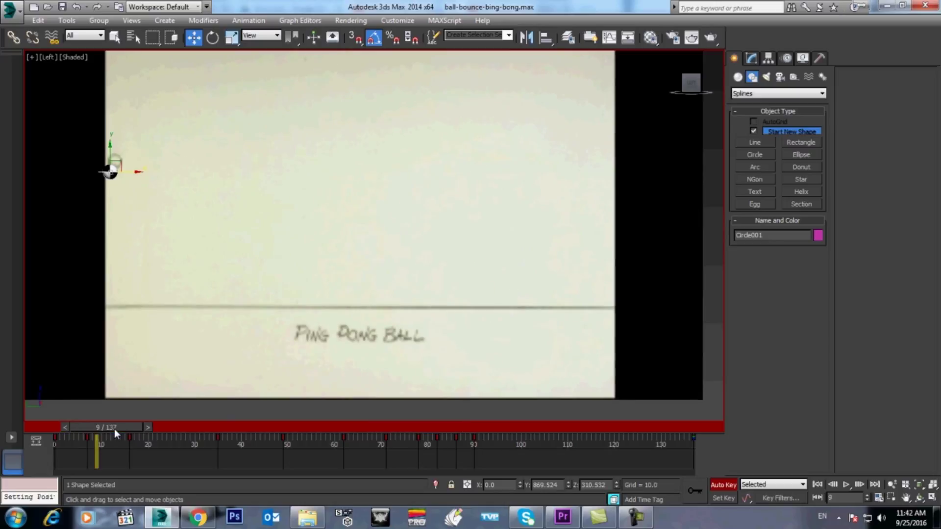
{"action": "left_click_drag", "start_coordinate": [115, 428], "coordinate": [199, 428]}
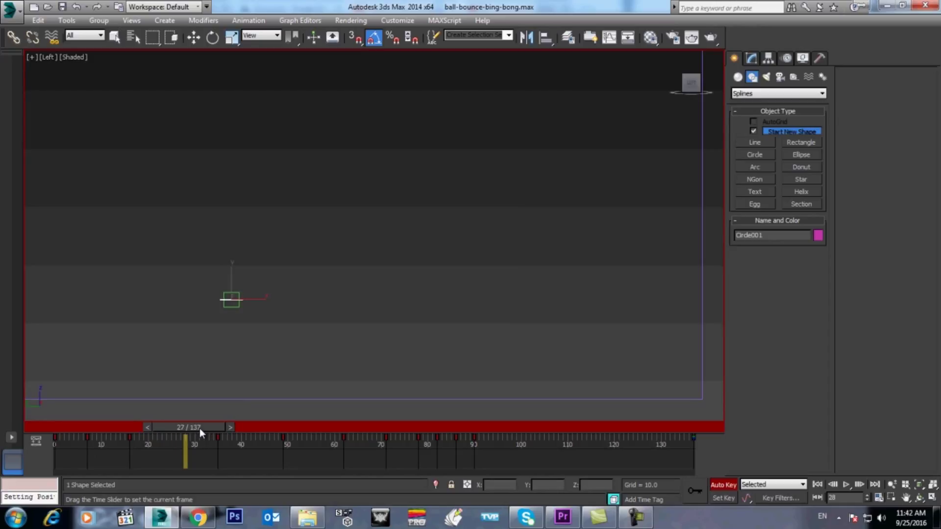
{"action": "key", "text": "w"}
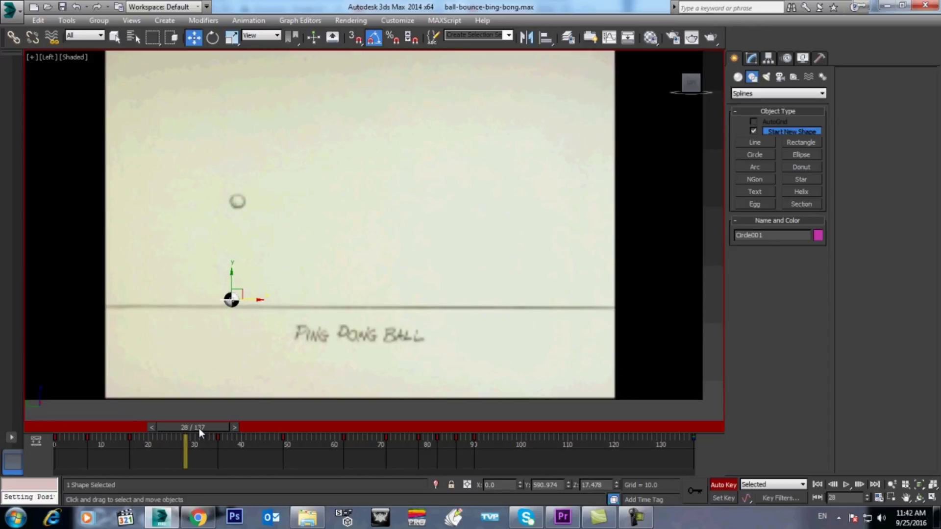
{"action": "key", "text": "comma"}
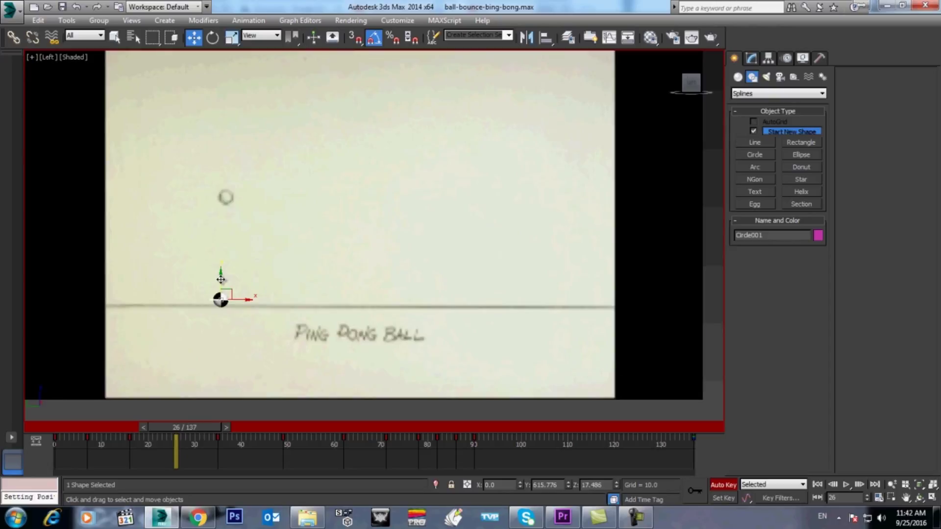
{"action": "left_click_drag", "start_coordinate": [222, 280], "coordinate": [225, 178]}
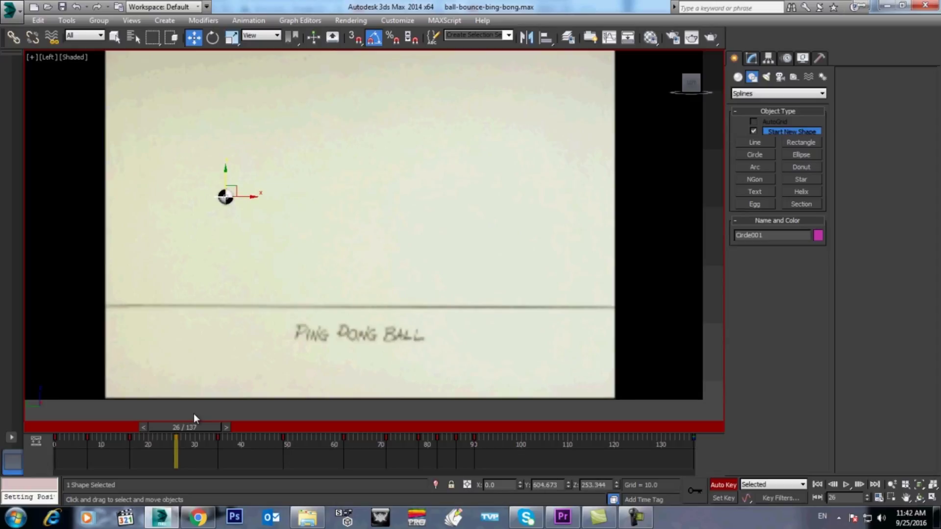
At frame 42, raise the ball about 143 units onto the sketched ball at the peak of the second bounce
{"action": "key", "text": "period"}
{"action": "key", "text": "period"}
{"action": "key", "text": "period"}
{"action": "key", "text": "period"}
{"action": "key", "text": "period"}
{"action": "key", "text": "period"}
{"action": "key", "text": "period"}
{"action": "key", "text": "period"}
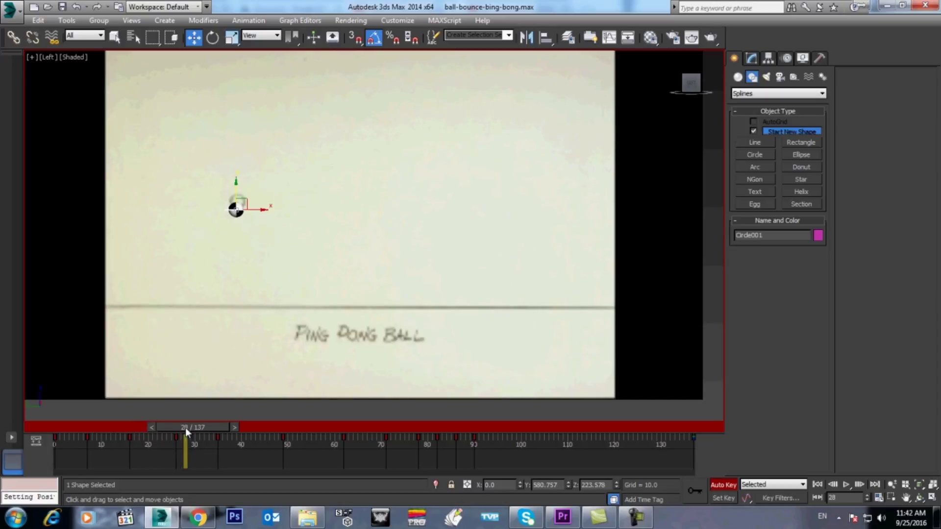
{"action": "key", "text": "period"}
{"action": "key", "text": "period"}
{"action": "key", "text": "period"}
{"action": "key", "text": "period"}
{"action": "key", "text": "period"}
{"action": "key", "text": "period"}
{"action": "key", "text": "period"}
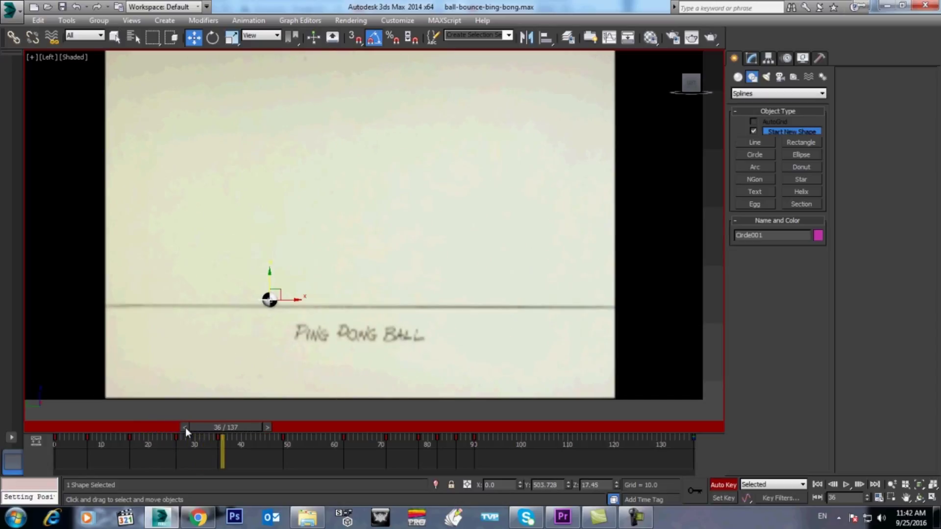
{"action": "key", "text": "period"}
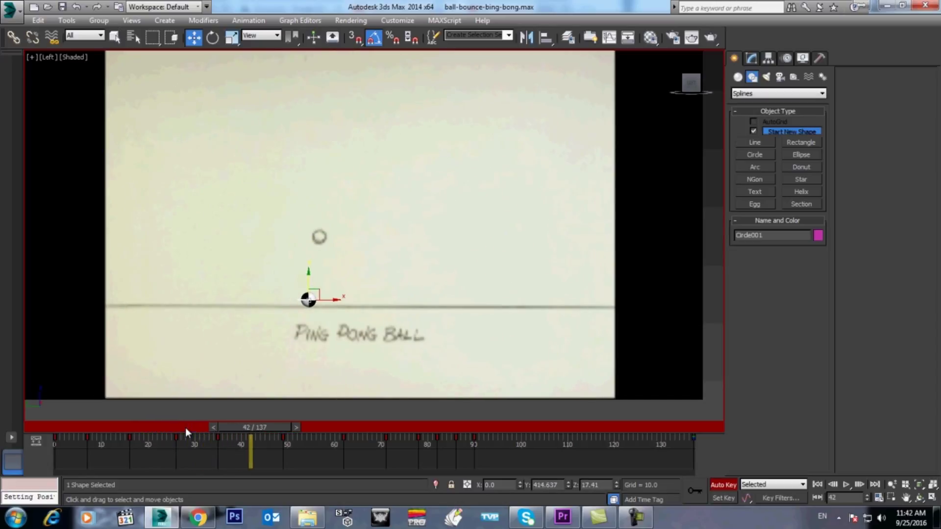
{"action": "left_click_drag", "start_coordinate": [319, 290], "coordinate": [332, 225]}
{"action": "key", "text": "F3"}
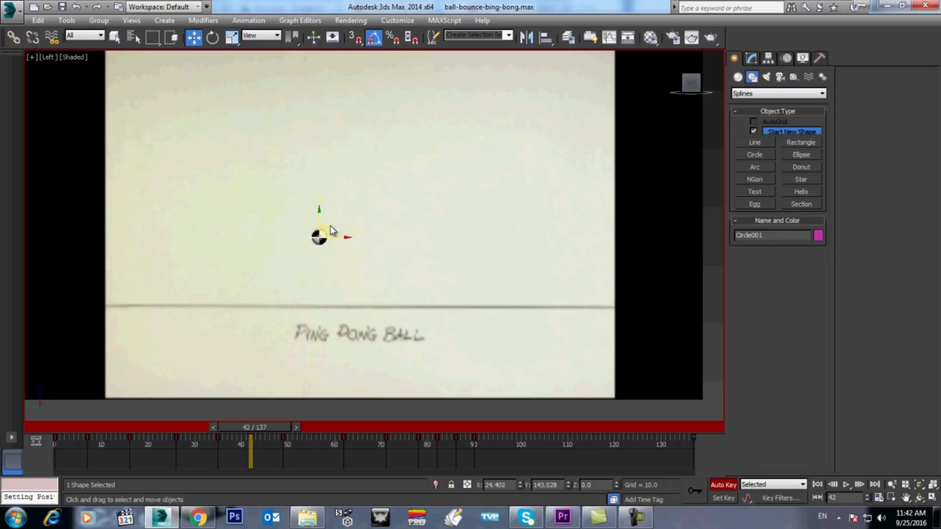
At frame 56, raise the ball onto the sketched ball at the third bounce's peak, Y about 243.2, Z about 107.9
{"action": "key", "text": "period"}
{"action": "key", "text": "period"}
{"action": "key", "text": "period"}
{"action": "key", "text": "period"}
{"action": "key", "text": "period"}
{"action": "key", "text": "period"}
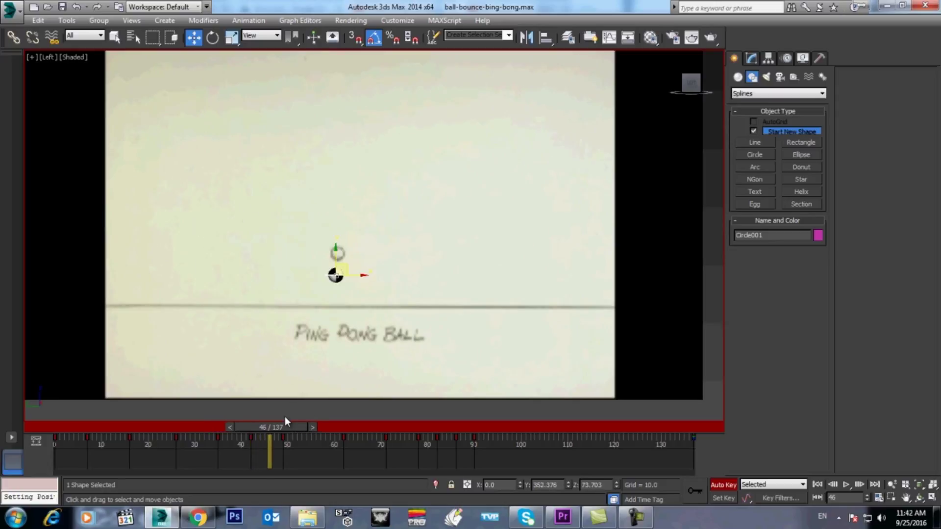
{"action": "key", "text": "period"}
{"action": "key", "text": "period"}
{"action": "key", "text": "period"}
{"action": "key", "text": "period"}
{"action": "key", "text": "period"}
{"action": "key", "text": "period"}
{"action": "key", "text": "period"}
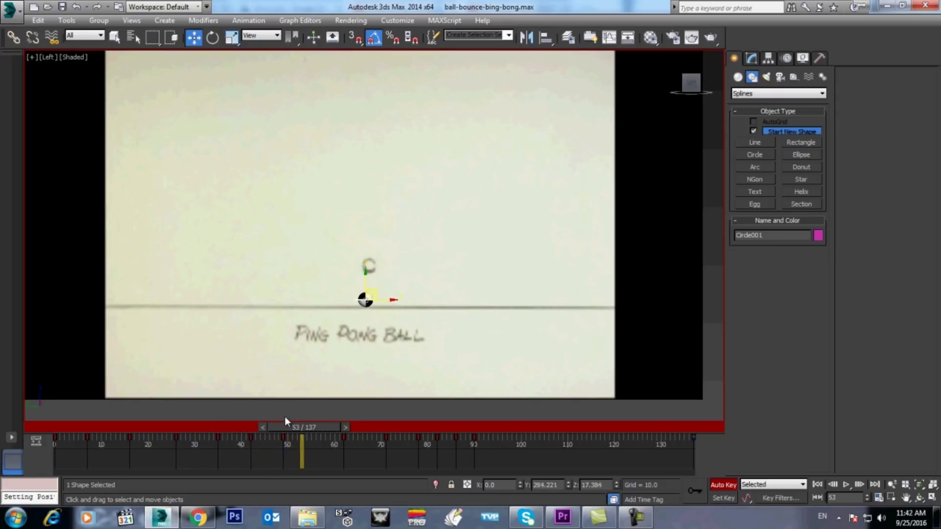
{"action": "key", "text": "period"}
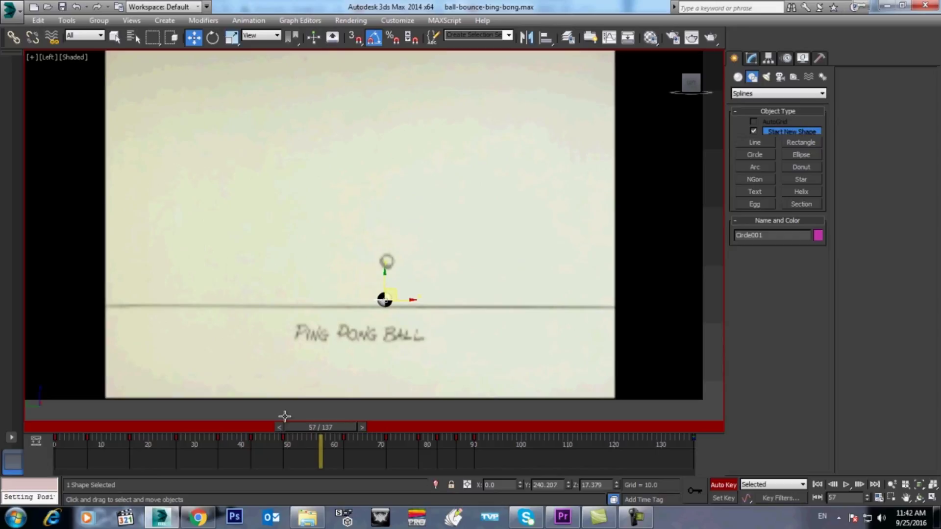
{"action": "key", "text": "alt+b"}
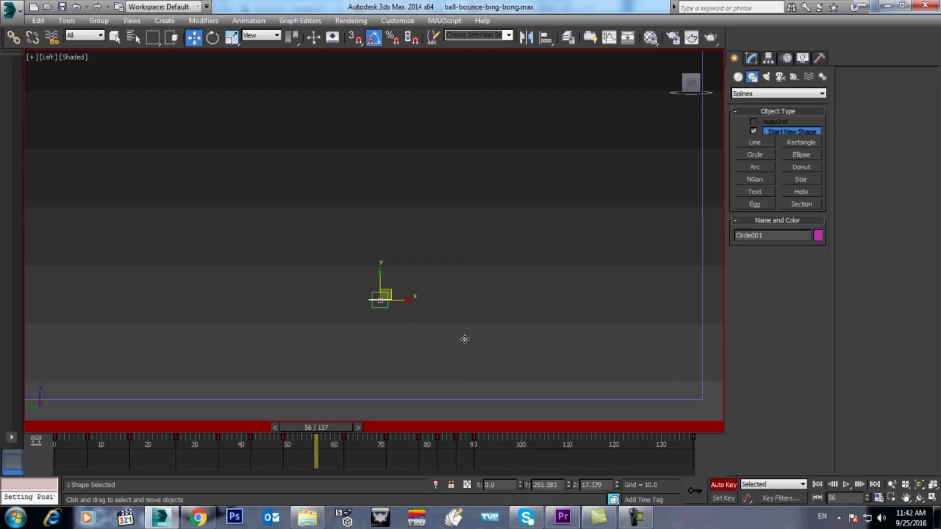
{"action": "key", "text": "alt+b"}
{"action": "left_click_drag", "start_coordinate": [389, 287], "coordinate": [393, 251]}
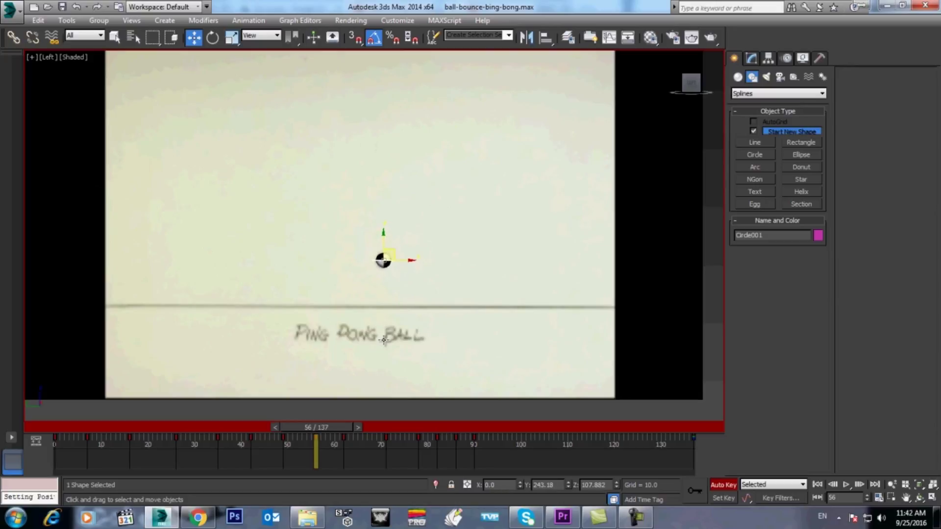
At frame 67, raise the ball onto the sketched ball at the peak between the contacts at frames 62 and 71
{"action": "key", "text": "period"}
{"action": "key", "text": "period"}
{"action": "key", "text": "period"}
{"action": "key", "text": "period"}
{"action": "key", "text": "period"}
{"action": "key", "text": "period"}
{"action": "key", "text": "period"}
{"action": "key", "text": "period"}
{"action": "key", "text": "period"}
{"action": "key", "text": "period"}
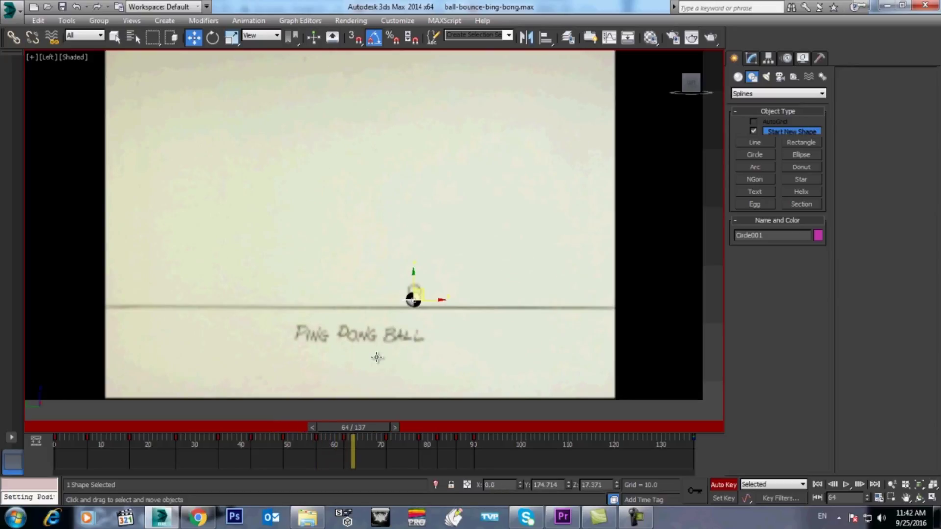
At frame 75, lift the ball about 20 units onto the sketched ball at the peak of the low bounce
{"action": "key", "text": "period"}
{"action": "key", "text": "period"}
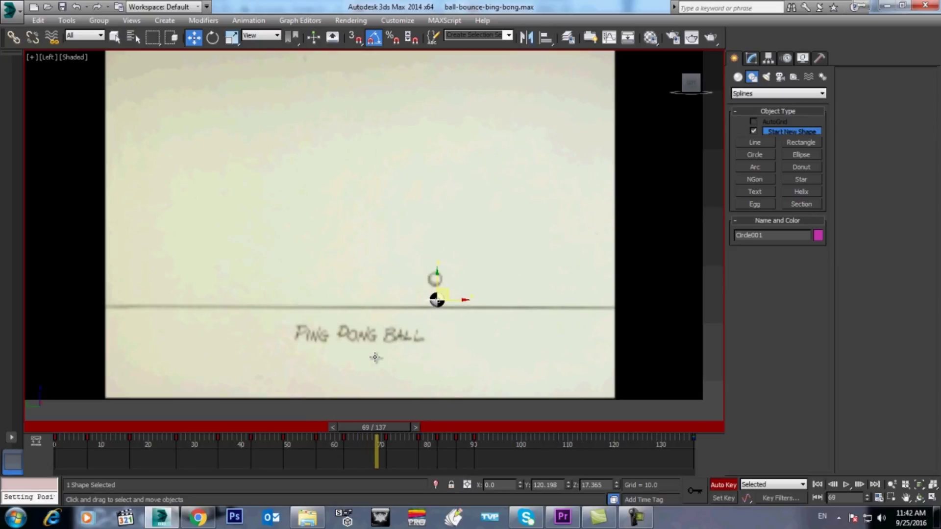
{"action": "key", "text": "comma"}
{"action": "key", "text": "comma"}
{"action": "left_click_drag", "start_coordinate": [450, 291], "coordinate": [432, 257]}
{"action": "key", "text": "period"}
{"action": "key", "text": "period"}
{"action": "key", "text": "period"}
{"action": "key", "text": "period"}
{"action": "key", "text": "period"}
{"action": "key", "text": "period"}
{"action": "key", "text": "period"}
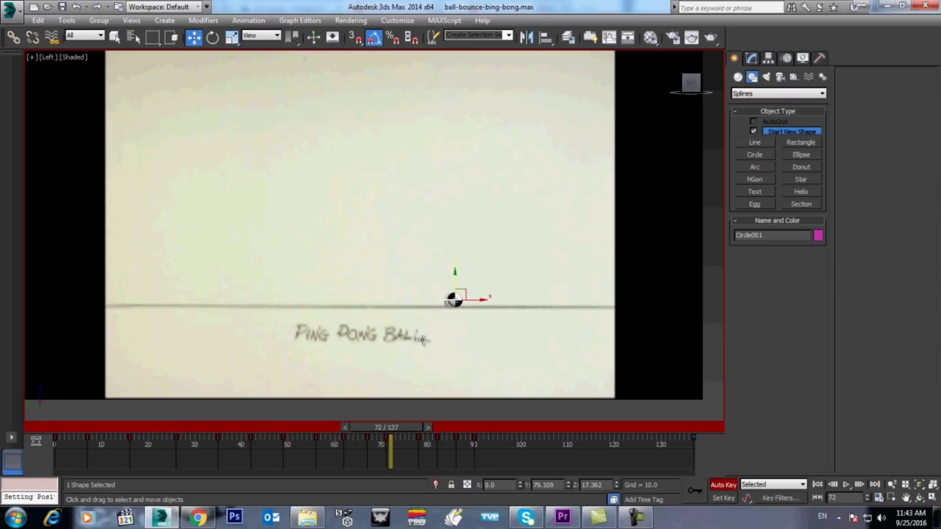
{"action": "key", "text": "period"}
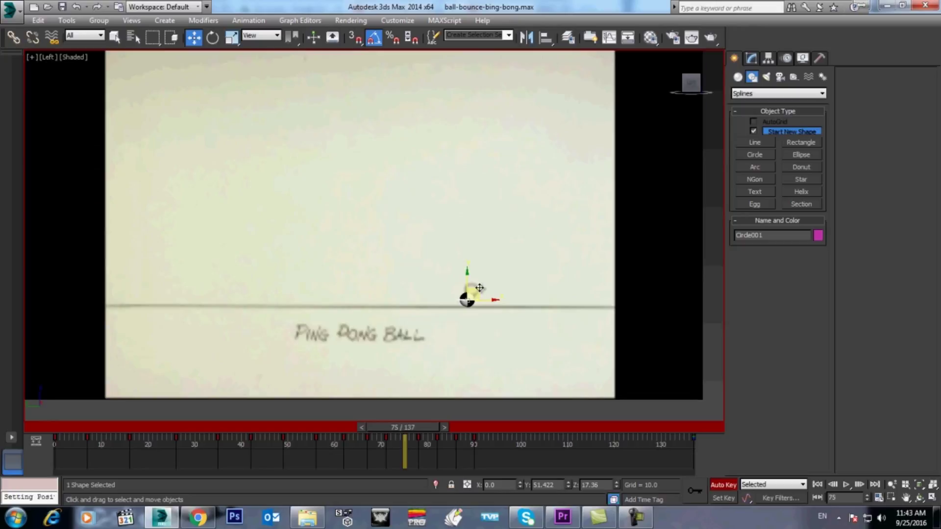
{"action": "left_click_drag", "start_coordinate": [479, 287], "coordinate": [481, 282]}
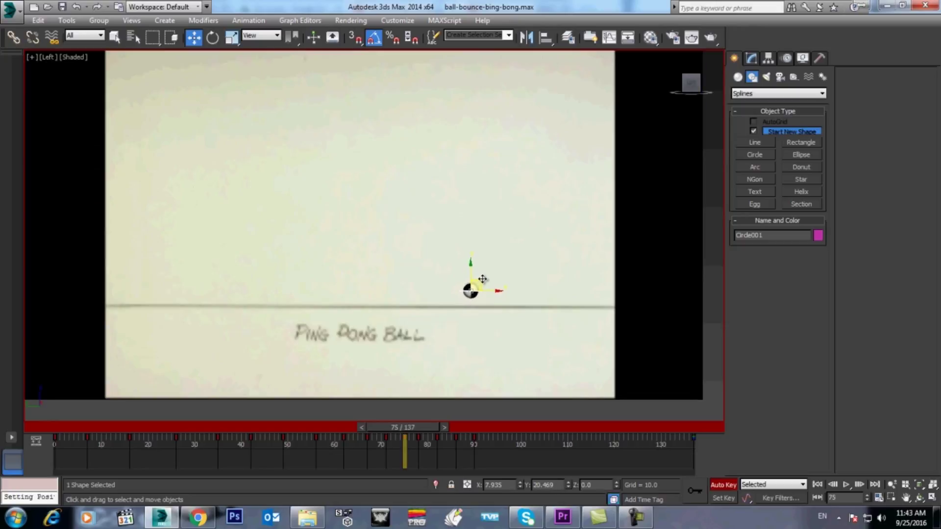
At frame 80, lift the ball slightly onto the sketched ball, Y about -6.6, Z about 27.1
{"action": "key", "text": "period"}
{"action": "key", "text": "period"}
{"action": "key", "text": "period"}
{"action": "key", "text": "period"}
{"action": "key", "text": "period"}
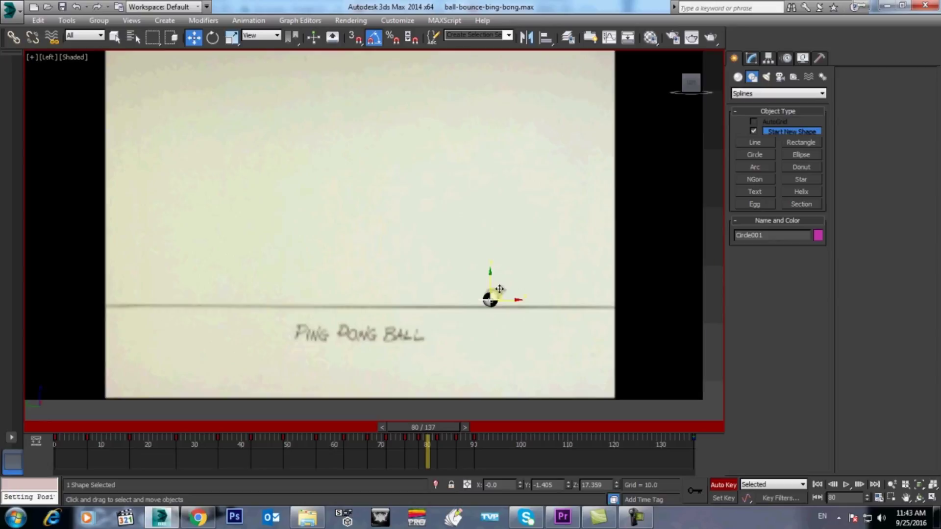
{"action": "left_click_drag", "start_coordinate": [499, 289], "coordinate": [502, 285]}
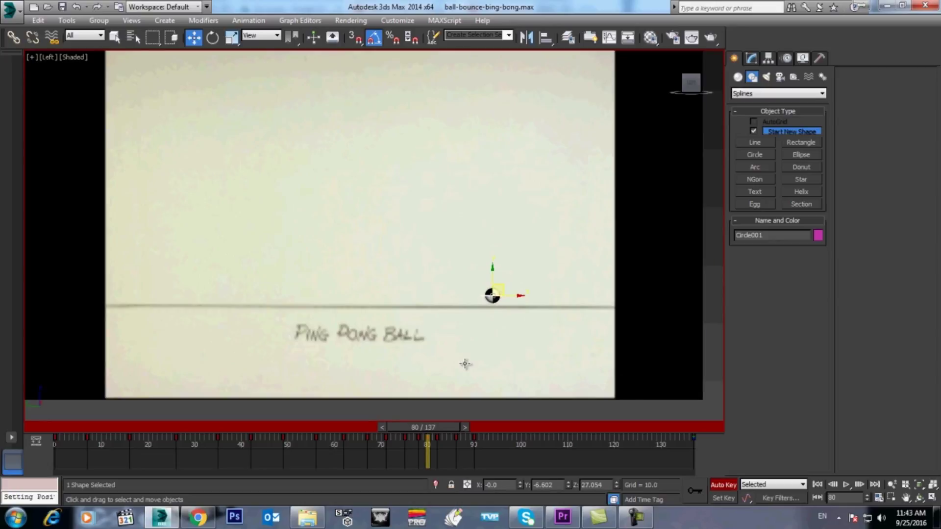
At frame 84, nudge the ball slightly up off the ground line to match the sketched ball's tiny bounce
{"action": "key", "text": "period"}
{"action": "key", "text": "period"}
{"action": "key", "text": "period"}
{"action": "key", "text": "period"}
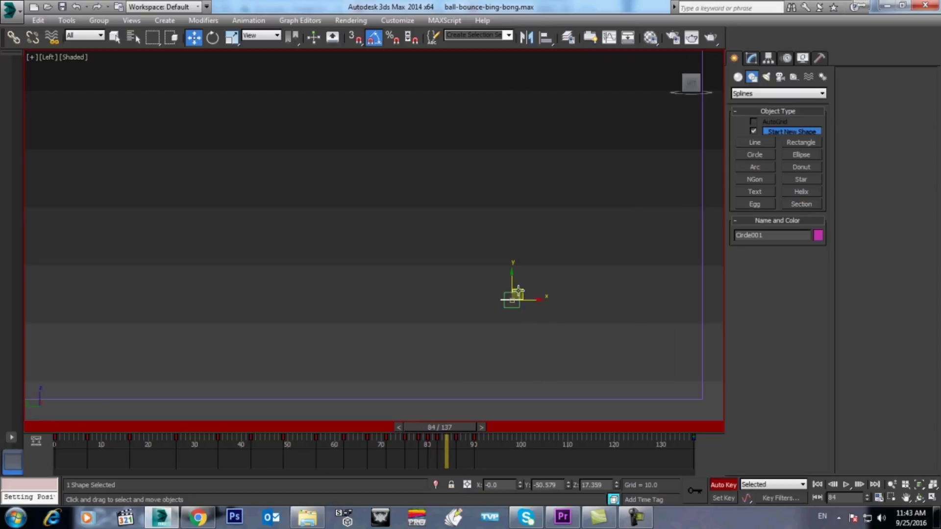
{"action": "middle_click_drag", "start_coordinate": [472, 330], "coordinate": [417, 304]}
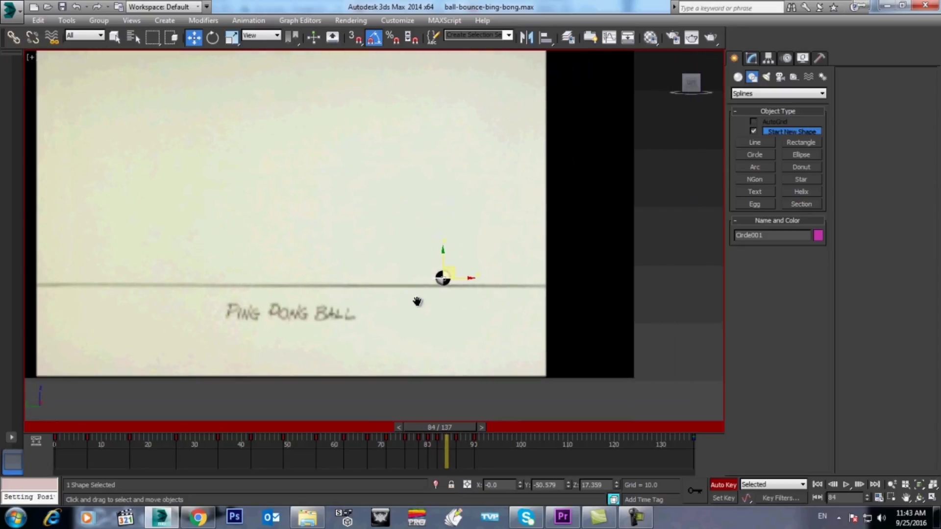
{"action": "scroll", "coordinate": [418, 302], "scroll_direction": "up", "scroll_amount": 3}
{"action": "middle_click_drag", "start_coordinate": [477, 289], "coordinate": [431, 309]}
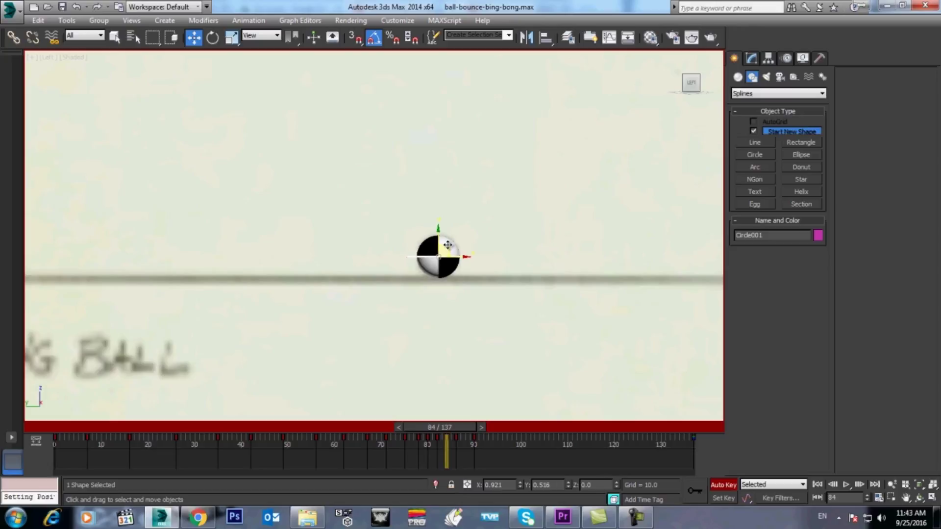
At frame 88, raise the ball slightly to Z about 18.8 to key the last tiny bounce
{"action": "key", "text": "period"}
{"action": "key", "text": "period"}
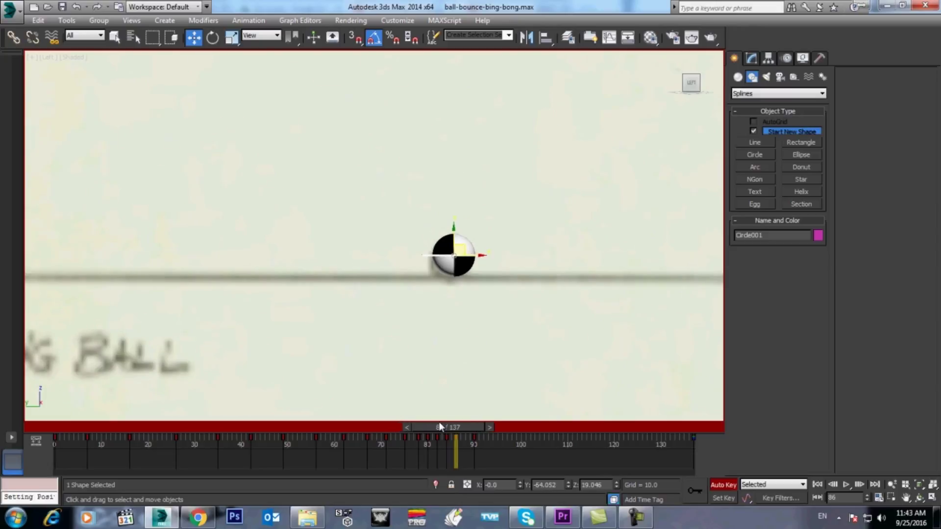
{"action": "key", "text": "period"}
{"action": "key", "text": "period"}
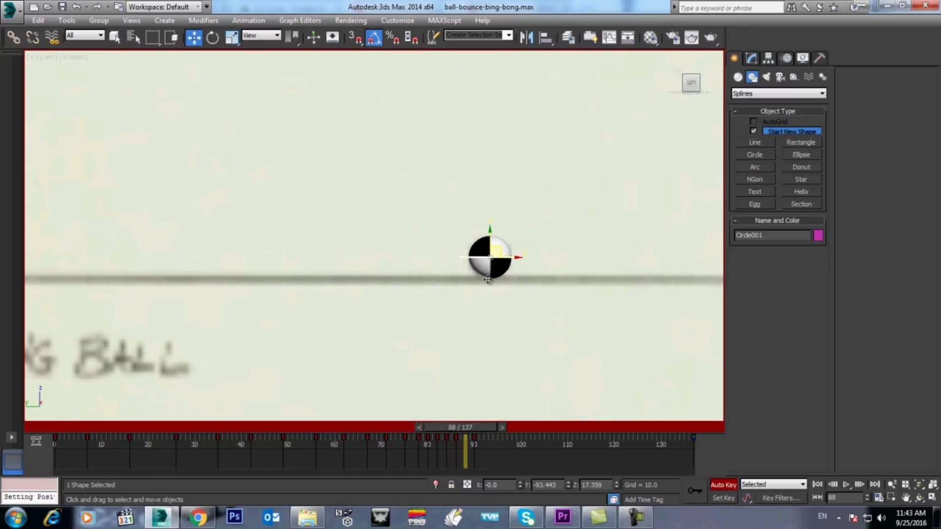
At frame 110, shift the ball horizontally along the ground line onto the rolling sketched ball
{"action": "key", "text": "period"}
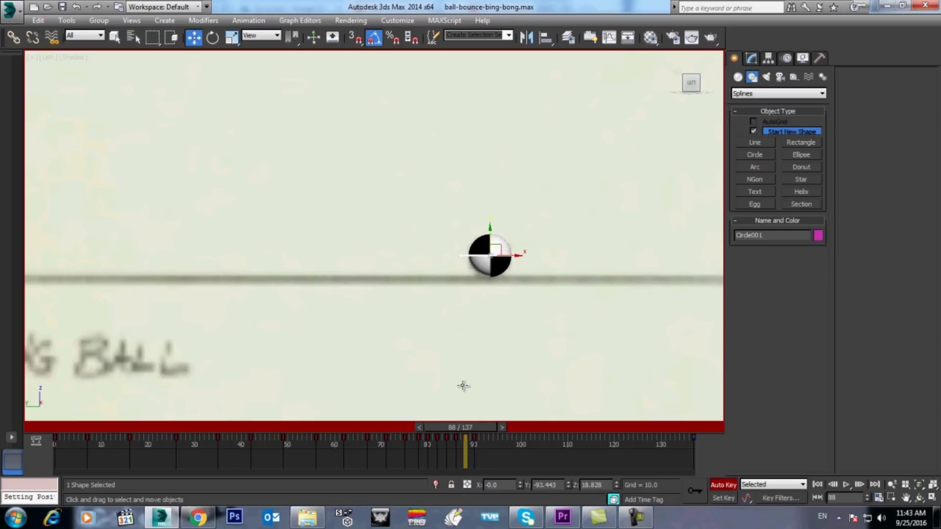
{"action": "key", "text": "period"}
{"action": "key", "text": "period"}
{"action": "key", "text": "period"}
{"action": "key", "text": "period"}
{"action": "key", "text": "period"}
{"action": "key", "text": "period"}
{"action": "key", "text": "period"}
{"action": "key", "text": "period"}
{"action": "key", "text": "period"}
{"action": "key", "text": "period"}
{"action": "key", "text": "period"}
{"action": "key", "text": "period"}
{"action": "key", "text": "period"}
{"action": "key", "text": "period"}
{"action": "key", "text": "period"}
{"action": "key", "text": "period"}
{"action": "key", "text": "period"}
{"action": "key", "text": "period"}
{"action": "key", "text": "period"}
{"action": "key", "text": "period"}
{"action": "key", "text": "period"}
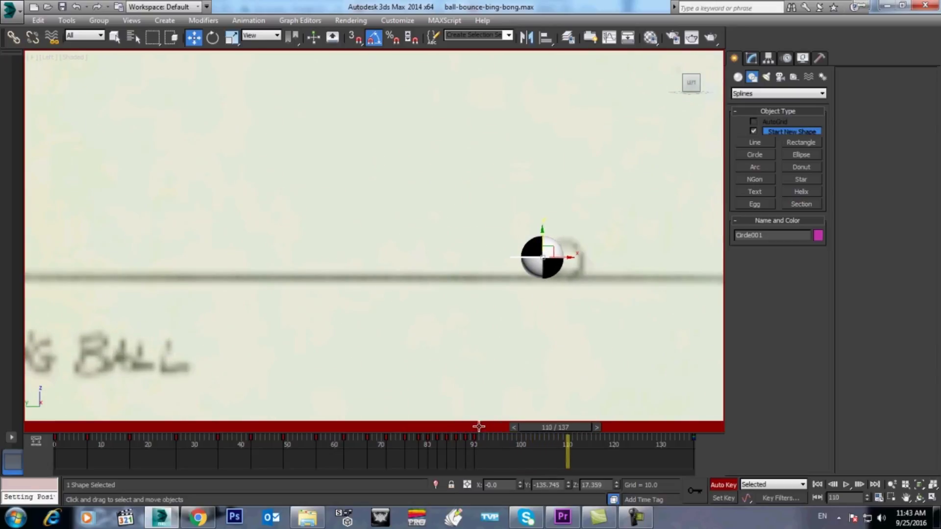
{"action": "left_click_drag", "start_coordinate": [560, 258], "coordinate": [582, 259]}
Key the rolling ball's final position at Y about -162.2 on frame 130, and shorten the time range to end there
{"action": "key", "text": "period"}
{"action": "key", "text": "period"}
{"action": "key", "text": "period"}
{"action": "key", "text": "period"}
{"action": "key", "text": "period"}
{"action": "key", "text": "period"}
{"action": "key", "text": "period"}
{"action": "key", "text": "period"}
{"action": "key", "text": "period"}
{"action": "key", "text": "period"}
{"action": "key", "text": "period"}
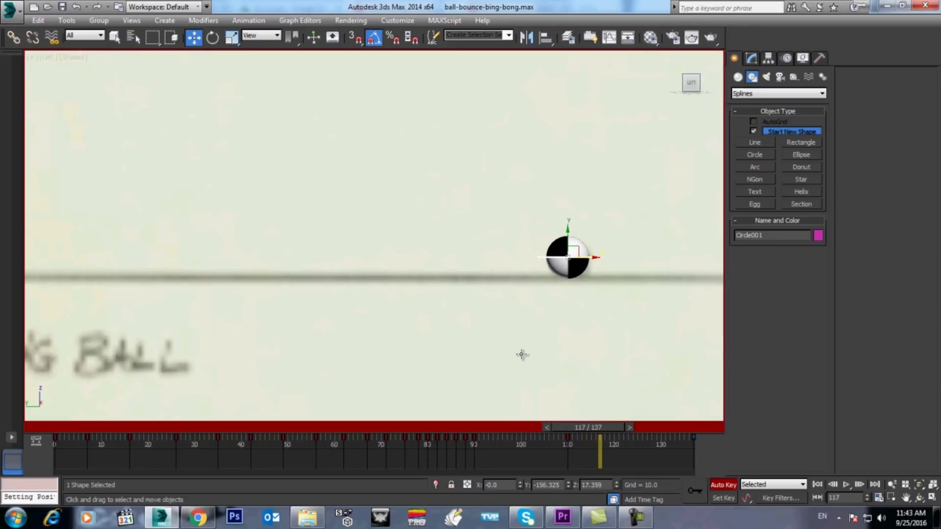
{"action": "key", "text": "period"}
{"action": "key", "text": "period"}
{"action": "key", "text": "period"}
{"action": "key", "text": "period"}
{"action": "key", "text": "period"}
{"action": "key", "text": "period"}
{"action": "key", "text": "period"}
{"action": "key", "text": "period"}
{"action": "key", "text": "period"}
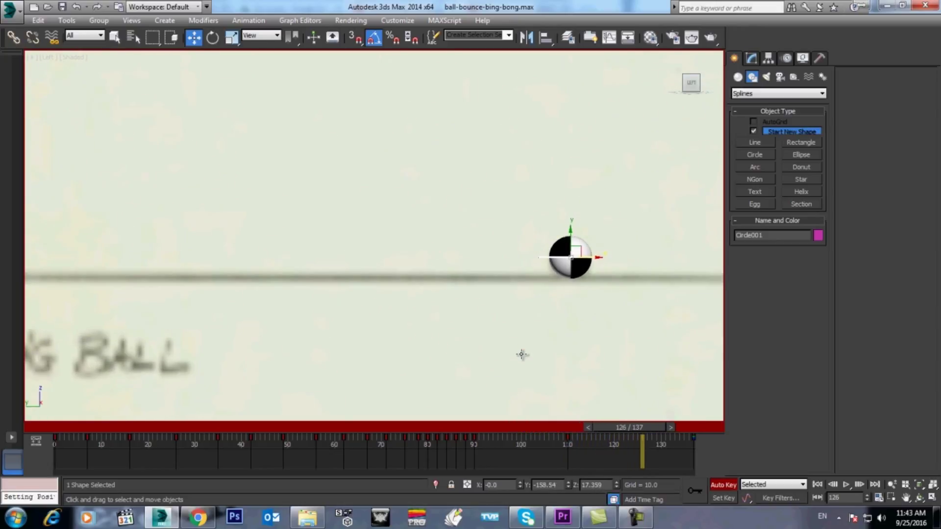
{"action": "mouse_move", "coordinate": [592, 259]}
{"action": "left_mouse_down"}
{"action": "mouse_move", "coordinate": [578, 256]}
{"action": "mouse_move", "coordinate": [597, 258]}
{"action": "left_mouse_up"}
{"action": "right_click_drag", "start_coordinate": [618, 452], "coordinate": [645, 452], "text": "ctrl+alt"}
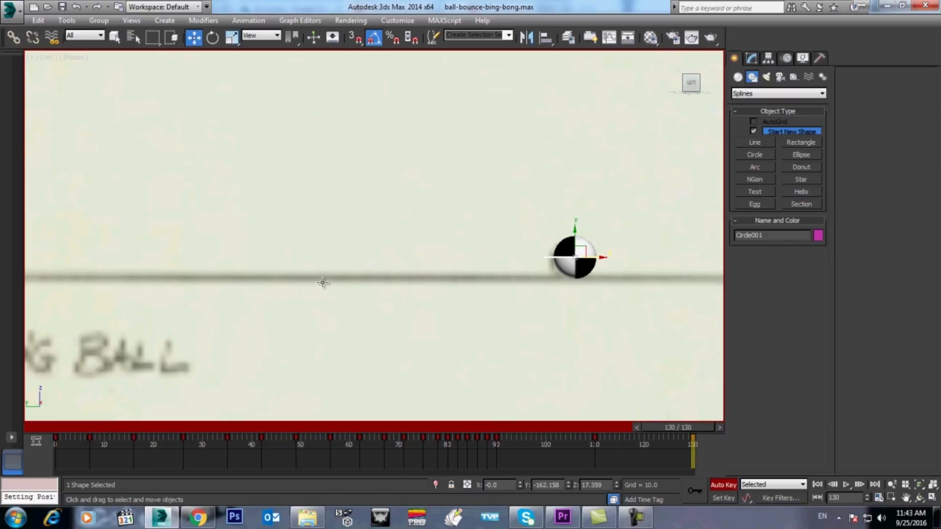
Open the Curve Editor for the ball, isolate its Z Position curve, and enlarge the editor window above the reference
{"action": "scroll", "coordinate": [378, 290], "scroll_direction": "down", "scroll_amount": 5}
{"action": "scroll", "coordinate": [359, 299], "scroll_direction": "down", "scroll_amount": 4}
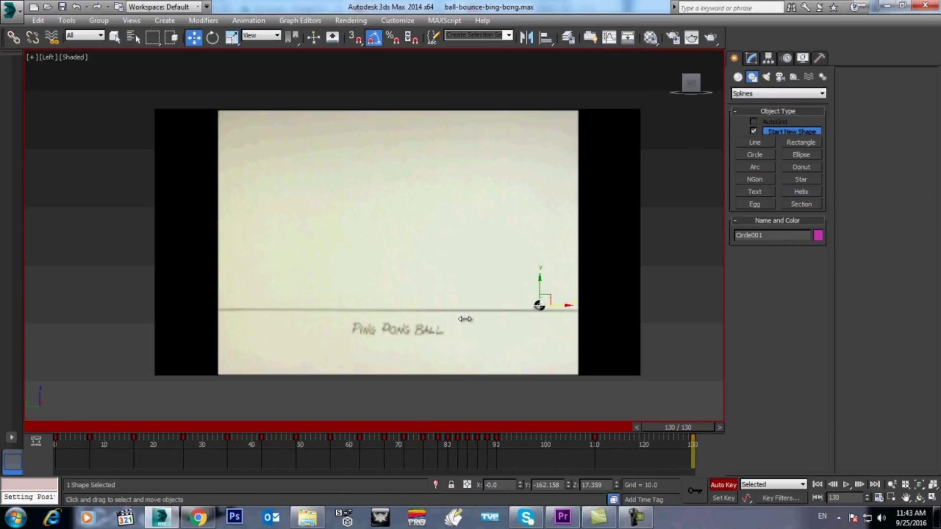
{"action": "left_click_drag", "start_coordinate": [773, 281], "coordinate": [828, 278]}
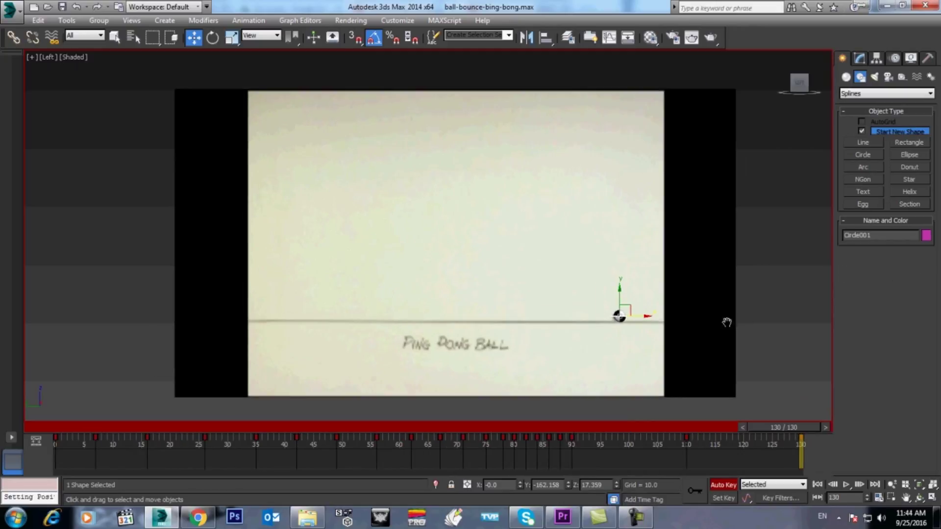
{"action": "middle_click_drag", "start_coordinate": [608, 306], "coordinate": [575, 390]}
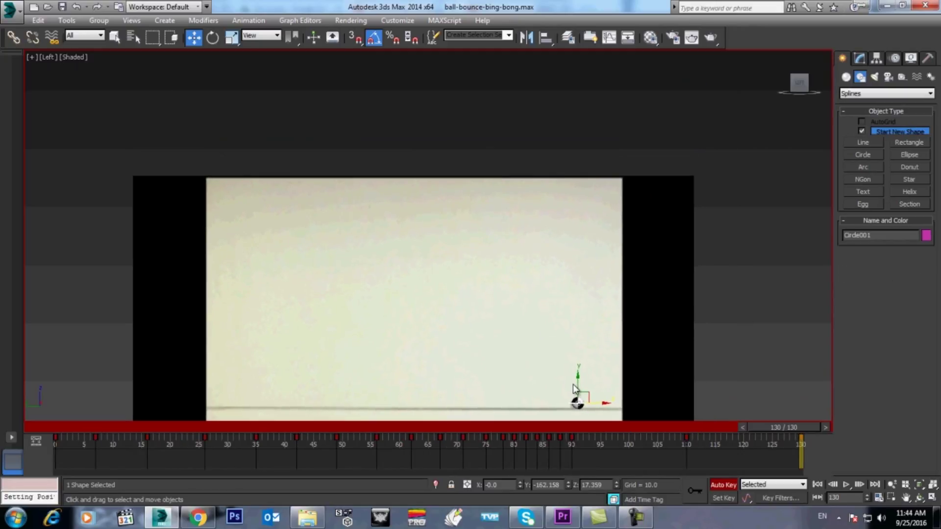
{"action": "left_click", "coordinate": [610, 37]}
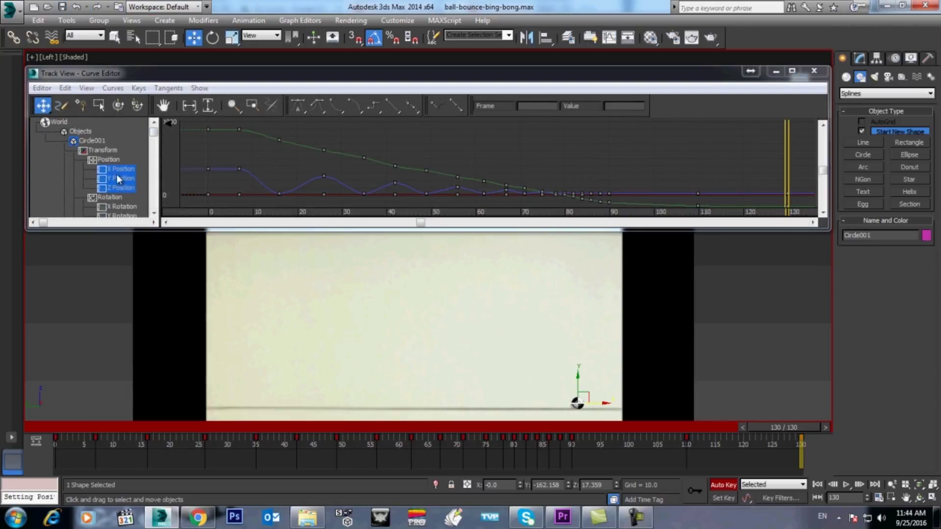
{"action": "left_click", "coordinate": [118, 186]}
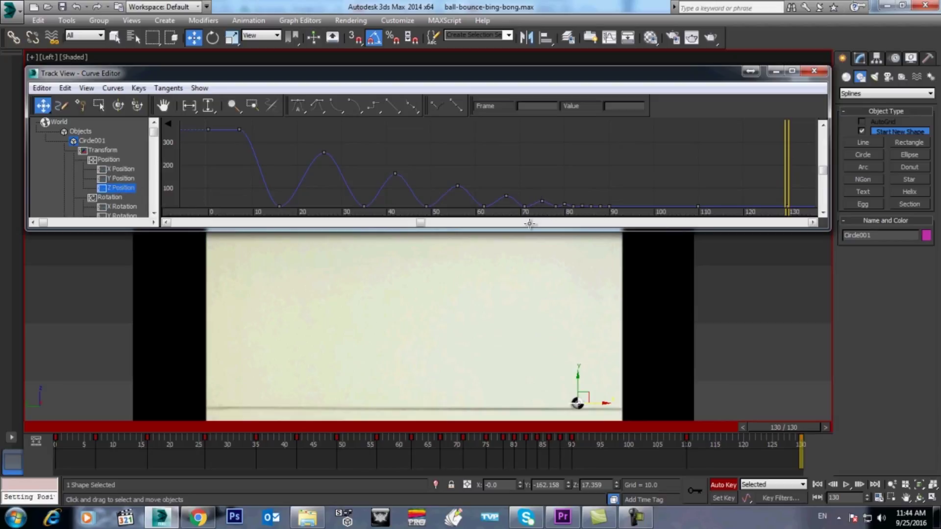
{"action": "left_click_drag", "start_coordinate": [528, 230], "coordinate": [529, 246]}
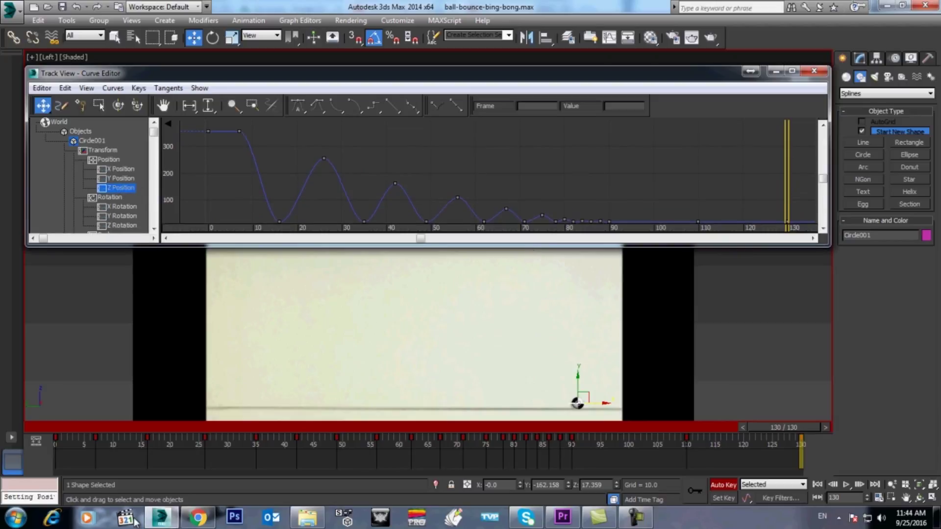
Step backward from frame 49 to frame 9, comparing the animated ball's height with the hand-drawn ball on the way
{"action": "left_click", "coordinate": [340, 428]}
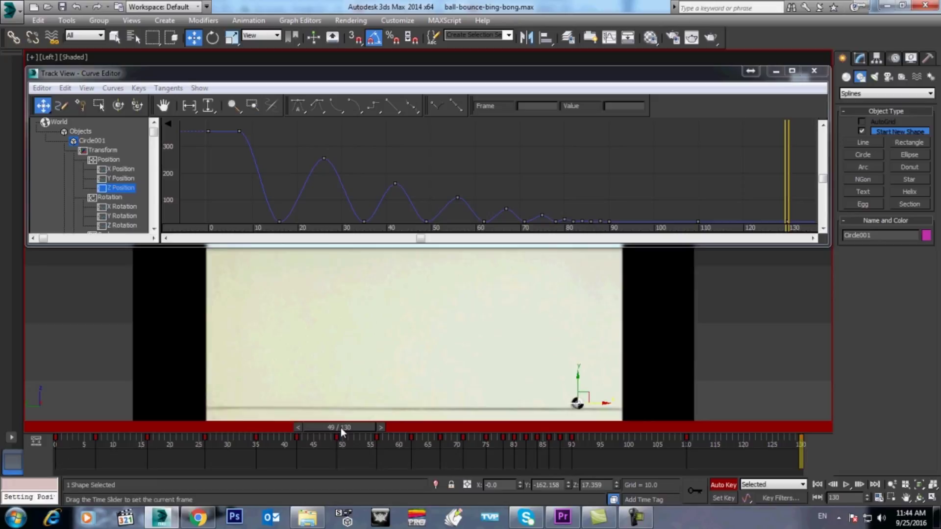
{"action": "key", "text": "comma"}
{"action": "key", "text": "comma"}
{"action": "key", "text": "comma"}
{"action": "key", "text": "comma"}
{"action": "key", "text": "comma"}
{"action": "key", "text": "comma"}
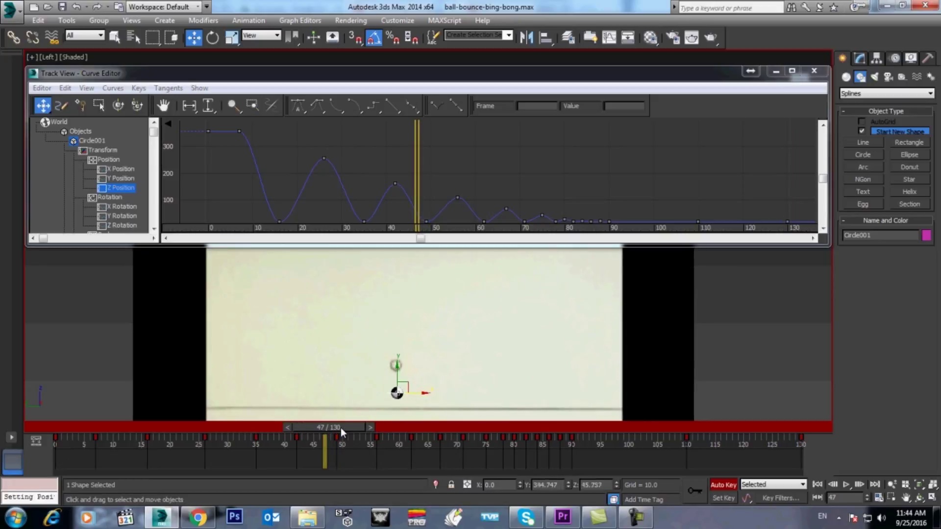
{"action": "key", "text": "comma"}
{"action": "key", "text": "comma"}
{"action": "key", "text": "comma"}
{"action": "key", "text": "comma"}
{"action": "key", "text": "comma"}
{"action": "key", "text": "comma"}
{"action": "key", "text": "comma"}
{"action": "key", "text": "comma"}
{"action": "key", "text": "comma"}
{"action": "key", "text": "comma"}
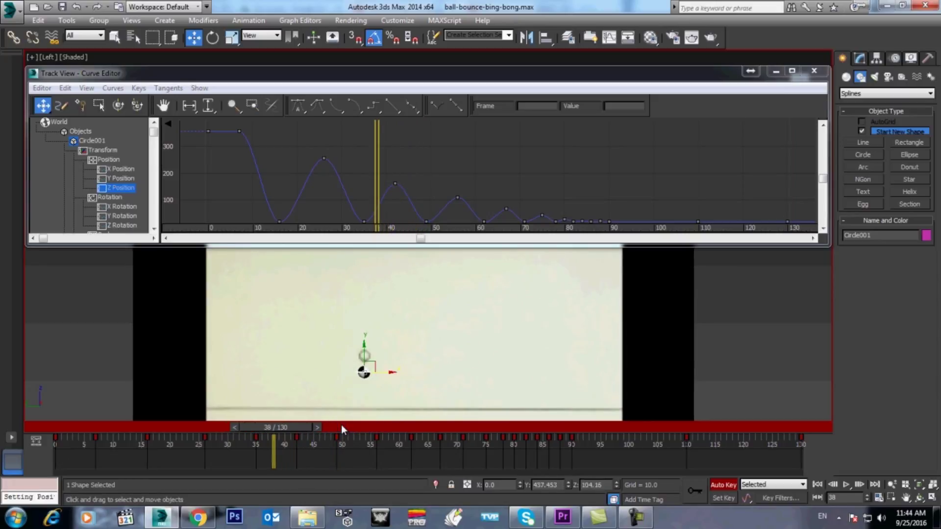
{"action": "key", "text": "comma"}
{"action": "key", "text": "comma"}
{"action": "key", "text": "comma"}
{"action": "key", "text": "comma"}
{"action": "key", "text": "comma"}
{"action": "key", "text": "comma"}
{"action": "key", "text": "comma"}
{"action": "key", "text": "comma"}
{"action": "key", "text": "comma"}
{"action": "key", "text": "comma"}
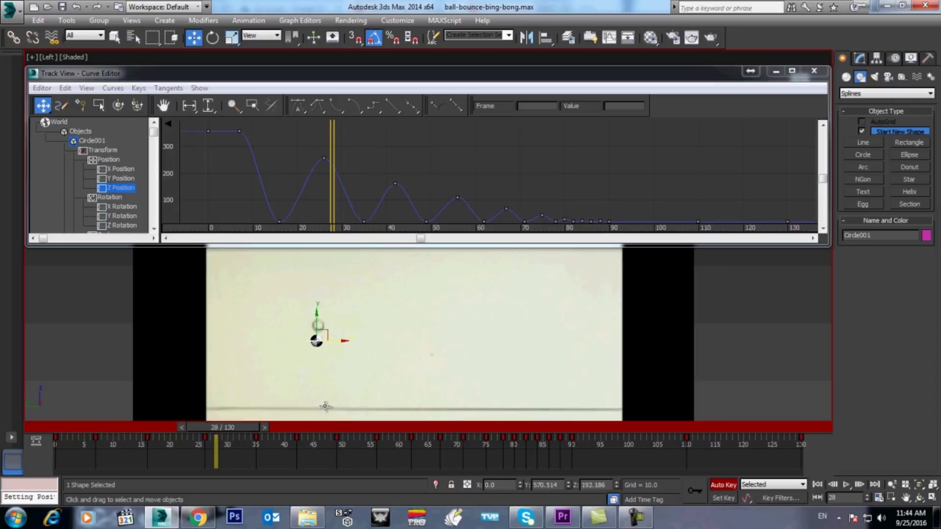
{"action": "key", "text": "comma"}
{"action": "key", "text": "comma"}
{"action": "key", "text": "comma"}
{"action": "key", "text": "comma"}
{"action": "key", "text": "comma"}
{"action": "key", "text": "comma"}
{"action": "key", "text": "comma"}
{"action": "key", "text": "comma"}
{"action": "key", "text": "comma"}
{"action": "key", "text": "comma"}
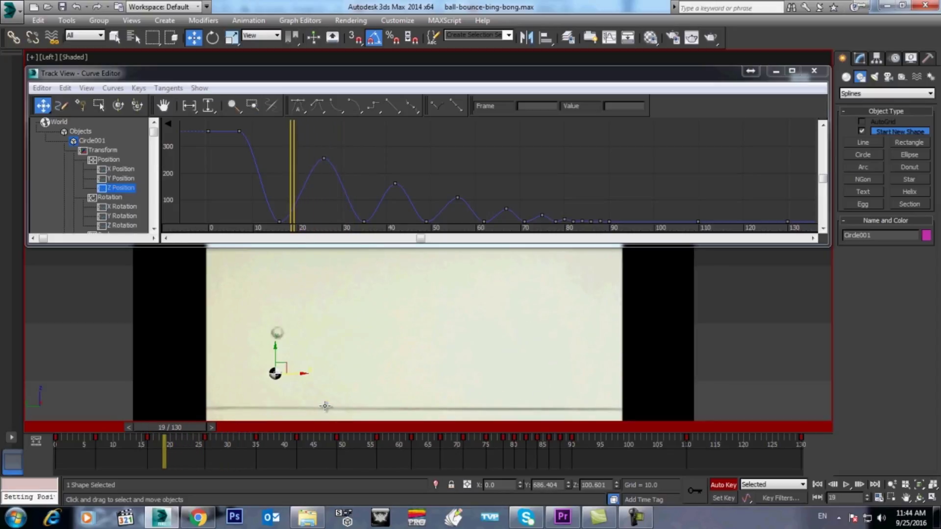
{"action": "key", "text": "comma"}
{"action": "key", "text": "comma"}
{"action": "key", "text": "comma"}
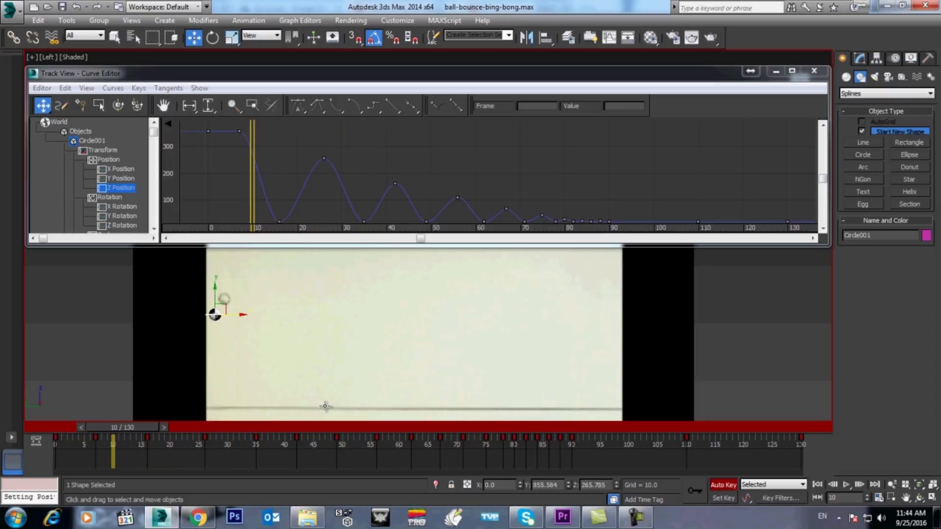
{"action": "key", "text": "comma"}
Enlarge the Curve Editor and set the tangents of all ground-contact keys from frames 16 to 90 on the Z Position curve to Fast
{"action": "left_click_drag", "start_coordinate": [324, 247], "coordinate": [326, 275]}
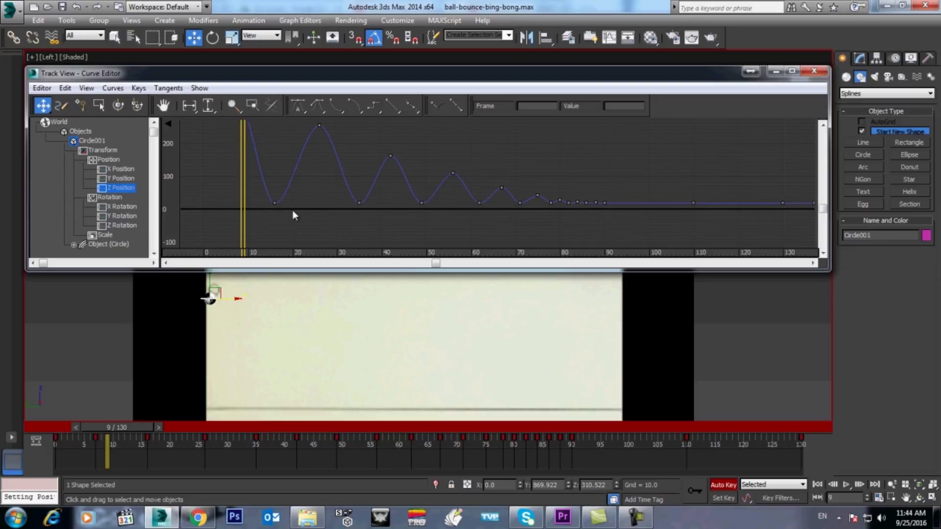
{"action": "left_click_drag", "start_coordinate": [260, 213], "coordinate": [553, 203]}
{"action": "scroll", "coordinate": [528, 210], "scroll_direction": "up", "scroll_amount": 4}
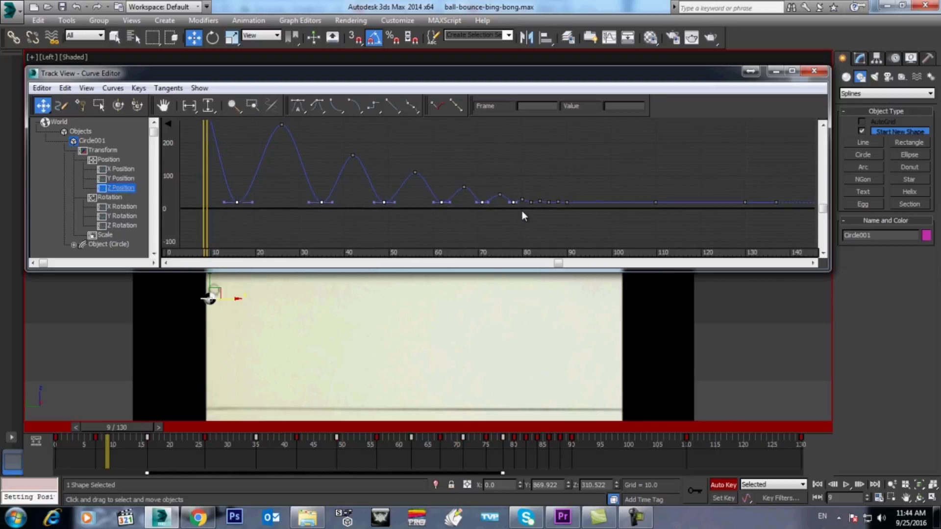
{"action": "scroll", "coordinate": [529, 214], "scroll_direction": "up", "scroll_amount": 3}
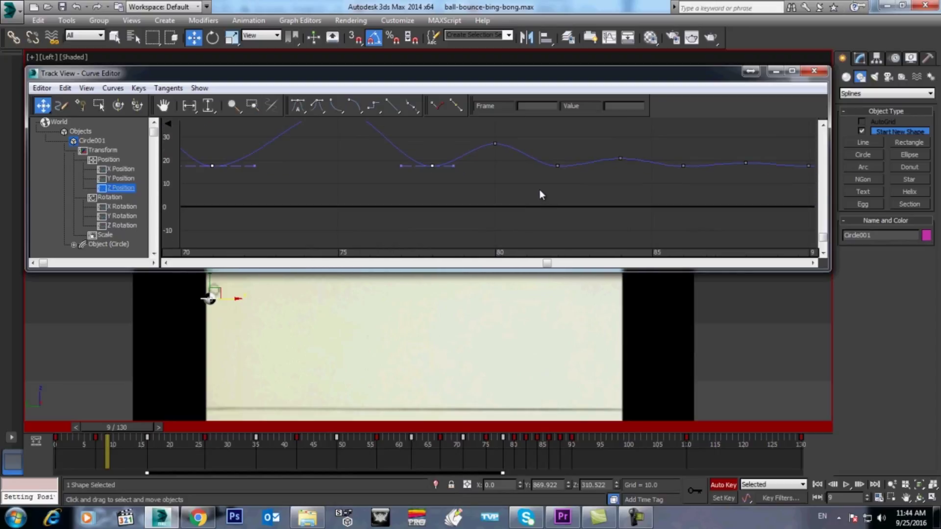
{"action": "left_click", "coordinate": [557, 166]}
{"action": "left_click", "coordinate": [683, 165], "text": "ctrl"}
{"action": "middle_click_drag", "start_coordinate": [745, 194], "coordinate": [619, 197]}
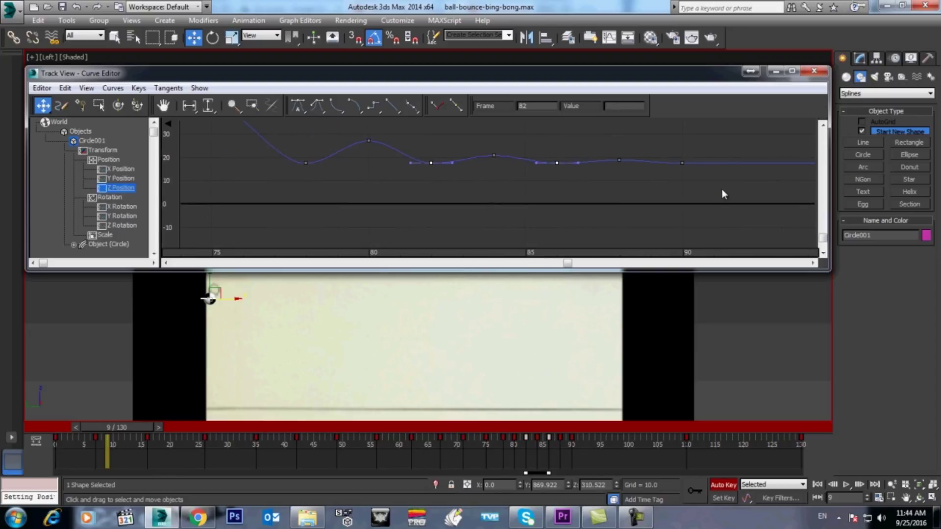
{"action": "middle_click_drag", "start_coordinate": [445, 188], "coordinate": [633, 187]}
{"action": "left_click", "coordinate": [500, 163], "text": "ctrl"}
{"action": "middle_click_drag", "start_coordinate": [407, 179], "coordinate": [591, 180]}
{"action": "scroll", "coordinate": [565, 180], "scroll_direction": "down", "scroll_amount": 10}
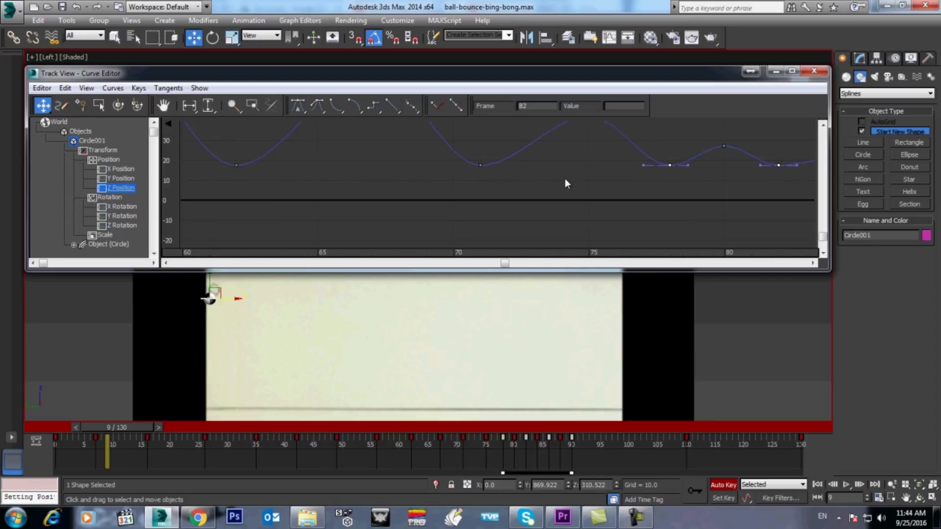
{"action": "middle_click_drag", "start_coordinate": [459, 189], "coordinate": [590, 205]}
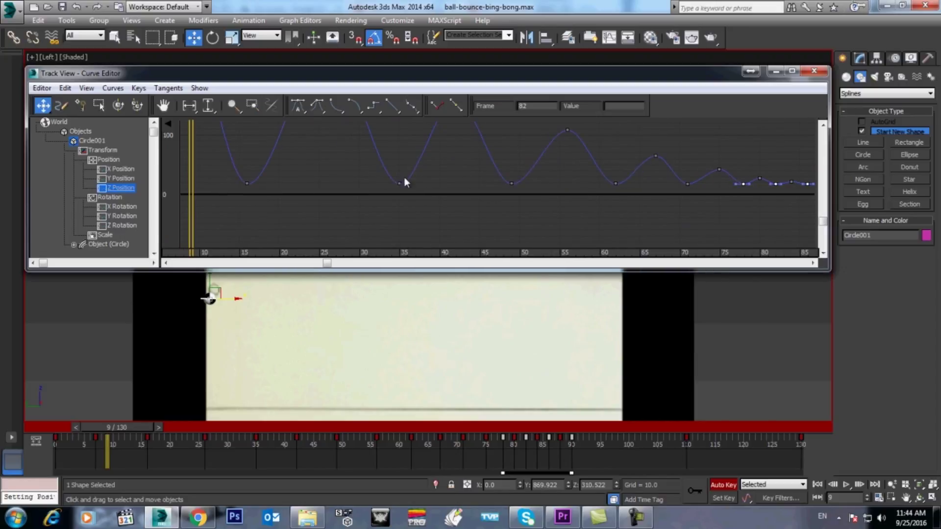
{"action": "left_click_drag", "start_coordinate": [239, 175], "coordinate": [226, 175], "text": "ctrl"}
{"action": "middle_click_drag", "start_coordinate": [312, 197], "coordinate": [312, 209]}
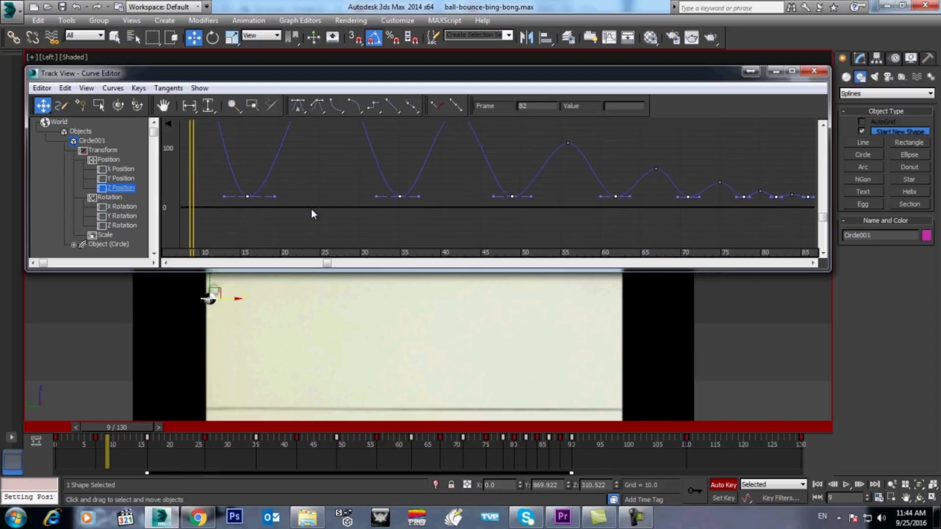
{"action": "left_click", "coordinate": [336, 106]}
{"action": "middle_click_drag", "start_coordinate": [340, 162], "coordinate": [367, 241]}
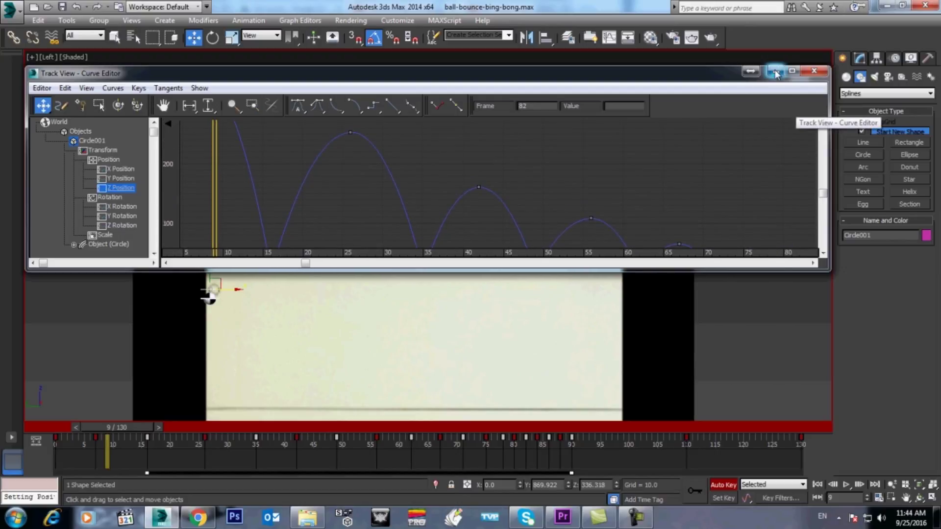
At frame 11, lengthen the outgoing tangent of the frame 7 Z key so the ball's fall matches the sketched ball
{"action": "mouse_move", "coordinate": [118, 426]}
{"action": "left_mouse_down"}
{"action": "mouse_move", "coordinate": [111, 427]}
{"action": "mouse_move", "coordinate": [157, 428]}
{"action": "mouse_move", "coordinate": [133, 428]}
{"action": "left_mouse_up"}
{"action": "middle_click_drag", "start_coordinate": [252, 143], "coordinate": [359, 240]}
{"action": "left_click", "coordinate": [301, 163]}
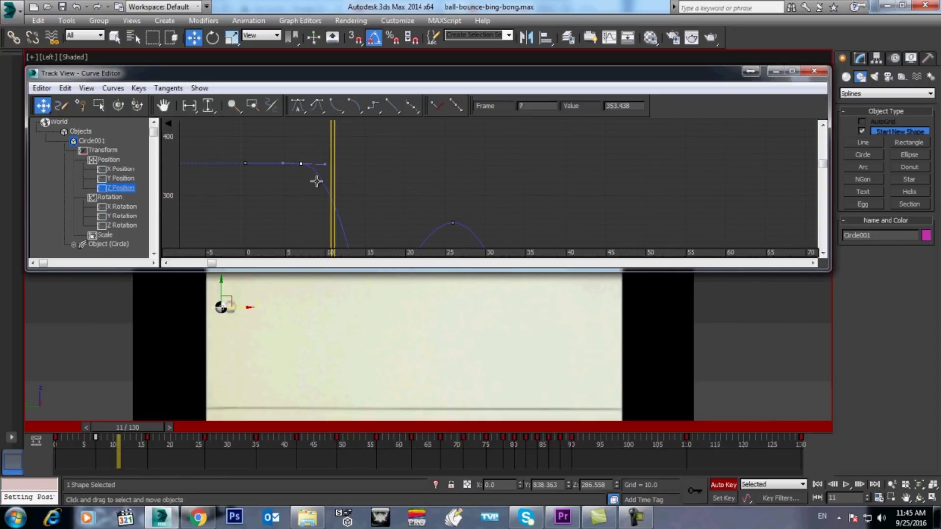
{"action": "left_click_drag", "start_coordinate": [326, 163], "coordinate": [331, 165]}
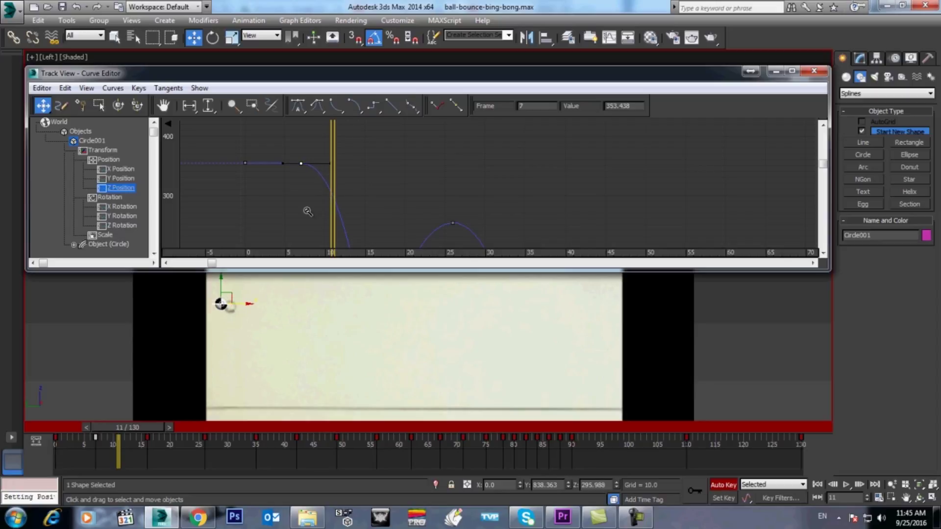
{"action": "middle_click_drag", "start_coordinate": [305, 187], "coordinate": [362, 194], "text": "ctrl+alt"}
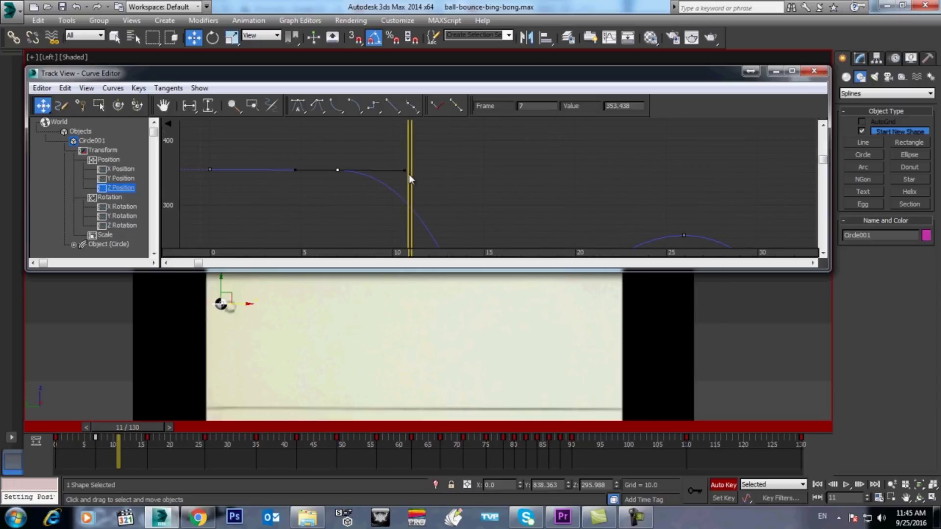
{"action": "mouse_move", "coordinate": [403, 170]}
{"action": "left_mouse_down"}
{"action": "mouse_move", "coordinate": [403, 179]}
{"action": "mouse_move", "coordinate": [403, 170]}
{"action": "left_mouse_up"}
Step from frame 14 to frame 25, comparing the ball with the reference through the first landing and rebound
{"action": "left_click_drag", "start_coordinate": [140, 427], "coordinate": [160, 427]}
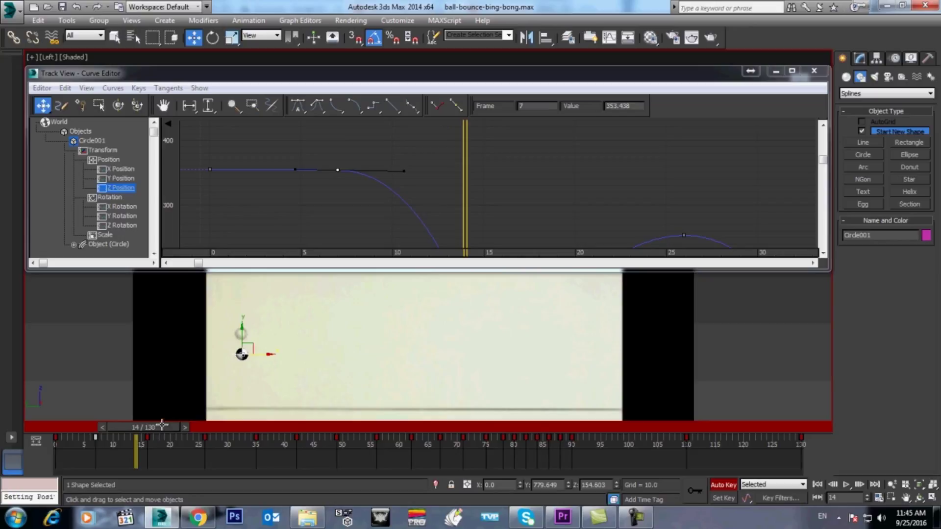
{"action": "middle_click_drag", "start_coordinate": [412, 212], "coordinate": [411, 121]}
{"action": "key", "text": "period"}
{"action": "scroll", "coordinate": [428, 189], "scroll_direction": "down", "scroll_amount": 3}
{"action": "scroll", "coordinate": [428, 191], "scroll_direction": "down", "scroll_amount": 2}
{"action": "middle_click_drag", "start_coordinate": [417, 215], "coordinate": [395, 205]}
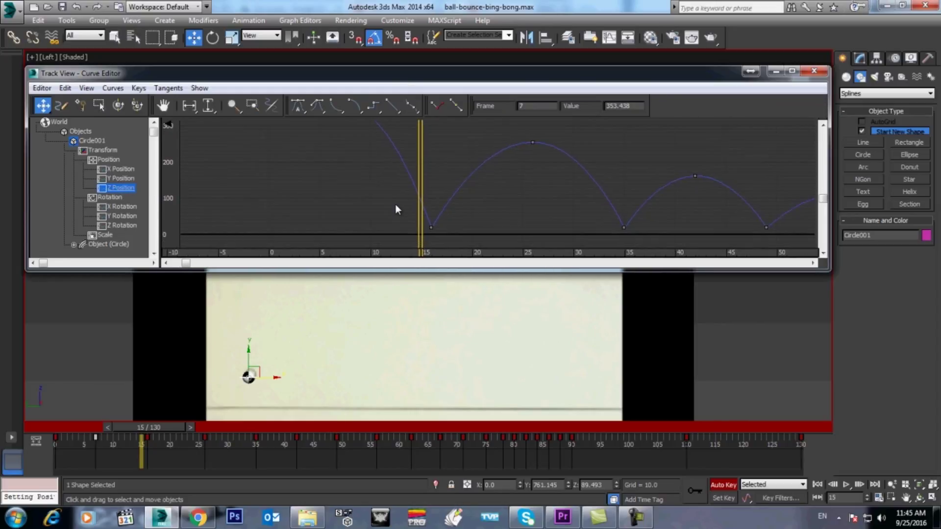
{"action": "key", "text": "period"}
{"action": "key", "text": "period"}
{"action": "key", "text": "period"}
{"action": "key", "text": "period"}
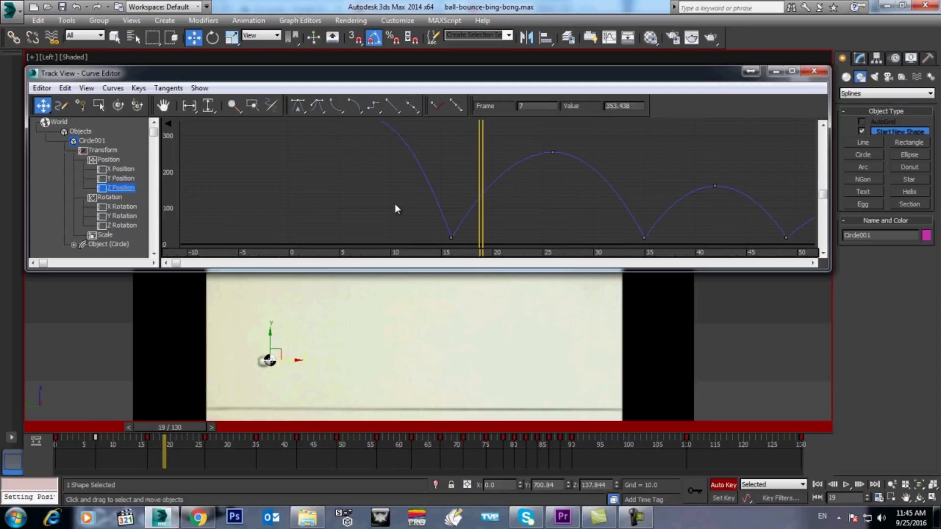
{"action": "key", "text": "period"}
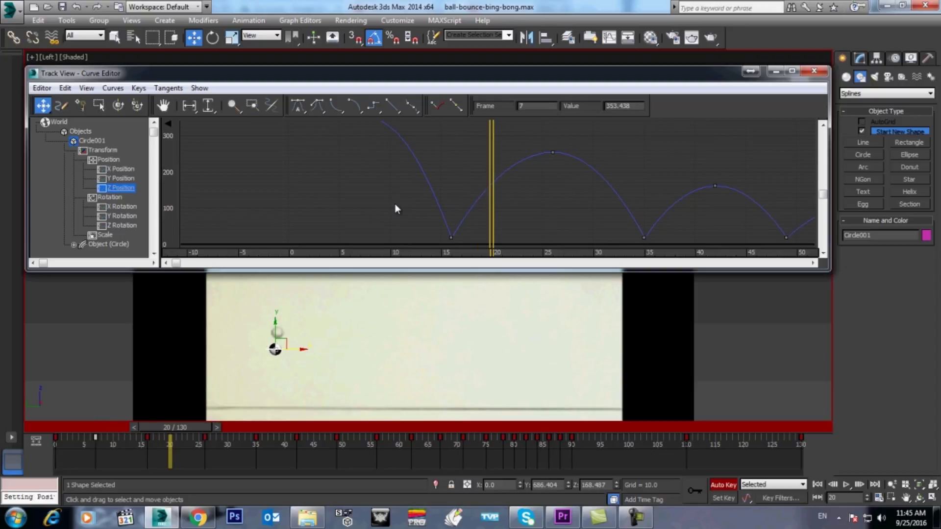
{"action": "key", "text": "period"}
{"action": "key", "text": "period"}
{"action": "key", "text": "period"}
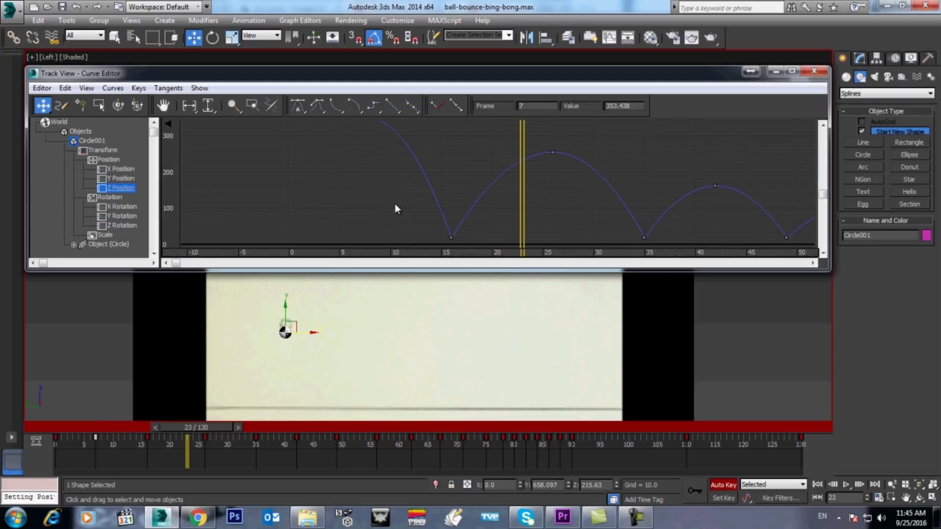
{"action": "key", "text": "period"}
{"action": "key", "text": "period"}
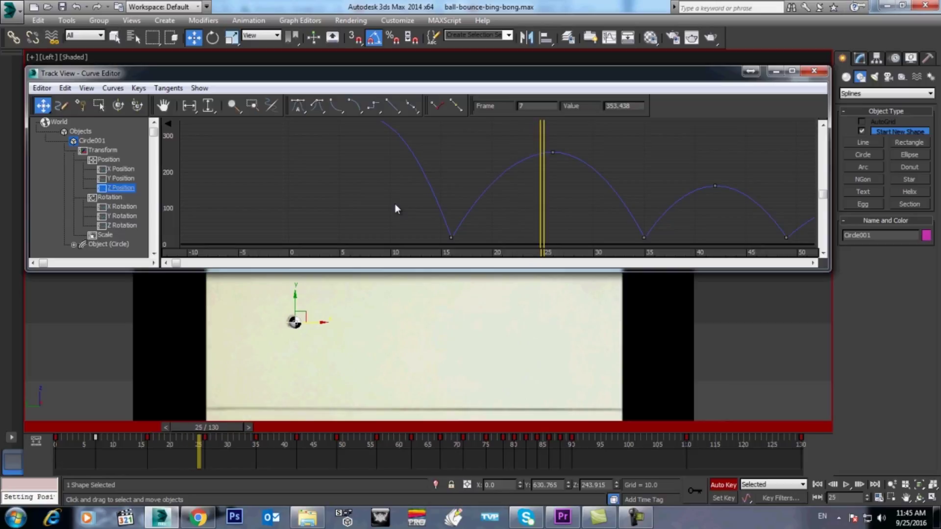
Lengthen the incoming tangent of the frame 26 peak key to match the rising sketched ball, and advance past the peak
{"action": "left_click", "coordinate": [553, 153]}
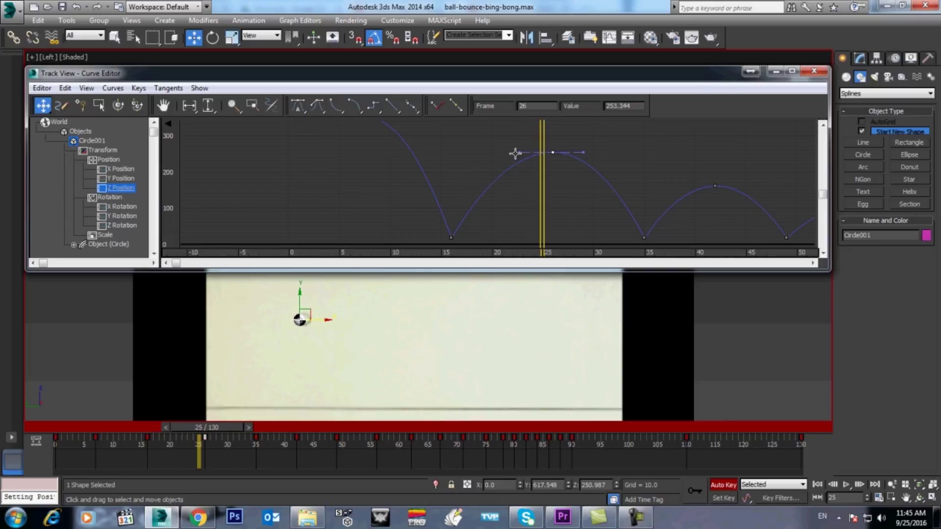
{"action": "left_click_drag", "start_coordinate": [518, 152], "coordinate": [517, 152]}
{"action": "left_click_drag", "start_coordinate": [504, 153], "coordinate": [504, 152]}
{"action": "key", "text": "period"}
Lengthen the outgoing tangent of the frame 26 peak key slightly, checking the descent against the reference through frame 36
{"action": "key", "text": "period"}
{"action": "key", "text": "period"}
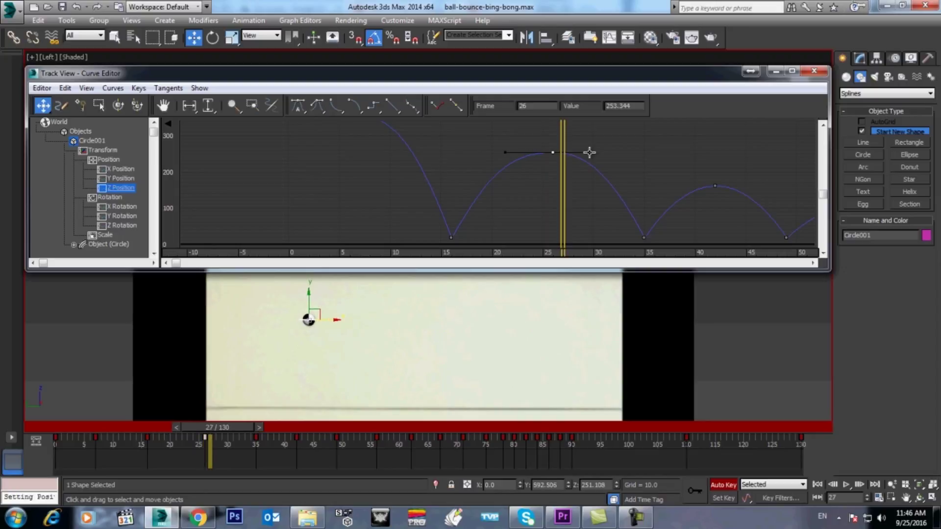
{"action": "key", "text": "period"}
{"action": "key", "text": "period"}
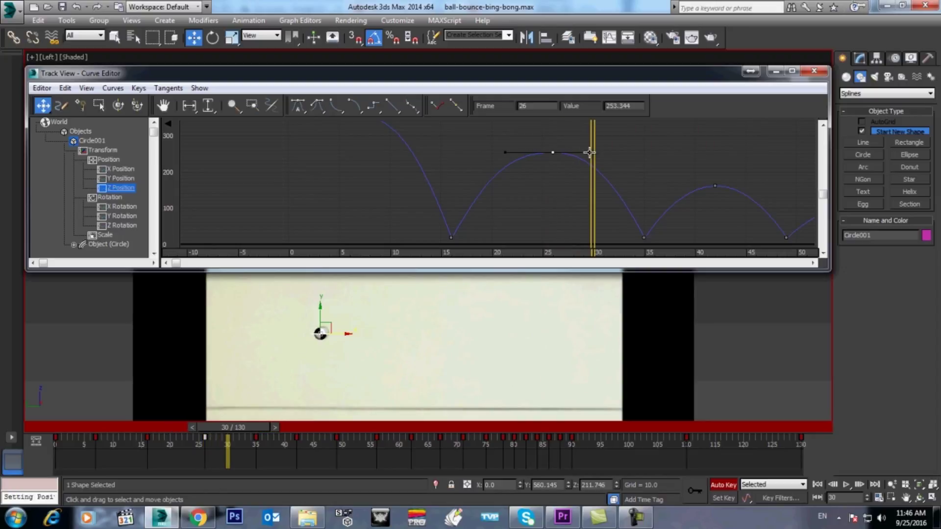
{"action": "key", "text": "period"}
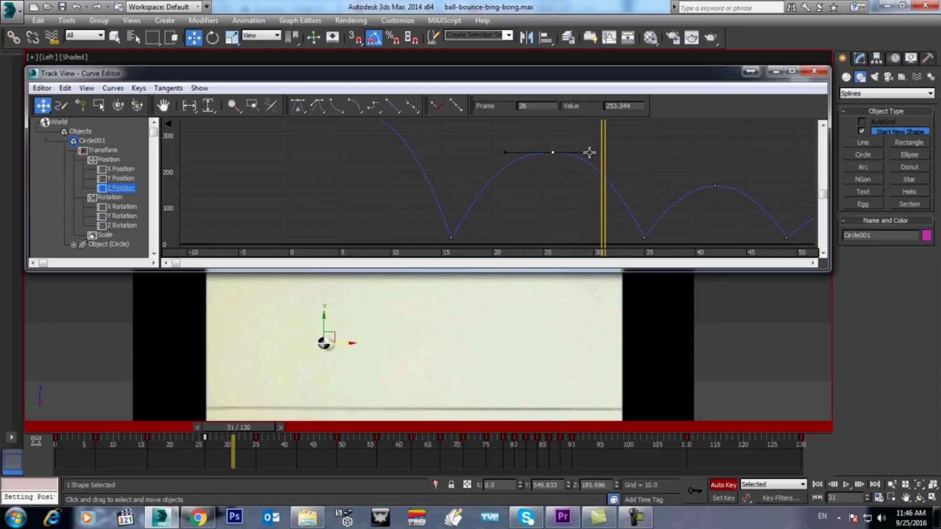
{"action": "key", "text": "period"}
{"action": "left_click_drag", "start_coordinate": [590, 152], "coordinate": [590, 153]}
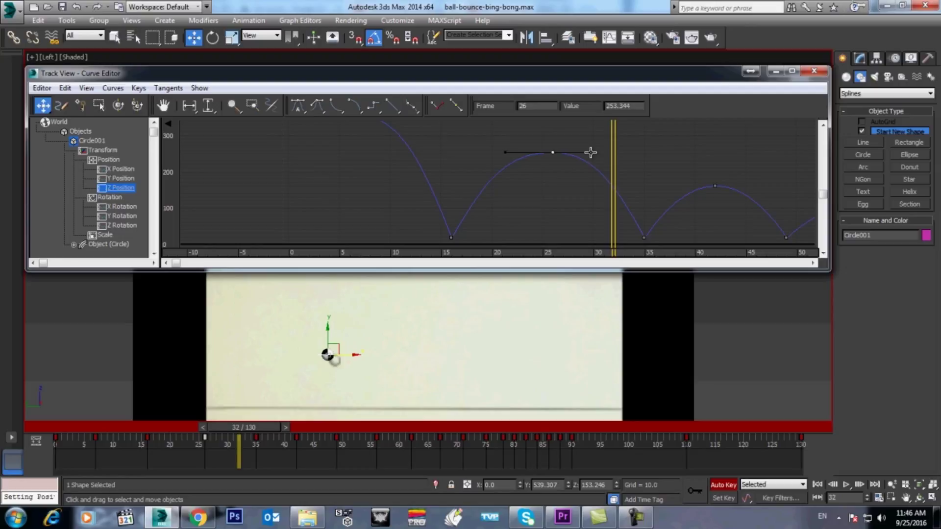
{"action": "key", "text": "period"}
{"action": "key", "text": "period"}
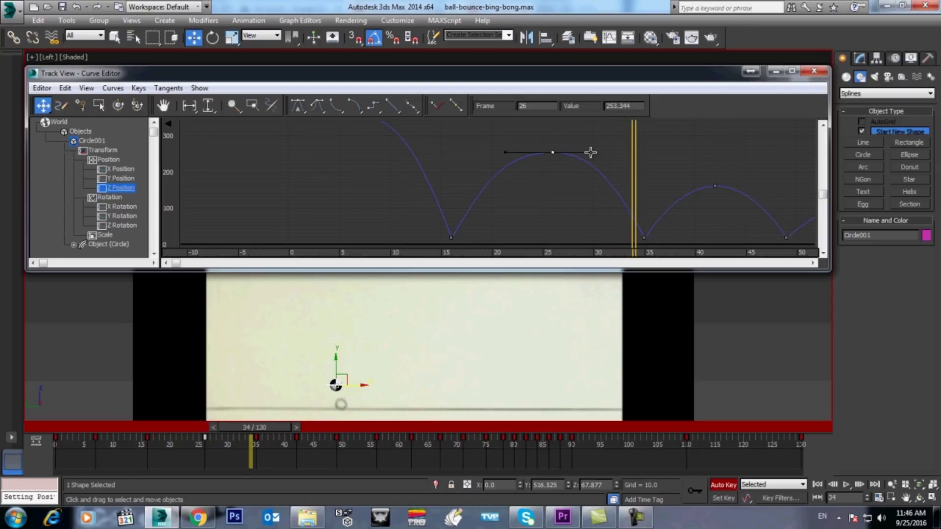
{"action": "key", "text": "period"}
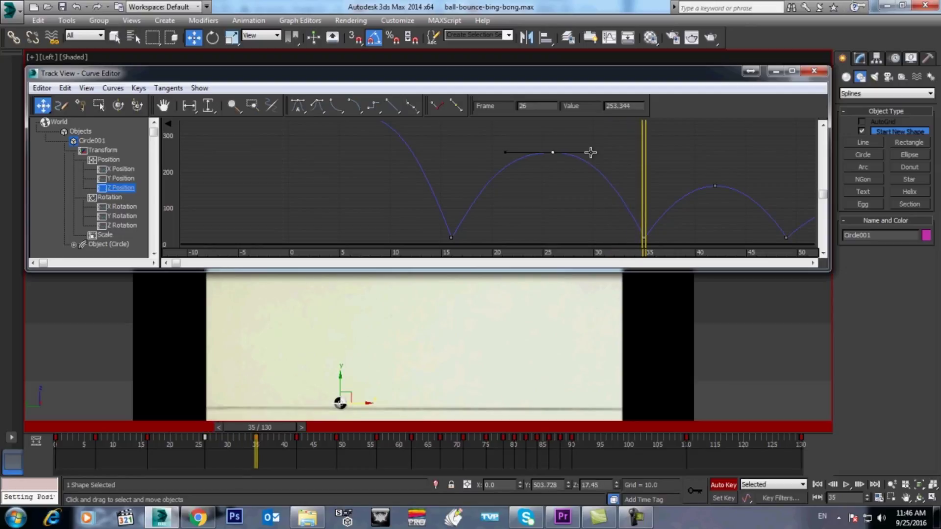
{"action": "key", "text": "period"}
Try to lengthen the incoming tangent of the frame 42 peak key, and undo the tangent changes
{"action": "left_click_drag", "start_coordinate": [731, 173], "coordinate": [684, 187]}
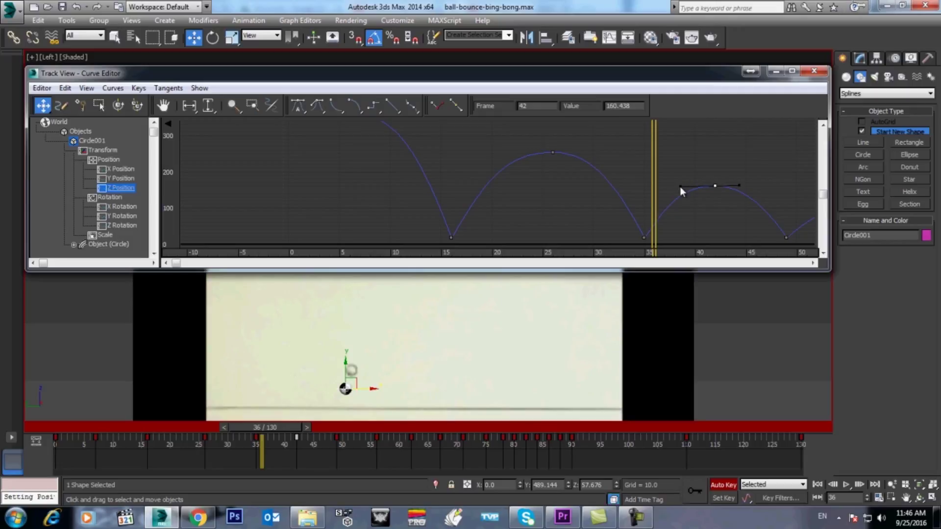
{"action": "left_click_drag", "start_coordinate": [680, 187], "coordinate": [676, 186]}
{"action": "middle_click_drag", "start_coordinate": [680, 191], "coordinate": [512, 183]}
{"action": "scroll", "coordinate": [510, 182], "scroll_direction": "up", "scroll_amount": 3}
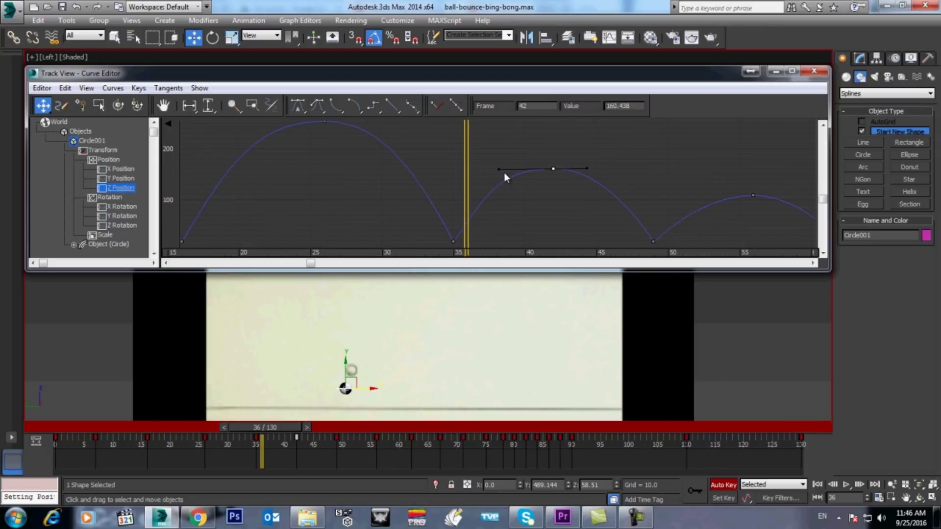
{"action": "left_click_drag", "start_coordinate": [498, 170], "coordinate": [488, 169]}
{"action": "key", "text": "ctrl+z"}
{"action": "key", "text": "ctrl+z"}
{"action": "key", "text": "ctrl+z"}
Set the frame 35 contact key's tangents to Auto, bend both handles upward into a steep V, and return to frame 31
{"action": "left_click", "coordinate": [453, 242]}
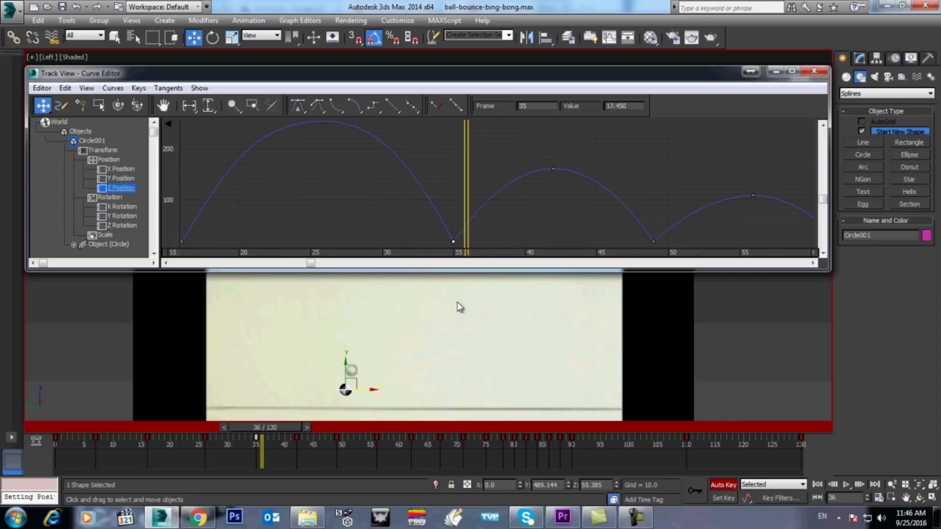
{"action": "left_click", "coordinate": [299, 107]}
{"action": "middle_click_drag", "start_coordinate": [410, 180], "coordinate": [408, 126]}
{"action": "scroll", "coordinate": [456, 189], "scroll_direction": "up", "scroll_amount": 1}
{"action": "scroll", "coordinate": [456, 189], "scroll_direction": "up", "scroll_amount": 2}
{"action": "left_click_drag", "start_coordinate": [498, 193], "coordinate": [471, 146]}
{"action": "left_click_drag", "start_coordinate": [384, 193], "coordinate": [428, 153]}
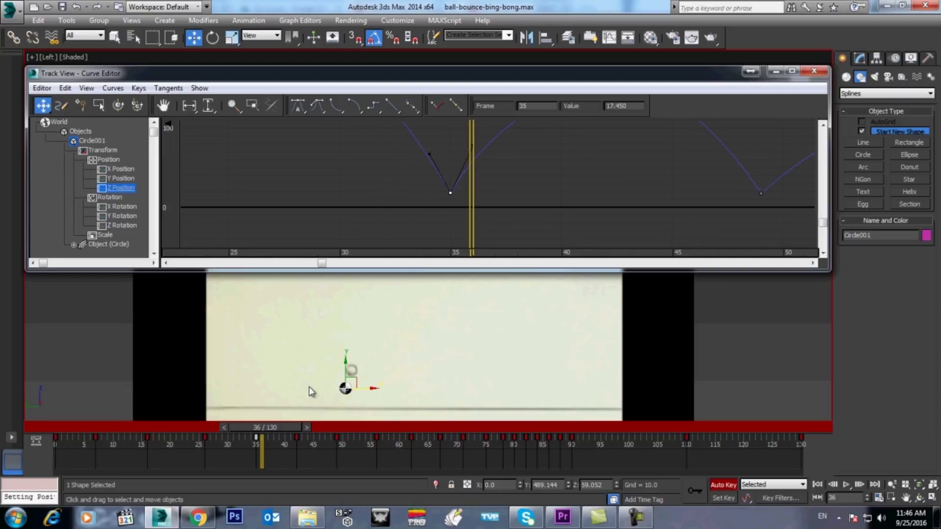
{"action": "left_click_drag", "start_coordinate": [271, 427], "coordinate": [242, 428]}
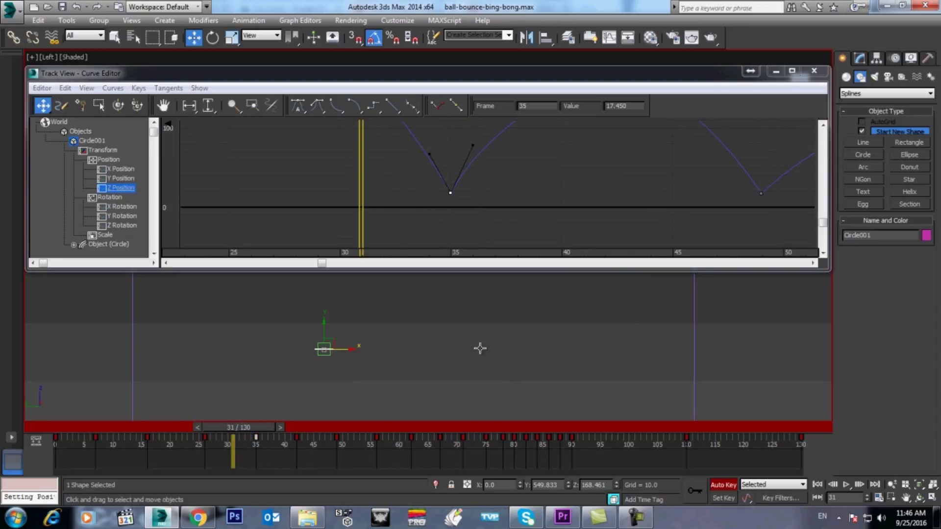
Lengthen the outgoing tangent of the frame 35 contact key upward to raise the ball at frame 36
{"action": "middle_click_drag", "start_coordinate": [412, 188], "coordinate": [310, 239]}
{"action": "left_click_drag", "start_coordinate": [256, 430], "coordinate": [280, 430]}
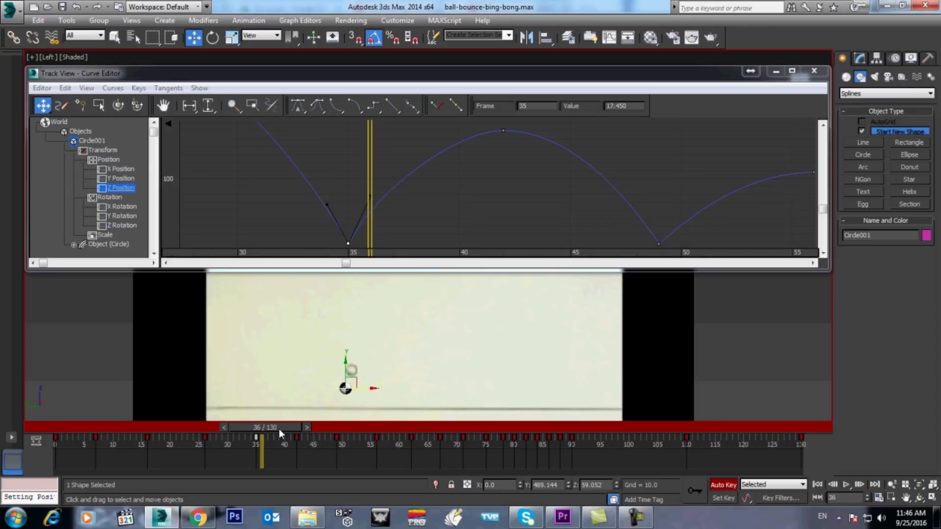
{"action": "left_click", "coordinate": [365, 195]}
{"action": "left_click_drag", "start_coordinate": [365, 195], "coordinate": [386, 135]}
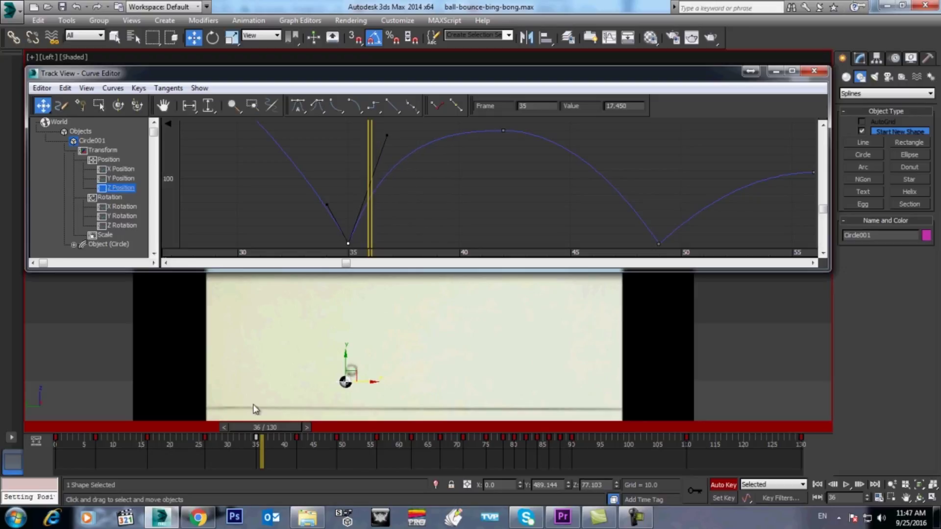
Step forward from frame 36 to frame 49, comparing the ball's height with the sketched reference
{"action": "key", "text": "period"}
{"action": "key", "text": "period"}
{"action": "key", "text": "period"}
{"action": "key", "text": "period"}
{"action": "key", "text": "period"}
{"action": "key", "text": "period"}
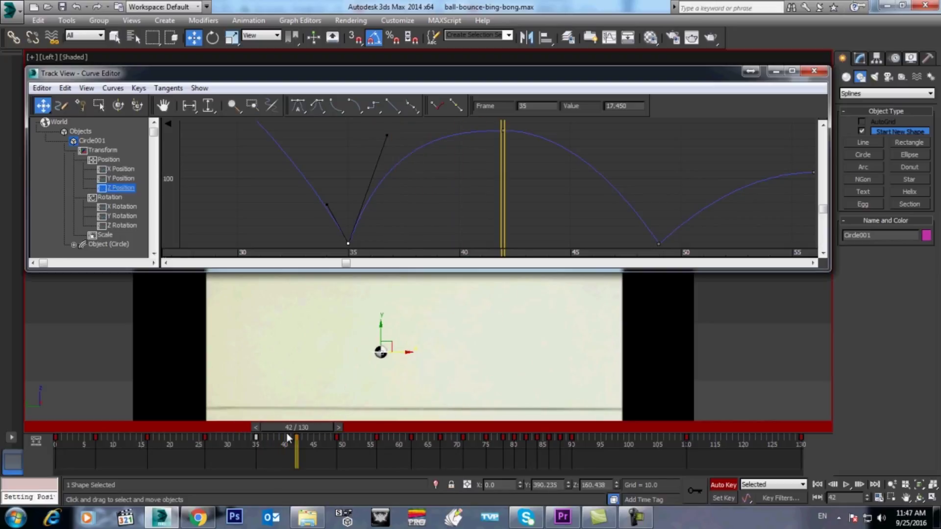
{"action": "key", "text": "period"}
{"action": "key", "text": "period"}
{"action": "key", "text": "period"}
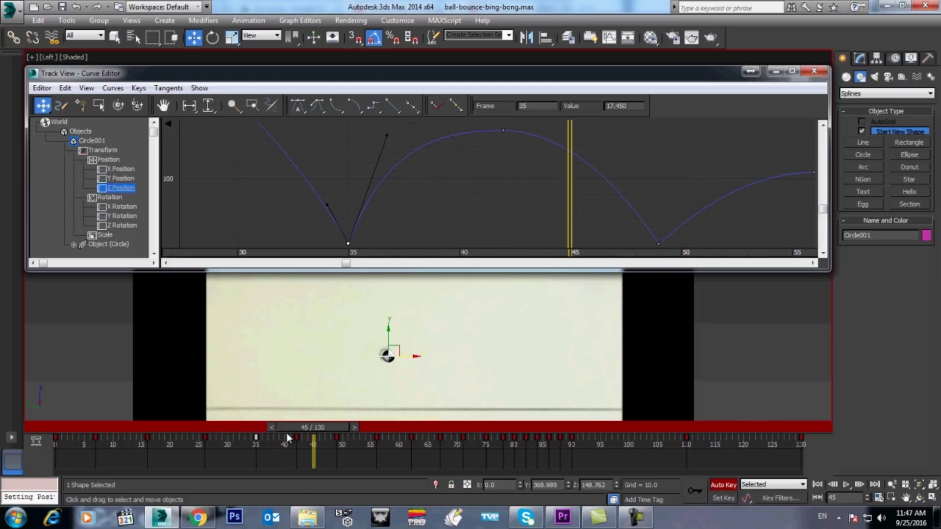
{"action": "key", "text": "period"}
{"action": "key", "text": "period"}
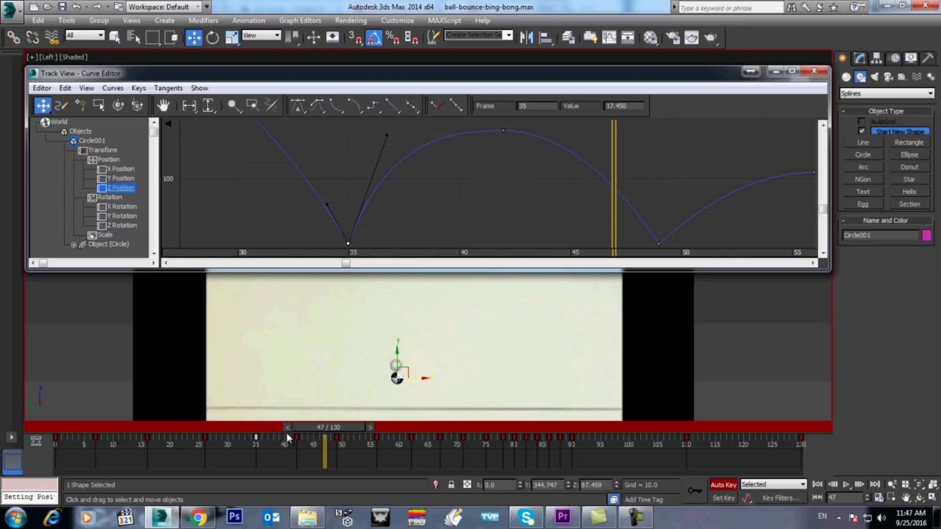
{"action": "key", "text": "period"}
{"action": "key", "text": "period"}
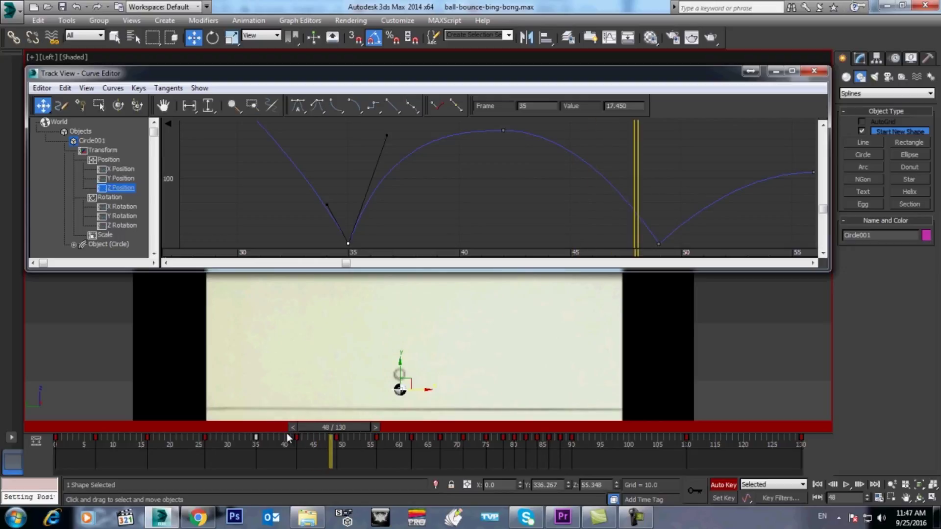
Set the frame 49 contact key's tangents to Auto and bend both handles upward into a steep V, matching the reference at frames 48 and 47
{"action": "middle_click_drag", "start_coordinate": [682, 238], "coordinate": [624, 230]}
{"action": "left_click_drag", "start_coordinate": [567, 234], "coordinate": [636, 211]}
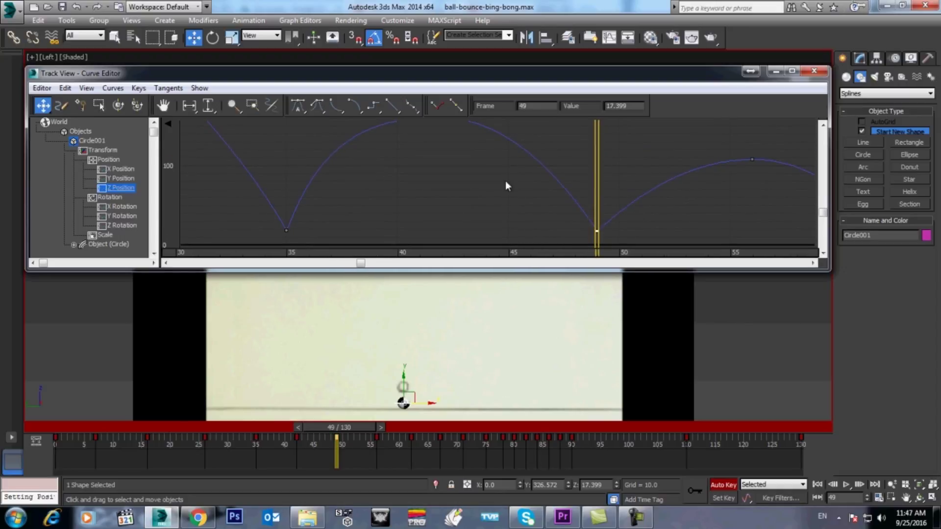
{"action": "left_click", "coordinate": [299, 107]}
{"action": "left_click_drag", "start_coordinate": [545, 232], "coordinate": [582, 191]}
{"action": "key", "text": "comma"}
{"action": "left_click_drag", "start_coordinate": [584, 192], "coordinate": [573, 161]}
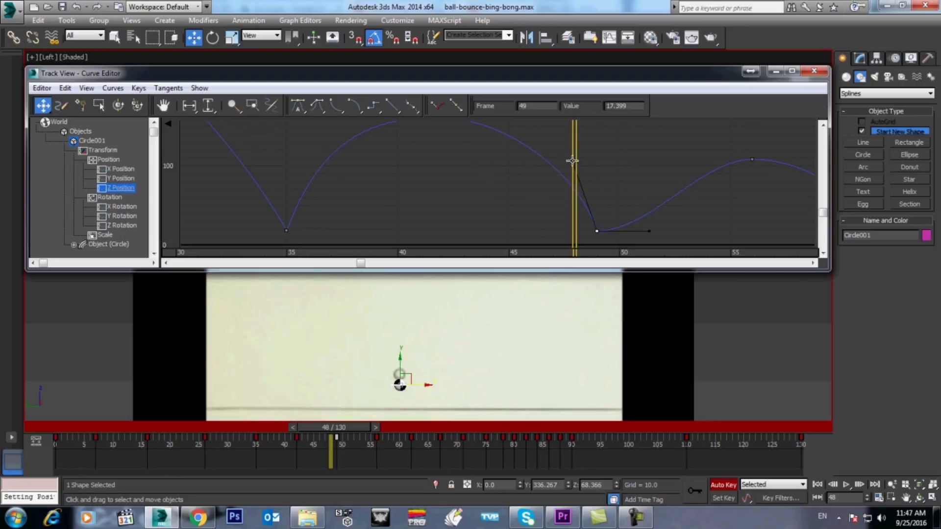
{"action": "key", "text": "comma"}
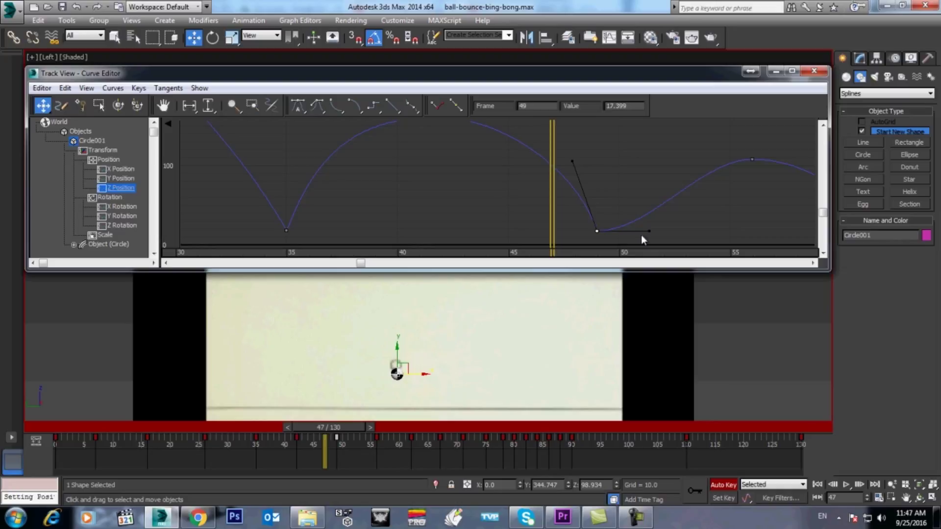
{"action": "left_click_drag", "start_coordinate": [650, 232], "coordinate": [622, 175]}
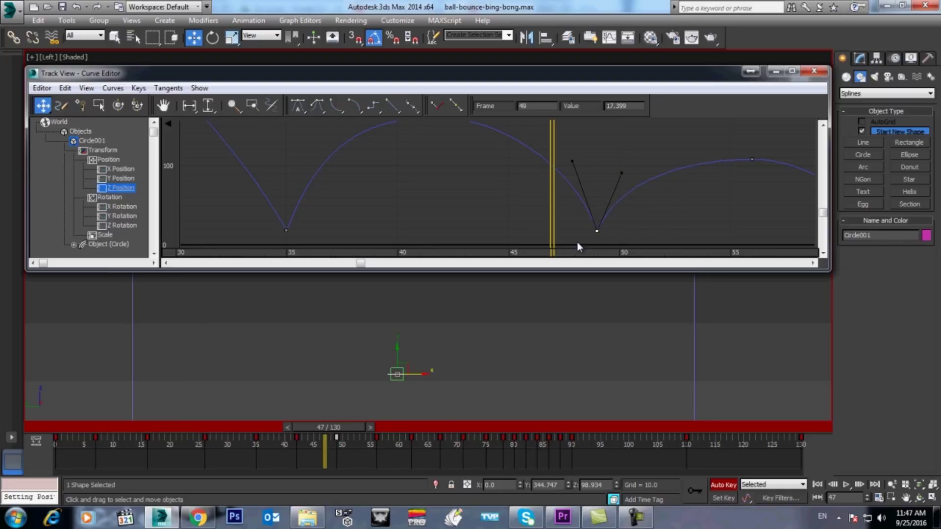
Step through frames 47 to 61, comparing the ball's bounce with the sketched reference
{"action": "key", "text": "period"}
{"action": "key", "text": "period"}
{"action": "key", "text": "period"}
{"action": "key", "text": "period"}
{"action": "key", "text": "period"}
{"action": "key", "text": "period"}
{"action": "key", "text": "period"}
{"action": "key", "text": "period"}
{"action": "key", "text": "period"}
{"action": "key", "text": "period"}
{"action": "key", "text": "period"}
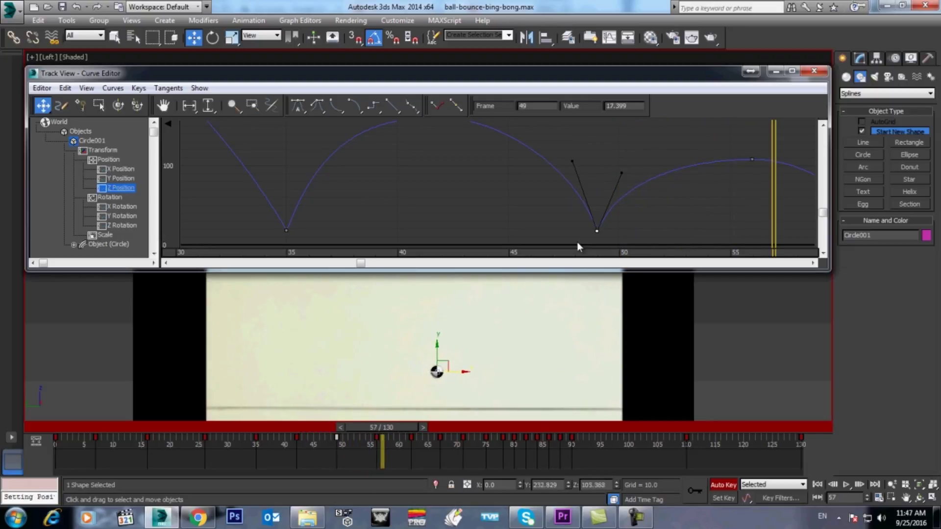
{"action": "key", "text": "period"}
{"action": "key", "text": "period"}
{"action": "key", "text": "period"}
{"action": "key", "text": "period"}
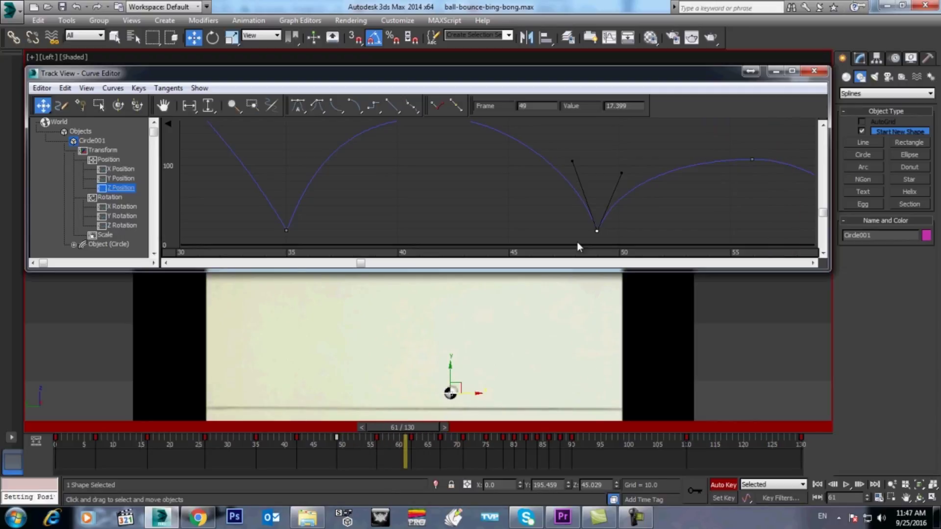
Check the ball against the reference from frame 62 to the contact at frame 71
{"action": "middle_click_drag", "start_coordinate": [735, 201], "coordinate": [250, 193]}
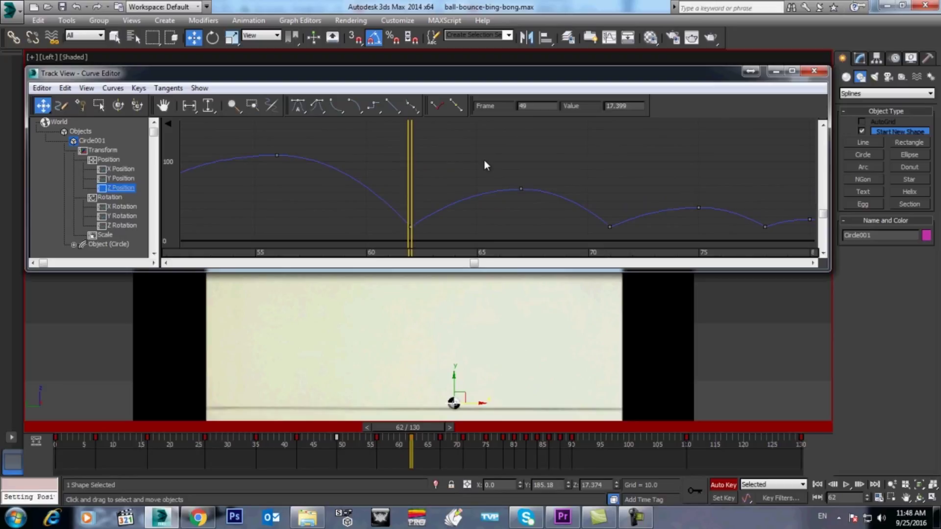
{"action": "key", "text": "period"}
{"action": "key", "text": "period"}
{"action": "key", "text": "period"}
{"action": "key", "text": "period"}
{"action": "key", "text": "period"}
{"action": "key", "text": "period"}
{"action": "key", "text": "period"}
{"action": "key", "text": "period"}
{"action": "key", "text": "period"}
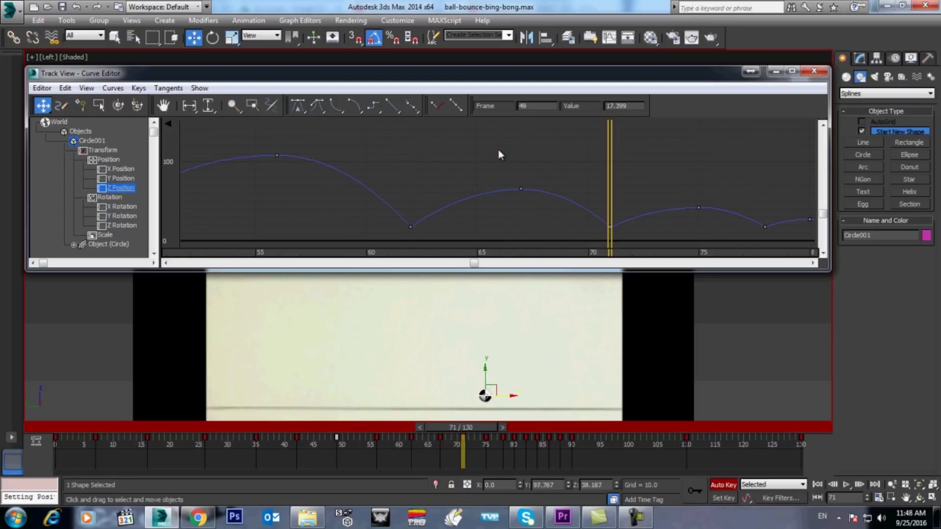
Tilt the frame 67 peak key's incoming tangent slightly upward, and check the ball back through the peak
{"action": "left_click_drag", "start_coordinate": [505, 169], "coordinate": [538, 211]}
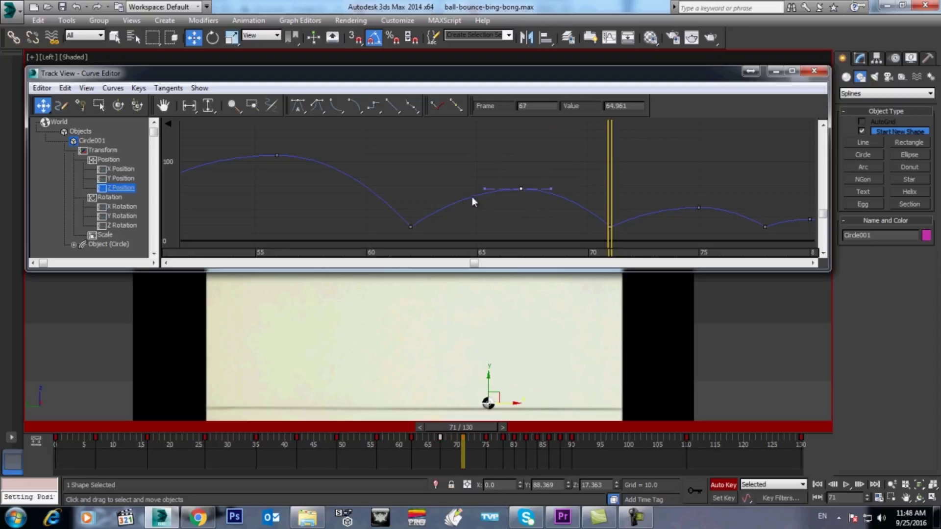
{"action": "left_click_drag", "start_coordinate": [484, 187], "coordinate": [484, 184]}
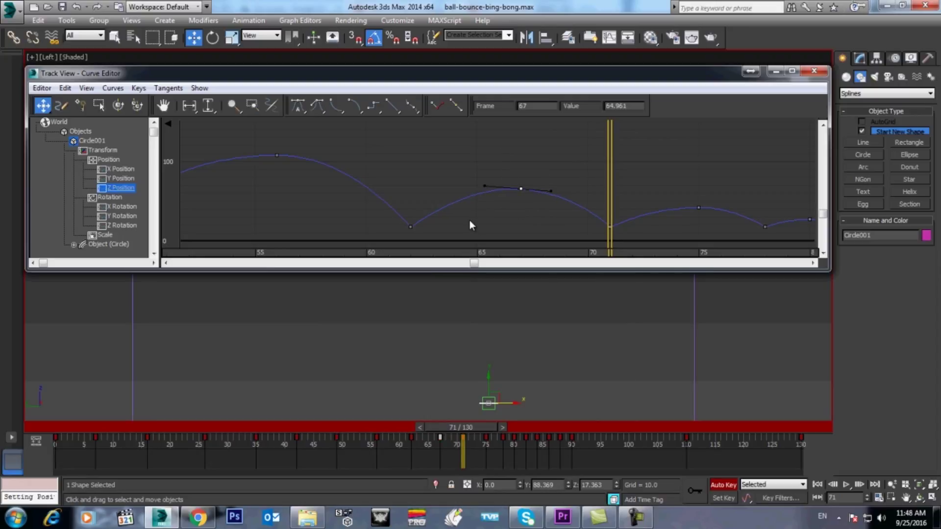
{"action": "key", "text": "comma"}
{"action": "key", "text": "comma"}
{"action": "key", "text": "comma"}
{"action": "key", "text": "comma"}
{"action": "key", "text": "comma"}
{"action": "key", "text": "comma"}
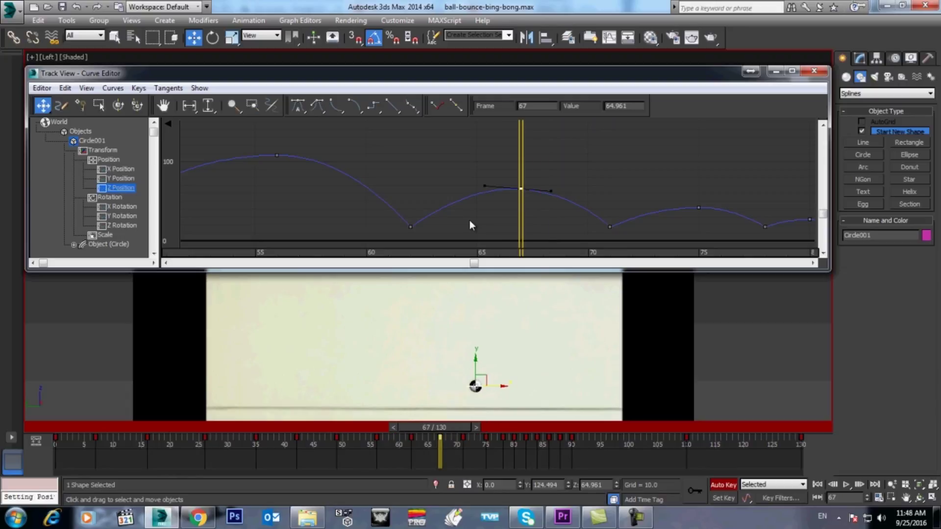
Select the frame 56 peak key and compare the ball with the reference at frames 57 and 53
{"action": "left_click_drag", "start_coordinate": [210, 152], "coordinate": [294, 164]}
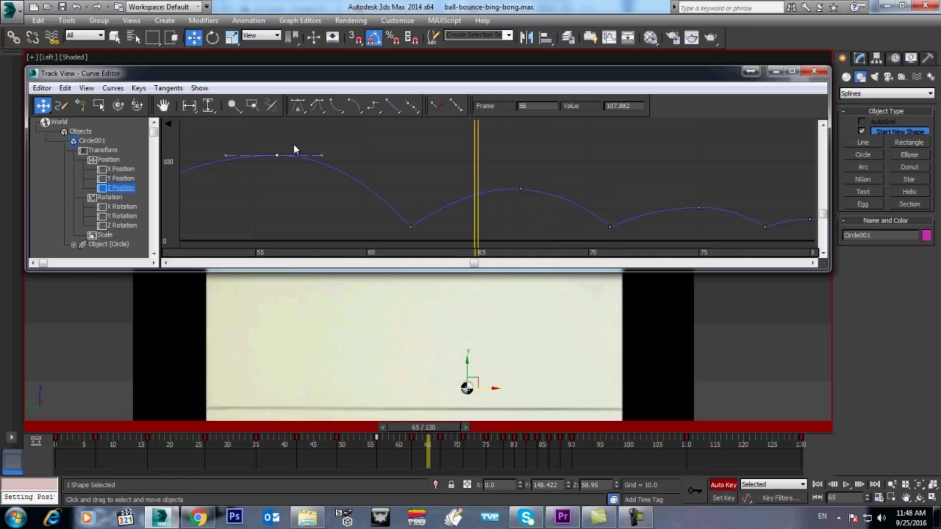
{"action": "right_click", "coordinate": [384, 454]}
{"action": "left_click", "coordinate": [407, 444]}
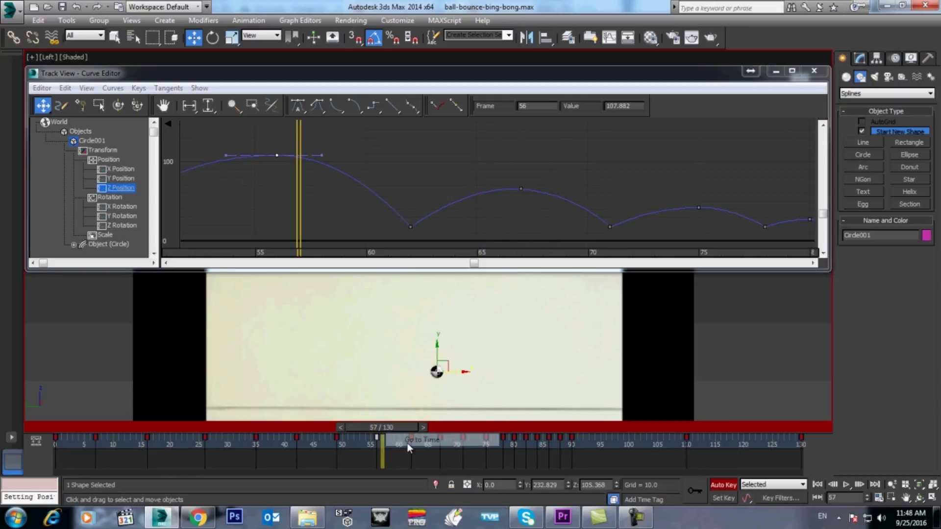
{"action": "right_click", "coordinate": [359, 454]}
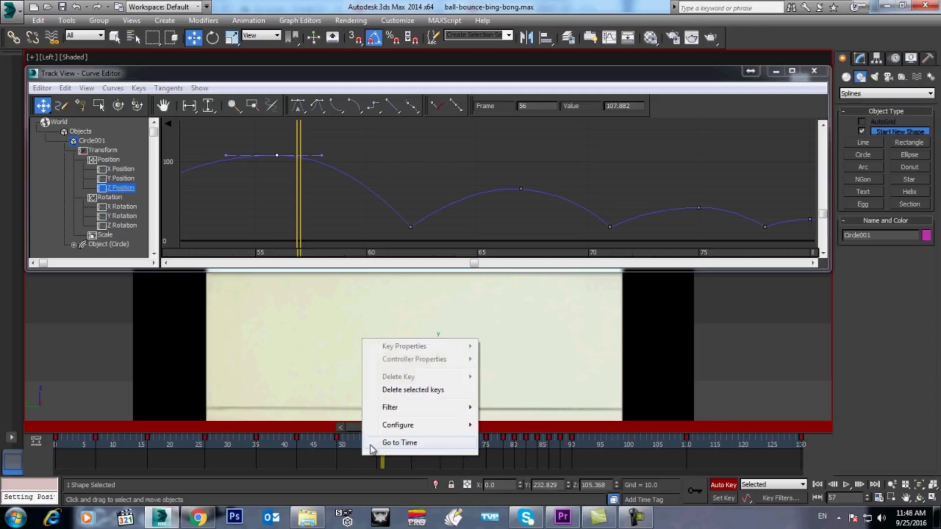
{"action": "left_click", "coordinate": [395, 443]}
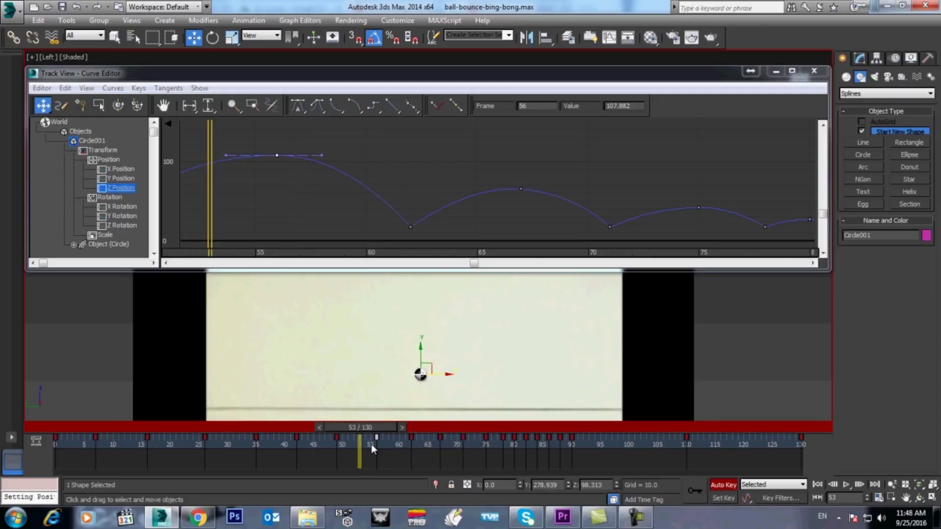
Go to frame 66 and step forward to frame 74, comparing the ball with the sketched reference
{"action": "right_click", "coordinate": [682, 232]}
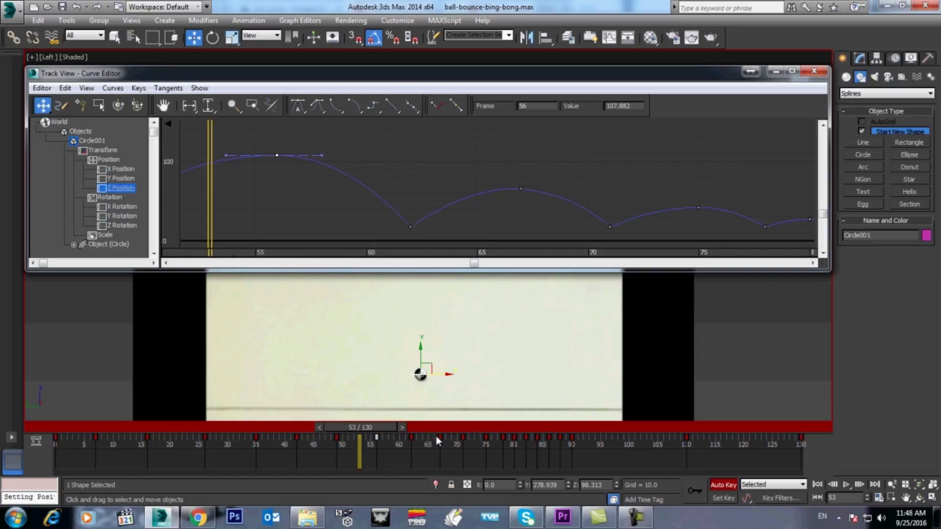
{"action": "right_click", "coordinate": [437, 440]}
{"action": "left_click", "coordinate": [437, 439]}
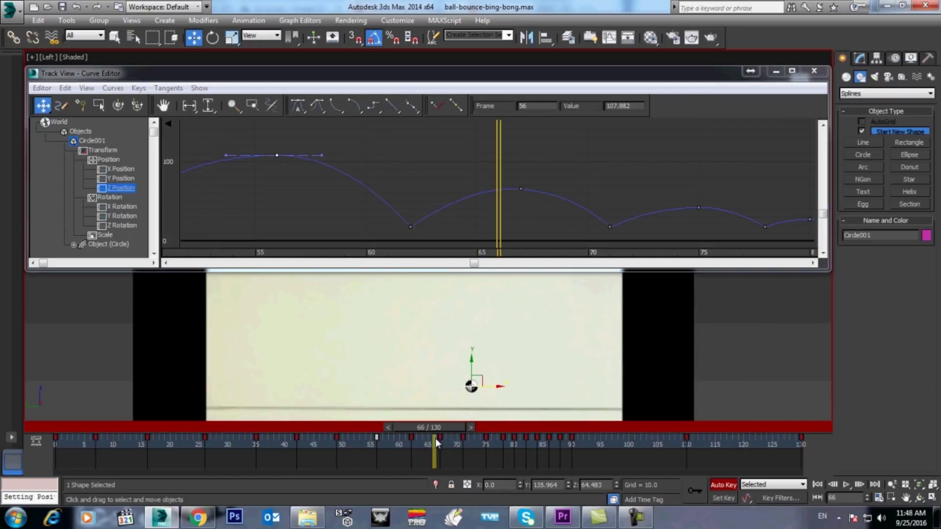
{"action": "key", "text": "period"}
{"action": "key", "text": "period"}
{"action": "key", "text": "period"}
{"action": "key", "text": "period"}
{"action": "key", "text": "period"}
{"action": "key", "text": "period"}
{"action": "key", "text": "period"}
{"action": "key", "text": "period"}
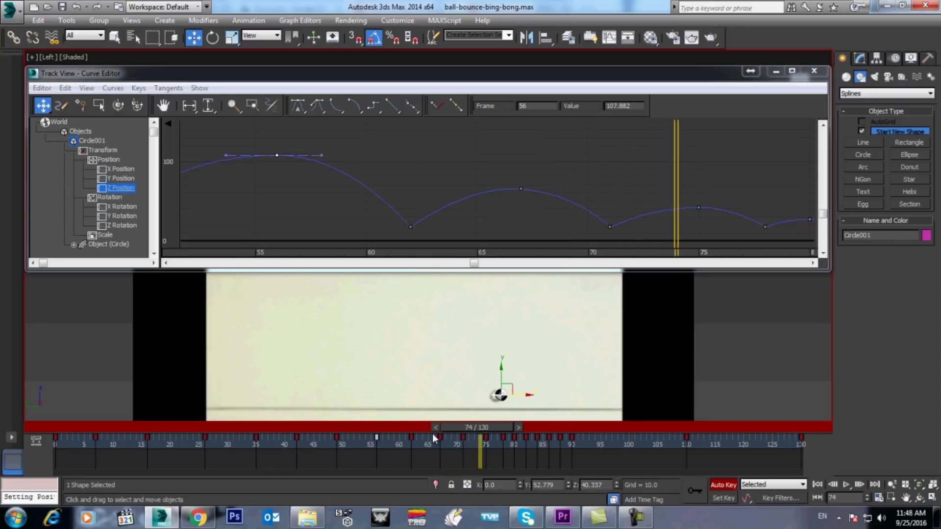
Adjust the incoming tangent of the frame 75 peak key slightly, and recheck the ball around frame 74
{"action": "left_click", "coordinate": [699, 207]}
{"action": "mouse_move", "coordinate": [669, 207]}
{"action": "left_mouse_down"}
{"action": "mouse_move", "coordinate": [665, 225]}
{"action": "mouse_move", "coordinate": [668, 207]}
{"action": "left_mouse_up"}
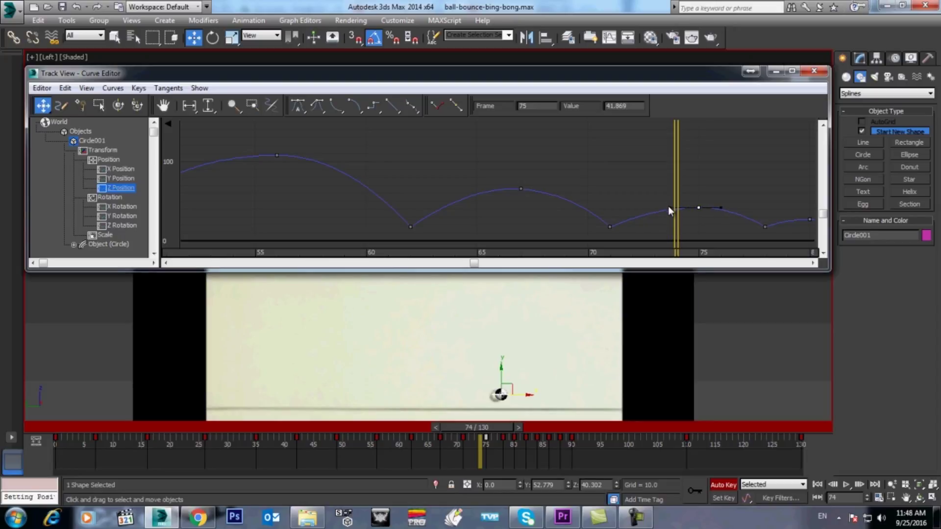
{"action": "key", "text": "comma"}
{"action": "key", "text": "period"}
Step through the remaining small bounces and the roll to frame 96, comparing the ball with the reference
{"action": "key", "text": "period"}
{"action": "key", "text": "period"}
{"action": "key", "text": "period"}
{"action": "key", "text": "period"}
{"action": "key", "text": "period"}
{"action": "key", "text": "period"}
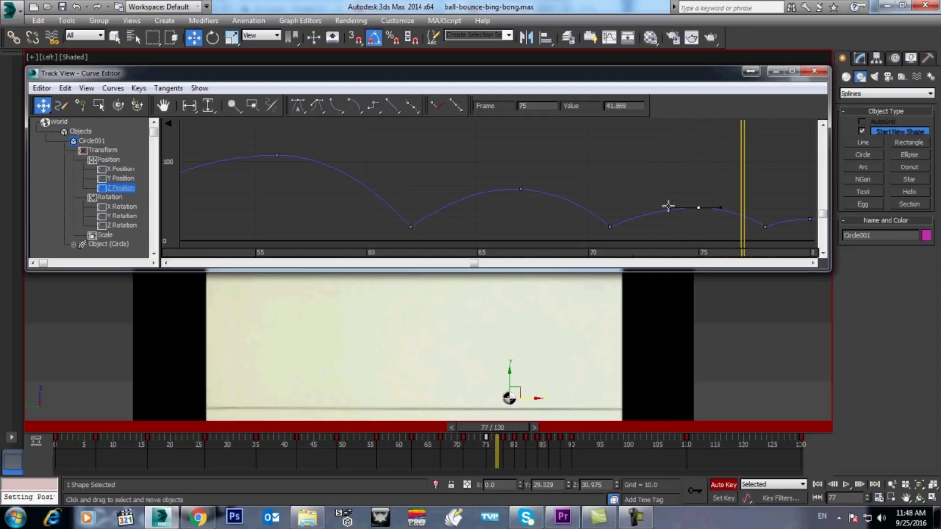
{"action": "key", "text": "period"}
{"action": "key", "text": "period"}
{"action": "key", "text": "period"}
{"action": "key", "text": "period"}
{"action": "key", "text": "period"}
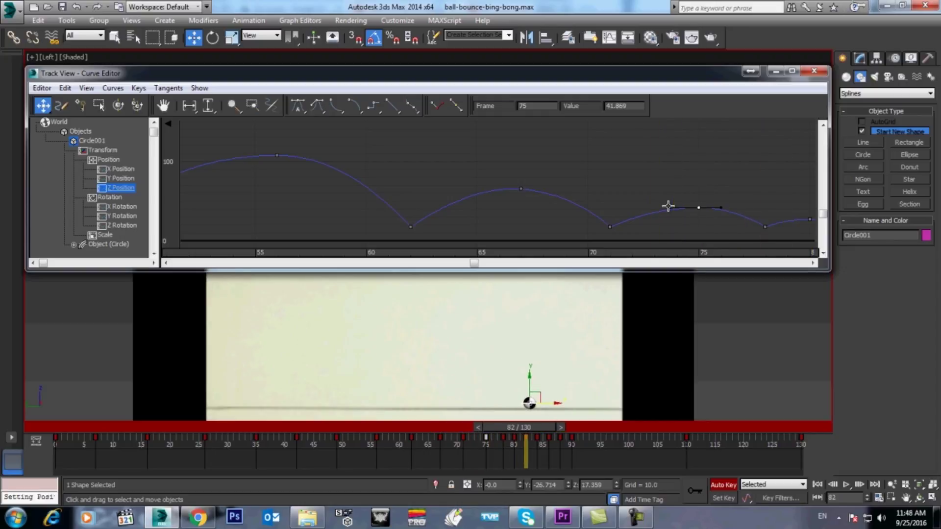
{"action": "key", "text": "period"}
{"action": "key", "text": "period"}
{"action": "key", "text": "period"}
{"action": "key", "text": "period"}
{"action": "key", "text": "period"}
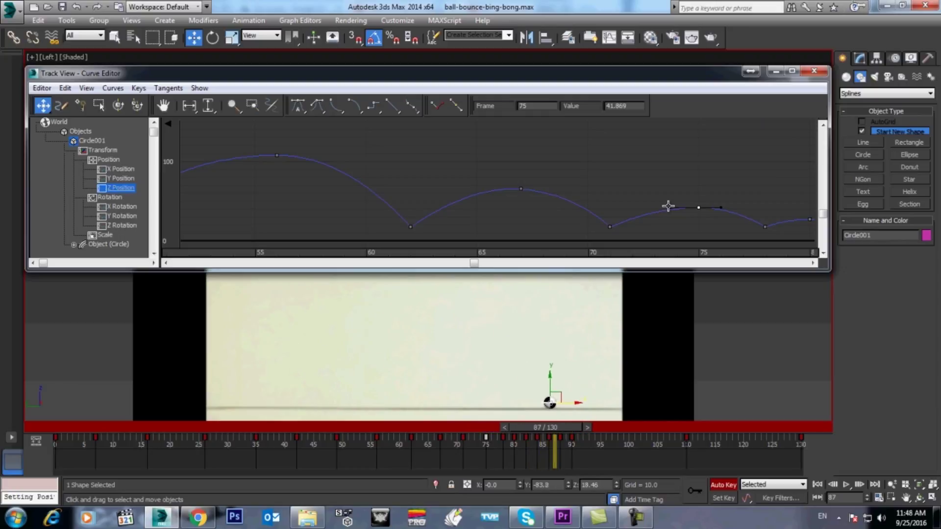
{"action": "key", "text": "period"}
{"action": "key", "text": "period"}
{"action": "key", "text": "period"}
{"action": "key", "text": "period"}
{"action": "key", "text": "period"}
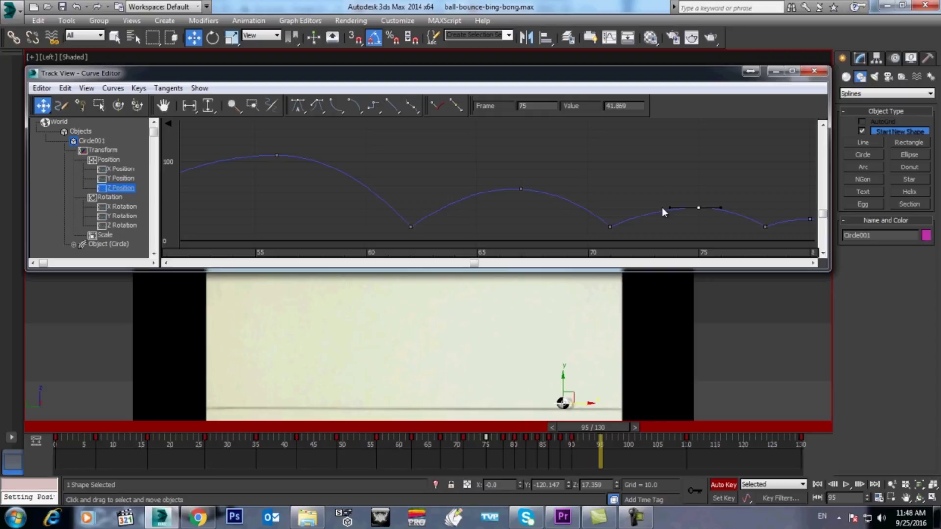
{"action": "key", "text": "period"}
Display the Y Position curve, select its frame 90 key, and return to frame 90
{"action": "middle_click_drag", "start_coordinate": [761, 214], "coordinate": [309, 181]}
{"action": "left_click", "coordinate": [122, 178]}
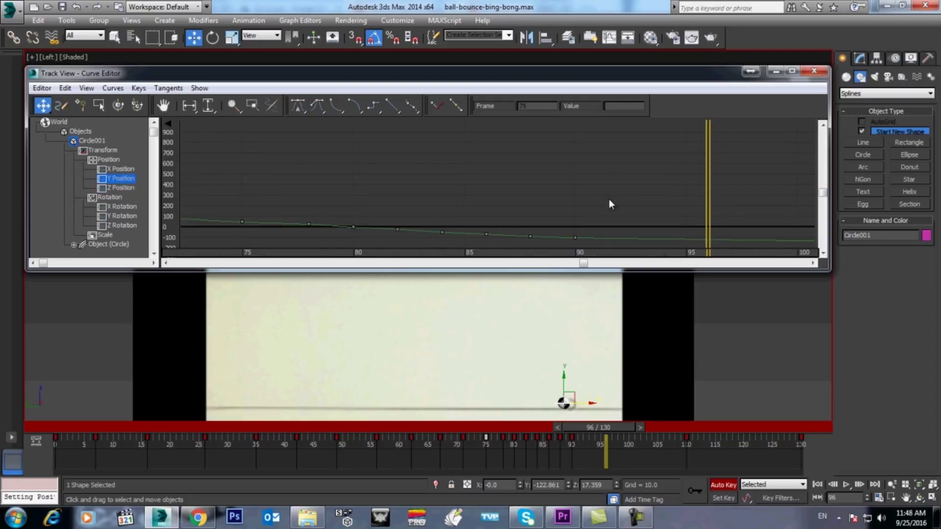
{"action": "middle_click_drag", "start_coordinate": [591, 222], "coordinate": [398, 169]}
{"action": "left_click_drag", "start_coordinate": [345, 231], "coordinate": [403, 174]}
{"action": "middle_click_drag", "start_coordinate": [373, 201], "coordinate": [520, 196]}
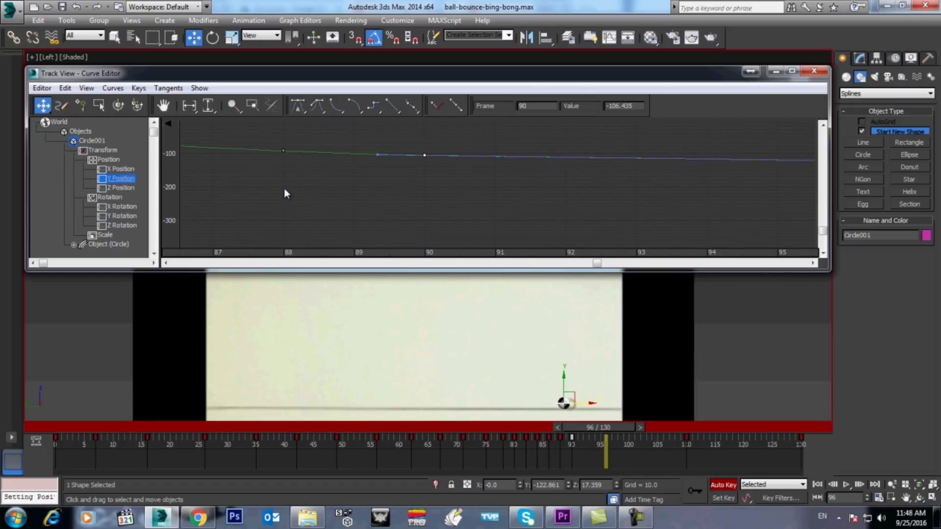
{"action": "left_click", "coordinate": [556, 428]}
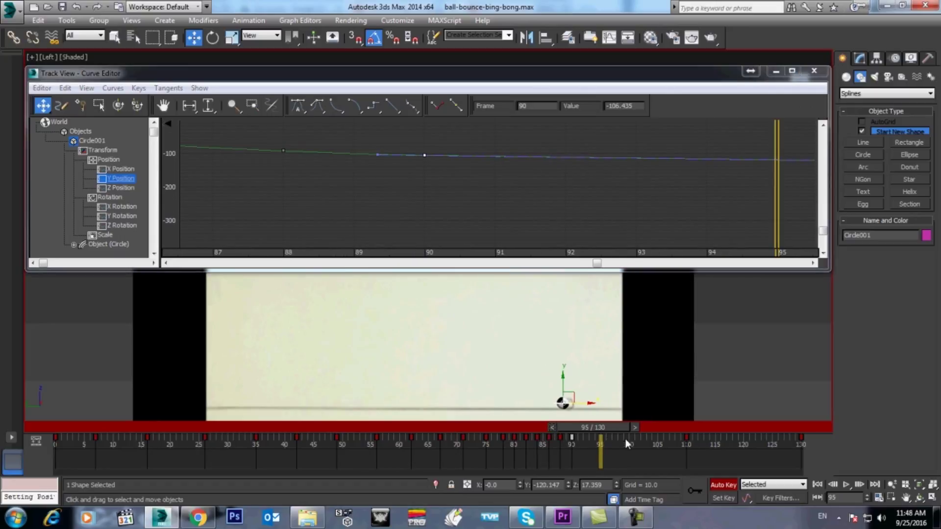
{"action": "left_click_drag", "start_coordinate": [625, 427], "coordinate": [587, 427]}
Adjust the outgoing tangent of the frame 90 key slightly on the Y Position curve and inspect the slope around it
{"action": "middle_click_drag", "start_coordinate": [659, 196], "coordinate": [441, 197]}
{"action": "middle_click_drag", "start_coordinate": [703, 200], "coordinate": [449, 215], "text": "ctrl+alt"}
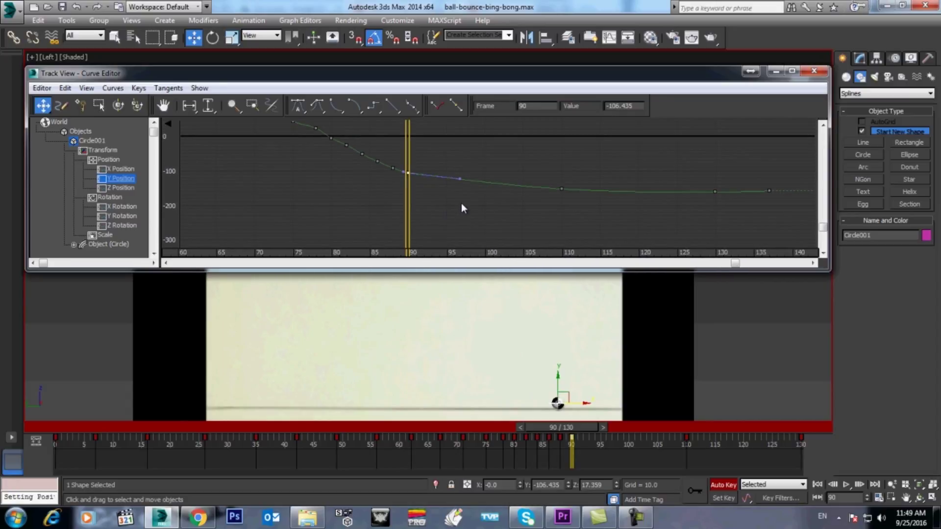
{"action": "middle_click_drag", "start_coordinate": [405, 185], "coordinate": [494, 191], "text": "ctrl+alt"}
{"action": "left_click_drag", "start_coordinate": [502, 179], "coordinate": [499, 181]}
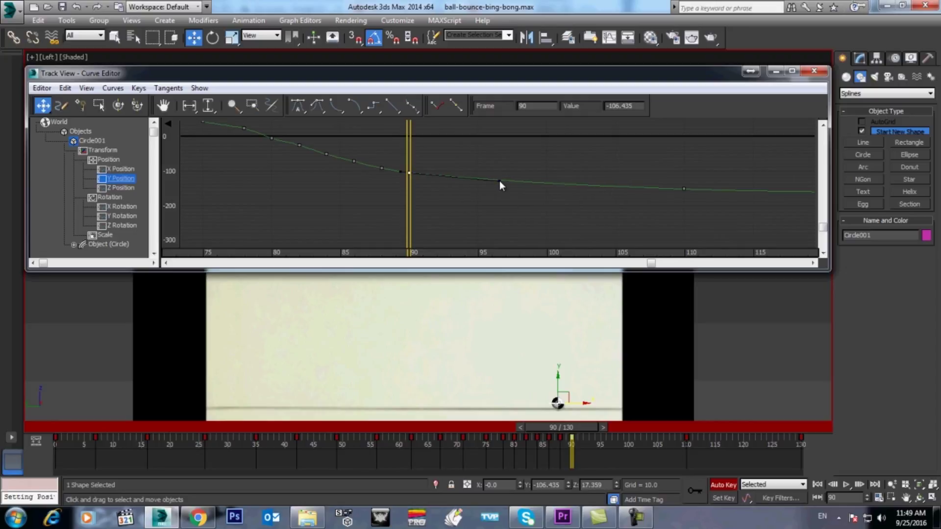
{"action": "middle_click_drag", "start_coordinate": [402, 188], "coordinate": [540, 190], "text": "ctrl+alt"}
{"action": "middle_click_drag", "start_coordinate": [421, 193], "coordinate": [608, 192], "text": "ctrl+alt"}
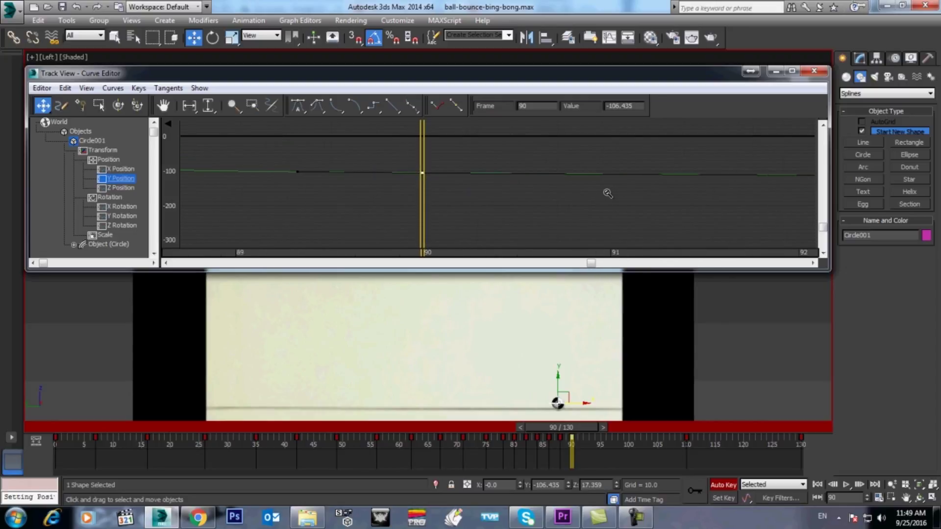
{"action": "middle_click_drag", "start_coordinate": [243, 202], "coordinate": [165, 194], "text": "ctrl+alt"}
{"action": "middle_click_drag", "start_coordinate": [524, 187], "coordinate": [298, 183], "text": "ctrl+alt"}
{"action": "middle_click_drag", "start_coordinate": [602, 182], "coordinate": [483, 214]}
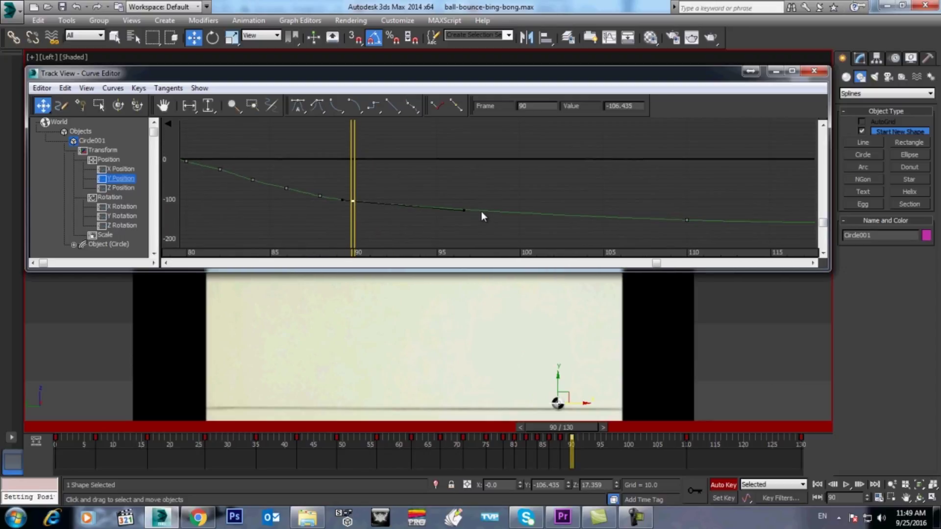
Refine the incoming tangent of the frame 110 key on the Y Position curve, checking the ball at frames 99 and 105
{"action": "left_click", "coordinate": [686, 222]}
{"action": "middle_click_drag", "start_coordinate": [684, 229], "coordinate": [539, 225]}
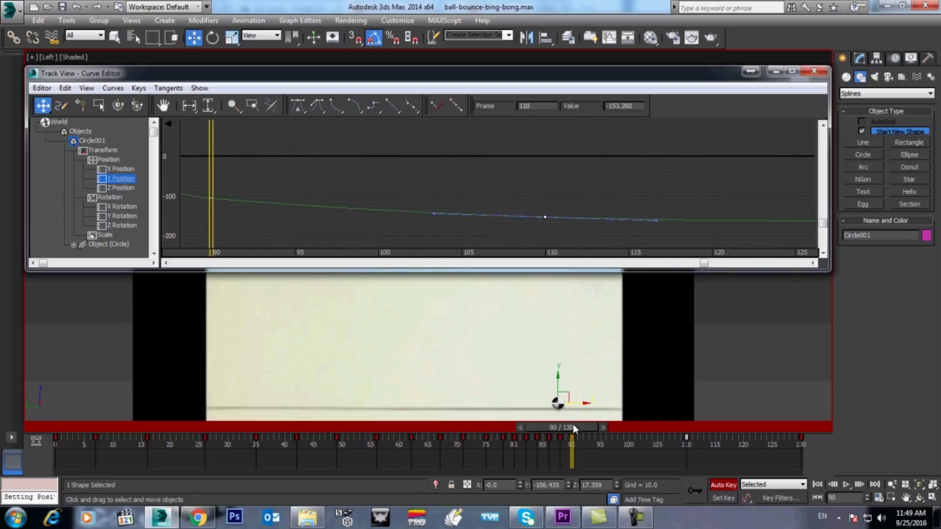
{"action": "key", "text": "period"}
{"action": "key", "text": "period"}
{"action": "key", "text": "period"}
{"action": "key", "text": "period"}
{"action": "key", "text": "period"}
{"action": "key", "text": "period"}
{"action": "key", "text": "period"}
{"action": "key", "text": "period"}
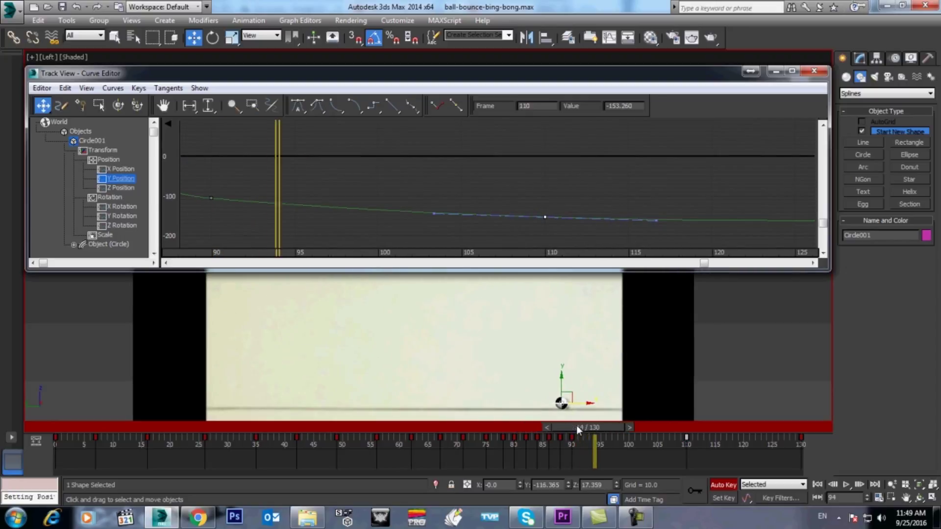
{"action": "key", "text": "period"}
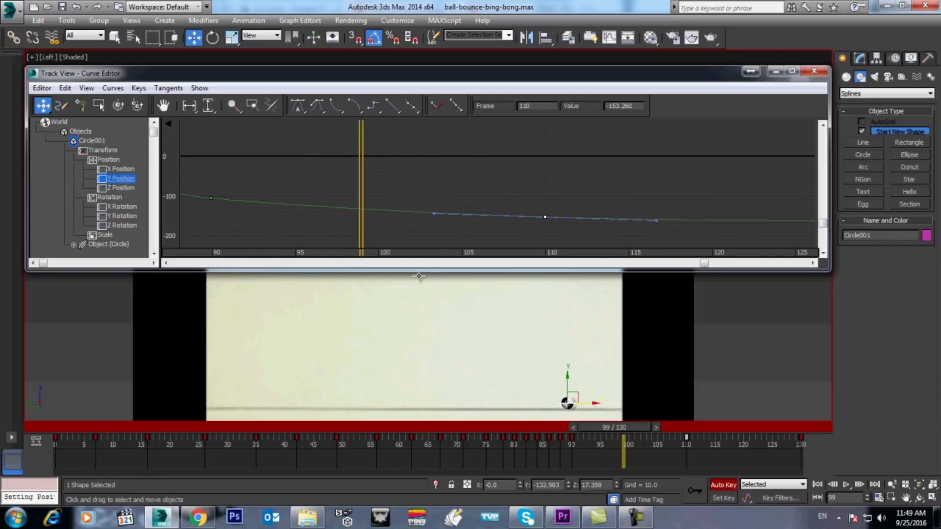
{"action": "left_click", "coordinate": [434, 217]}
{"action": "left_click_drag", "start_coordinate": [433, 219], "coordinate": [433, 217]}
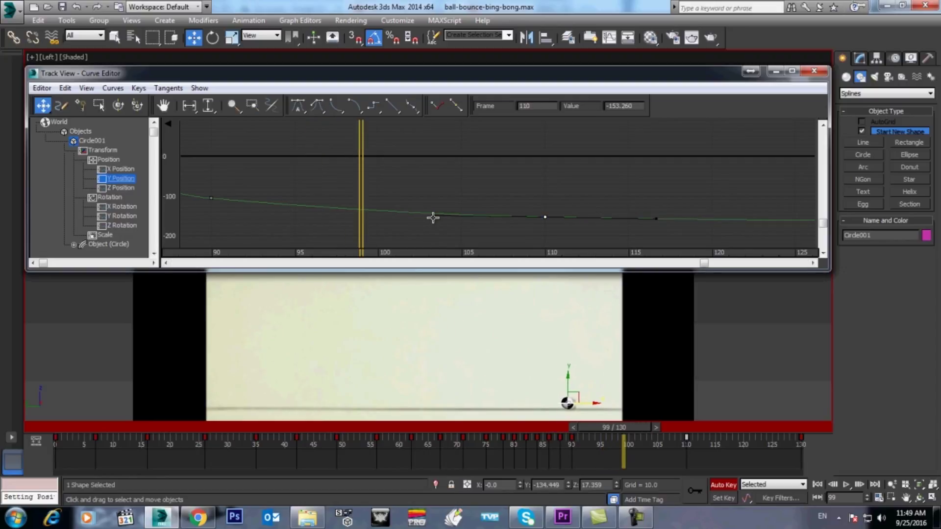
{"action": "key", "text": "period"}
{"action": "key", "text": "period"}
{"action": "key", "text": "period"}
{"action": "key", "text": "period"}
{"action": "key", "text": "period"}
{"action": "key", "text": "period"}
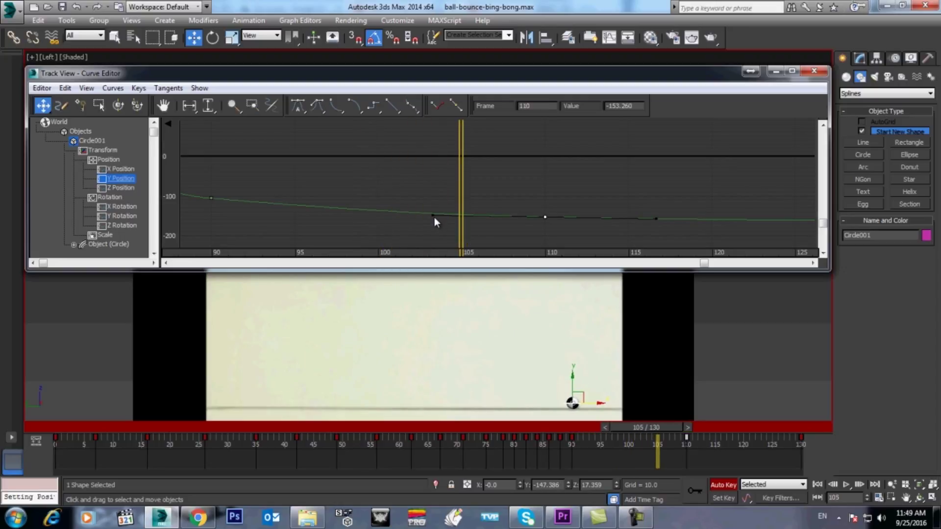
{"action": "left_click_drag", "start_coordinate": [433, 217], "coordinate": [434, 212]}
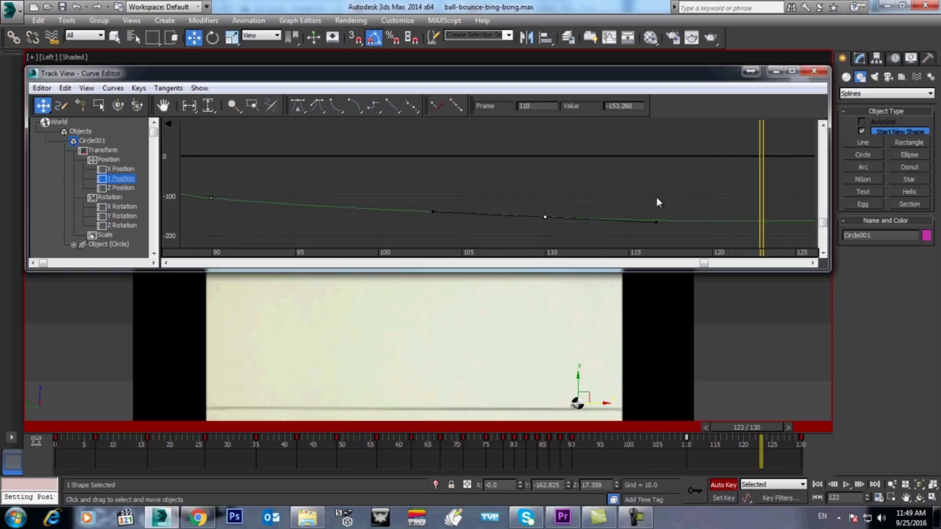
Select the frame 90 key to inspect its tangents, and close the Curve Editor
{"action": "left_click", "coordinate": [211, 198]}
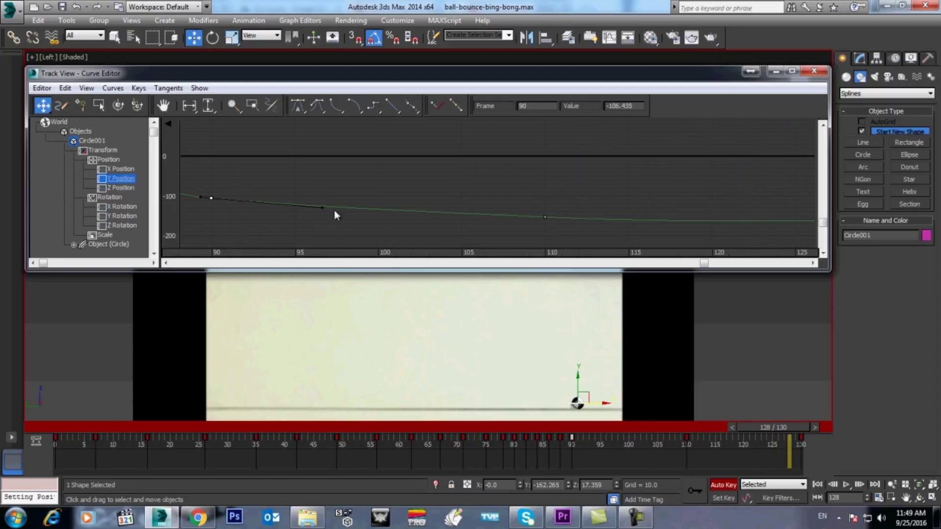
{"action": "left_click", "coordinate": [815, 71]}
{"action": "mouse_move", "coordinate": [327, 332]}
{"action": "middle_mouse_down"}
{"action": "mouse_move", "coordinate": [350, 310]}
{"action": "mouse_move", "coordinate": [343, 326]}
{"action": "middle_mouse_up"}
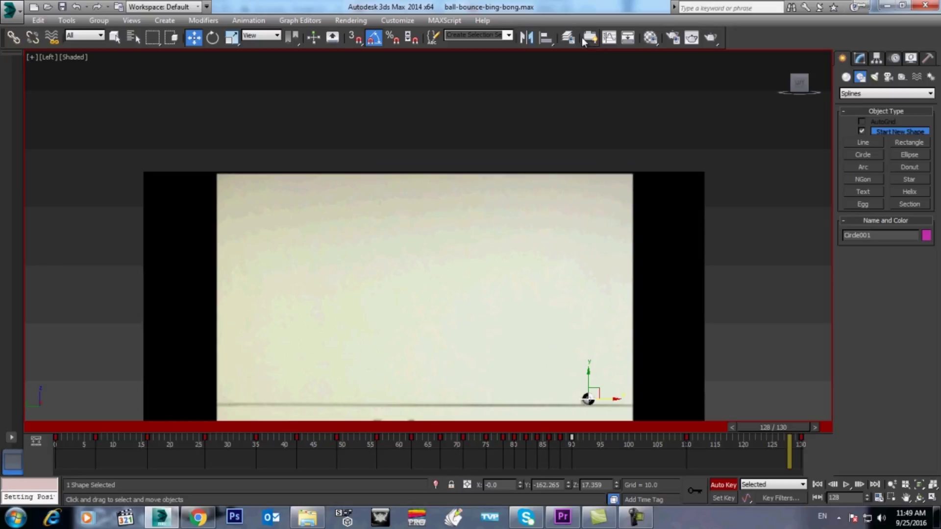
Select the ball together with its control circle and add both to the ball-mesh layer
{"action": "left_click", "coordinate": [567, 38]}
{"action": "left_click", "coordinate": [169, 123]}
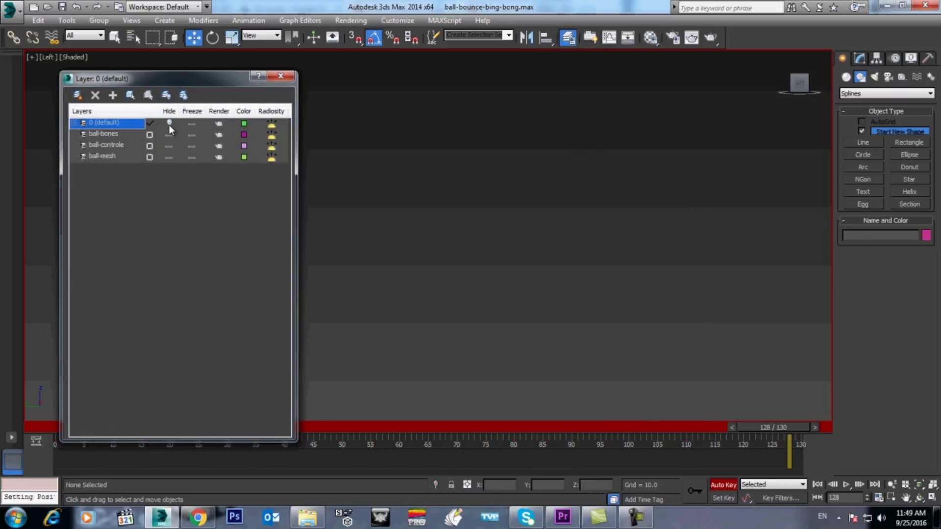
{"action": "left_click", "coordinate": [169, 124]}
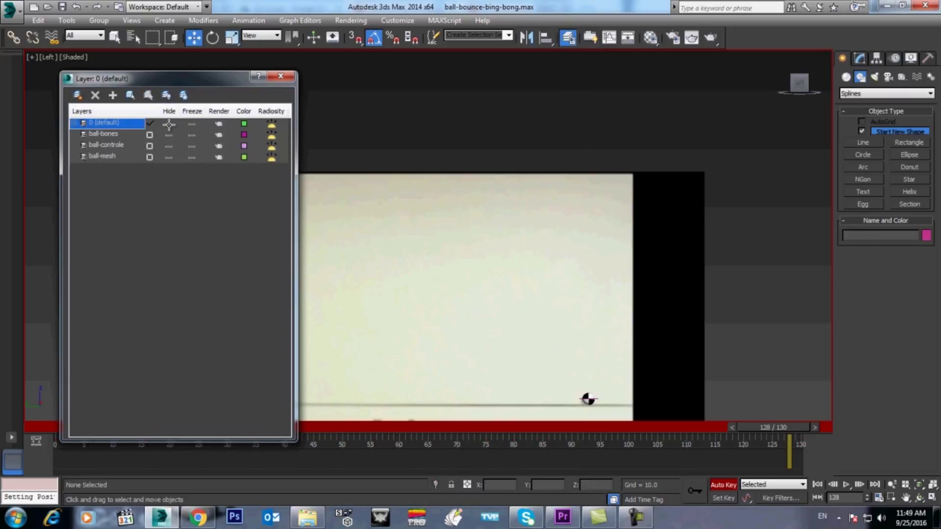
{"action": "left_click_drag", "start_coordinate": [750, 339], "coordinate": [558, 410]}
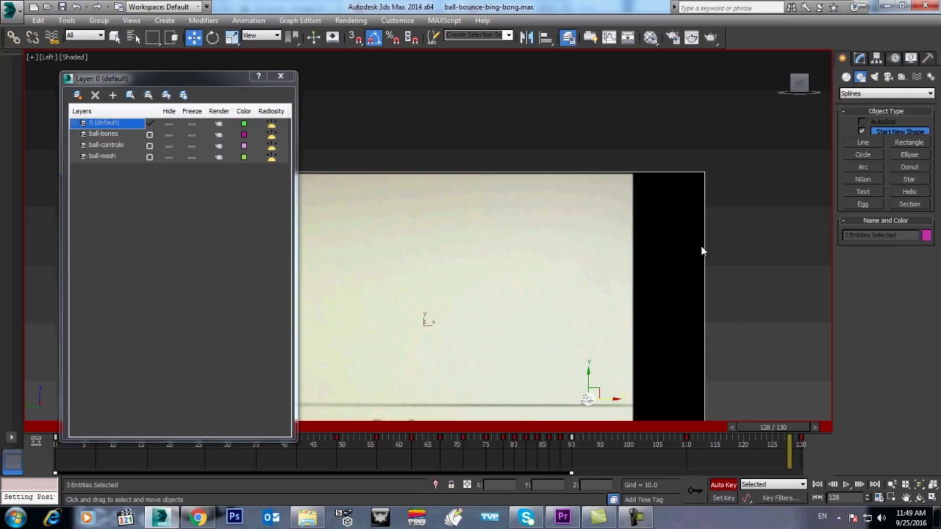
{"action": "left_click", "coordinate": [105, 155]}
{"action": "left_click", "coordinate": [113, 94]}
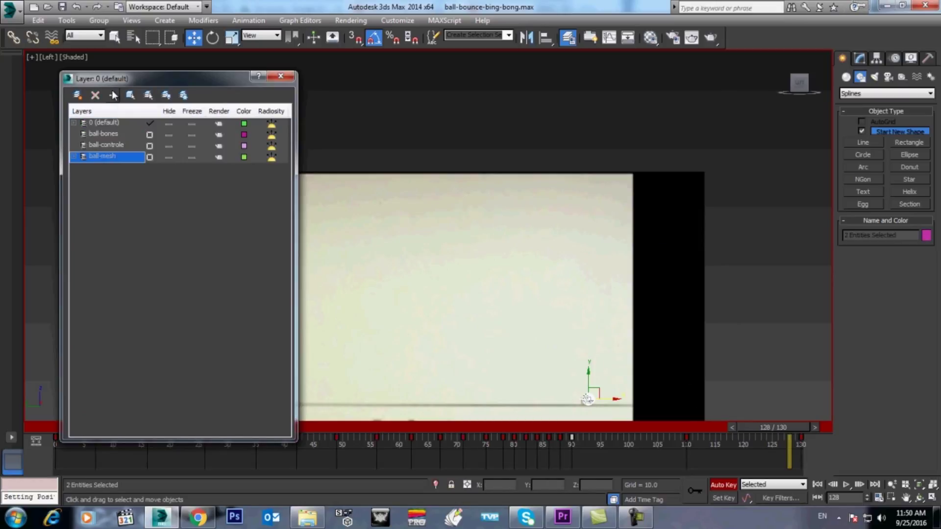
{"action": "left_click", "coordinate": [734, 184]}
{"action": "left_click", "coordinate": [281, 76]}
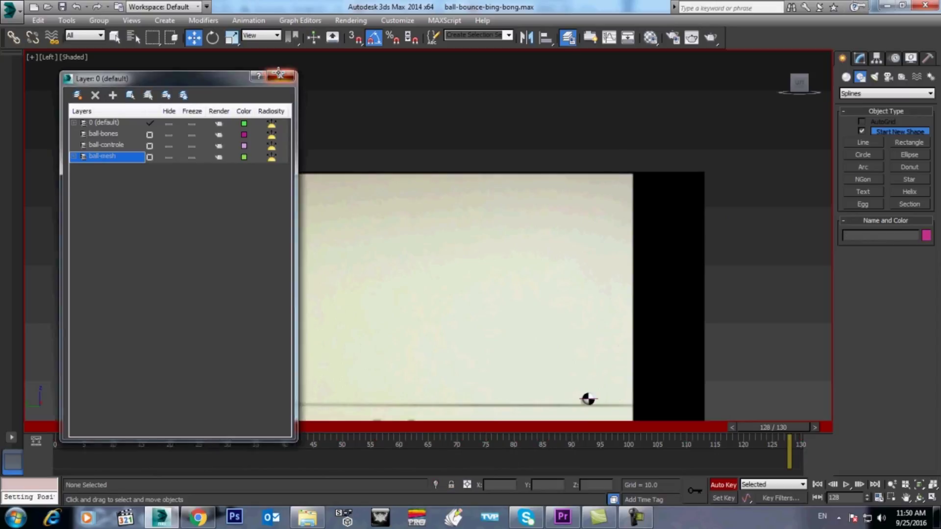
Hide the 0 (default) layer containing the video reference and turn off Auto Key
{"action": "left_click", "coordinate": [67, 21]}
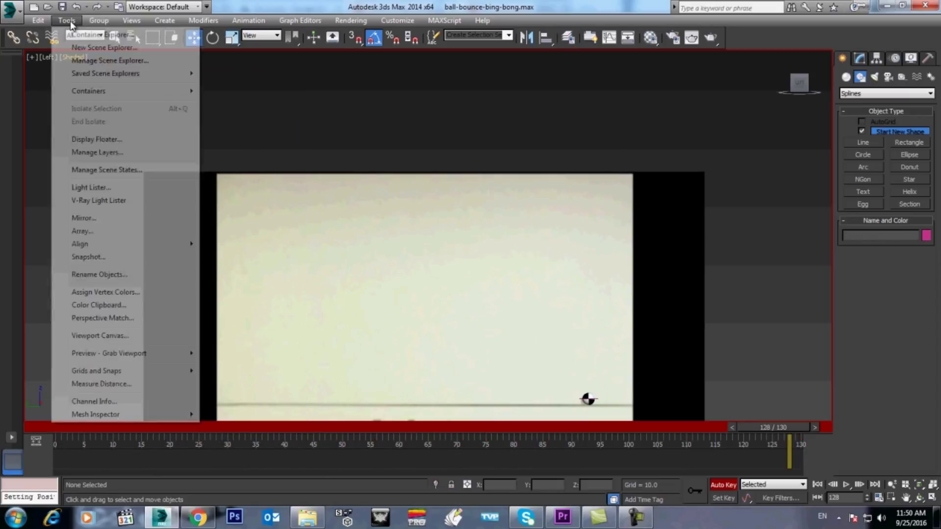
{"action": "left_click", "coordinate": [568, 38]}
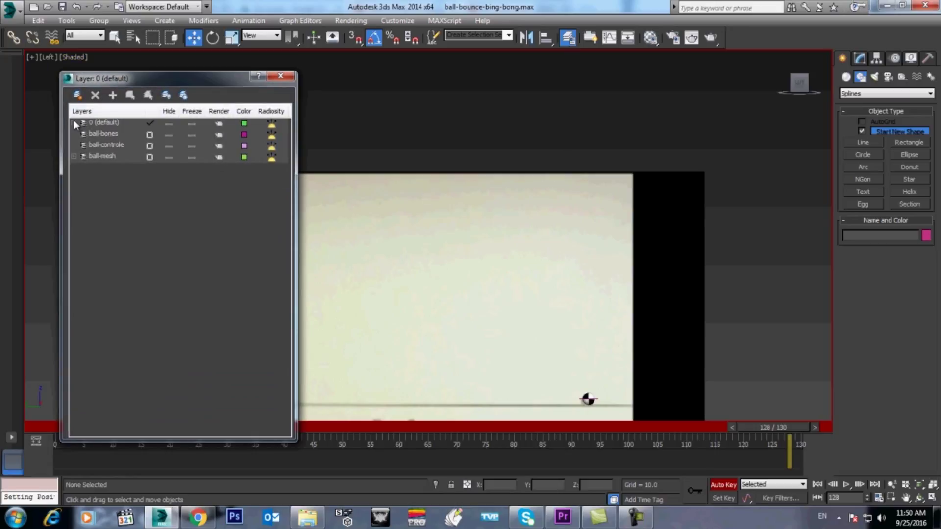
{"action": "left_click", "coordinate": [169, 123]}
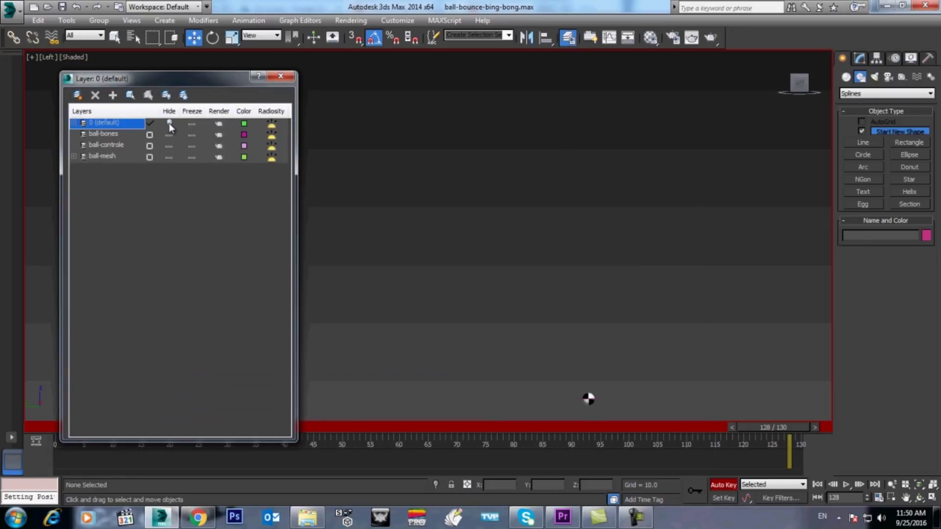
{"action": "left_click", "coordinate": [280, 76]}
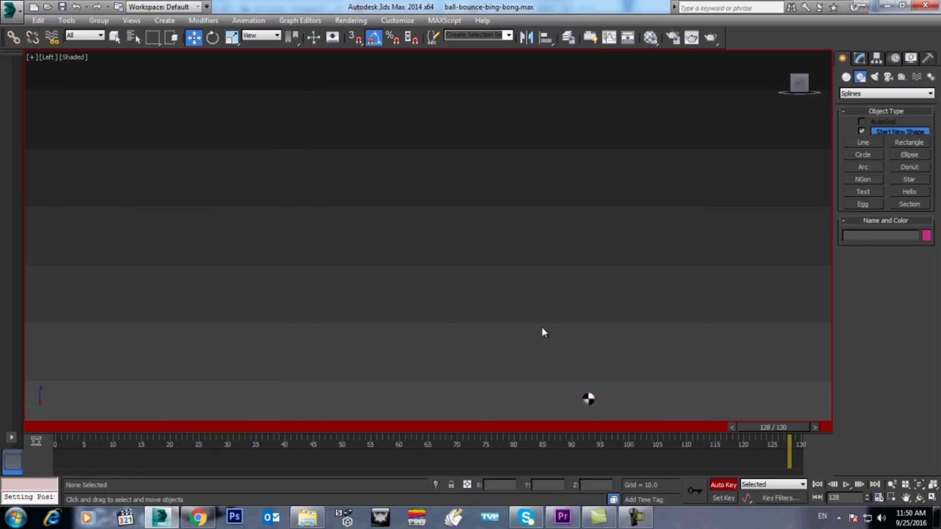
{"action": "left_click", "coordinate": [733, 485]}
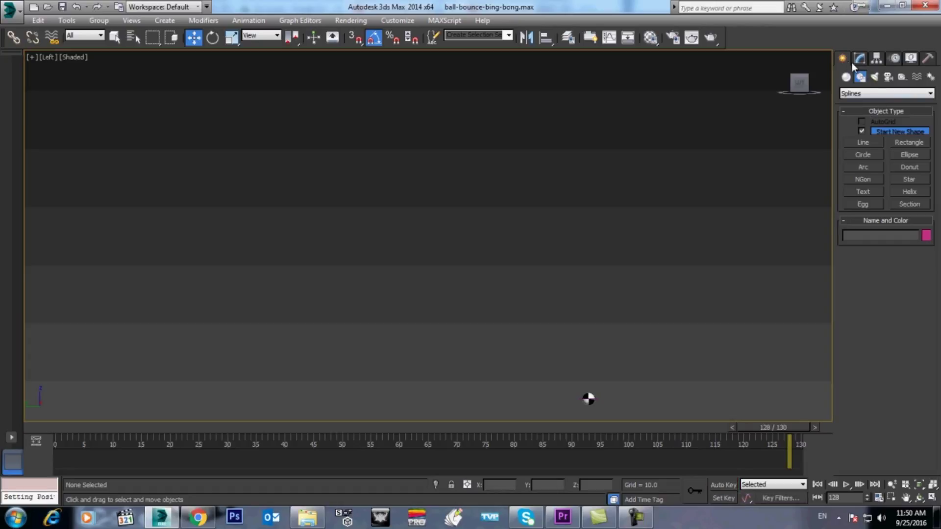
Show the ball and the grid in the Perspective view, and bring up the standard geometry primitives
{"action": "key", "text": "p"}
{"action": "middle_click_drag", "start_coordinate": [534, 263], "coordinate": [488, 313], "text": "alt"}
{"action": "key", "text": "z"}
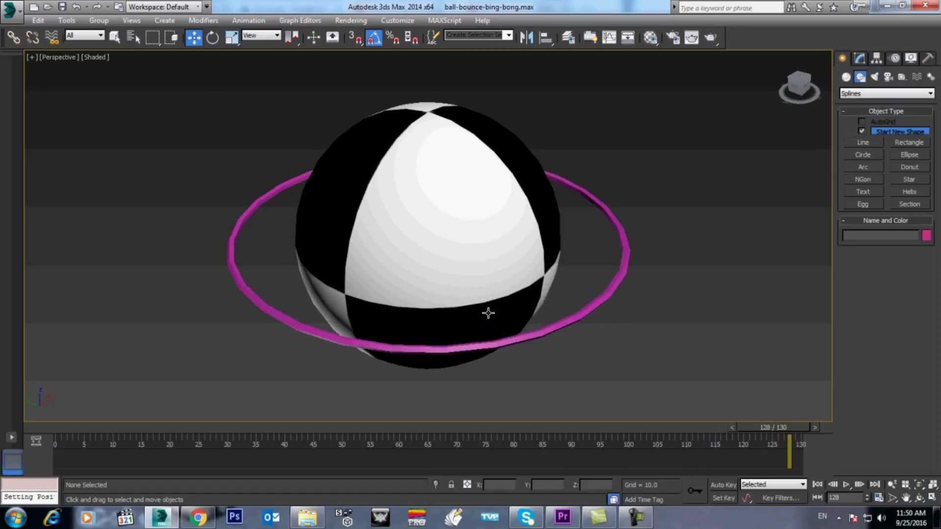
{"action": "scroll", "coordinate": [488, 312], "scroll_direction": "down", "scroll_amount": 10}
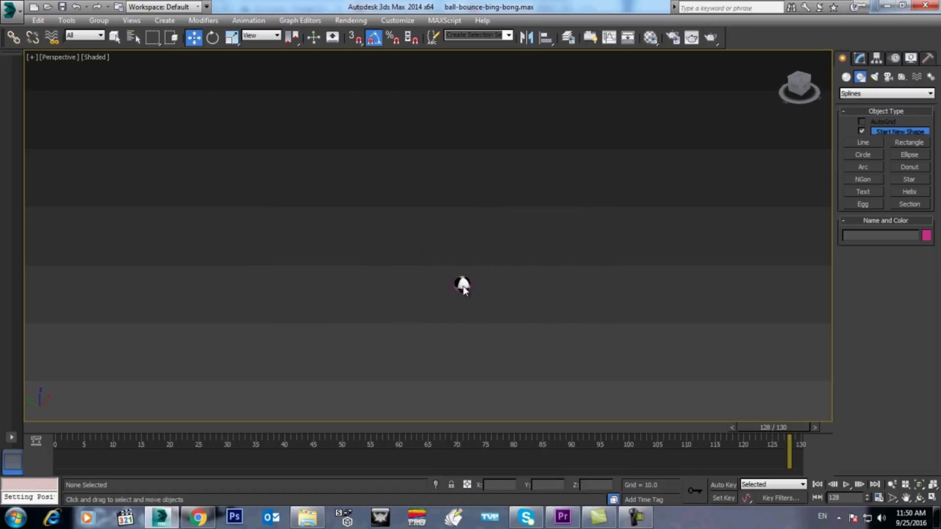
{"action": "key", "text": "g"}
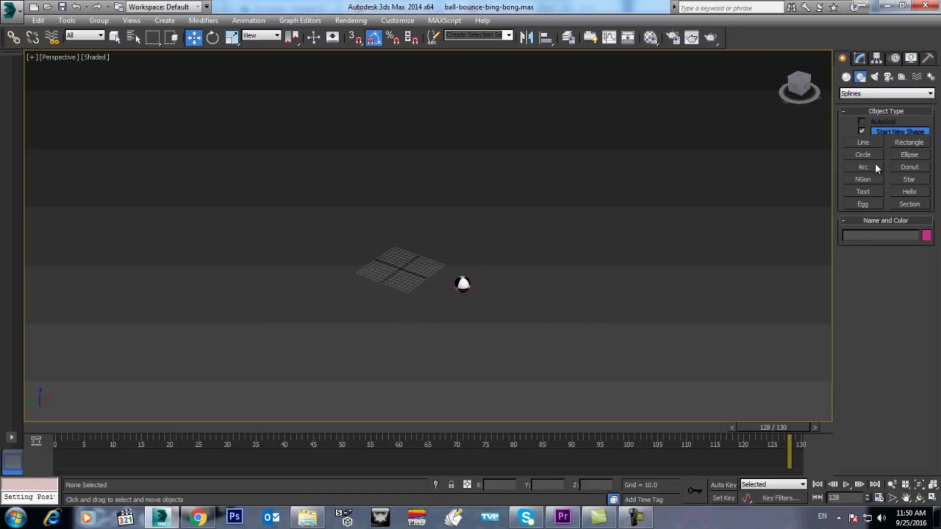
{"action": "left_click", "coordinate": [846, 77]}
{"action": "left_click", "coordinate": [863, 133]}
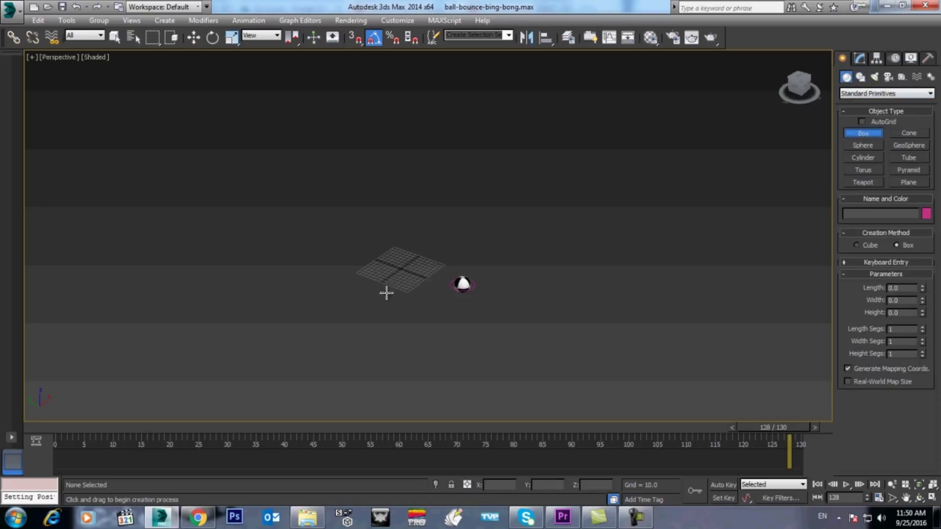
{"action": "left_click_drag", "start_coordinate": [421, 236], "coordinate": [458, 336]}
{"action": "right_click", "coordinate": [458, 336]}
Make ball-mesh the current layer and keep it visible
{"action": "left_click", "coordinate": [568, 40]}
{"action": "left_click", "coordinate": [166, 154]}
{"action": "left_click", "coordinate": [149, 157]}
{"action": "left_click", "coordinate": [169, 154]}
{"action": "left_click", "coordinate": [280, 77]}
Create a box as the floor around the ball, about 527 long, 647 wide and 16 high
{"action": "left_click", "coordinate": [863, 133]}
{"action": "left_click_drag", "start_coordinate": [415, 197], "coordinate": [436, 408]}
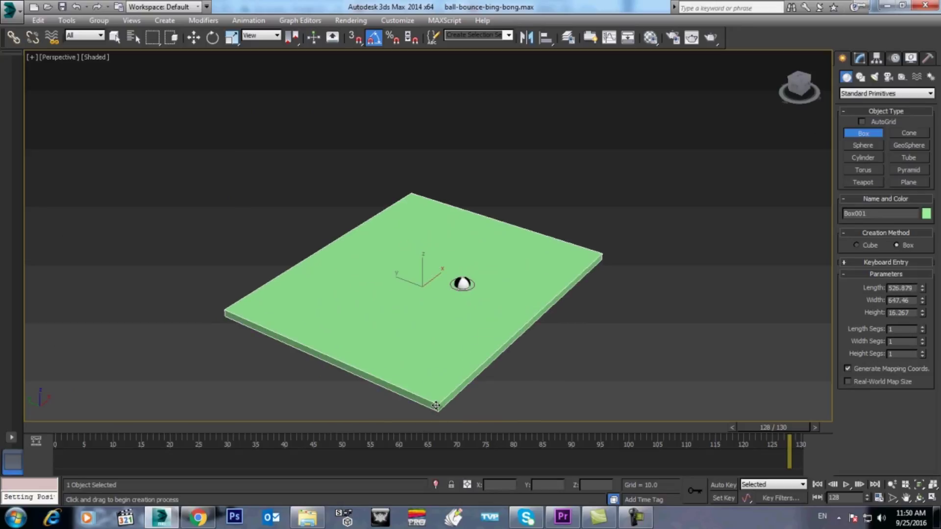
{"action": "key", "text": "w"}
Lower the box in the Left view to Z about -16.85, so the ball rests on its top surface
{"action": "key", "text": "l"}
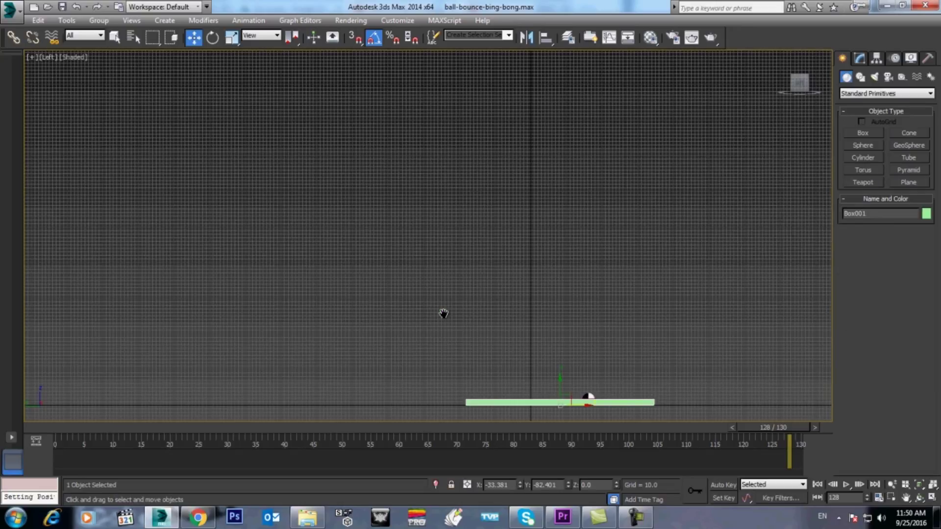
{"action": "middle_click_drag", "start_coordinate": [488, 323], "coordinate": [315, 206]}
{"action": "scroll", "coordinate": [317, 207], "scroll_direction": "up", "scroll_amount": 5}
{"action": "middle_click_drag", "start_coordinate": [368, 275], "coordinate": [370, 187]}
{"action": "mouse_move", "coordinate": [433, 247]}
{"action": "left_mouse_down"}
{"action": "mouse_move", "coordinate": [432, 269]}
{"action": "mouse_move", "coordinate": [431, 260]}
{"action": "left_mouse_up"}
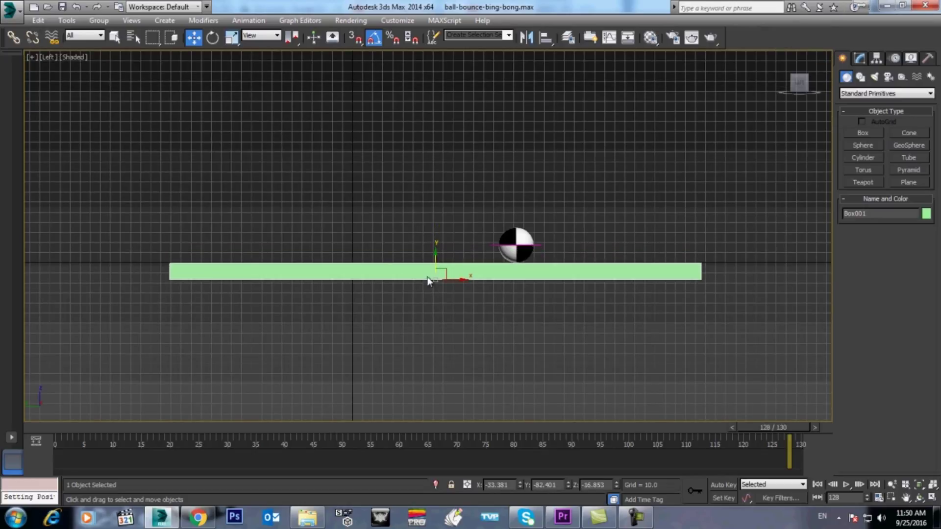
Go to frame 2, lengthen the box to about 1038 and shift it toward the ball's starting position
{"action": "middle_click_drag", "start_coordinate": [429, 280], "coordinate": [582, 304]}
{"action": "scroll", "coordinate": [589, 306], "scroll_direction": "down", "scroll_amount": 5}
{"action": "left_click_drag", "start_coordinate": [611, 298], "coordinate": [552, 300]}
{"action": "left_click_drag", "start_coordinate": [773, 427], "coordinate": [81, 440]}
{"action": "key", "text": "w"}
{"action": "left_click", "coordinate": [859, 58]}
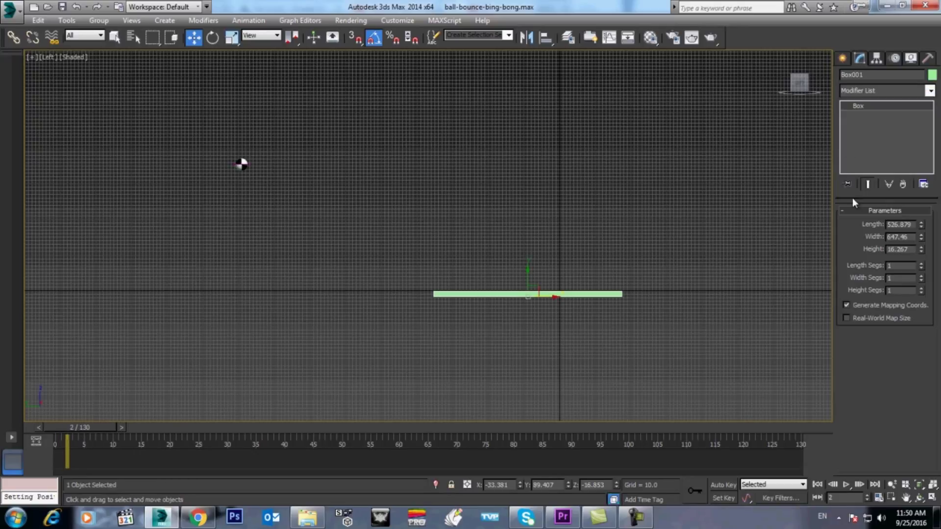
{"action": "left_click_drag", "start_coordinate": [921, 225], "coordinate": [920, 169]}
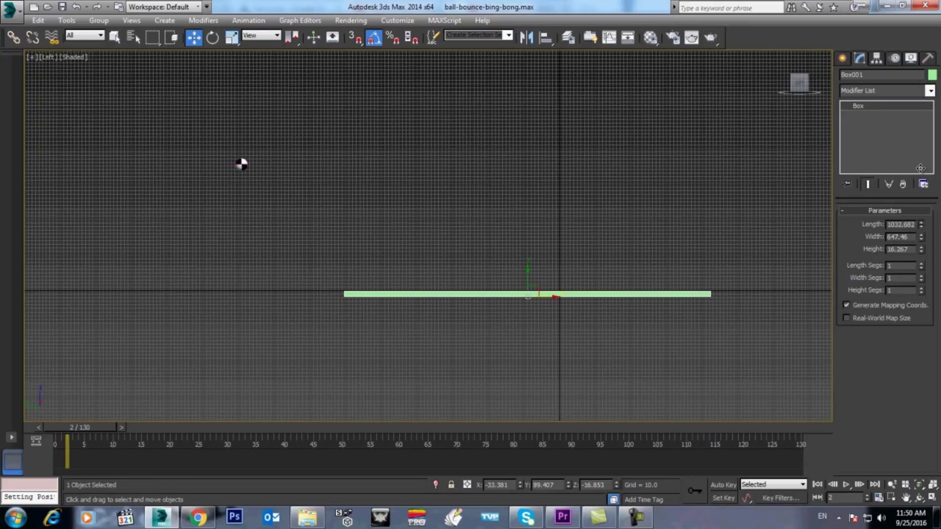
{"action": "left_click_drag", "start_coordinate": [549, 297], "coordinate": [441, 298]}
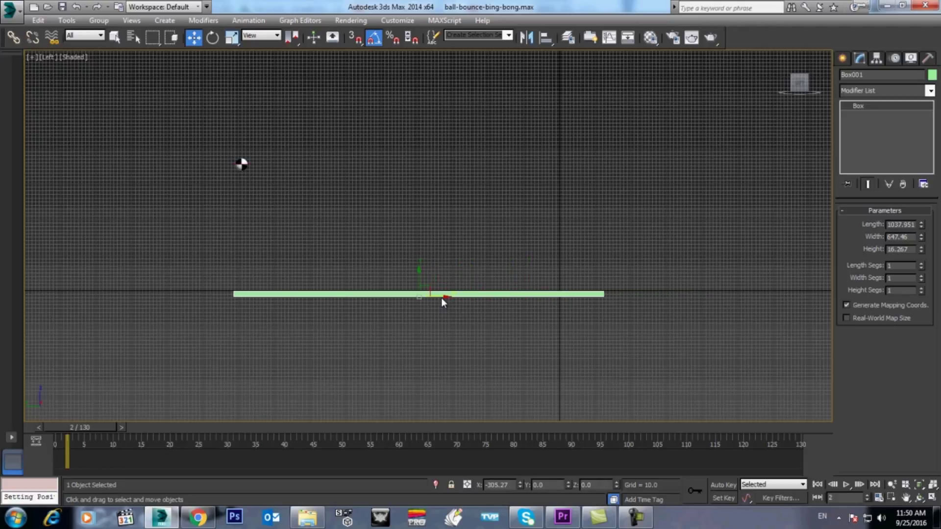
Set the box's length to 1463.51 and move it to Y about 249.5, checking the ball's travel through frame 130
{"action": "left_click_drag", "start_coordinate": [922, 224], "coordinate": [922, 201]}
{"action": "left_click_drag", "start_coordinate": [439, 298], "coordinate": [494, 296]}
{"action": "left_click_drag", "start_coordinate": [87, 430], "coordinate": [852, 423]}
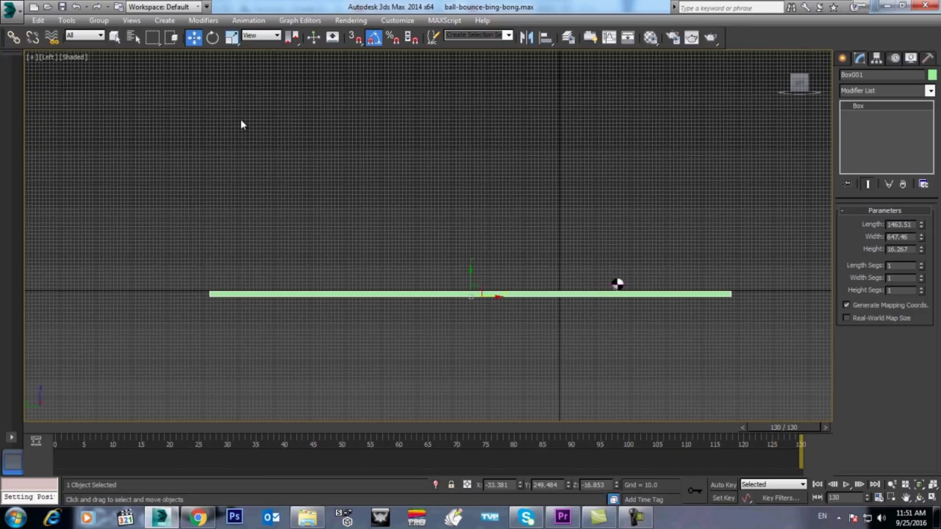
Hide the grid in the Left view and create an AVI preview of the active time segment with a raised output percentage
{"action": "middle_click_drag", "start_coordinate": [351, 260], "coordinate": [327, 338]}
{"action": "key", "text": "g"}
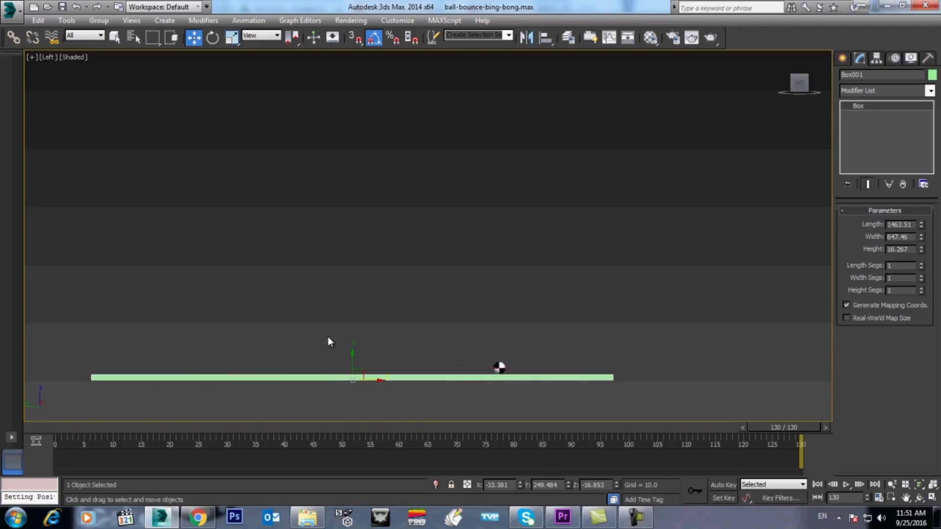
{"action": "left_click", "coordinate": [66, 21]}
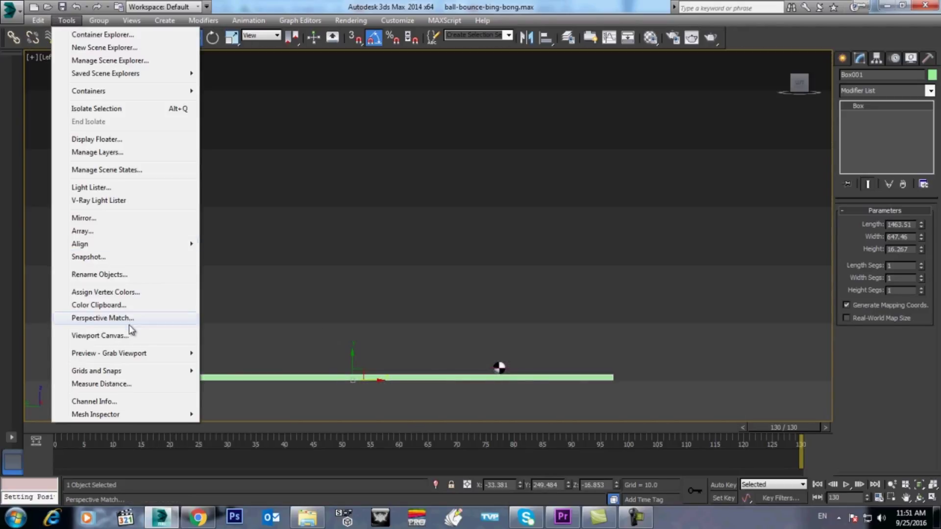
{"action": "mouse_move", "coordinate": [152, 354]}
{"action": "left_click", "coordinate": [252, 354]}
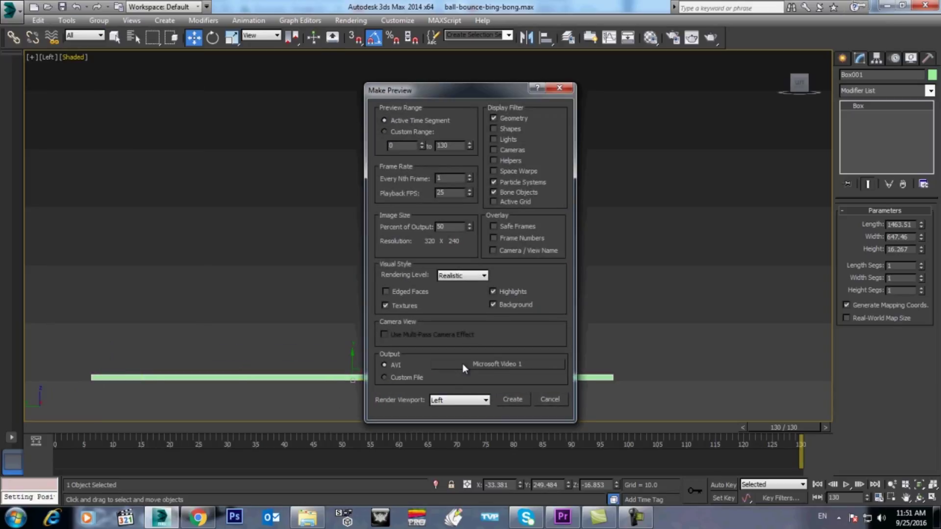
{"action": "left_click_drag", "start_coordinate": [470, 226], "coordinate": [472, 222]}
{"action": "left_click", "coordinate": [516, 400]}
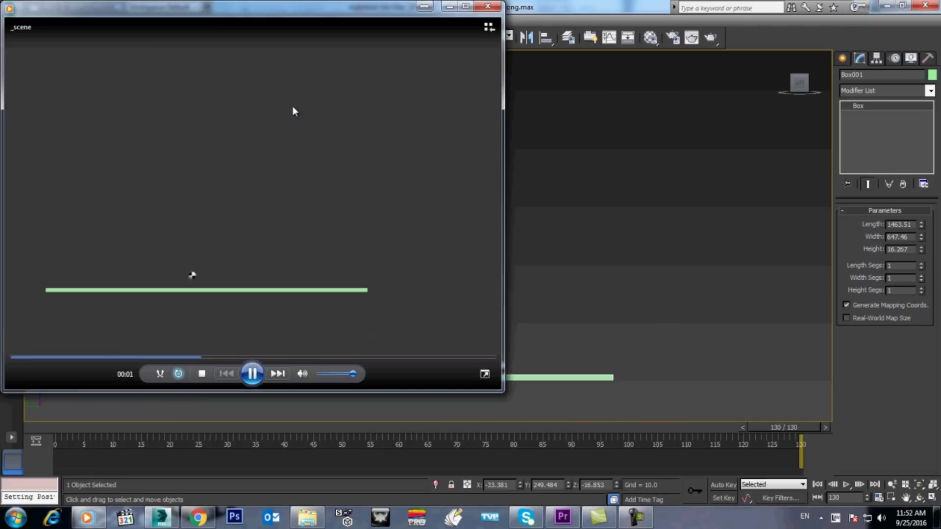
Watch the finished preview full screen and close the player
{"action": "double_click", "coordinate": [292, 106]}
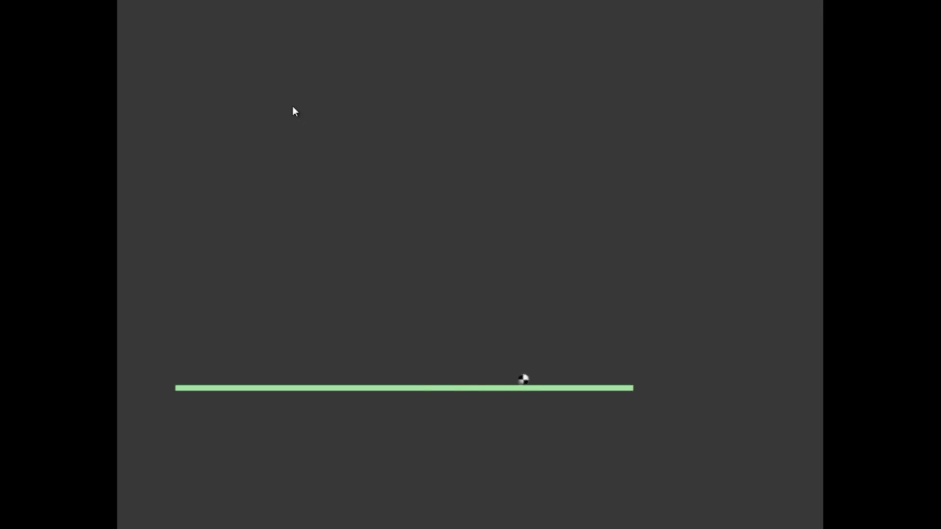
{"action": "key", "text": "Escape"}
{"action": "left_click", "coordinate": [494, 6]}
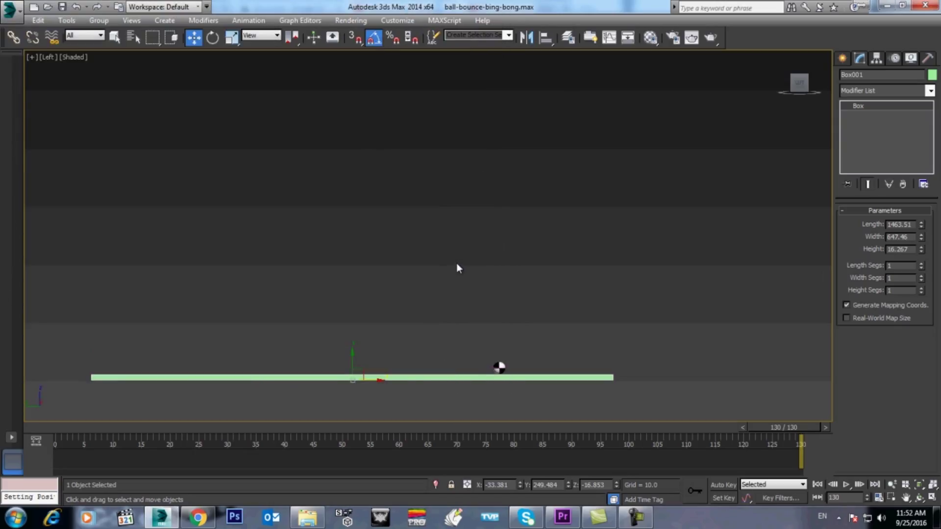
{"action": "key", "text": "p"}
{"action": "middle_click_drag", "start_coordinate": [408, 345], "coordinate": [477, 322]}
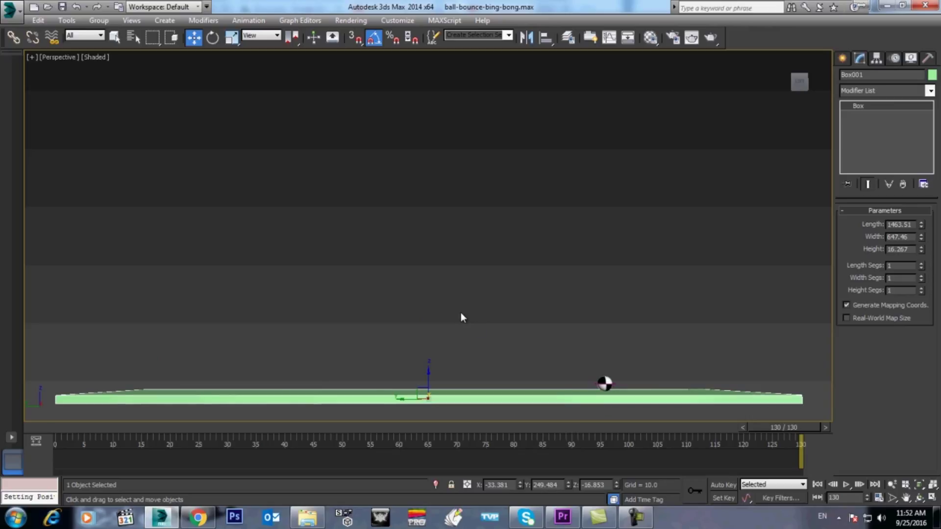
{"action": "key", "text": "l"}
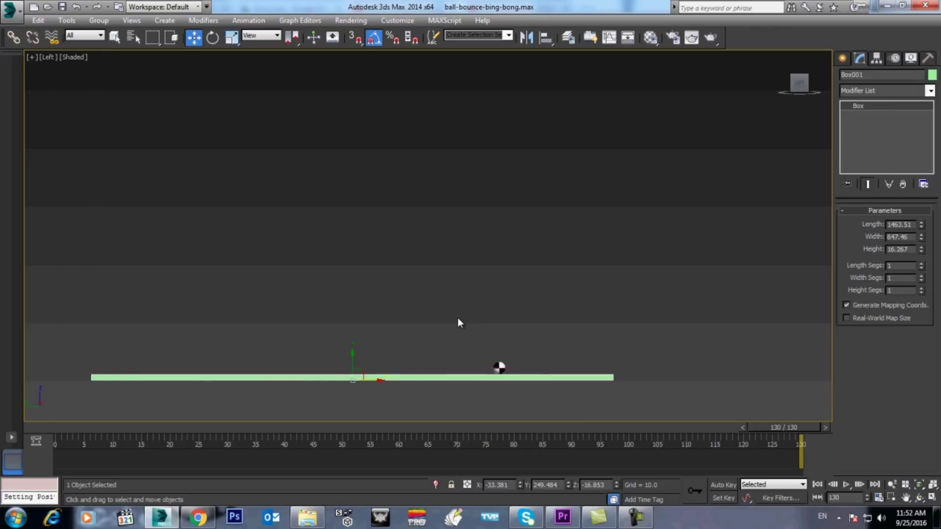
{"action": "left_click", "coordinate": [67, 21]}
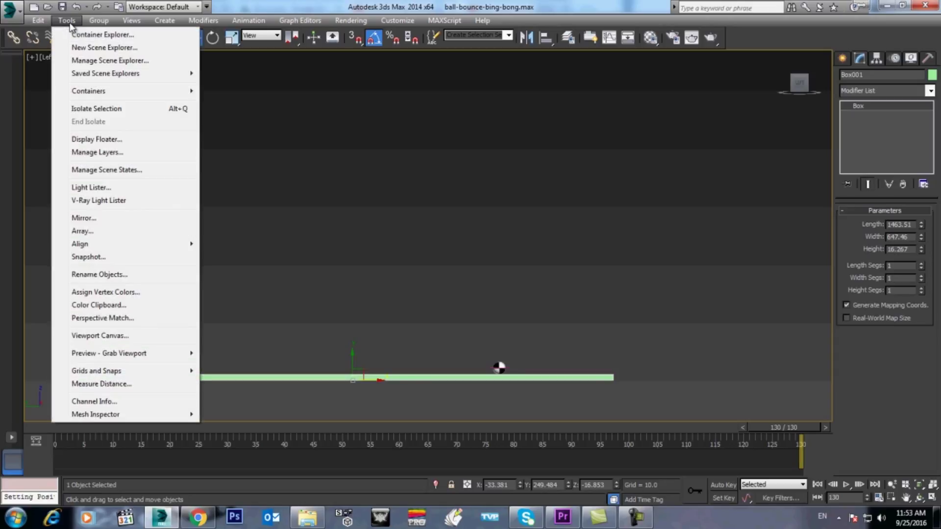
{"action": "mouse_move", "coordinate": [132, 25]}
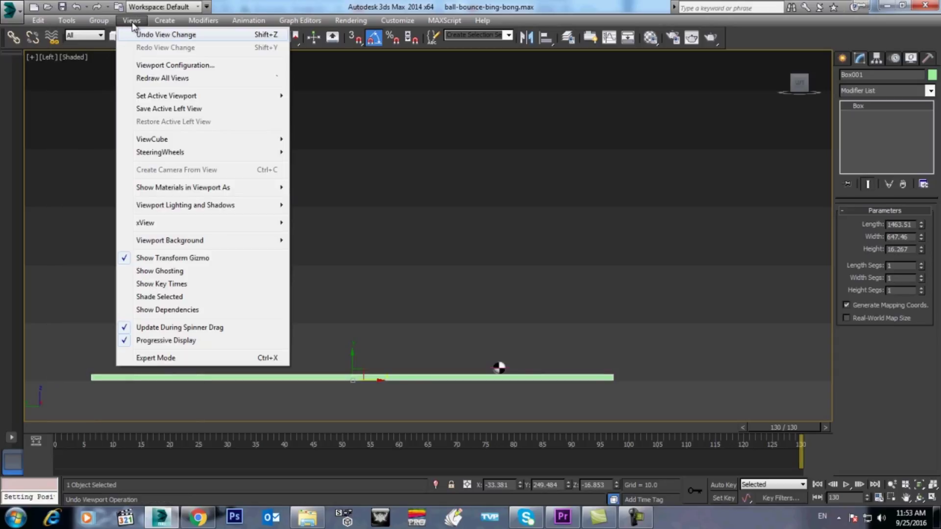
{"action": "left_click", "coordinate": [133, 24]}
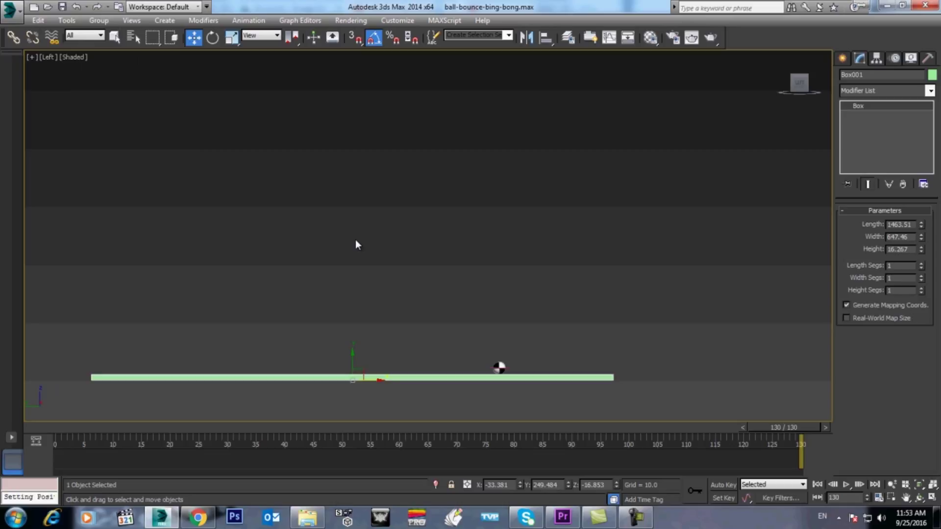
Create a camera from a slightly raised Perspective view of the floor and ball, and change its type to Free Camera
{"action": "key", "text": "p"}
{"action": "middle_click_drag", "start_coordinate": [378, 357], "coordinate": [449, 318]}
{"action": "key", "text": "ctrl+c"}
{"action": "key", "text": "ctrl+c"}
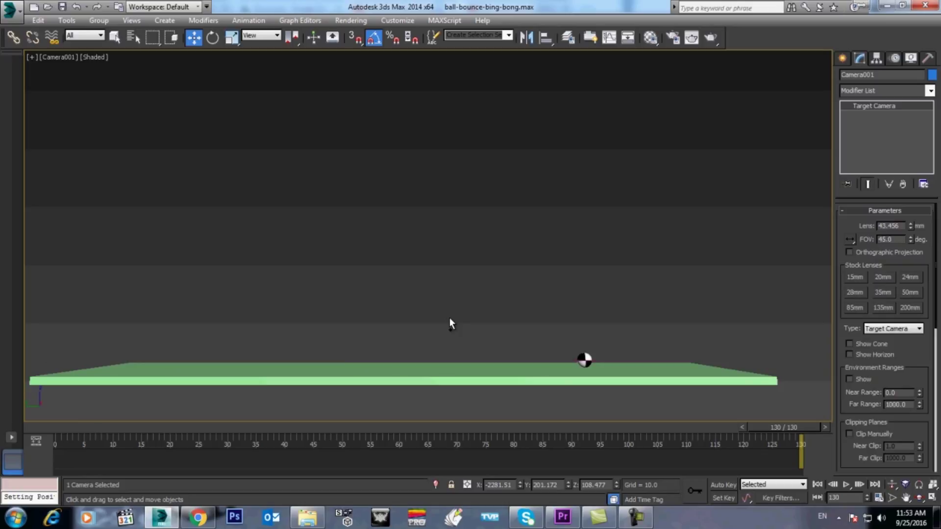
{"action": "key", "text": "ctrl+z"}
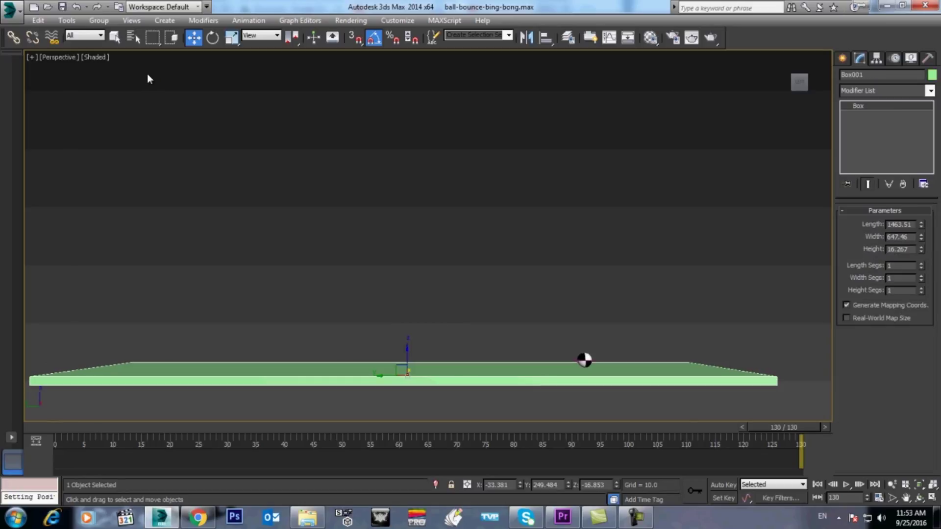
{"action": "left_click", "coordinate": [98, 20]}
{"action": "mouse_move", "coordinate": [132, 20]}
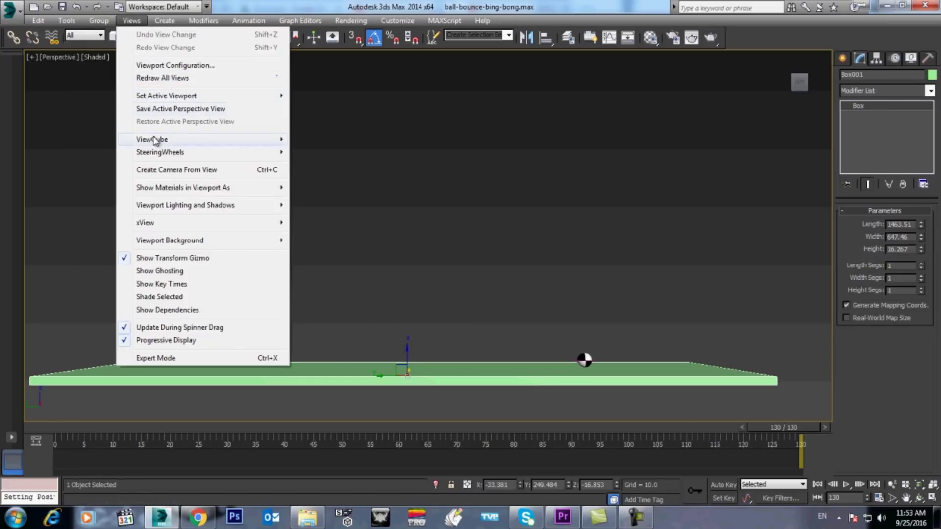
{"action": "left_click", "coordinate": [157, 170]}
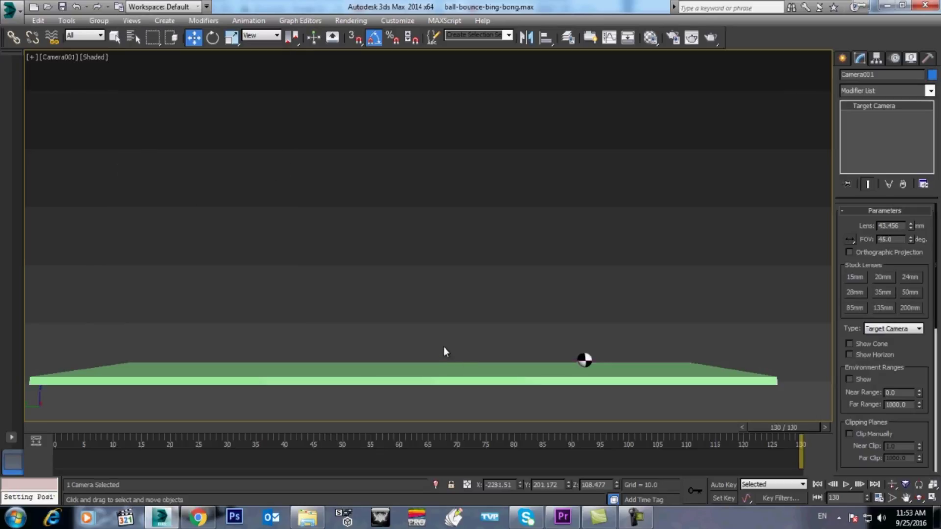
{"action": "left_click", "coordinate": [893, 329]}
{"action": "left_click", "coordinate": [894, 340]}
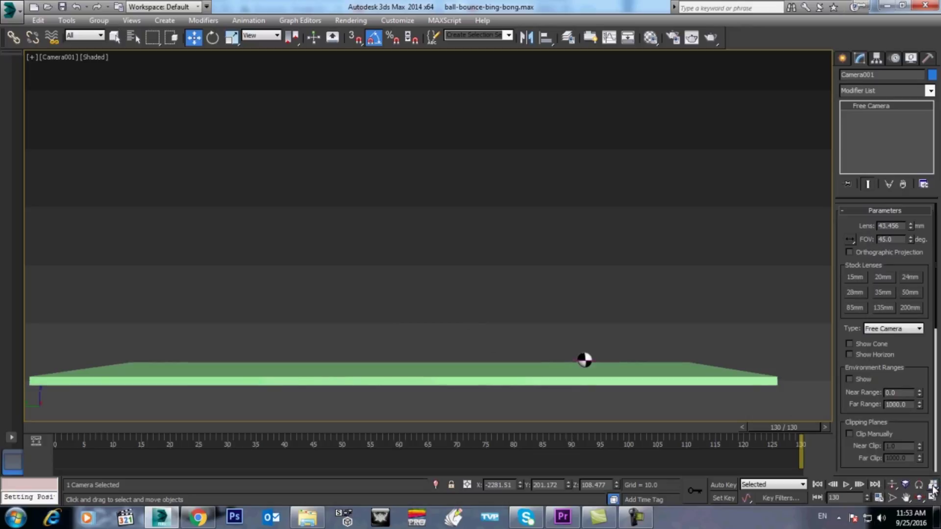
Switch to the four-viewport layout, show the safe frame in the camera view and frame the whole camera in the Top view
{"action": "key", "text": "alt+w"}
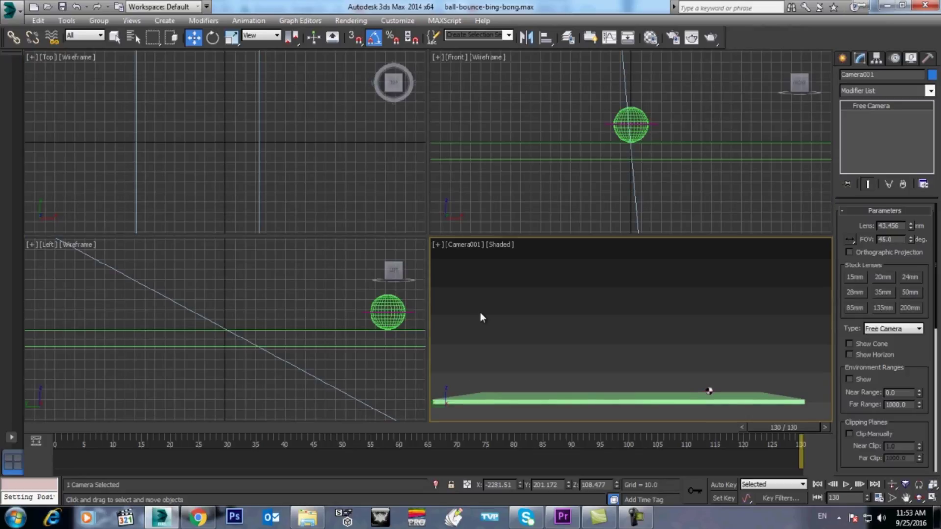
{"action": "key", "text": "shift+f"}
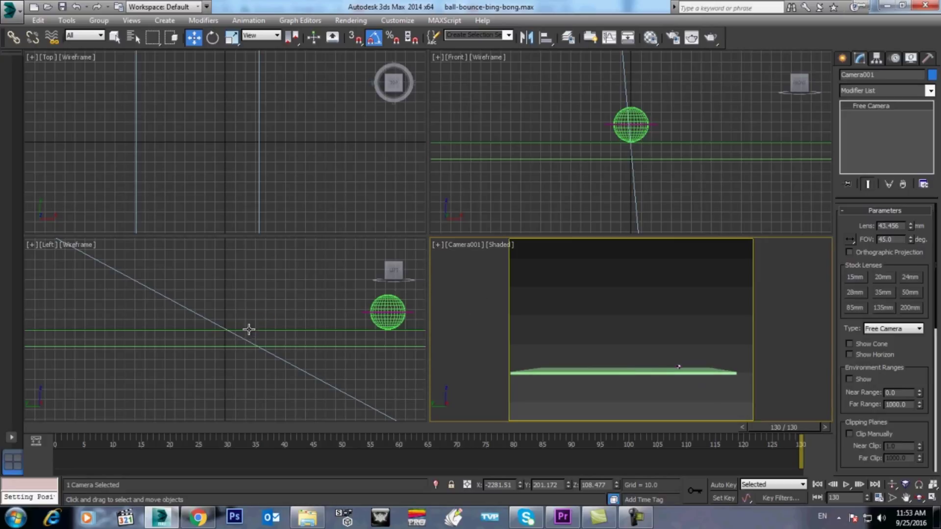
{"action": "right_click", "coordinate": [178, 176]}
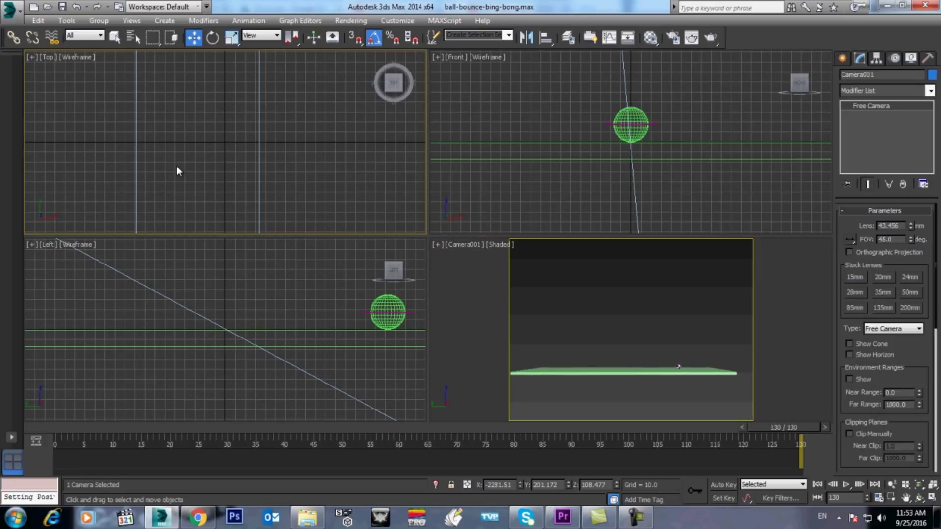
{"action": "scroll", "coordinate": [258, 186], "scroll_direction": "down", "scroll_amount": 12}
{"action": "mouse_move", "coordinate": [233, 155]}
{"action": "middle_mouse_down"}
{"action": "mouse_move", "coordinate": [261, 190]}
{"action": "mouse_move", "coordinate": [223, 173]}
{"action": "mouse_move", "coordinate": [248, 163]}
{"action": "middle_mouse_up"}
{"action": "middle_click_drag", "start_coordinate": [153, 172], "coordinate": [171, 172]}
{"action": "scroll", "coordinate": [172, 172], "scroll_direction": "up", "scroll_amount": 2}
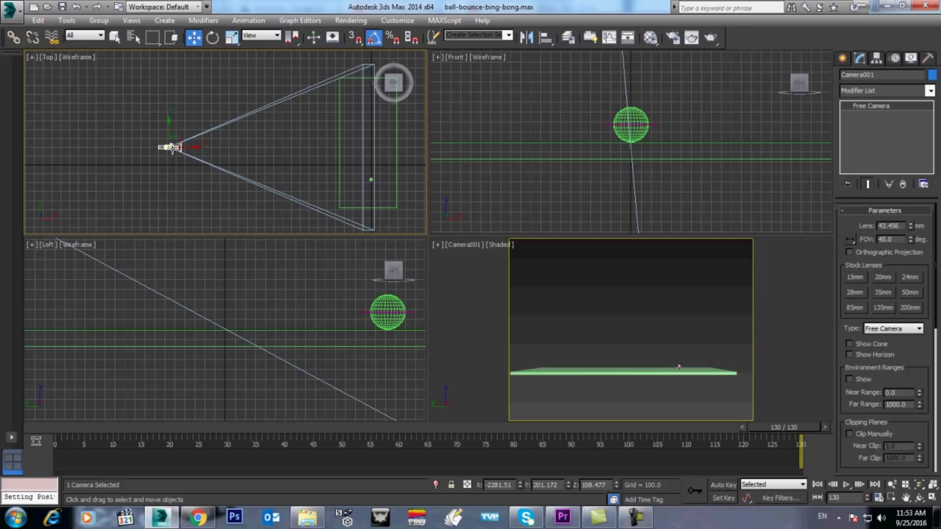
Move the camera in the Left view to Y about 318.5 and Z about -32.5, and go to frame 0
{"action": "scroll", "coordinate": [177, 344], "scroll_direction": "down", "scroll_amount": 6}
{"action": "middle_click_drag", "start_coordinate": [176, 345], "coordinate": [284, 342]}
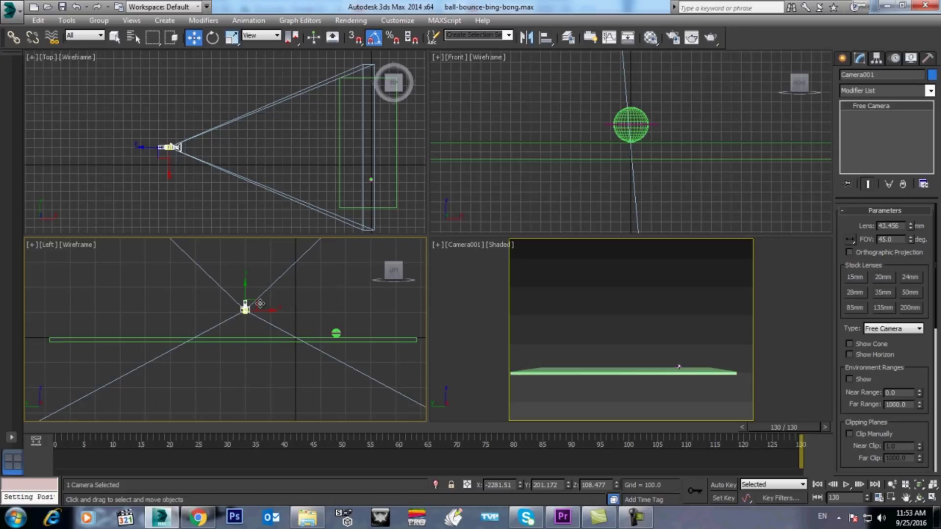
{"action": "left_click_drag", "start_coordinate": [262, 307], "coordinate": [215, 335]}
{"action": "left_click_drag", "start_coordinate": [784, 433], "coordinate": [39, 420]}
{"action": "key", "text": "w"}
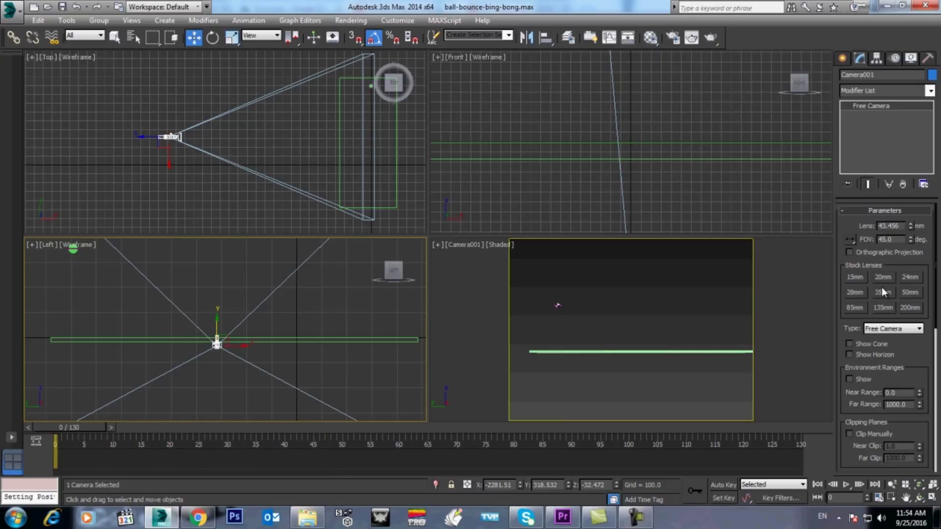
Give the camera the 50 mm stock lens and move it along the floor to Y about 29.8
{"action": "left_click", "coordinate": [910, 293]}
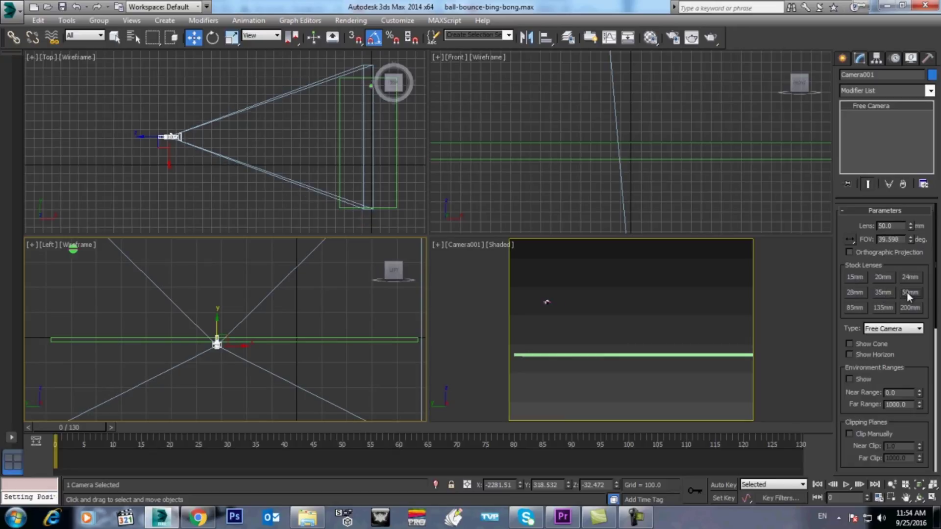
{"action": "middle_click_drag", "start_coordinate": [242, 332], "coordinate": [230, 340]}
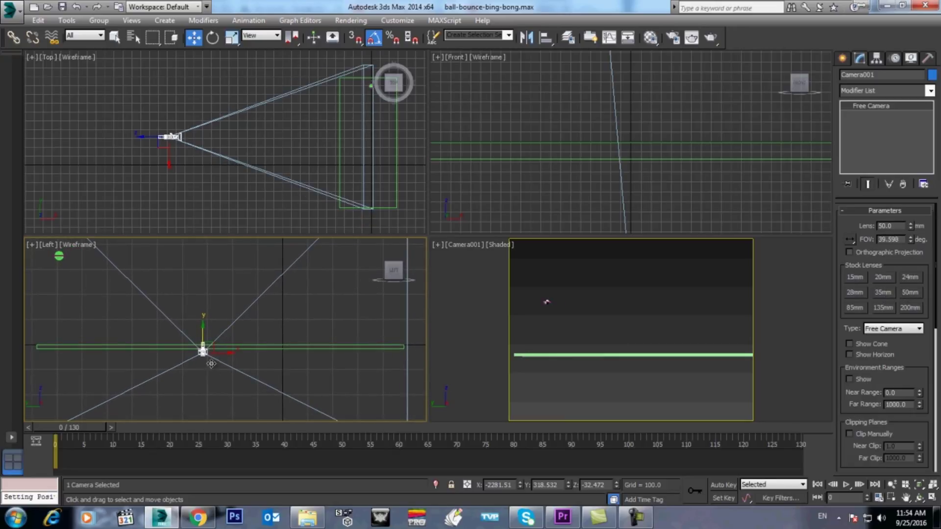
{"action": "left_click_drag", "start_coordinate": [219, 353], "coordinate": [295, 368]}
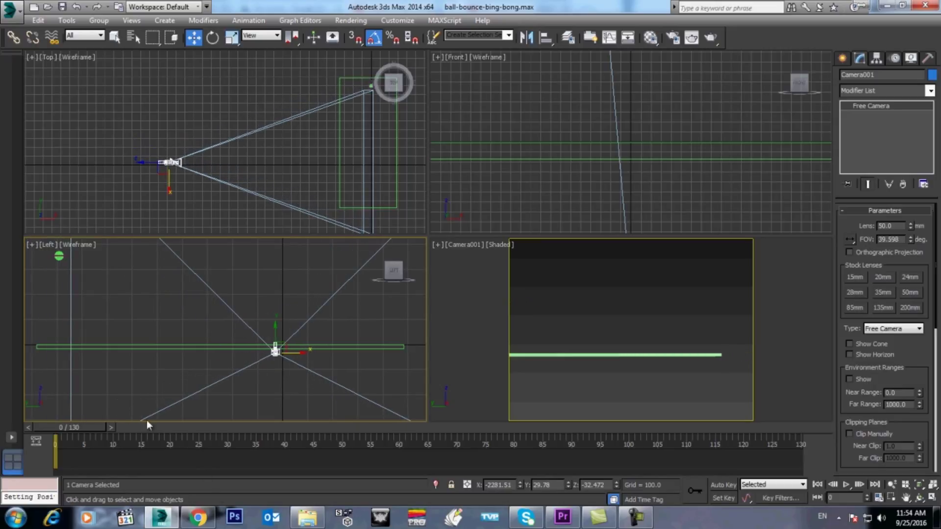
Adjust the camera sideways to Y about 27.9 in the Left view, checking the ball's framing through frame 114
{"action": "mouse_move", "coordinate": [92, 429]}
{"action": "left_mouse_down"}
{"action": "mouse_move", "coordinate": [210, 453]}
{"action": "mouse_move", "coordinate": [131, 452]}
{"action": "left_mouse_up"}
{"action": "key", "text": "w"}
{"action": "left_click_drag", "start_coordinate": [296, 352], "coordinate": [288, 358]}
{"action": "left_click_drag", "start_coordinate": [104, 427], "coordinate": [45, 428]}
{"action": "key", "text": "w"}
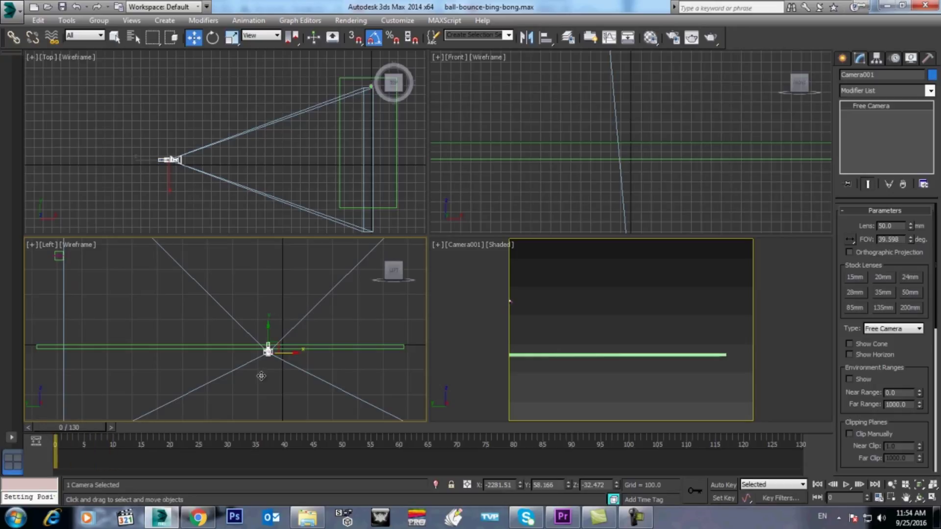
{"action": "left_click_drag", "start_coordinate": [288, 353], "coordinate": [297, 356]}
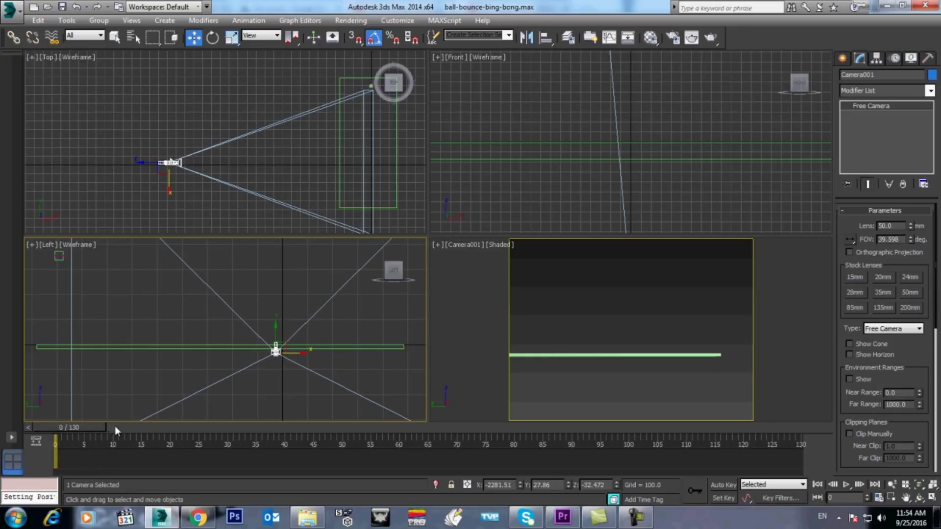
{"action": "left_click_drag", "start_coordinate": [81, 426], "coordinate": [706, 466]}
{"action": "key", "text": "w"}
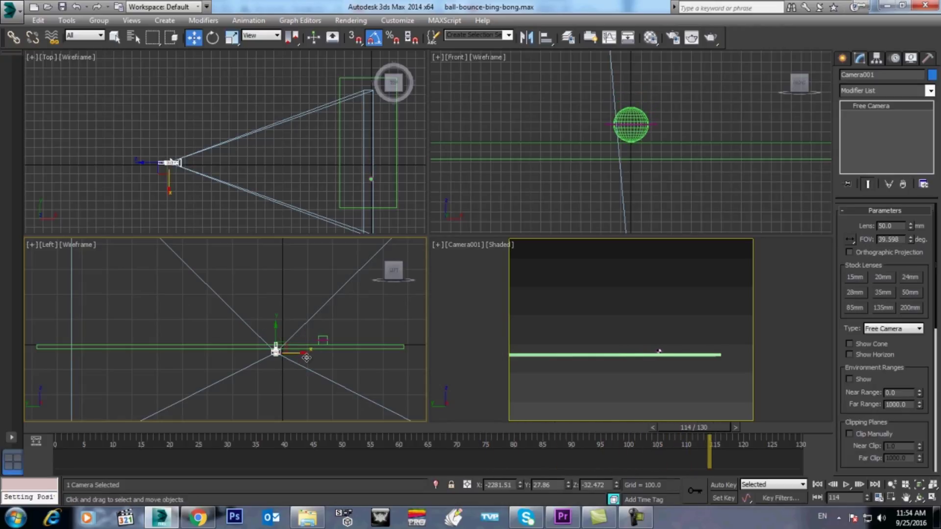
Move the camera closer to the floor, to X about -1676.6, and raise it in the Front view to Z about -12.1
{"action": "left_click", "coordinate": [145, 162]}
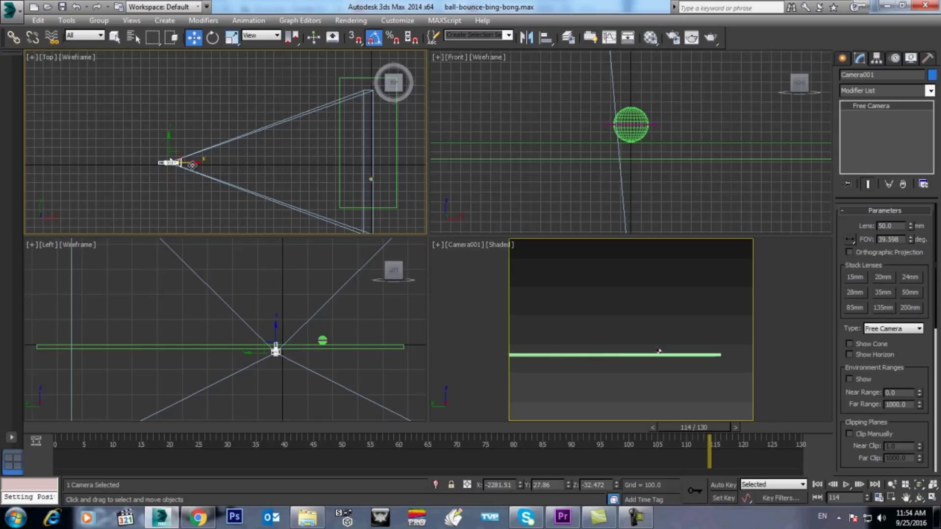
{"action": "left_click_drag", "start_coordinate": [191, 162], "coordinate": [246, 164]}
{"action": "right_click", "coordinate": [669, 148]}
{"action": "scroll", "coordinate": [647, 143], "scroll_direction": "down", "scroll_amount": 5}
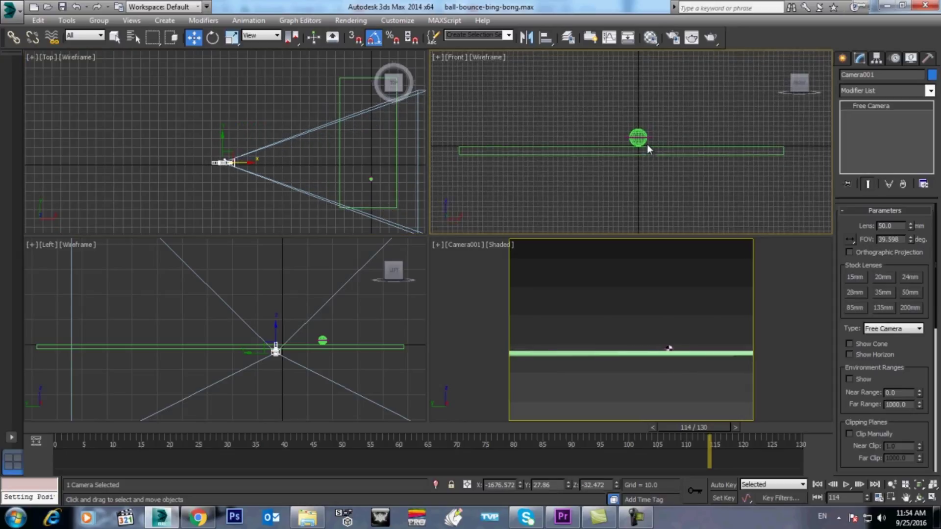
{"action": "middle_click_drag", "start_coordinate": [628, 159], "coordinate": [672, 146]}
{"action": "scroll", "coordinate": [565, 185], "scroll_direction": "down", "scroll_amount": 2}
{"action": "middle_click_drag", "start_coordinate": [565, 185], "coordinate": [687, 188]}
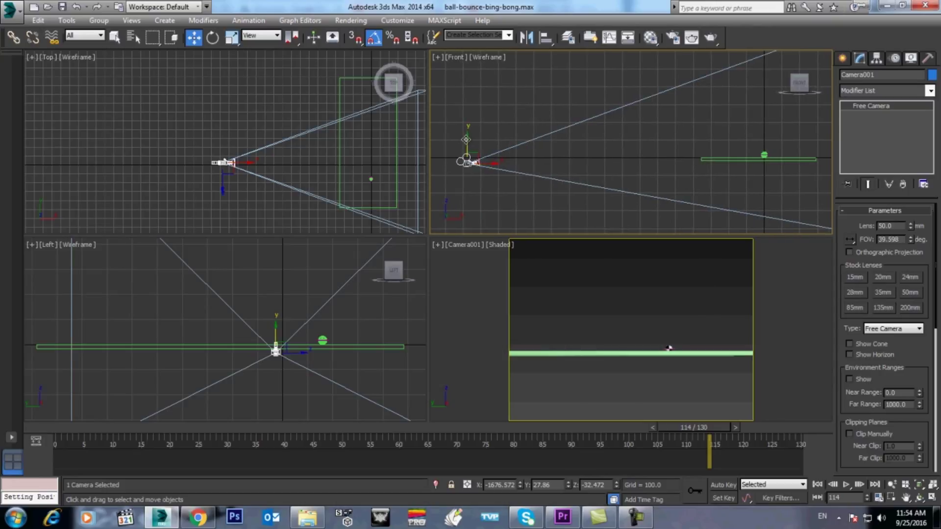
{"action": "left_click_drag", "start_coordinate": [467, 139], "coordinate": [470, 142]}
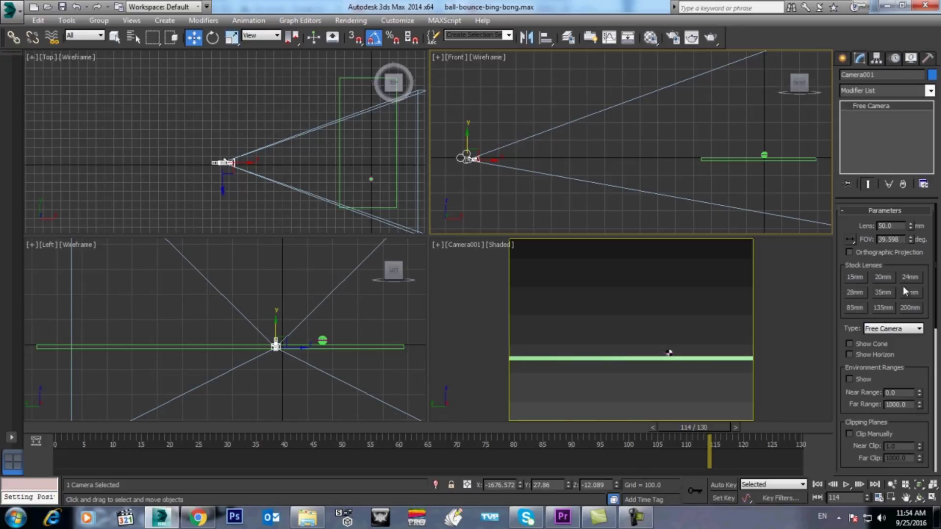
Try the 35 mm lens before returning to 50 mm, and move the camera at frame 0 to Y about 241.1 in the Top view
{"action": "left_click", "coordinate": [883, 292]}
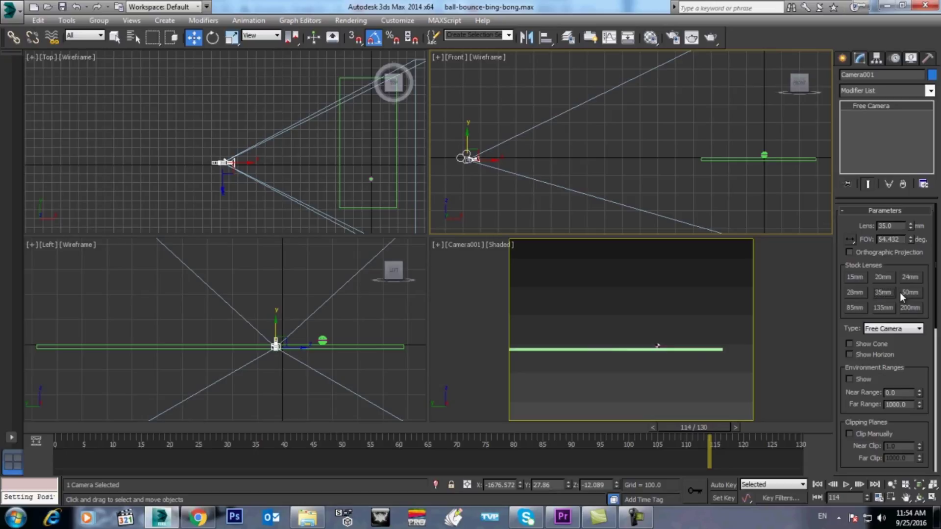
{"action": "left_click", "coordinate": [905, 293]}
{"action": "left_click_drag", "start_coordinate": [690, 432], "coordinate": [10, 438]}
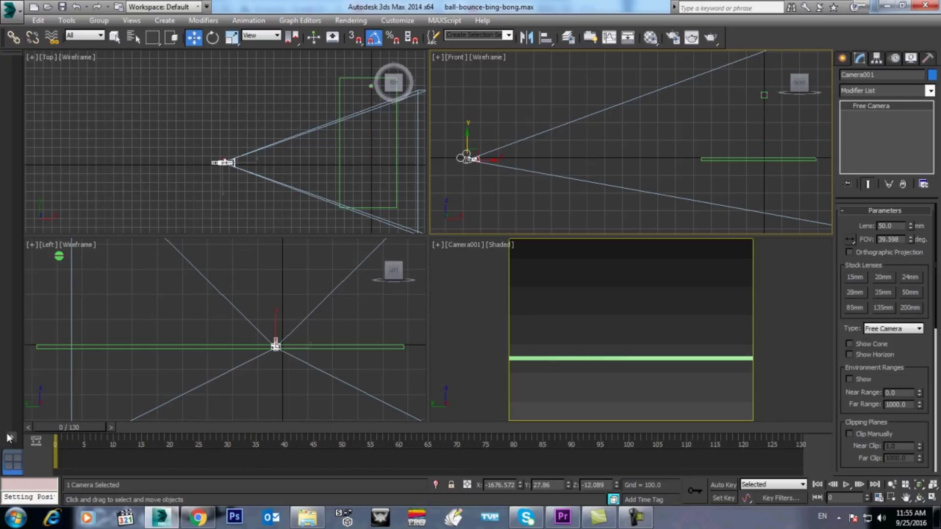
{"action": "right_click", "coordinate": [232, 58]}
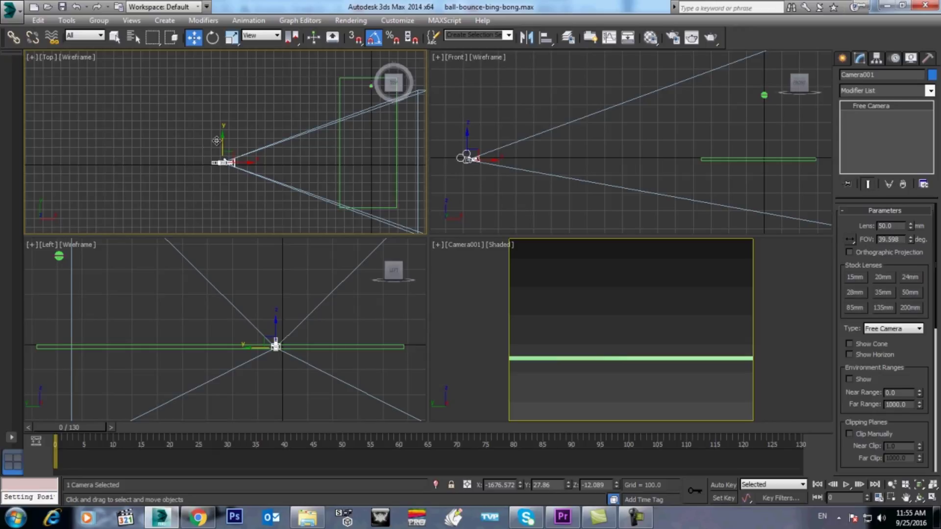
{"action": "left_click_drag", "start_coordinate": [223, 141], "coordinate": [226, 123]}
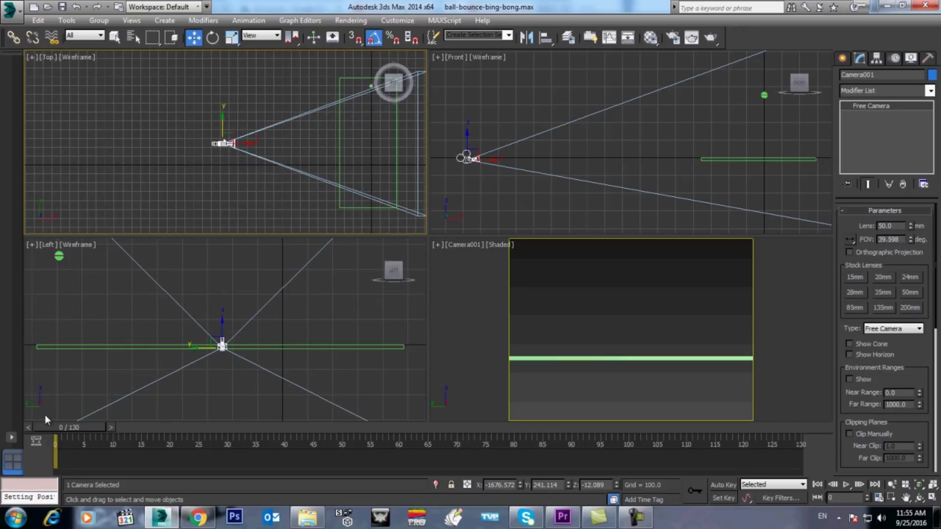
Scrub the animation to frame 130 and switch to a layout with two side-by-side viewports
{"action": "left_click_drag", "start_coordinate": [64, 425], "coordinate": [699, 460]}
{"action": "left_click_drag", "start_coordinate": [808, 440], "coordinate": [809, 441]}
{"action": "key", "text": "w"}
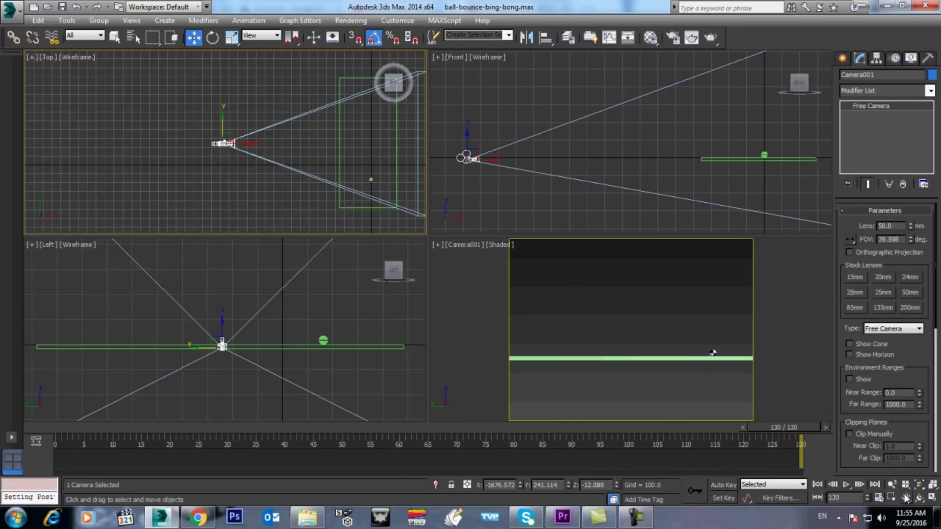
{"action": "right_click", "coordinate": [906, 498]}
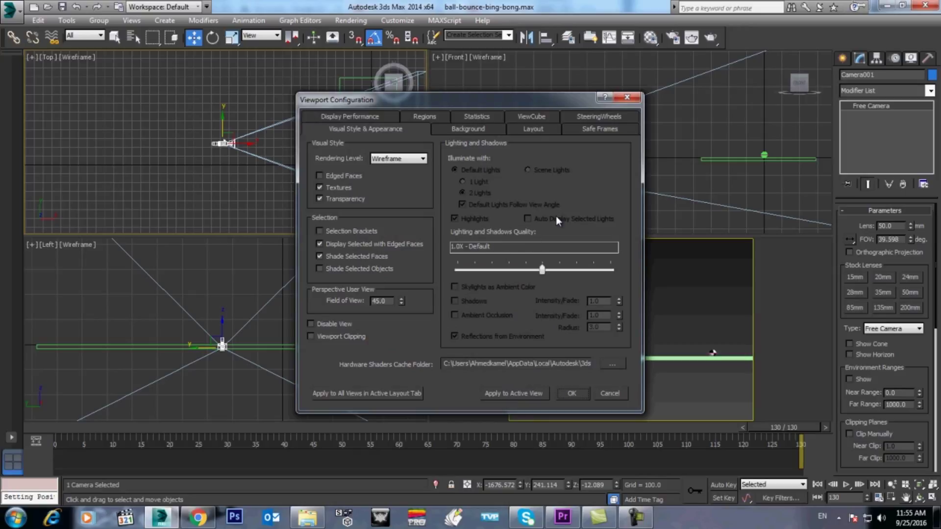
{"action": "left_click", "coordinate": [530, 129]}
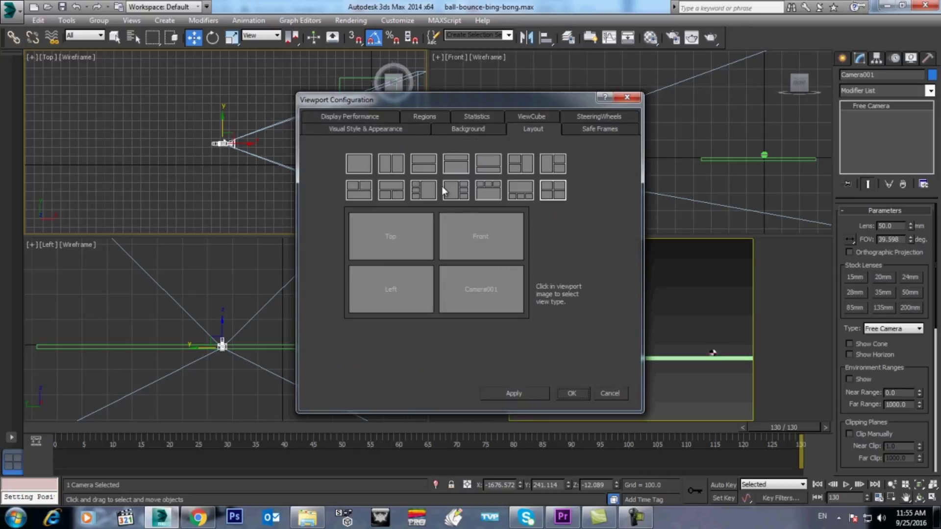
{"action": "left_click", "coordinate": [392, 164]}
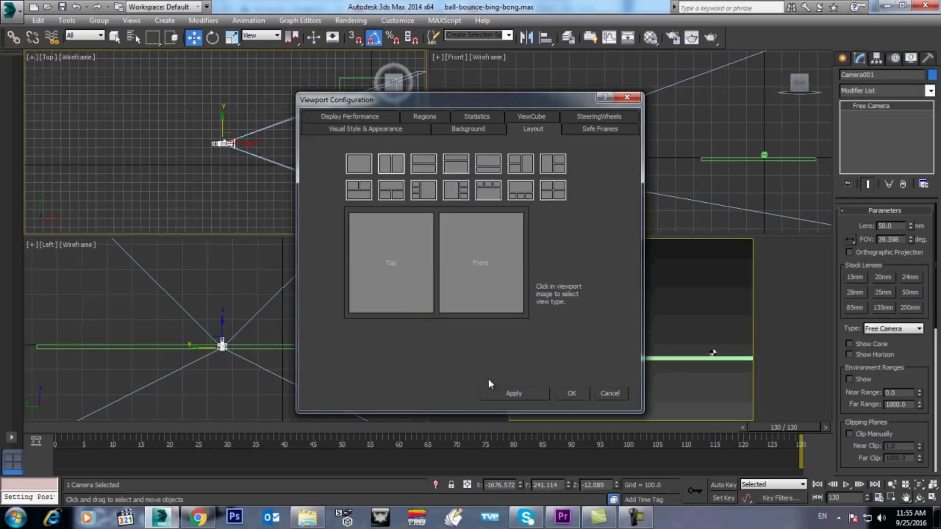
{"action": "left_click", "coordinate": [529, 392]}
{"action": "left_click", "coordinate": [571, 394]}
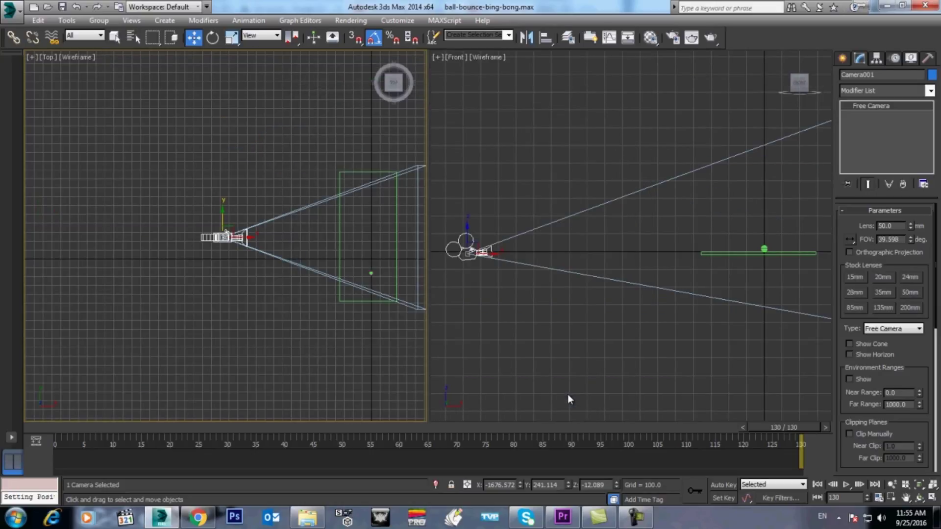
Show Camera001 in the Top viewport with Realistic shading and safe frames
{"action": "left_click", "coordinate": [77, 57]}
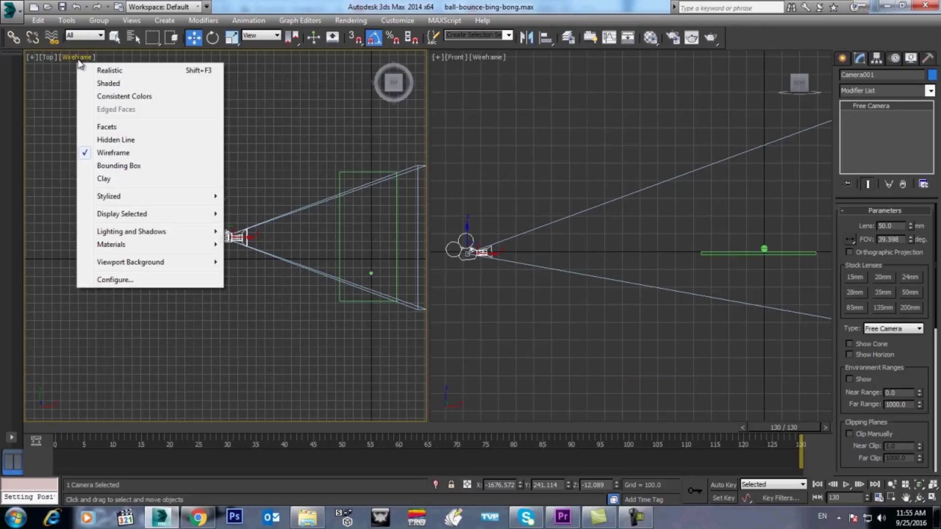
{"action": "left_click", "coordinate": [46, 57]}
{"action": "mouse_move", "coordinate": [64, 71]}
{"action": "left_click", "coordinate": [225, 74]}
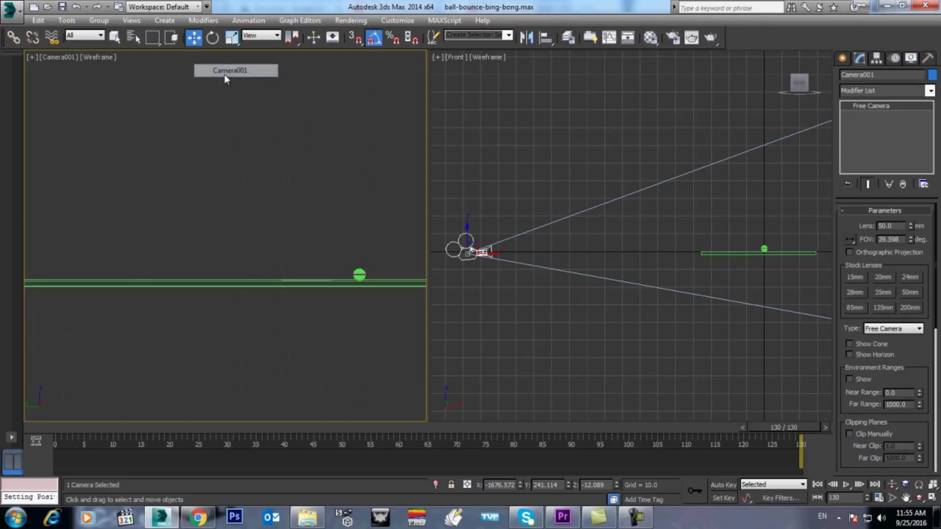
{"action": "key", "text": "F3"}
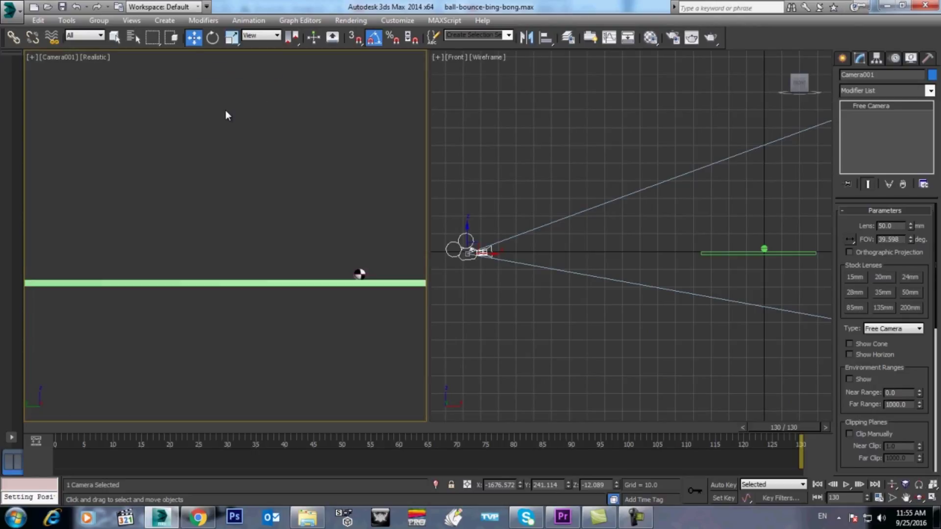
{"action": "key", "text": "shift+f"}
Change the Front viewport to a Realistic-shaded Perspective view that shows the floor and ball at an angle, and deselect the camera
{"action": "right_click", "coordinate": [525, 139]}
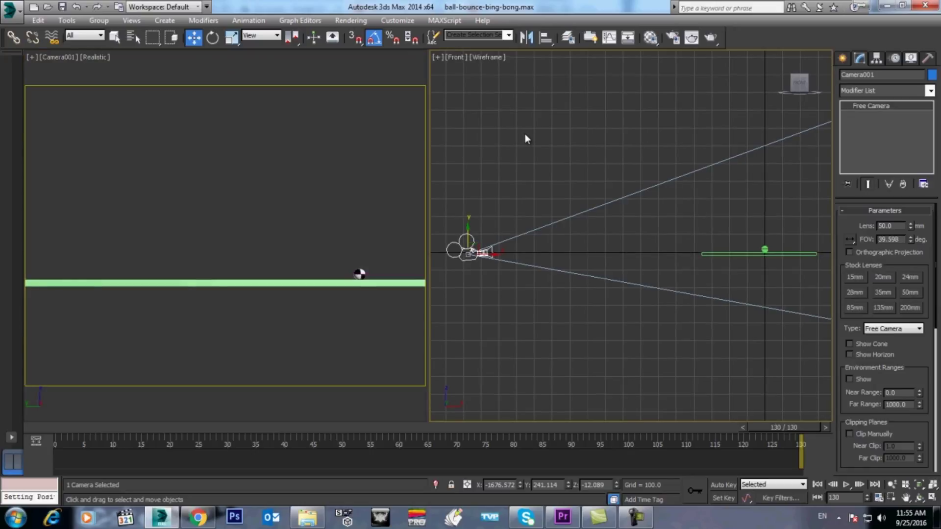
{"action": "key", "text": "p"}
{"action": "mouse_move", "coordinate": [694, 360]}
{"action": "middle_mouse_down", "text": "alt"}
{"action": "mouse_move", "coordinate": [626, 314]}
{"action": "mouse_move", "coordinate": [718, 335]}
{"action": "mouse_move", "coordinate": [624, 345]}
{"action": "mouse_move", "coordinate": [590, 330]}
{"action": "mouse_move", "coordinate": [603, 319]}
{"action": "mouse_move", "coordinate": [575, 326]}
{"action": "mouse_move", "coordinate": [633, 318]}
{"action": "mouse_move", "coordinate": [605, 295]}
{"action": "middle_mouse_up", "text": "alt"}
{"action": "key", "text": "F3"}
{"action": "left_click", "coordinate": [751, 314]}
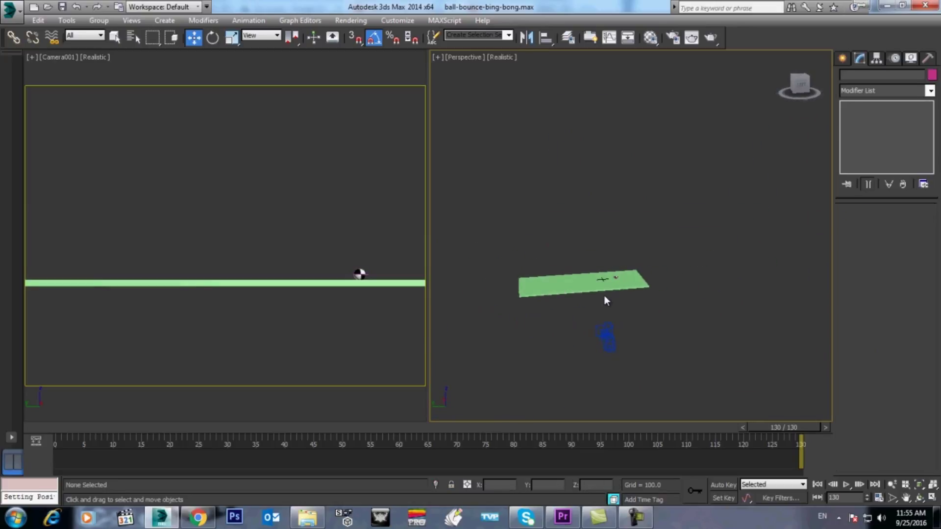
{"action": "scroll", "coordinate": [605, 296], "scroll_direction": "up", "scroll_amount": 3}
Create an AVI preview of the active time segment from Camera001 with the Shaded rendering level, starting with the time slider at frame 0
{"action": "left_click", "coordinate": [65, 429]}
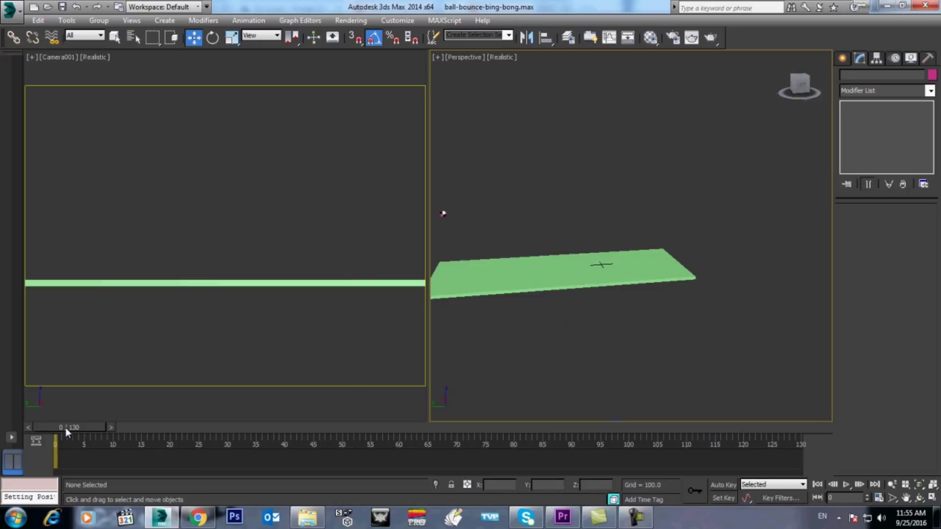
{"action": "left_click", "coordinate": [67, 20]}
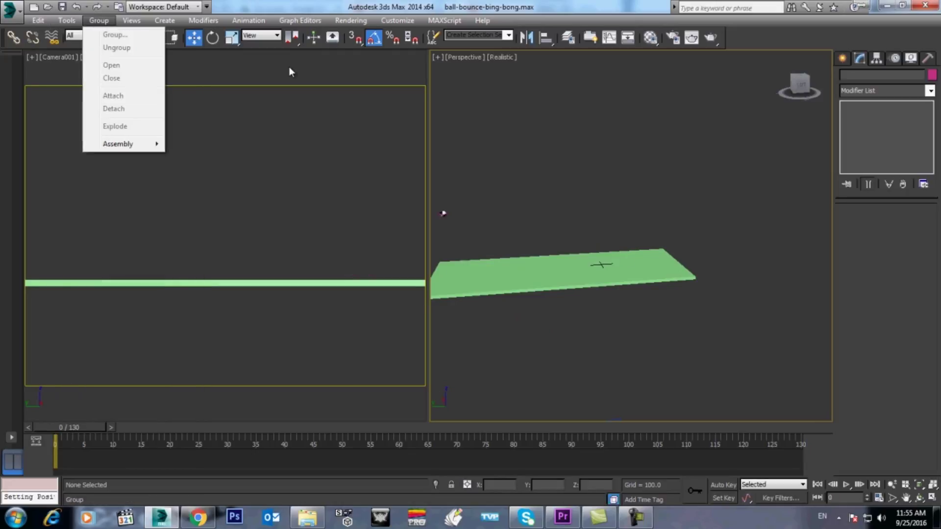
{"action": "left_click", "coordinate": [289, 69]}
{"action": "left_click", "coordinate": [67, 21]}
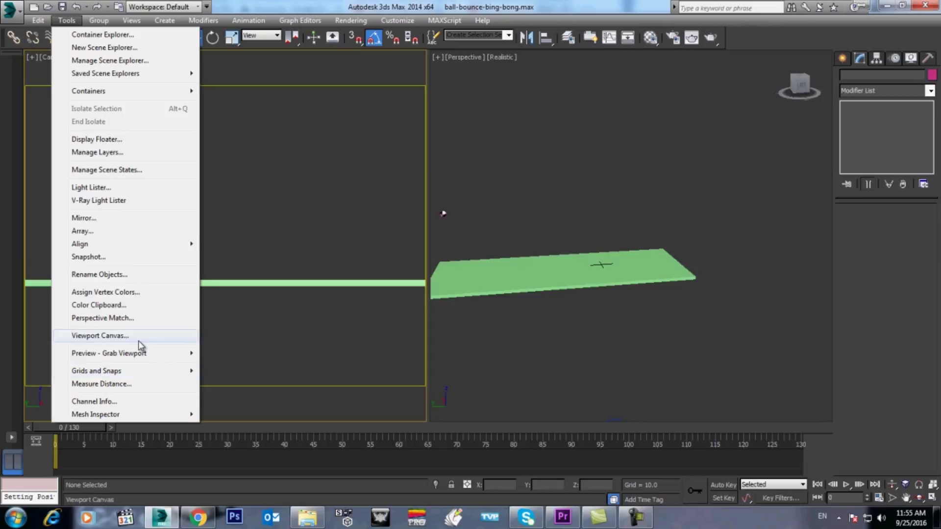
{"action": "mouse_move", "coordinate": [153, 363]}
{"action": "left_click", "coordinate": [236, 294]}
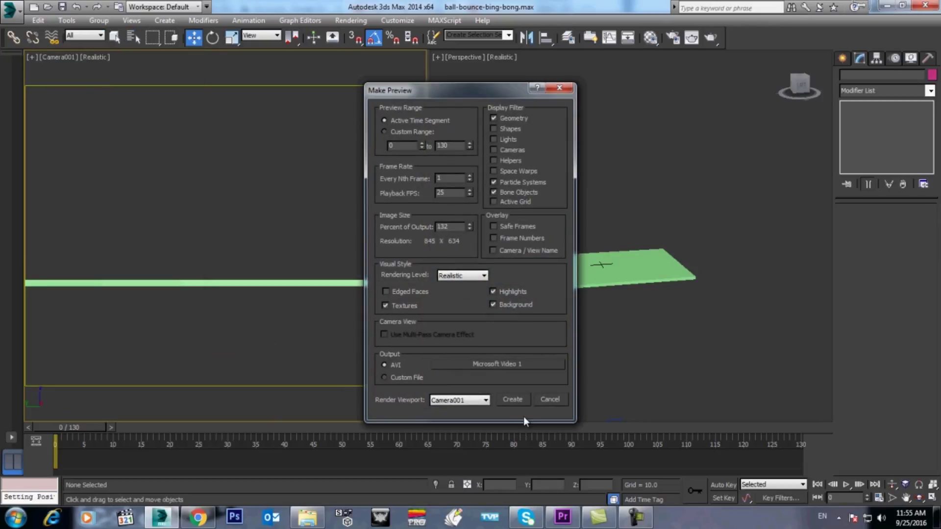
{"action": "left_click", "coordinate": [474, 276]}
{"action": "left_click", "coordinate": [470, 293]}
{"action": "left_click", "coordinate": [513, 400]}
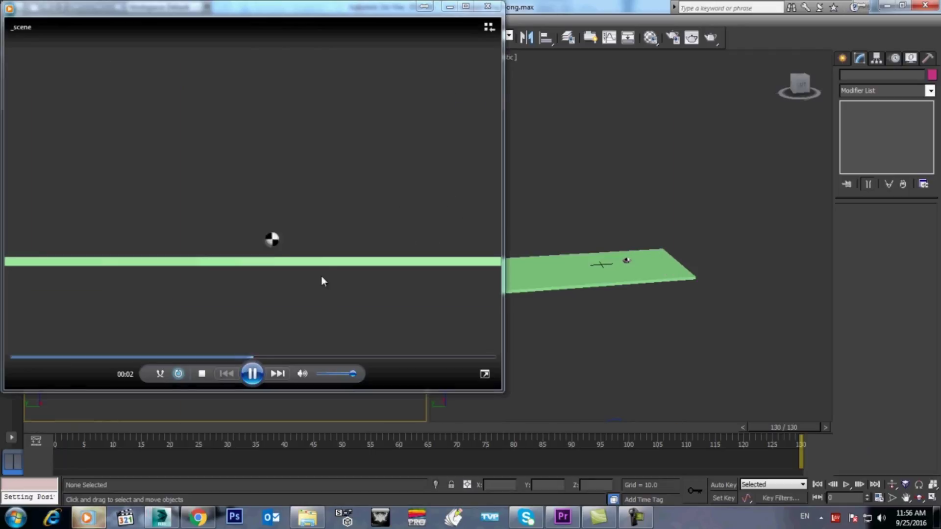
Watch the ball bounce preview full screen and close the player
{"action": "double_click", "coordinate": [321, 276]}
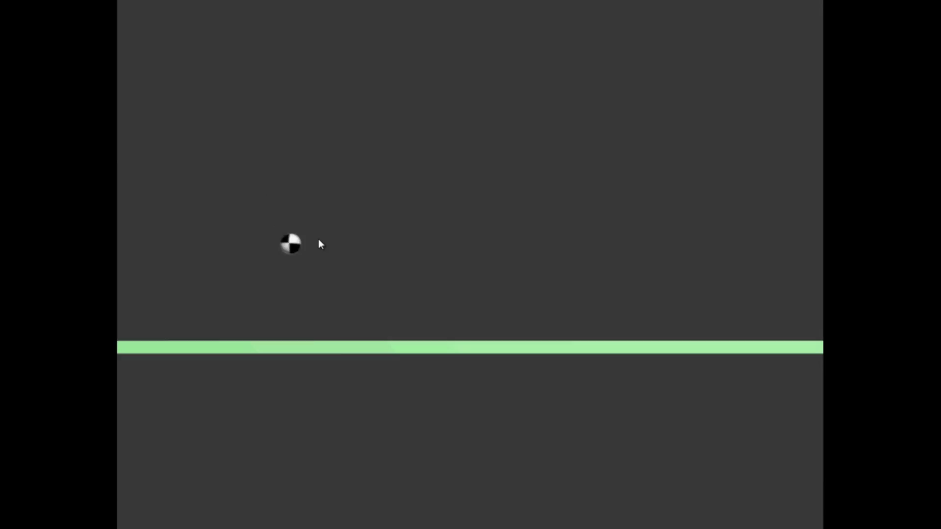
{"action": "mouse_move", "coordinate": [344, 246]}
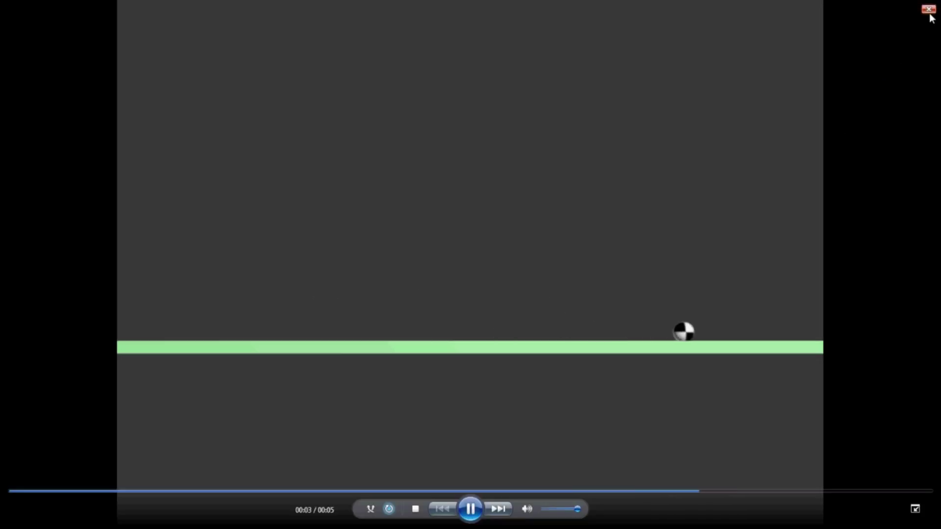
{"action": "left_click", "coordinate": [929, 7]}
Open the ball's curves in a maximized Curve Editor, isolate the Z Position curve, and select the peak key at frame 26
{"action": "left_click", "coordinate": [630, 261]}
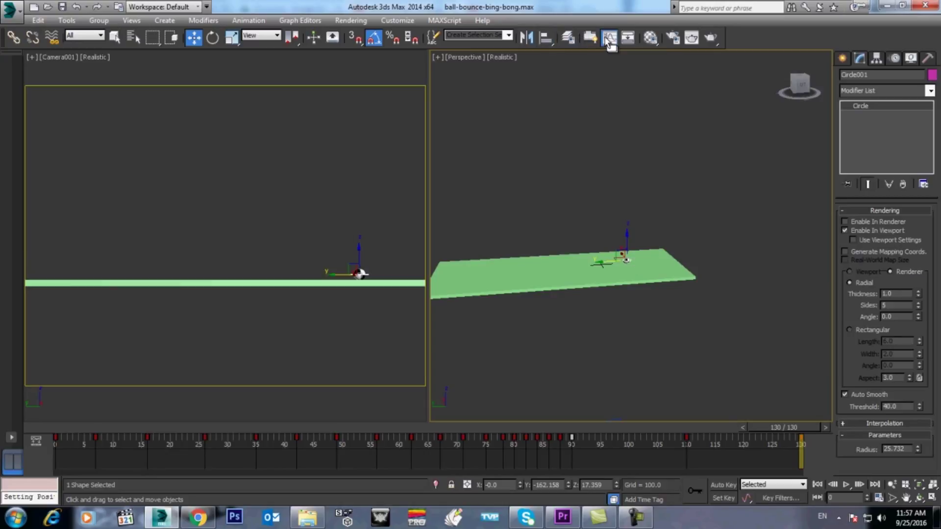
{"action": "left_click", "coordinate": [609, 37]}
{"action": "left_click", "coordinate": [783, 72]}
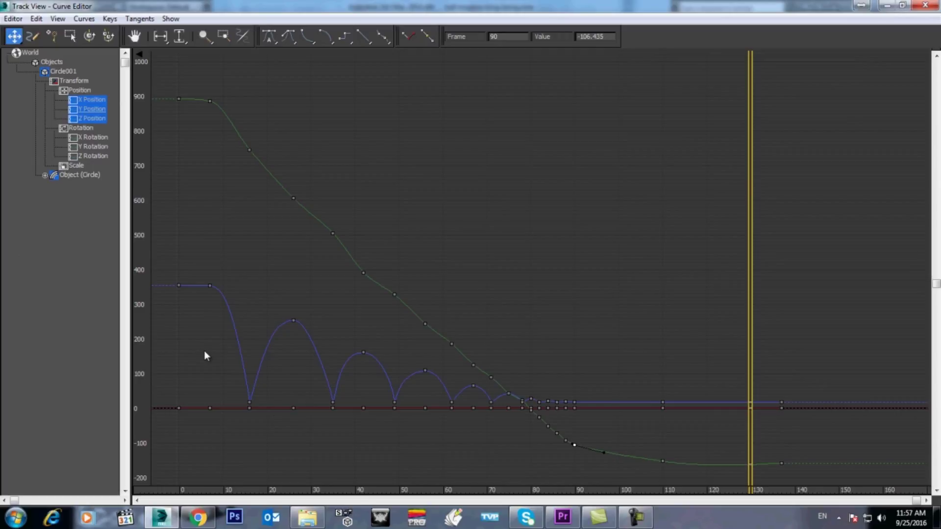
{"action": "left_click", "coordinate": [96, 119]}
{"action": "scroll", "coordinate": [395, 301], "scroll_direction": "up", "scroll_amount": 2}
{"action": "scroll", "coordinate": [343, 298], "scroll_direction": "up", "scroll_amount": 2}
{"action": "scroll", "coordinate": [441, 295], "scroll_direction": "up", "scroll_amount": 2}
{"action": "scroll", "coordinate": [521, 293], "scroll_direction": "up", "scroll_amount": 2}
{"action": "left_click", "coordinate": [417, 191]}
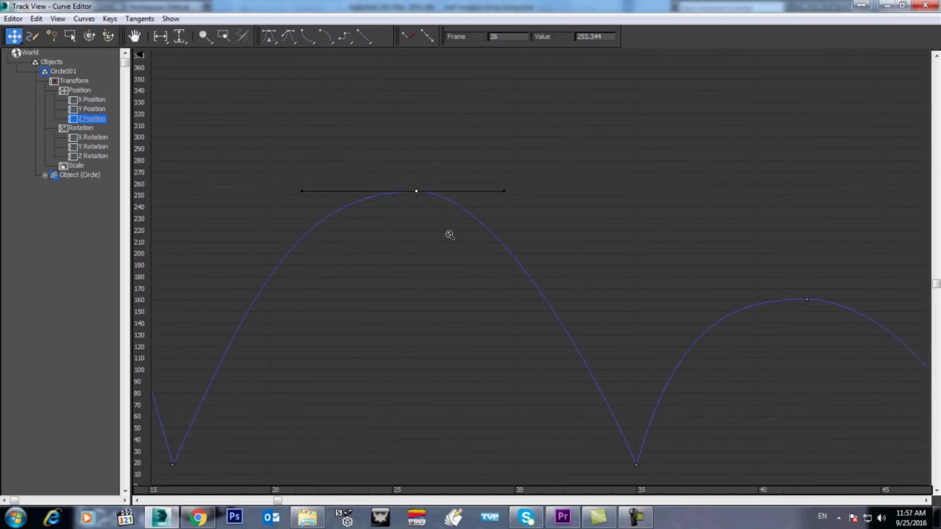
Set the Z Position peak key at frame 42 to auto tangents
{"action": "scroll", "coordinate": [675, 319], "scroll_direction": "down", "scroll_amount": 2}
{"action": "middle_click_drag", "start_coordinate": [624, 325], "coordinate": [319, 281]}
{"action": "scroll", "coordinate": [394, 271], "scroll_direction": "up", "scroll_amount": 2}
{"action": "left_click_drag", "start_coordinate": [430, 225], "coordinate": [545, 338]}
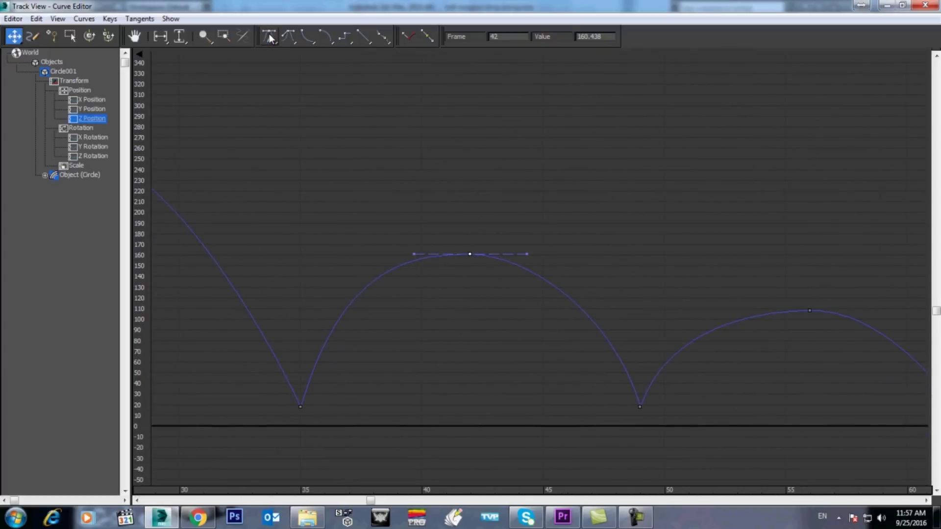
{"action": "scroll", "coordinate": [432, 299], "scroll_direction": "up", "scroll_amount": 3}
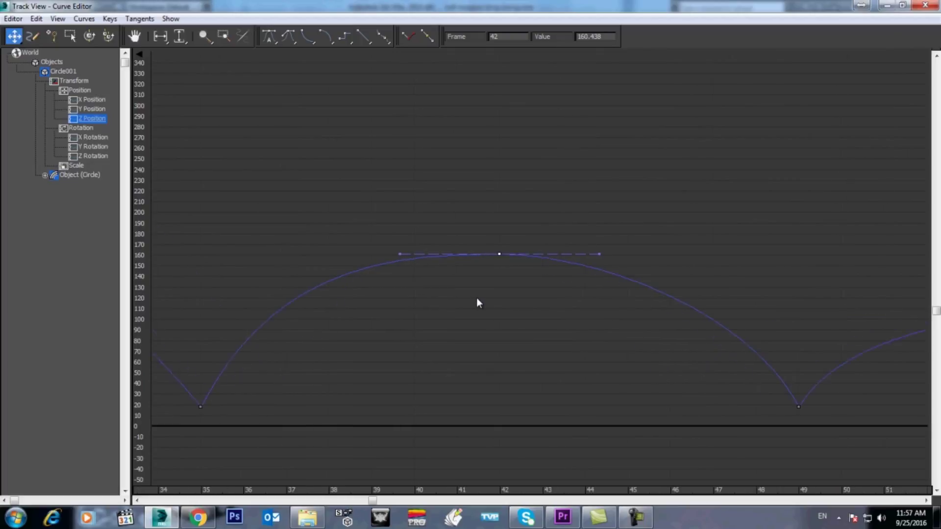
Shorten the outgoing tangent of the Z Position contact key at frame 35 to even out the arc toward frame 42
{"action": "middle_click_drag", "start_coordinate": [246, 379], "coordinate": [322, 357]}
{"action": "left_click_drag", "start_coordinate": [239, 418], "coordinate": [322, 367]}
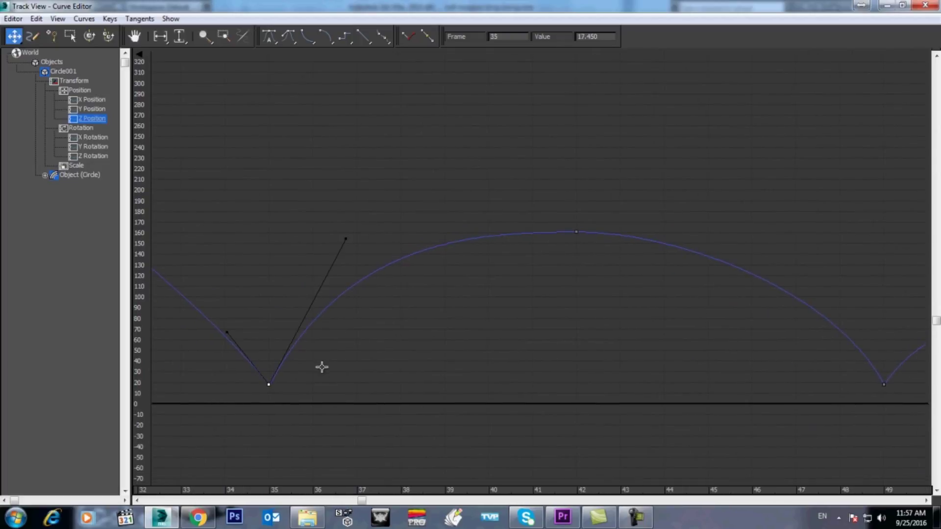
{"action": "left_click_drag", "start_coordinate": [346, 239], "coordinate": [296, 321]}
{"action": "middle_click_drag", "start_coordinate": [730, 339], "coordinate": [662, 306]}
{"action": "middle_click_drag", "start_coordinate": [281, 339], "coordinate": [327, 333]}
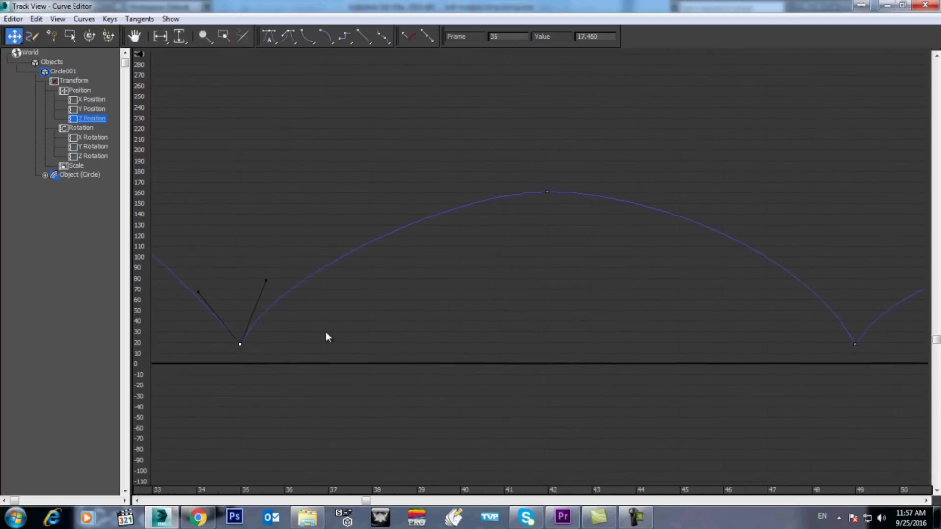
{"action": "left_click_drag", "start_coordinate": [266, 281], "coordinate": [280, 287]}
{"action": "middle_click_drag", "start_coordinate": [745, 360], "coordinate": [682, 363], "text": "ctrl+alt"}
{"action": "middle_click_drag", "start_coordinate": [718, 364], "coordinate": [532, 372]}
{"action": "left_click_drag", "start_coordinate": [434, 174], "coordinate": [515, 267]}
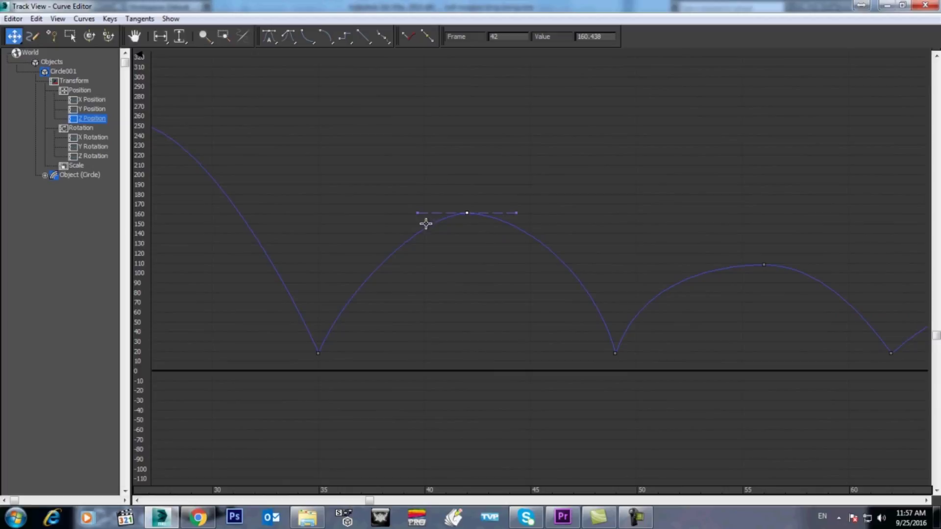
{"action": "scroll", "coordinate": [736, 355], "scroll_direction": "down", "scroll_amount": 1}
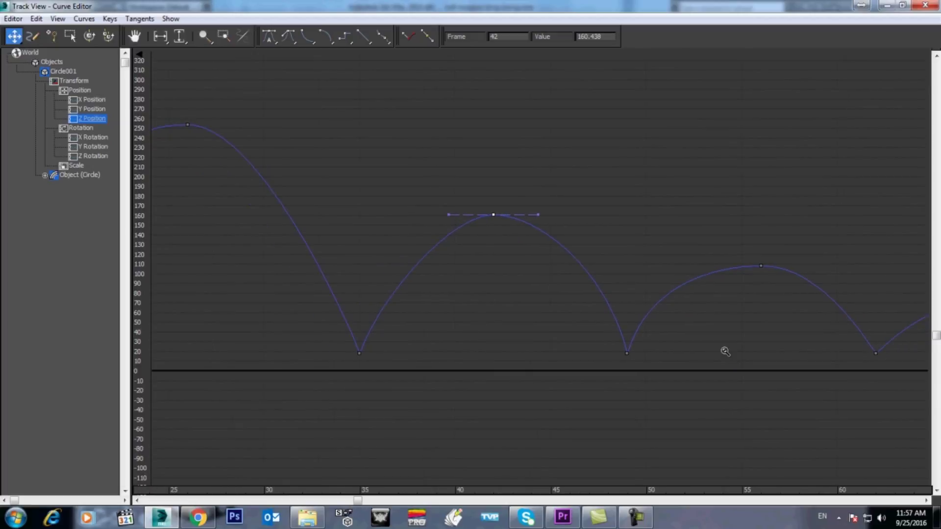
Shorten both tangent handles of the Z Position contact key at frame 49 to balance the neighbouring arcs, and close the Curve Editor
{"action": "middle_click_drag", "start_coordinate": [566, 321], "coordinate": [617, 323], "text": "ctrl+alt"}
{"action": "middle_click_drag", "start_coordinate": [679, 339], "coordinate": [334, 310]}
{"action": "left_click_drag", "start_coordinate": [312, 305], "coordinate": [355, 340]}
{"action": "left_click_drag", "start_coordinate": [372, 255], "coordinate": [369, 276]}
{"action": "left_click_drag", "start_coordinate": [291, 242], "coordinate": [290, 265]}
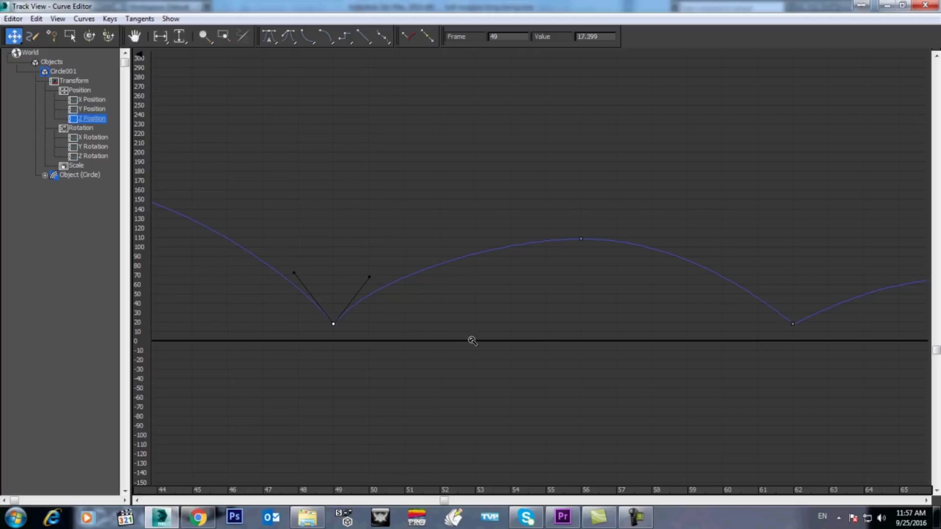
{"action": "scroll", "coordinate": [470, 341], "scroll_direction": "down", "scroll_amount": 3}
{"action": "middle_click_drag", "start_coordinate": [505, 347], "coordinate": [426, 345], "text": "ctrl+alt"}
{"action": "left_click_drag", "start_coordinate": [426, 345], "coordinate": [534, 343]}
{"action": "left_click", "coordinate": [925, 7]}
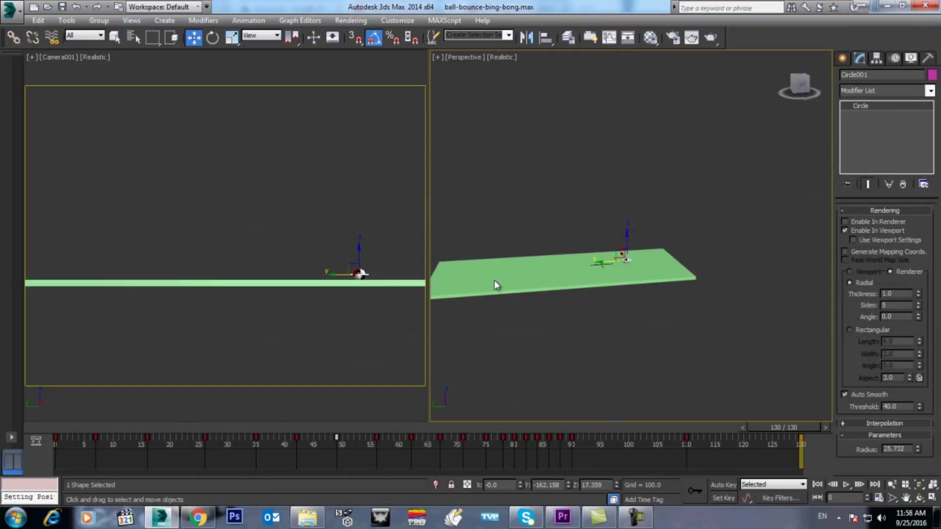
Maximize the Camera001 viewport, then create and watch a new Shaded AVI preview of the active time segment
{"action": "key", "text": "alt+w"}
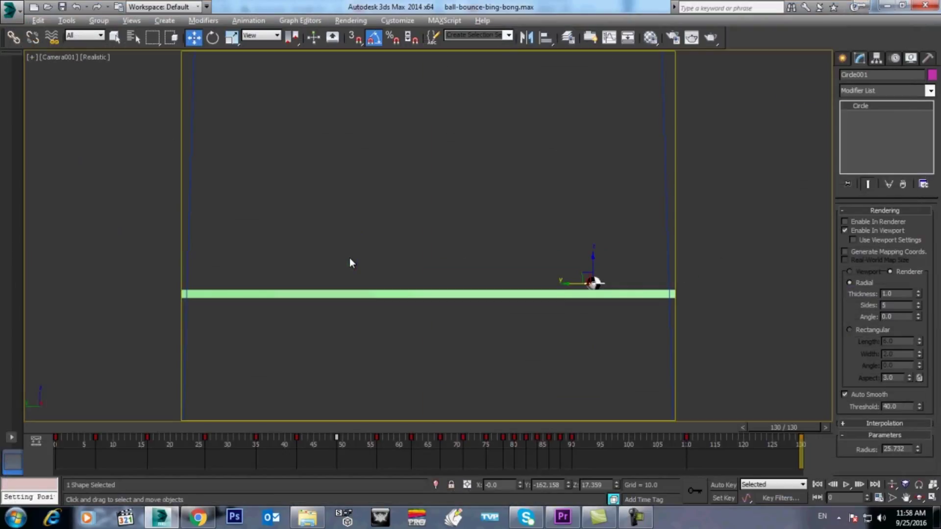
{"action": "left_click", "coordinate": [66, 21]}
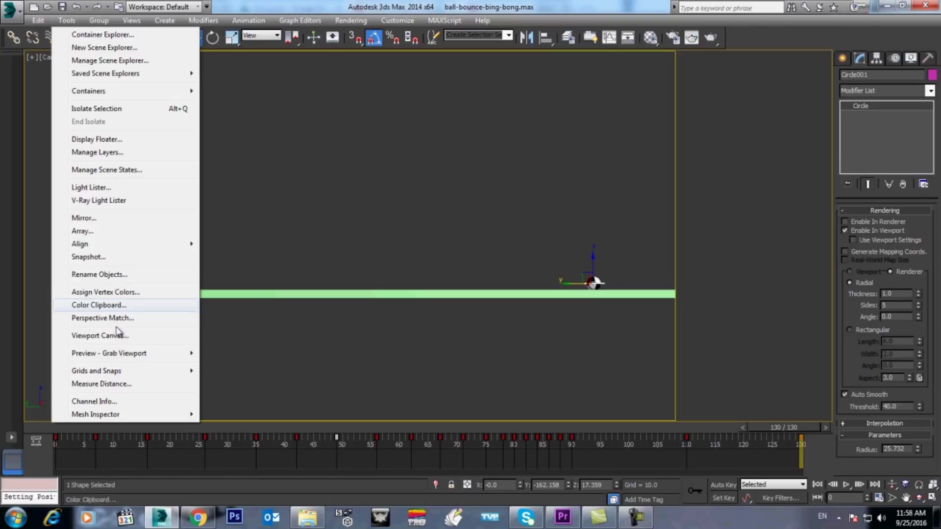
{"action": "left_click", "coordinate": [135, 353]}
{"action": "left_click", "coordinate": [249, 352]}
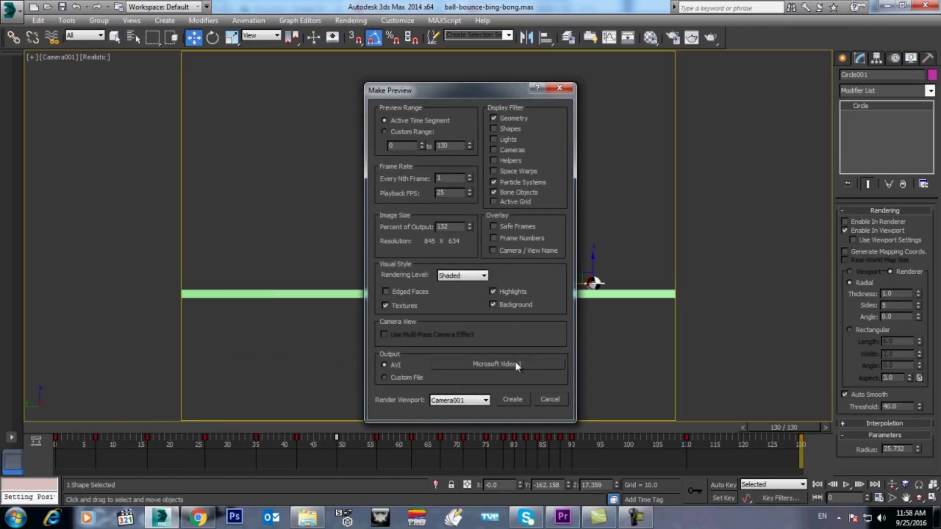
{"action": "left_click", "coordinate": [512, 399]}
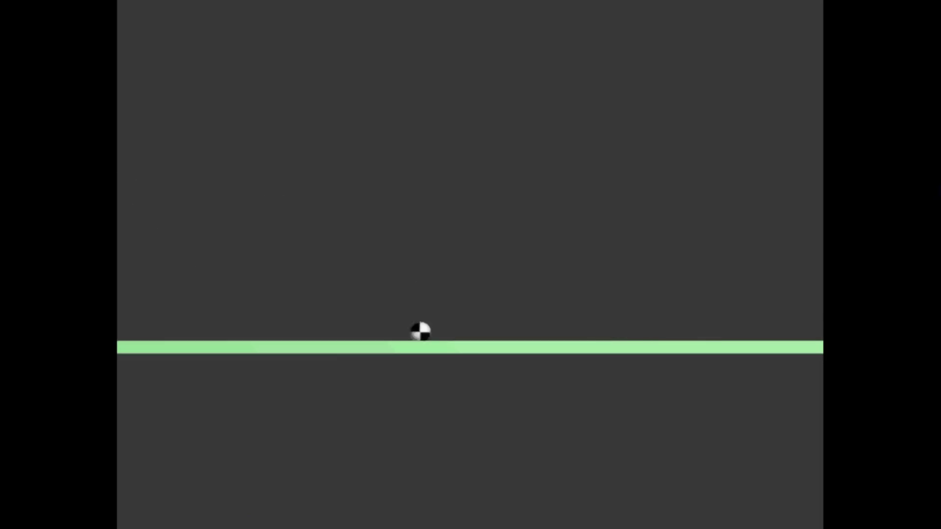
{"action": "mouse_move", "coordinate": [914, 178]}
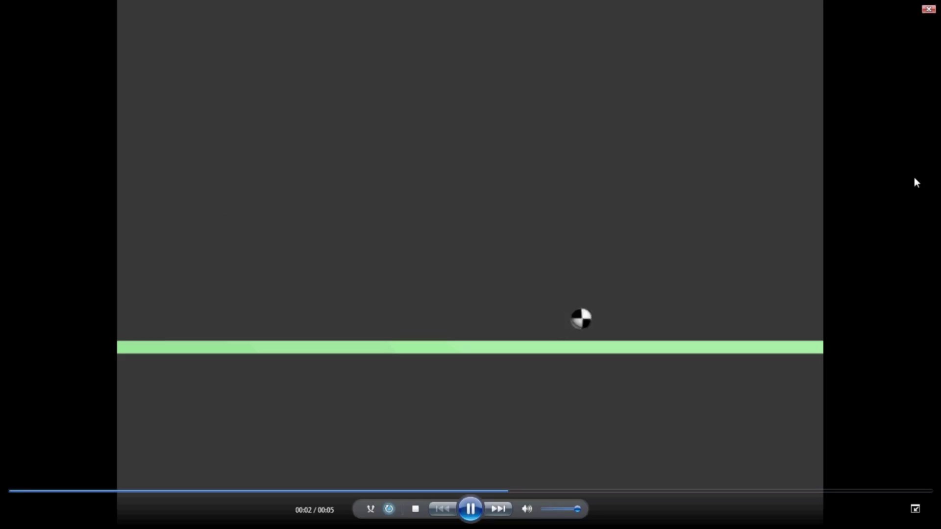
{"action": "left_click", "coordinate": [928, 10]}
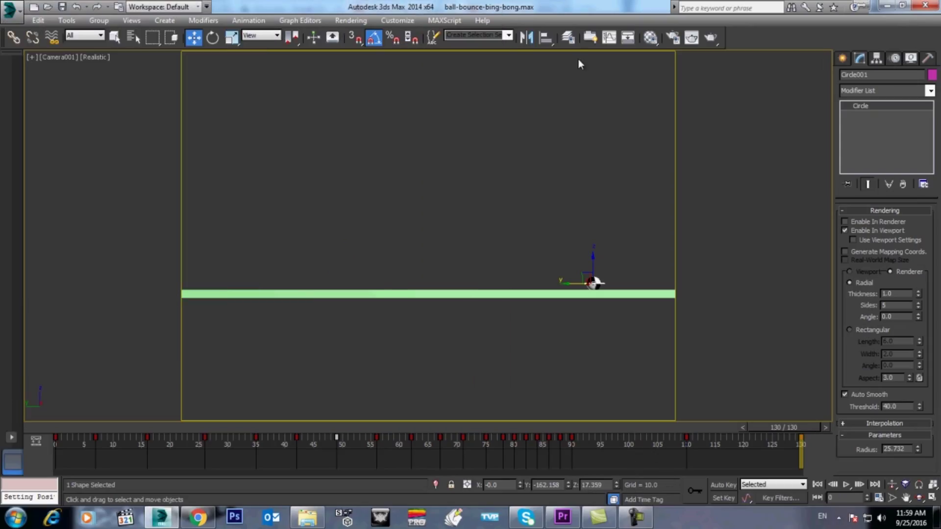
Isolate the ball's Z Position curve in the Curve Editor and set its contact keys at frames 35 and 49 to fast tangents
{"action": "left_click", "coordinate": [611, 39]}
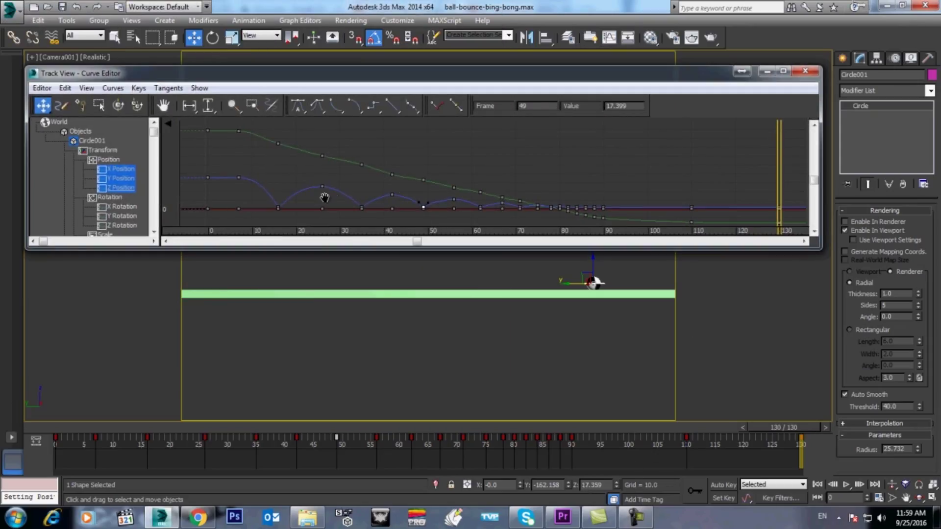
{"action": "middle_click_drag", "start_coordinate": [294, 216], "coordinate": [325, 185]}
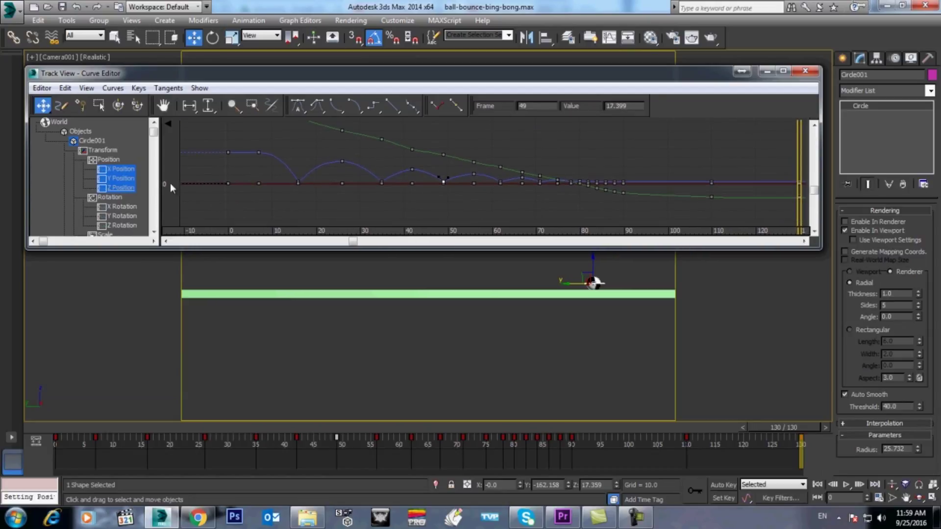
{"action": "left_click", "coordinate": [118, 187]}
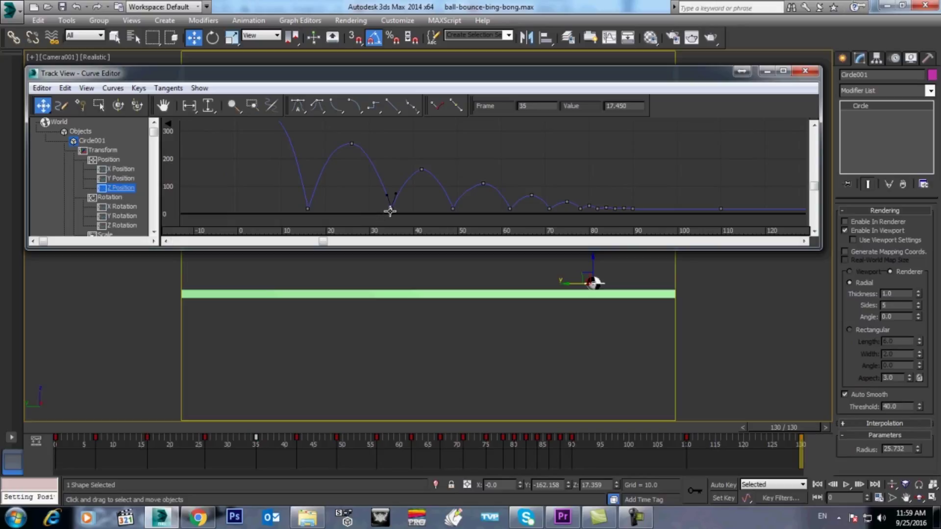
{"action": "left_click", "coordinate": [341, 108]}
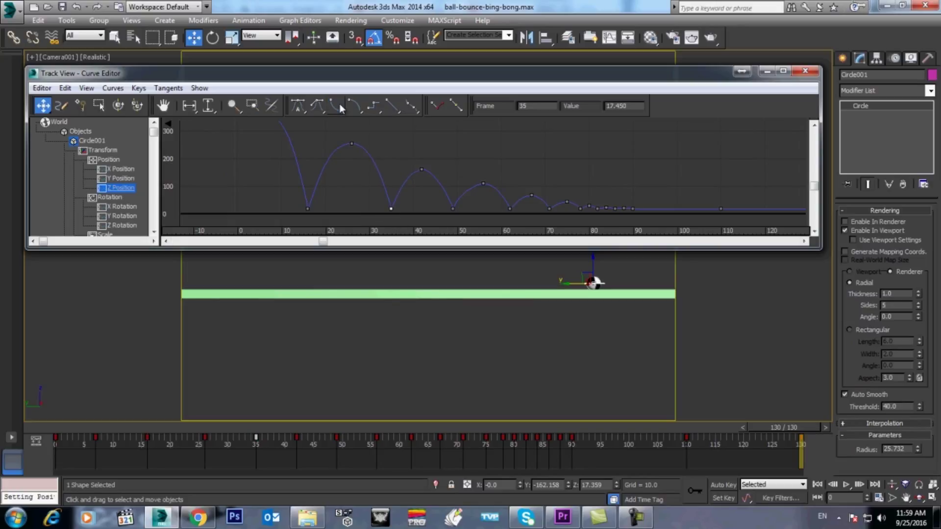
{"action": "left_click", "coordinate": [452, 209]}
{"action": "left_click", "coordinate": [335, 107]}
Adjust the Z Position tangents at the frame 16 contact key and set the frame 7 key to auto tangents
{"action": "left_click", "coordinate": [307, 209]}
{"action": "left_click", "coordinate": [297, 107]}
{"action": "left_click", "coordinate": [296, 106]}
{"action": "middle_click_drag", "start_coordinate": [284, 155], "coordinate": [303, 178]}
{"action": "left_click", "coordinate": [289, 136]}
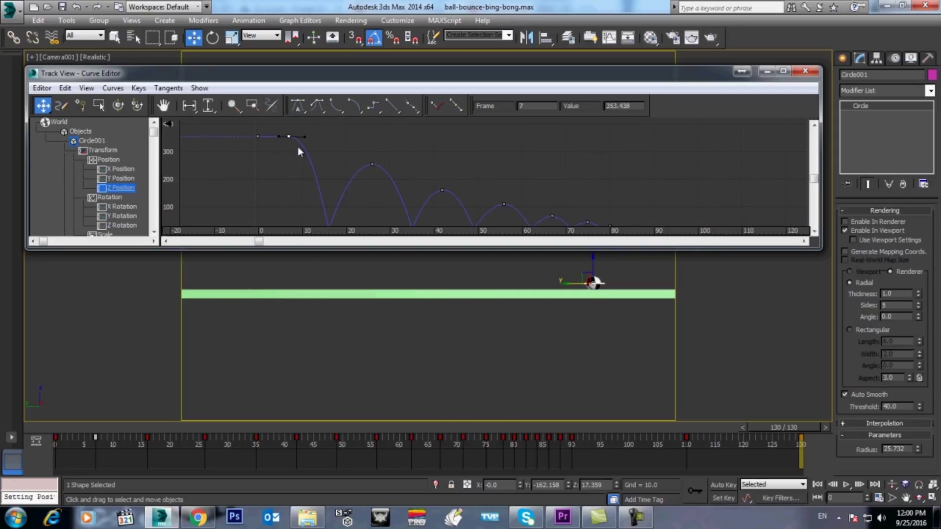
{"action": "left_click", "coordinate": [299, 106]}
{"action": "middle_click_drag", "start_coordinate": [301, 183], "coordinate": [299, 159]}
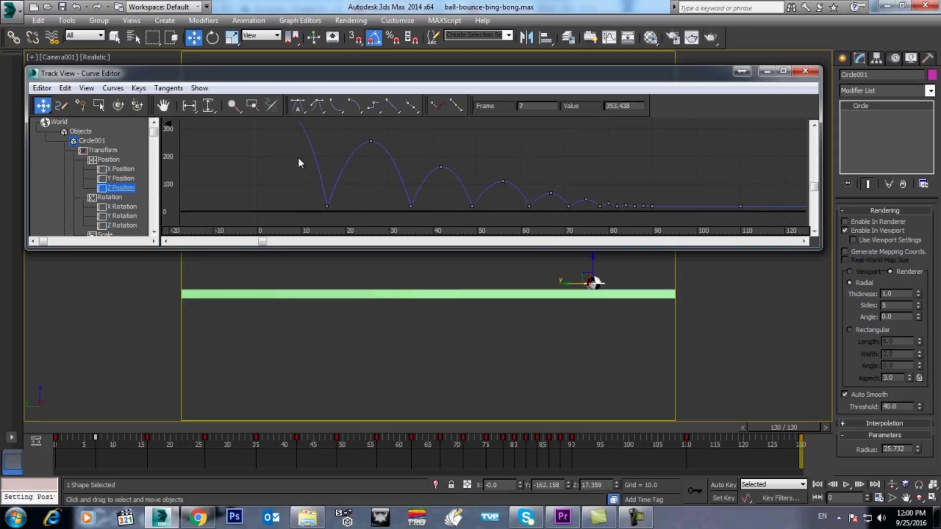
{"action": "left_click", "coordinate": [805, 71]}
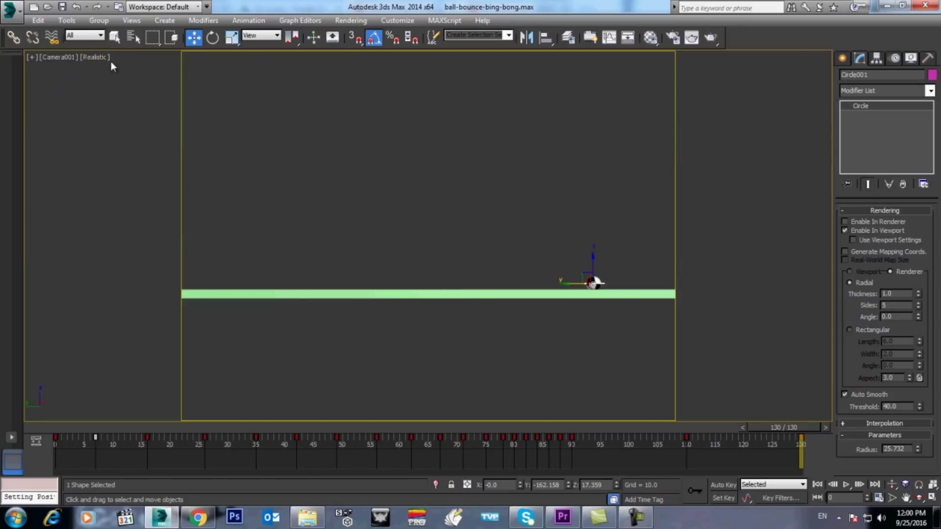
Create a new preview animation of the Camera001 view and watch it in full screen
{"action": "left_click", "coordinate": [67, 20]}
{"action": "mouse_move", "coordinate": [156, 363]}
{"action": "left_click", "coordinate": [228, 354]}
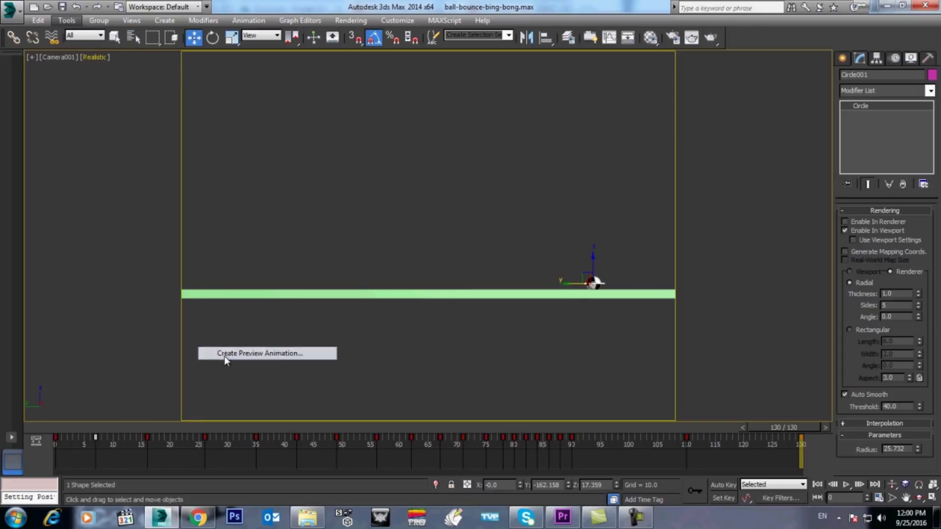
{"action": "left_click", "coordinate": [512, 400]}
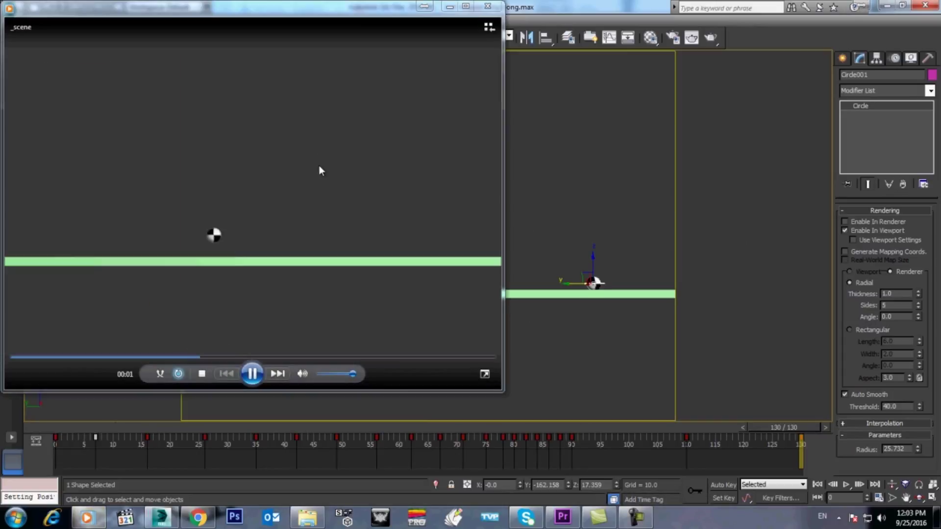
{"action": "double_click", "coordinate": [319, 165]}
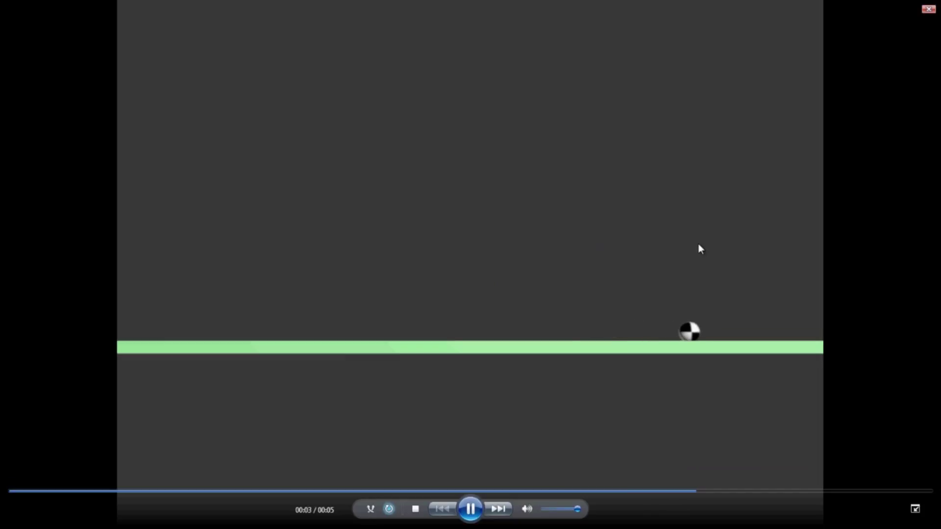
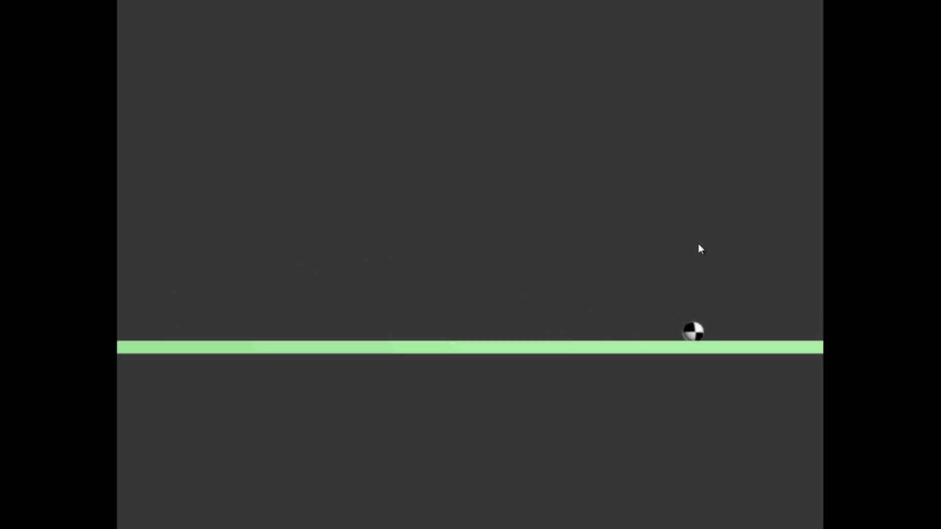
Close the preview player and show the trajectory of the ball's control circle at frame 42
{"action": "mouse_move", "coordinate": [612, 380]}
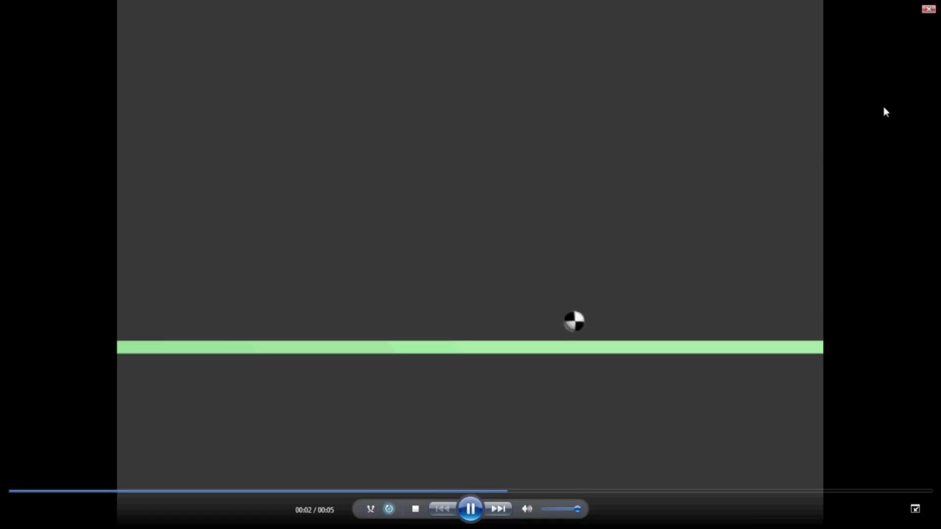
{"action": "left_click", "coordinate": [922, 6]}
{"action": "left_click_drag", "start_coordinate": [235, 426], "coordinate": [307, 429]}
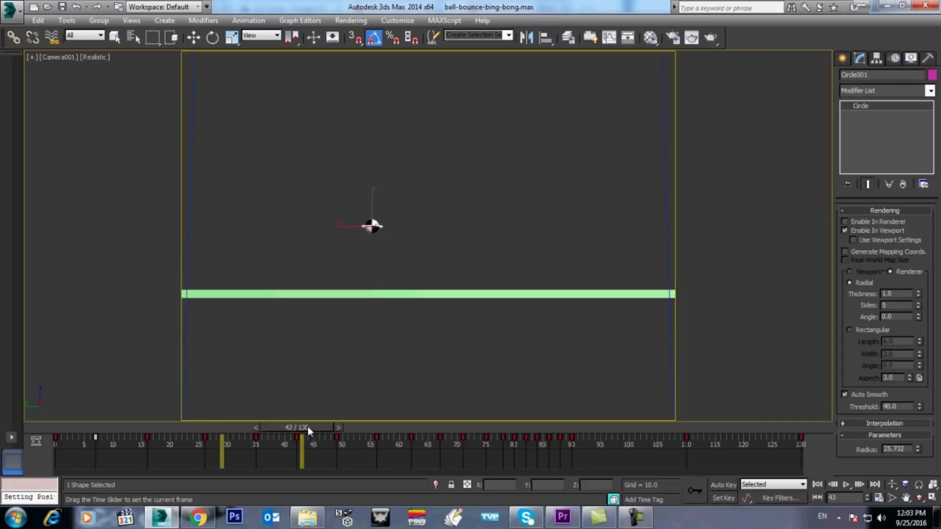
{"action": "key", "text": "w"}
{"action": "right_click", "coordinate": [394, 253]}
{"action": "left_click", "coordinate": [410, 283]}
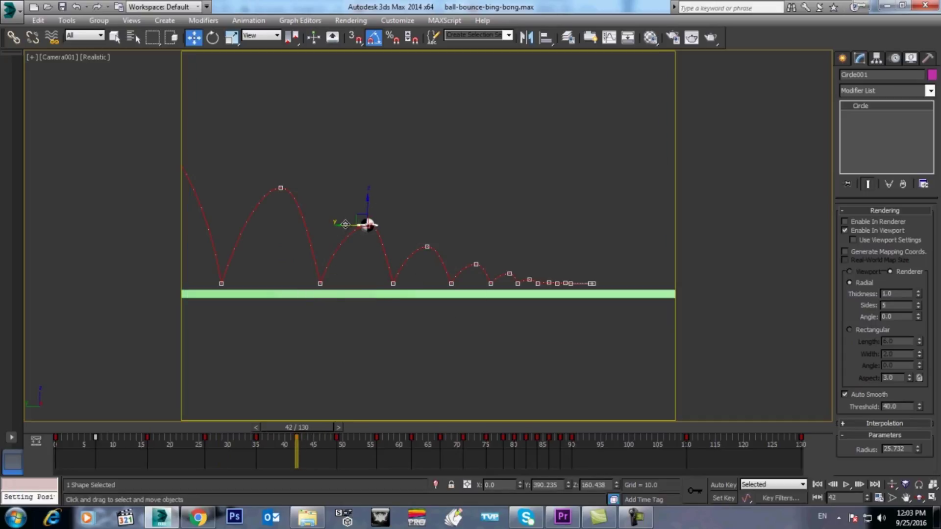
{"action": "left_click", "coordinate": [420, 196]}
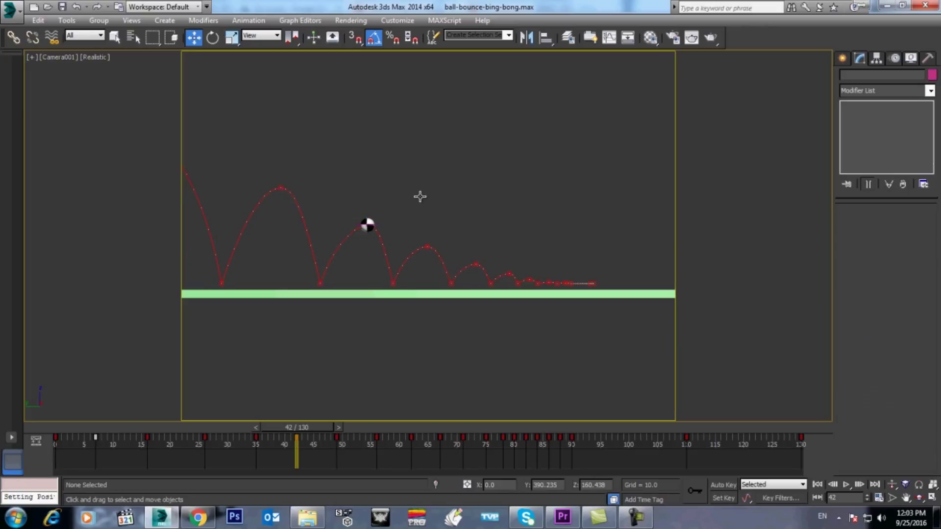
{"action": "left_click", "coordinate": [377, 226]}
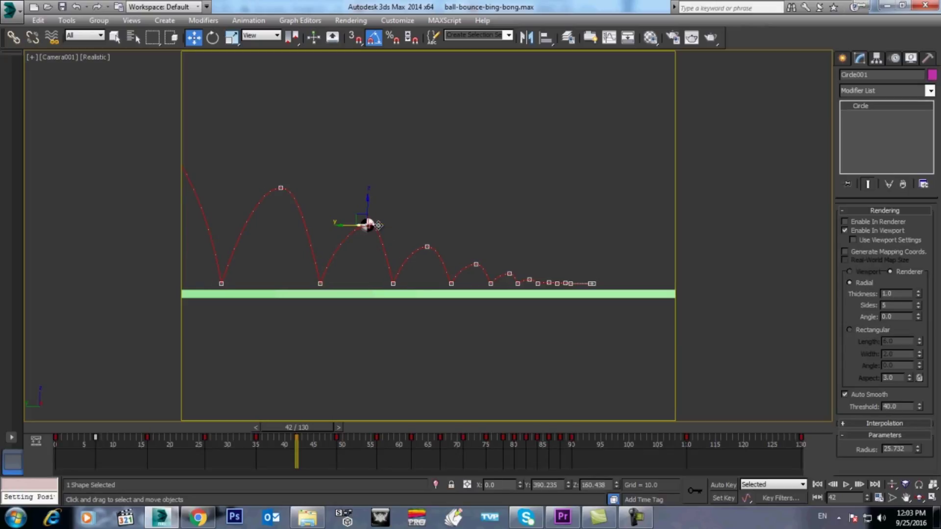
With Auto Key on, move the control circle along Y to about 413 at frame 42 and by about 10 units at frame 26
{"action": "key", "text": "n"}
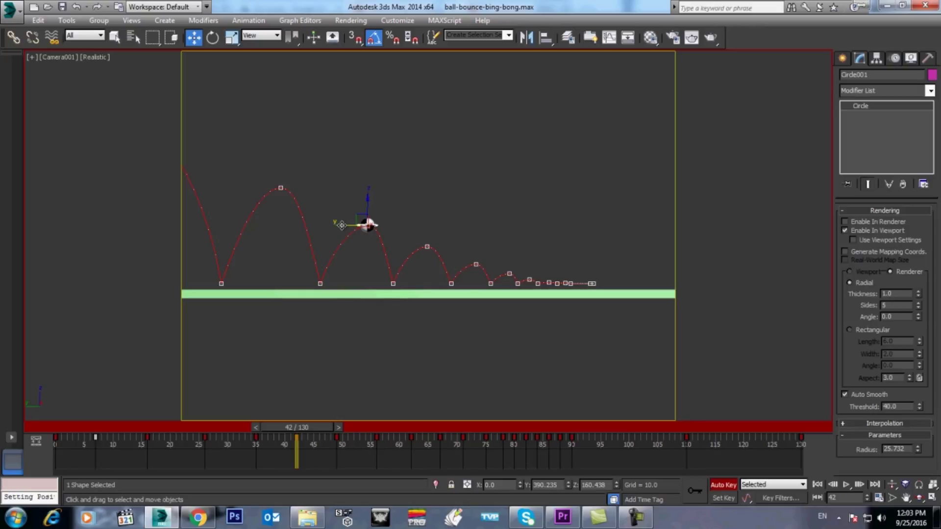
{"action": "left_click_drag", "start_coordinate": [341, 225], "coordinate": [333, 228]}
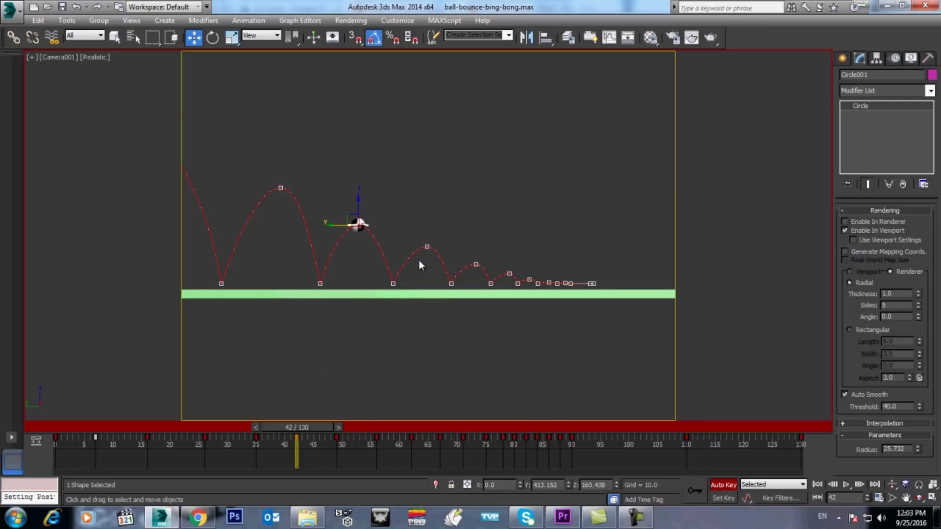
{"action": "left_click", "coordinate": [817, 498]}
{"action": "key", "text": "comma"}
{"action": "key", "text": "comma"}
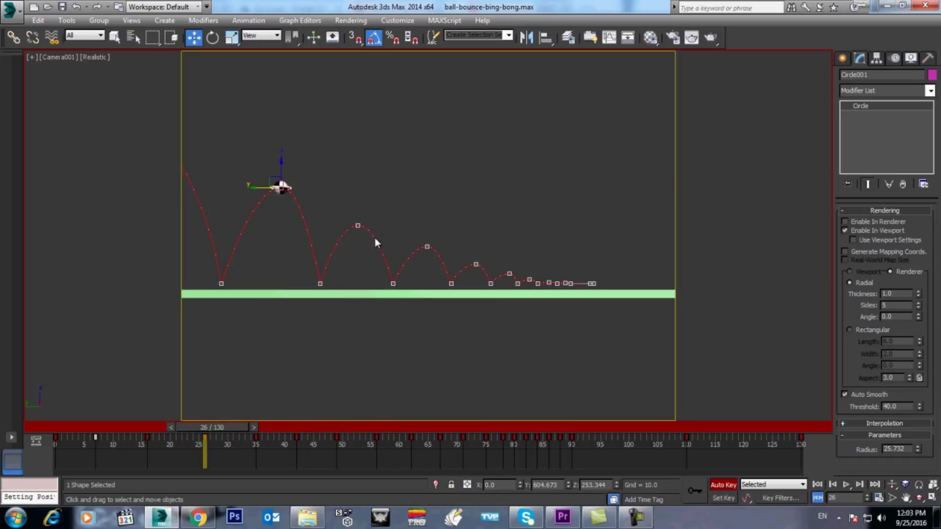
{"action": "left_click_drag", "start_coordinate": [258, 184], "coordinate": [255, 188]}
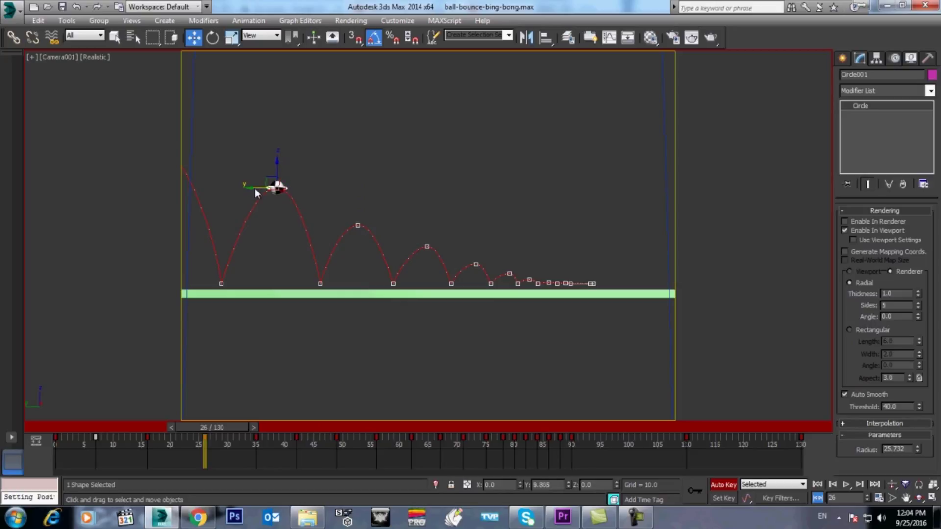
Shift the bounce peaks along Y by about 10 units at frame 56, to about 133 at frame 67 and about 49 at frame 75
{"action": "key", "text": "period"}
{"action": "key", "text": "period"}
{"action": "key", "text": "period"}
{"action": "key", "text": "period"}
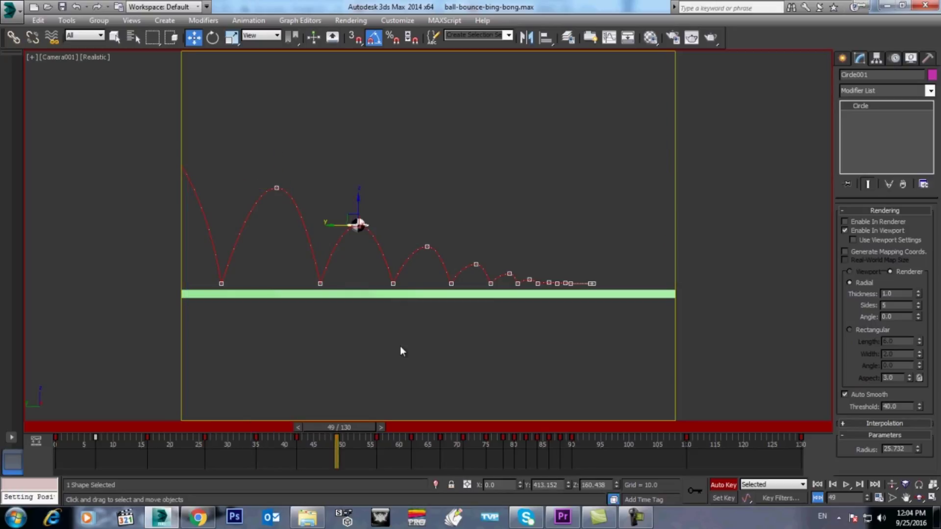
{"action": "key", "text": "ctrl+z"}
{"action": "left_click_drag", "start_coordinate": [406, 247], "coordinate": [400, 246]}
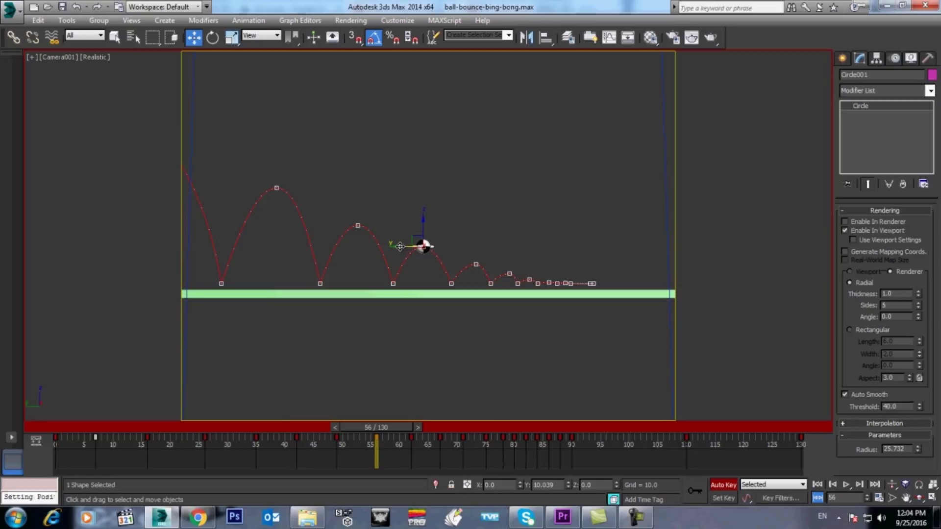
{"action": "key", "text": "period"}
{"action": "key", "text": "period"}
{"action": "left_click_drag", "start_coordinate": [451, 263], "coordinate": [448, 264]}
{"action": "key", "text": "period"}
{"action": "key", "text": "period"}
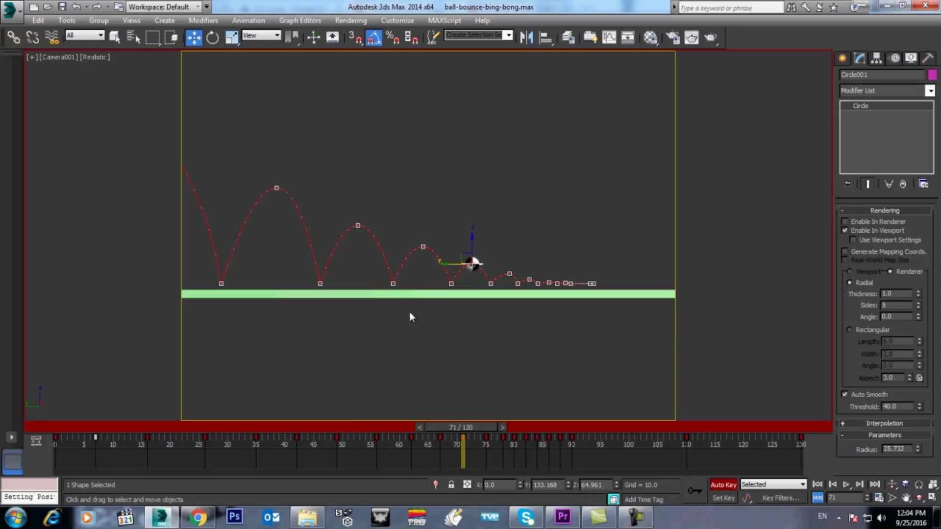
{"action": "left_click_drag", "start_coordinate": [488, 275], "coordinate": [486, 276]}
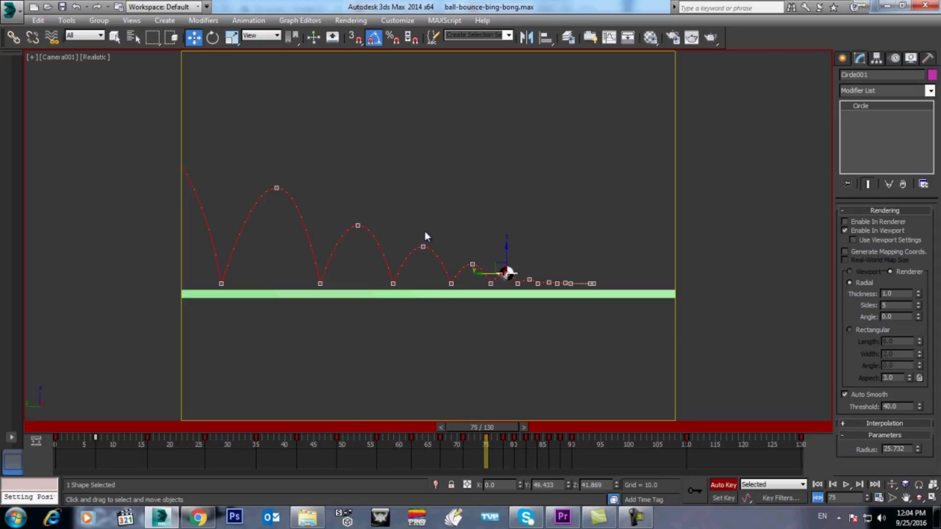
Hide the control circle's trajectory and save the scene
{"action": "right_click", "coordinate": [431, 214]}
{"action": "left_click", "coordinate": [457, 234]}
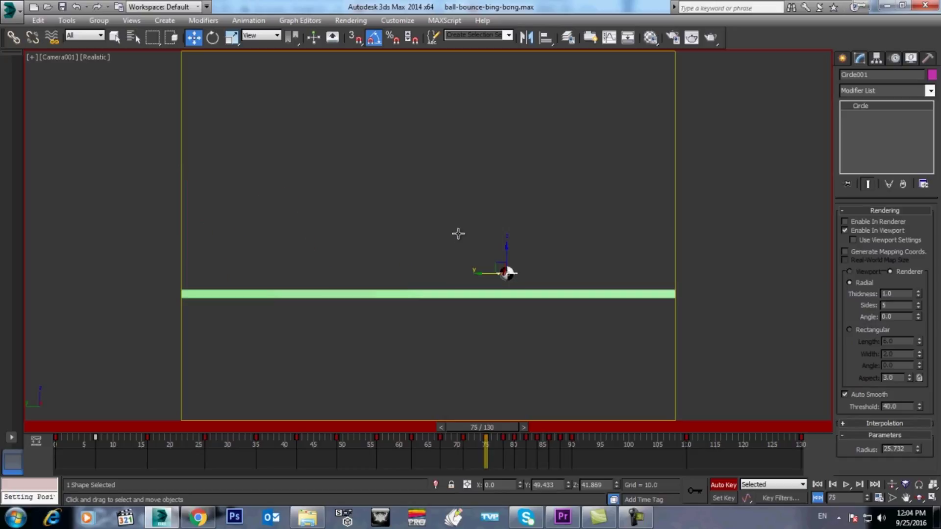
{"action": "left_click", "coordinate": [61, 7]}
Create a new Shaded AVI preview of the Camera001 view for the active time segment, watch it in full screen and close the player
{"action": "left_click", "coordinate": [67, 20]}
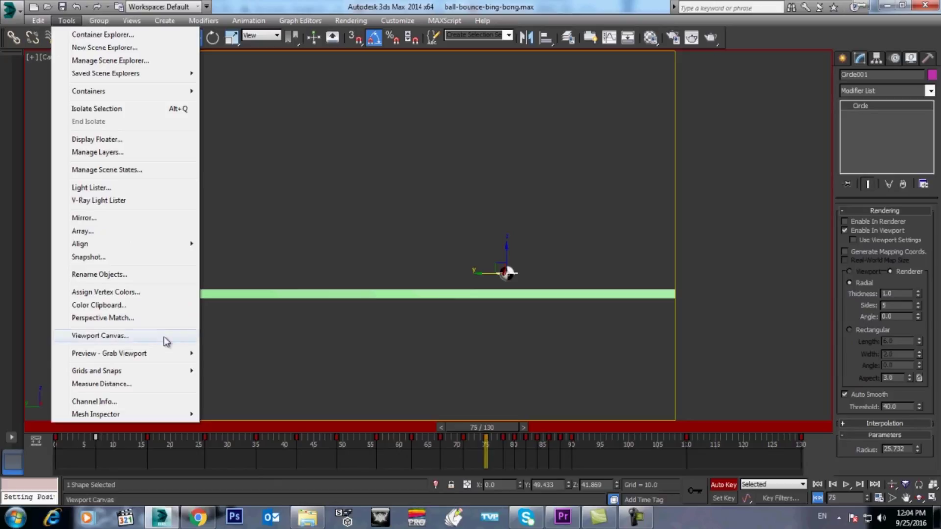
{"action": "mouse_move", "coordinate": [169, 353]}
{"action": "left_click", "coordinate": [239, 353]}
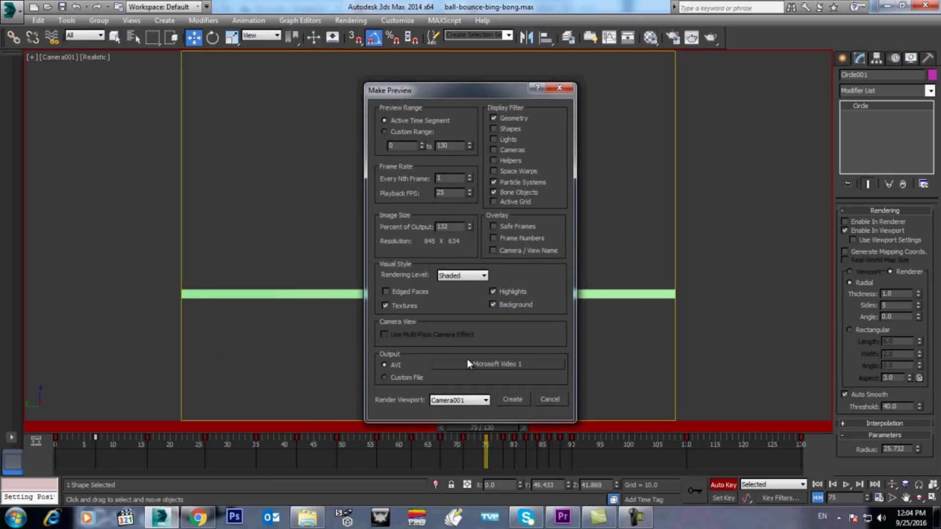
{"action": "left_click", "coordinate": [512, 400]}
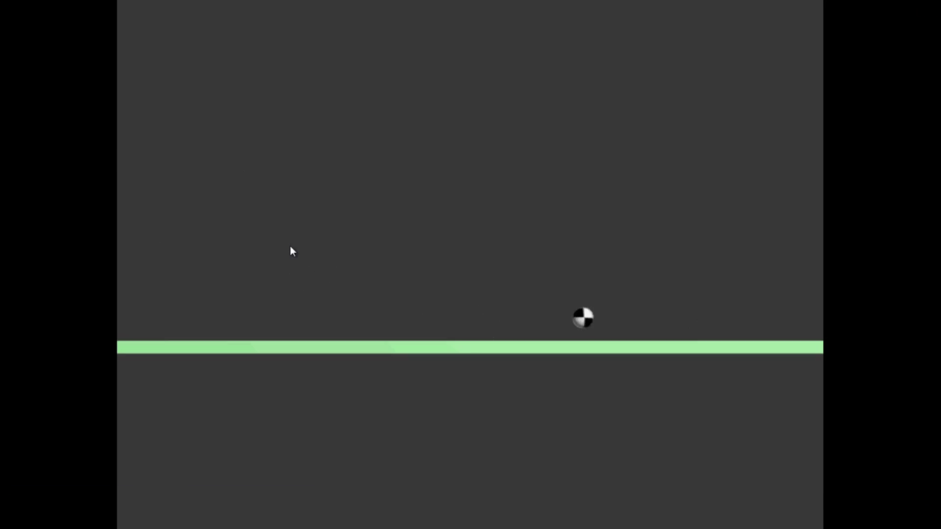
{"action": "key", "text": "Escape"}
{"action": "left_click_drag", "start_coordinate": [294, 12], "coordinate": [485, 55]}
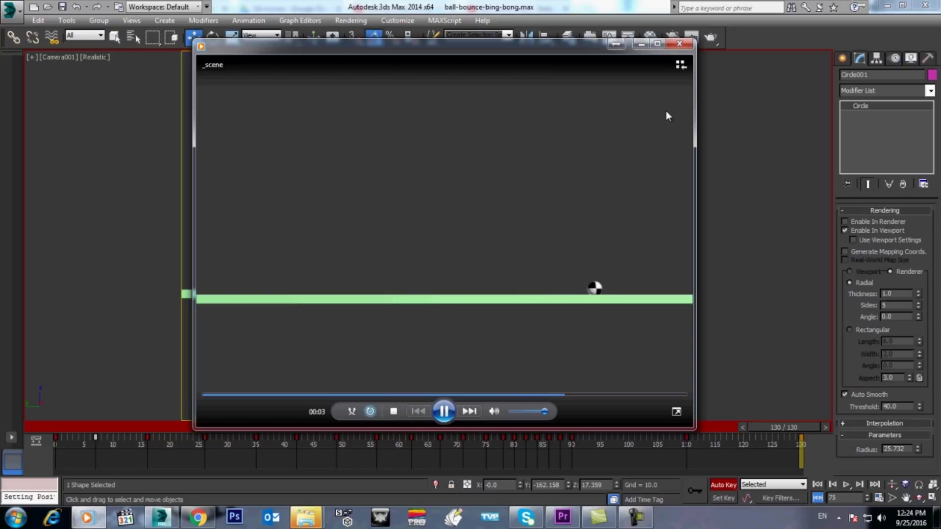
{"action": "left_click", "coordinate": [678, 46]}
{"action": "left_click", "coordinate": [636, 517]}
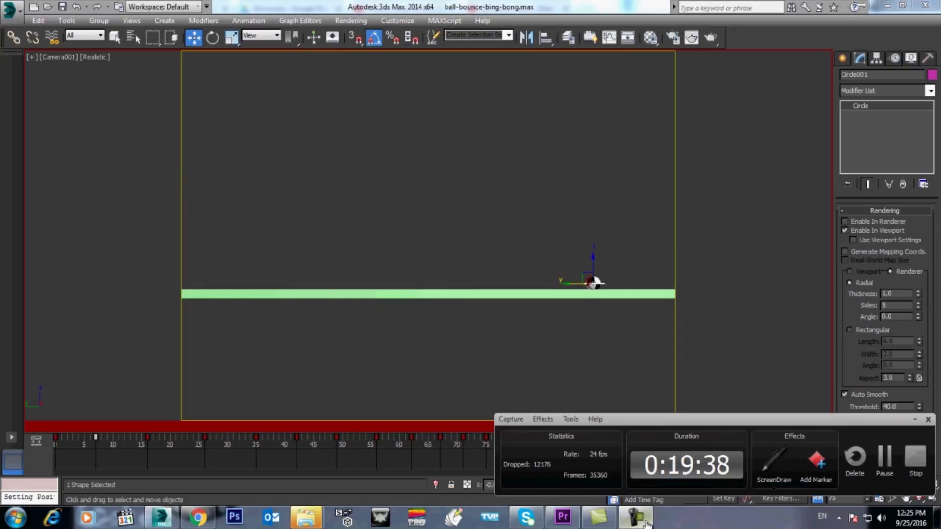
{"action": "left_click", "coordinate": [884, 457]}
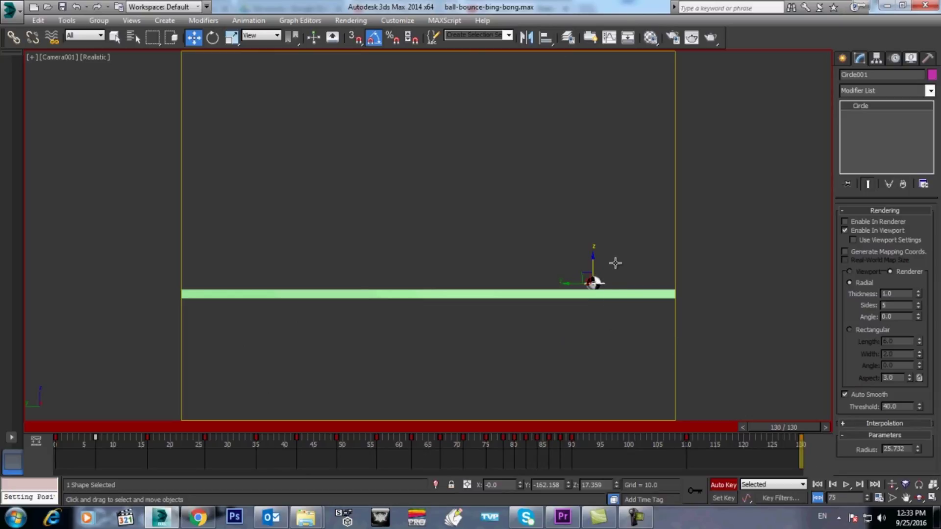
Select the ball sphere and create a rotation key for it at frame 0 from its PRS parameters
{"action": "left_click", "coordinate": [596, 271]}
{"action": "left_click", "coordinate": [594, 282]}
{"action": "key", "text": "e"}
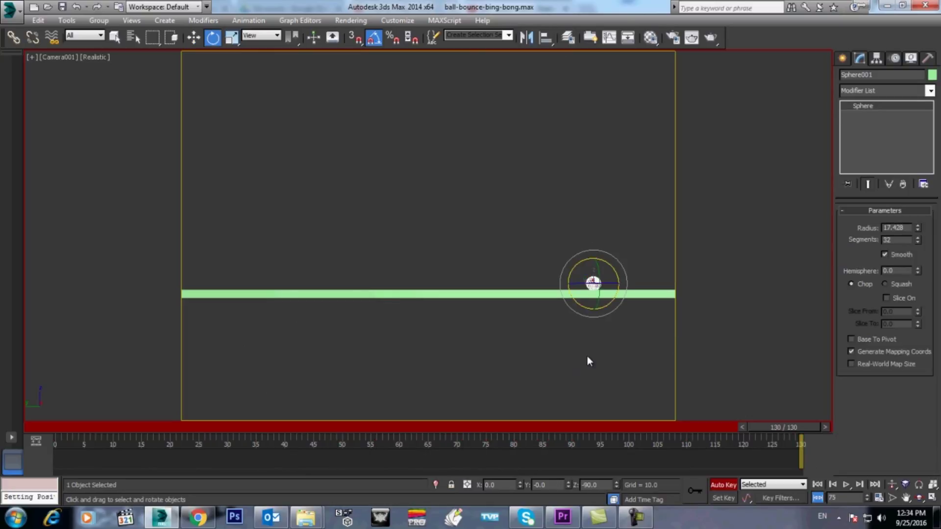
{"action": "left_click", "coordinate": [51, 428]}
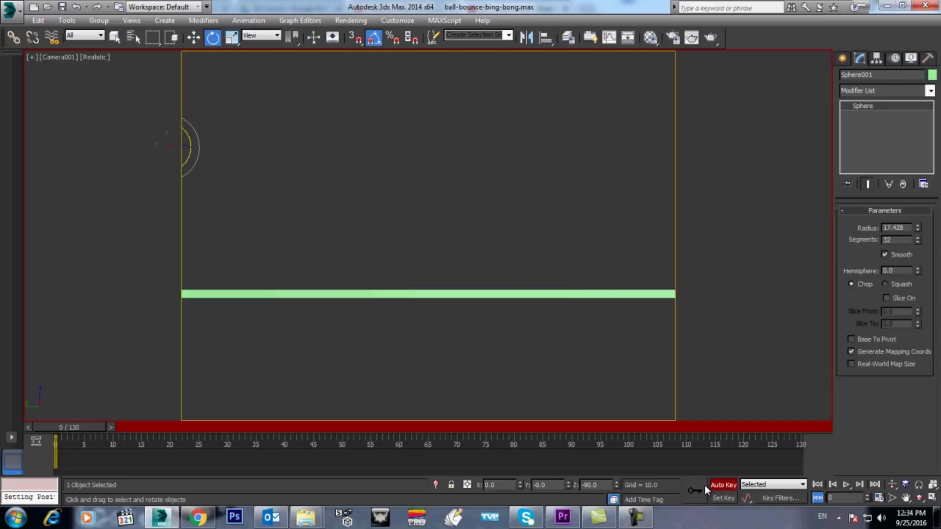
{"action": "left_click", "coordinate": [895, 59]}
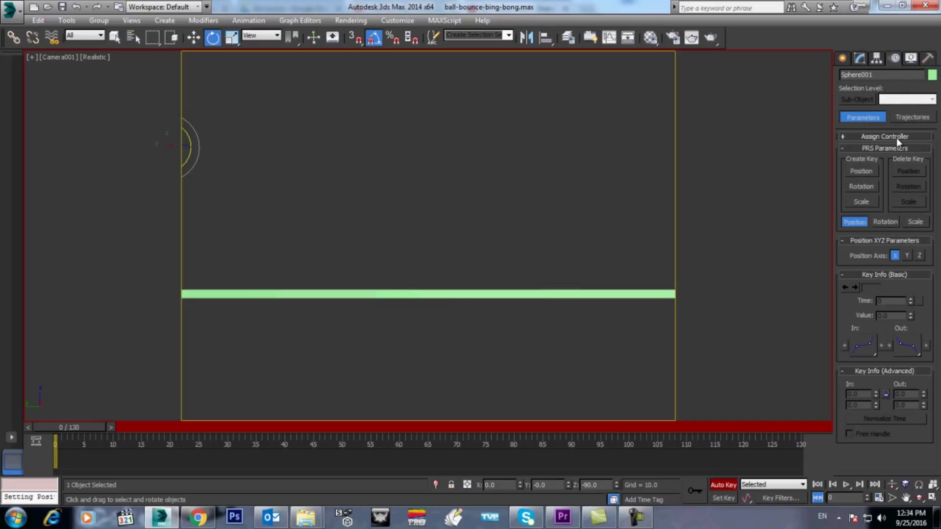
{"action": "left_click", "coordinate": [867, 189]}
At frame 88, rotate the ball several full turns about its X axis to key its spin
{"action": "left_click_drag", "start_coordinate": [58, 435], "coordinate": [541, 439]}
{"action": "key", "text": "e"}
{"action": "left_click_drag", "start_coordinate": [580, 264], "coordinate": [764, 288]}
{"action": "left_click_drag", "start_coordinate": [862, 289], "coordinate": [148, 287]}
{"action": "left_click_drag", "start_coordinate": [244, 271], "coordinate": [741, 244]}
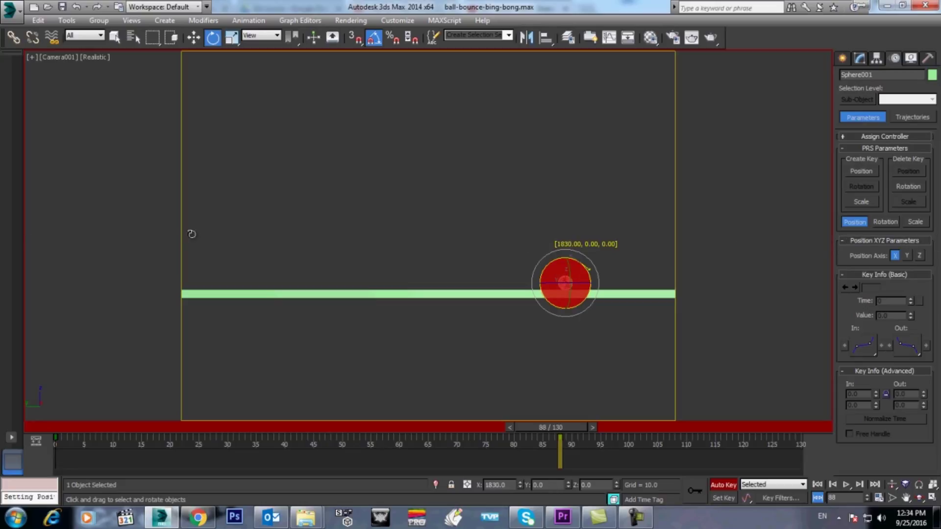
{"action": "left_click_drag", "start_coordinate": [443, 212], "coordinate": [443, 214]}
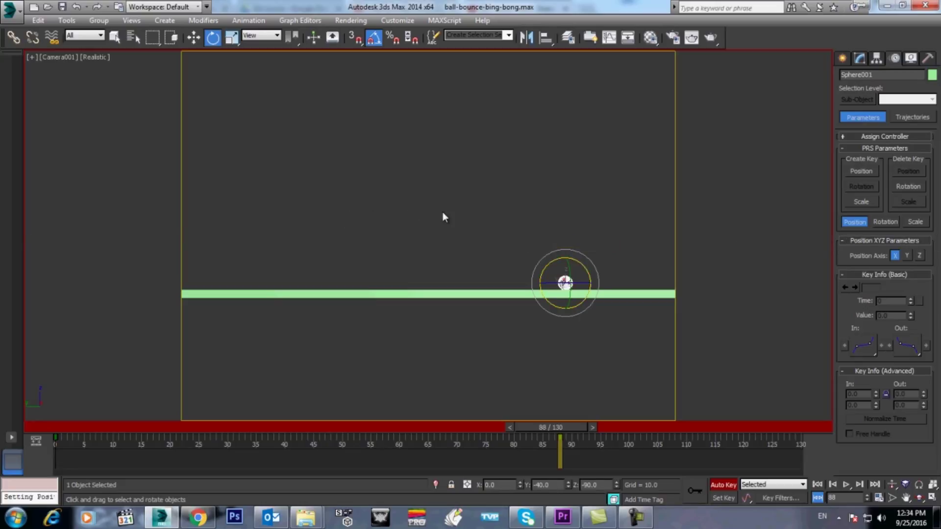
{"action": "mouse_move", "coordinate": [573, 431]}
{"action": "left_mouse_down"}
{"action": "mouse_move", "coordinate": [598, 423]}
{"action": "mouse_move", "coordinate": [792, 425]}
{"action": "mouse_move", "coordinate": [651, 427]}
{"action": "mouse_move", "coordinate": [681, 427]}
{"action": "left_mouse_up"}
{"action": "key", "text": "e"}
{"action": "mouse_move", "coordinate": [764, 460]}
{"action": "right_mouse_down", "text": "ctrl+alt"}
{"action": "mouse_move", "coordinate": [510, 460]}
{"action": "mouse_move", "coordinate": [646, 458]}
{"action": "right_mouse_up", "text": "ctrl+alt"}
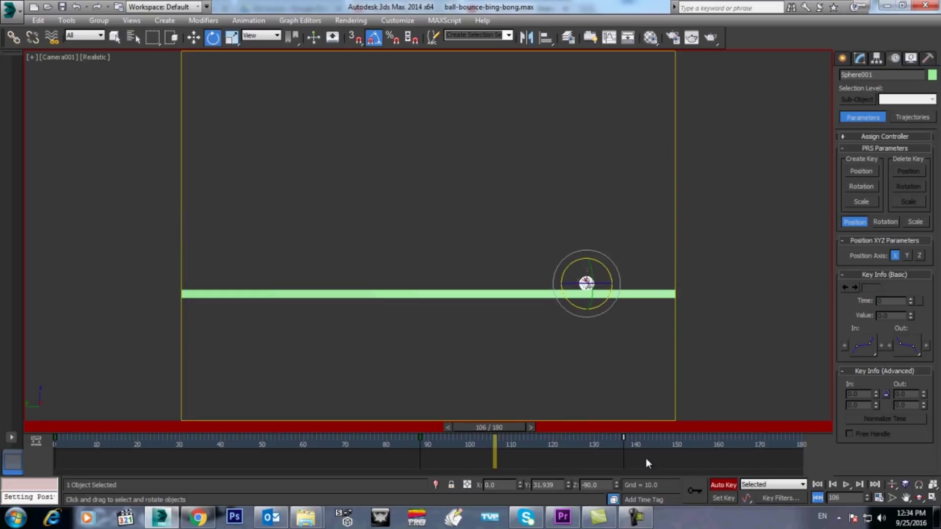
{"action": "right_click_drag", "start_coordinate": [504, 455], "coordinate": [654, 465], "text": "ctrl+alt"}
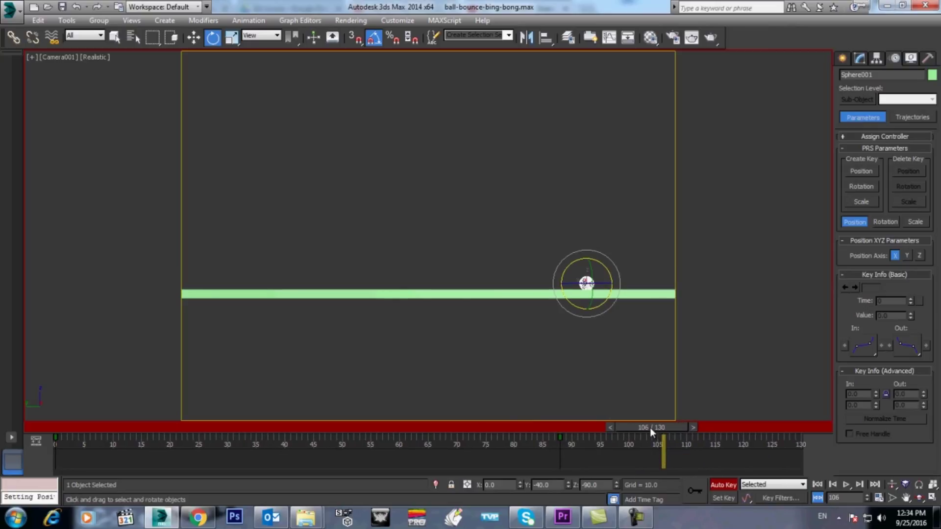
{"action": "key", "text": "F3"}
{"action": "left_click", "coordinate": [515, 197]}
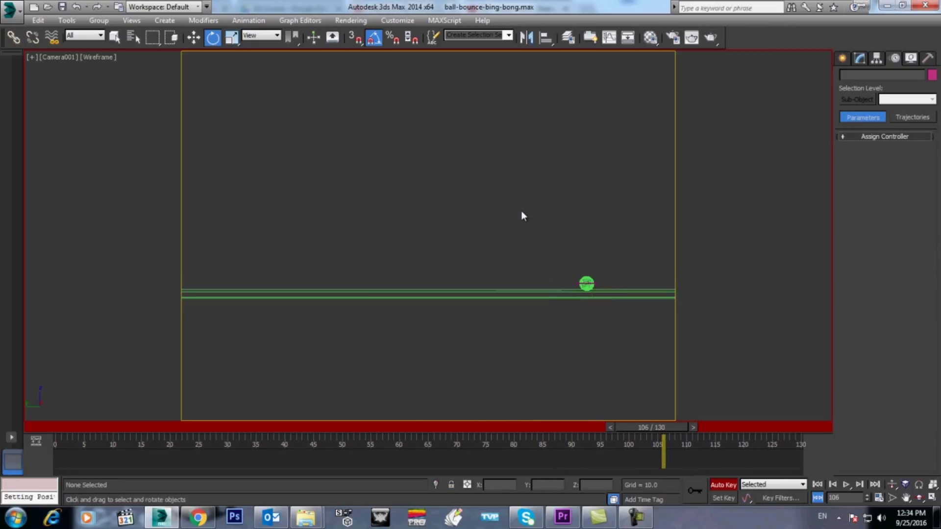
{"action": "key", "text": "F4"}
{"action": "key", "text": "F4"}
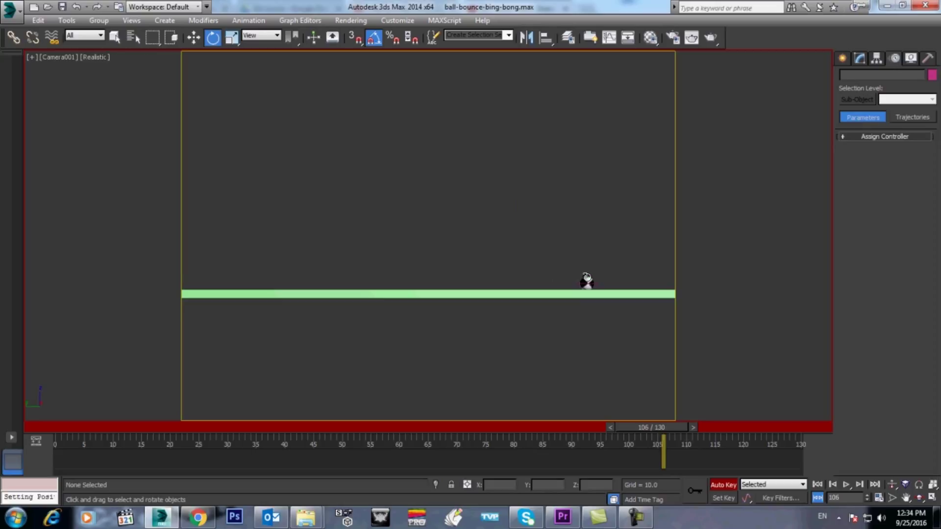
{"action": "left_click", "coordinate": [587, 283]}
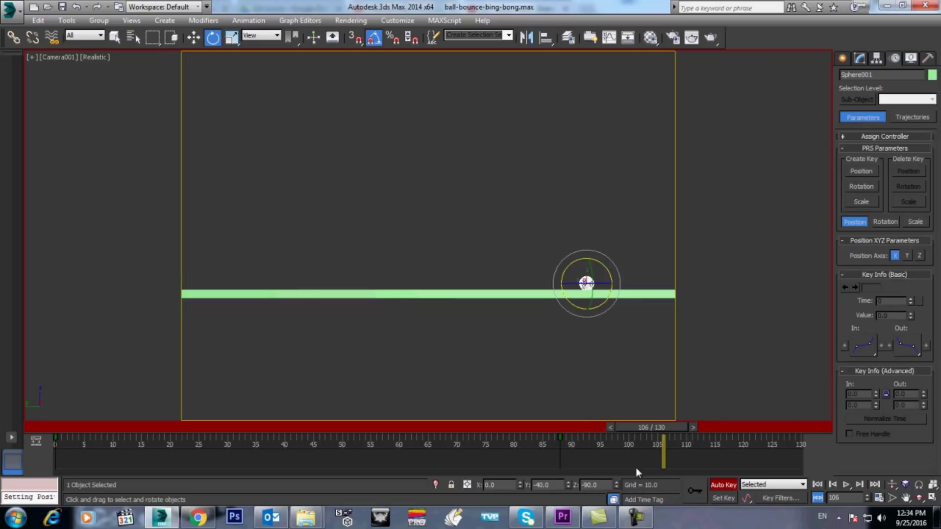
Rotate the ball further about its X axis at frame 119 to key its continued roll
{"action": "left_click_drag", "start_coordinate": [662, 427], "coordinate": [573, 429]}
{"action": "left_click_drag", "start_coordinate": [625, 431], "coordinate": [805, 437]}
{"action": "left_click_drag", "start_coordinate": [701, 436], "coordinate": [743, 436]}
{"action": "key", "text": "e"}
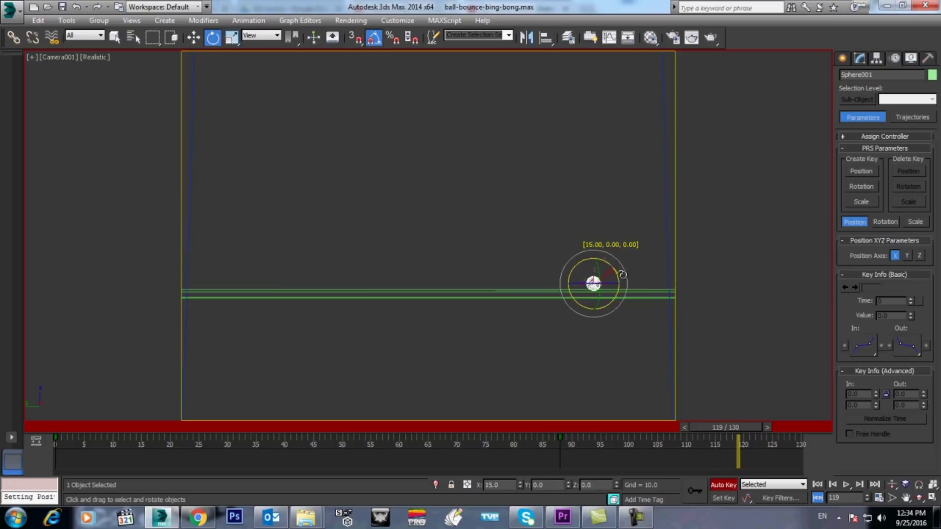
{"action": "left_click_drag", "start_coordinate": [622, 274], "coordinate": [668, 310]}
Review the roll from frame 88 onward, and key a small rotation of the ball about its X axis at frame 130
{"action": "left_click_drag", "start_coordinate": [561, 430], "coordinate": [667, 431]}
{"action": "key", "text": "q"}
{"action": "left_click_drag", "start_coordinate": [748, 431], "coordinate": [801, 430]}
{"action": "key", "text": "e"}
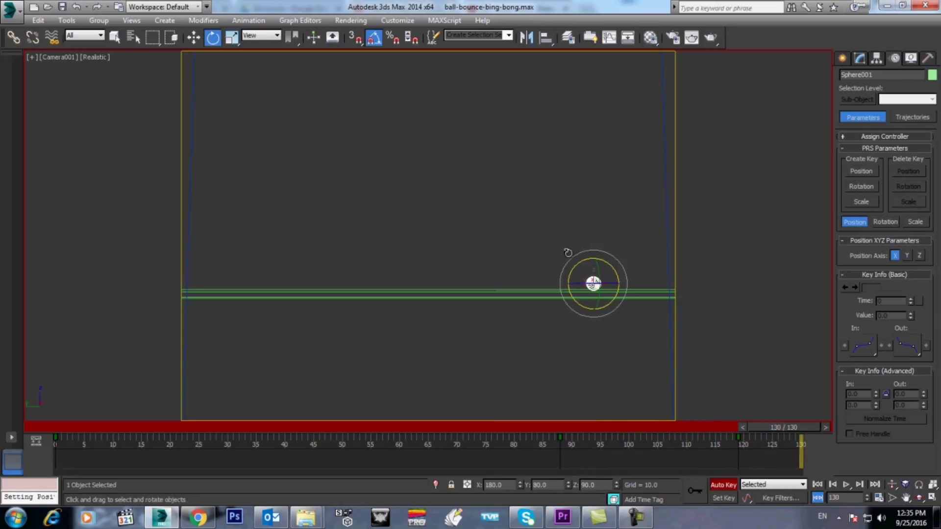
{"action": "left_click_drag", "start_coordinate": [581, 263], "coordinate": [575, 266]}
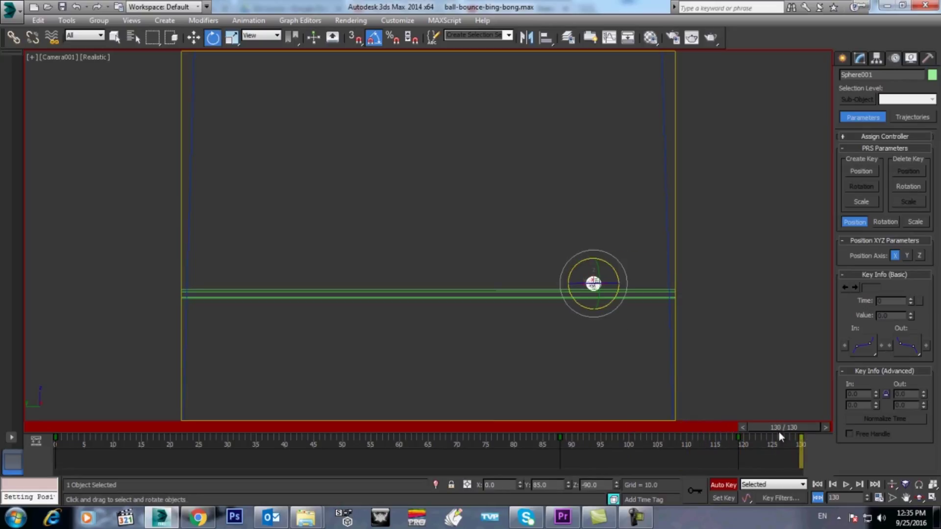
Deselect the ball, scrub through the timeline to check its rolling motion, and open the Curve Editor full size
{"action": "left_click", "coordinate": [461, 251]}
{"action": "left_click_drag", "start_coordinate": [781, 425], "coordinate": [713, 427]}
{"action": "left_click_drag", "start_coordinate": [552, 428], "coordinate": [829, 418]}
{"action": "key", "text": "e"}
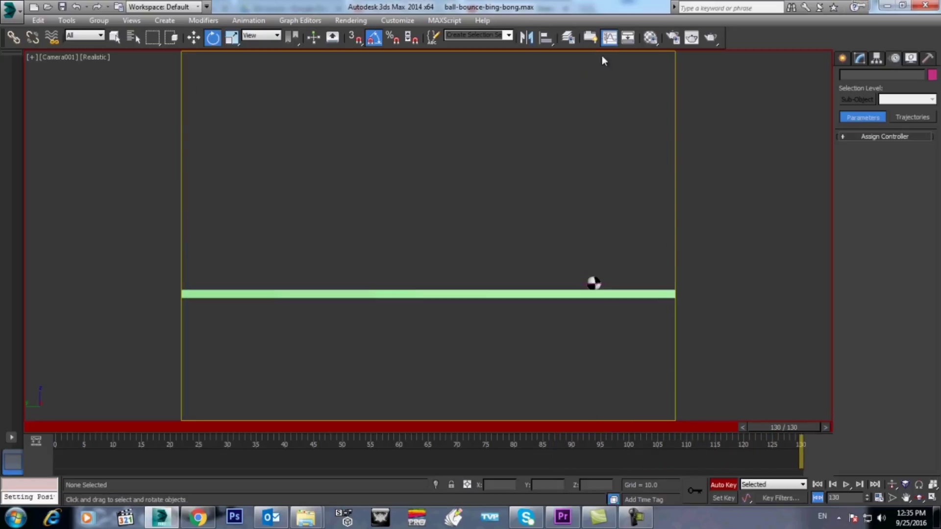
{"action": "left_click", "coordinate": [778, 73]}
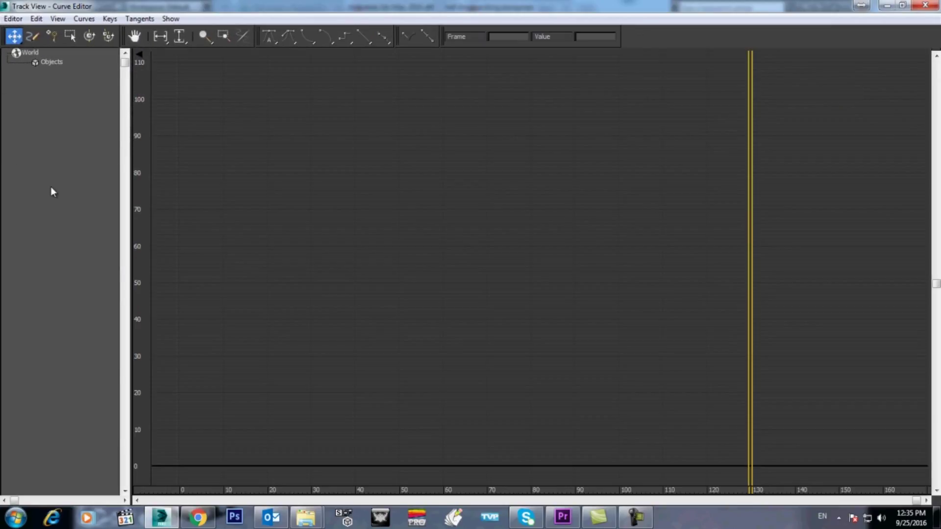
Close the Curve Editor and the full-screen preview, and switch back to the 3ds Max scene
{"action": "left_click", "coordinate": [924, 5]}
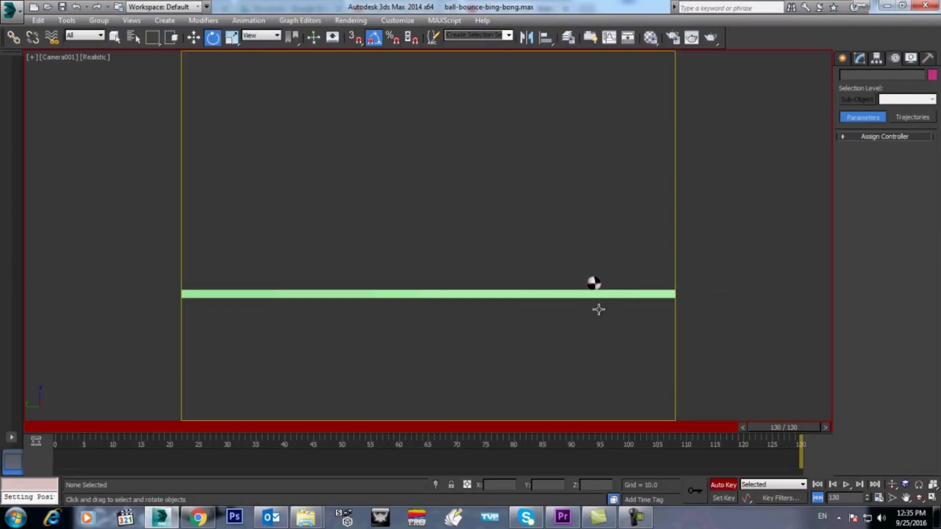
{"action": "left_click", "coordinate": [595, 284]}
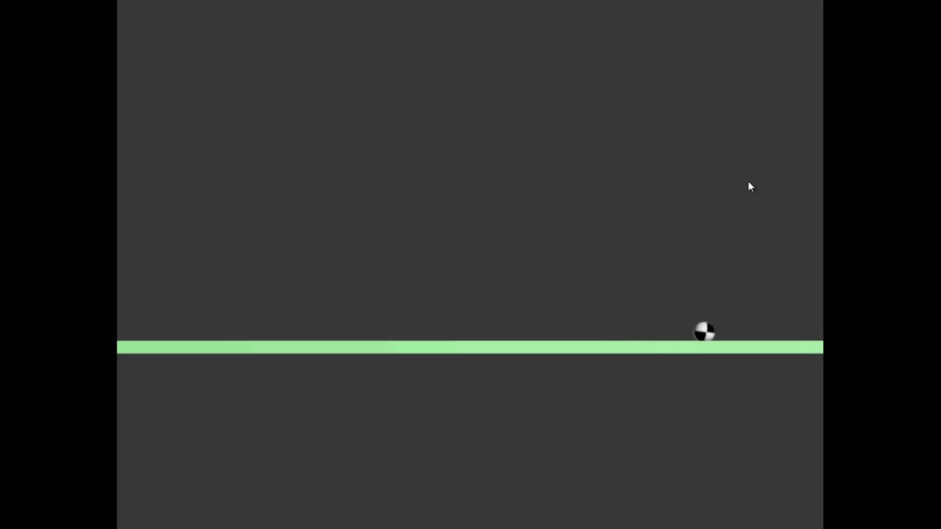
{"action": "mouse_move", "coordinate": [820, 156]}
{"action": "left_click", "coordinate": [929, 10]}
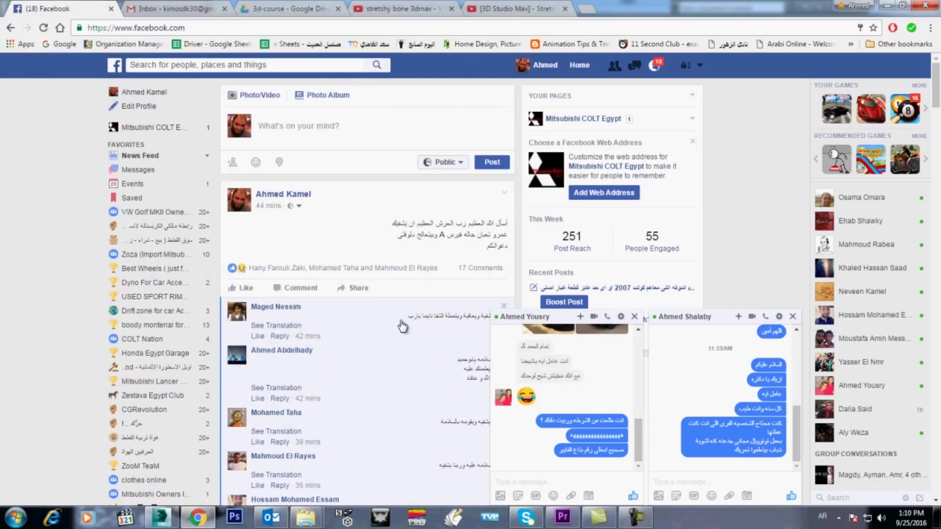
{"action": "left_click", "coordinate": [162, 518]}
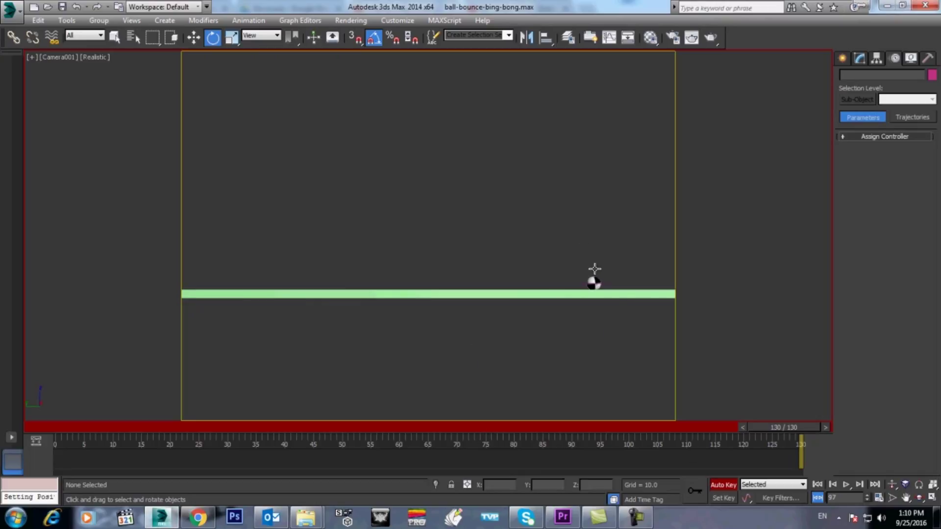
Select the ball sphere at frame 91 and set up a close, slightly raised Perspective view with Shaded display
{"action": "left_click", "coordinate": [605, 285]}
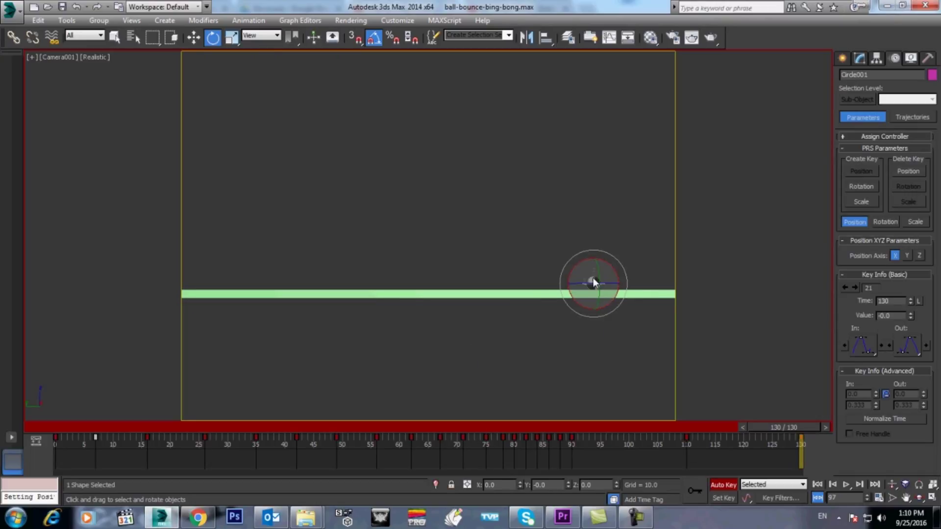
{"action": "left_click", "coordinate": [593, 283]}
{"action": "mouse_move", "coordinate": [586, 433]}
{"action": "left_mouse_down"}
{"action": "mouse_move", "coordinate": [567, 428]}
{"action": "mouse_move", "coordinate": [575, 429]}
{"action": "left_mouse_up"}
{"action": "key", "text": "p"}
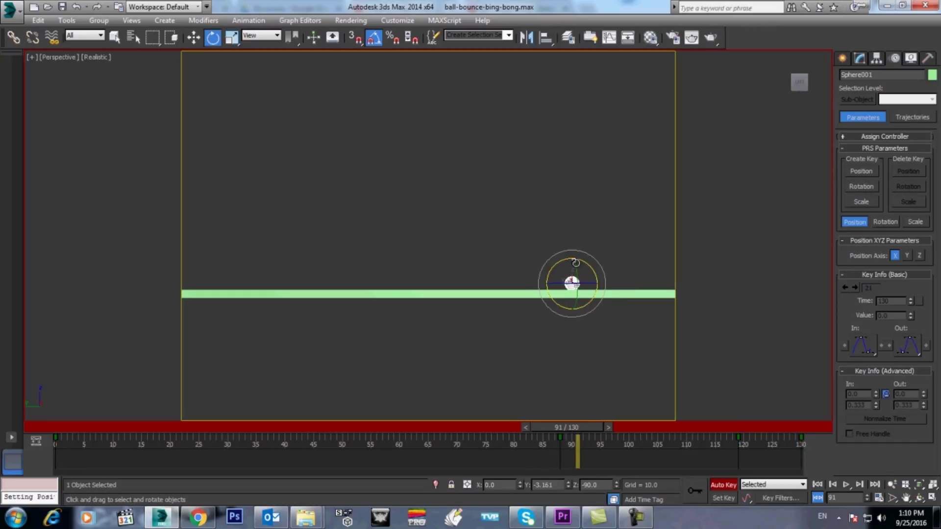
{"action": "key", "text": "z"}
{"action": "middle_click_drag", "start_coordinate": [529, 267], "coordinate": [529, 269], "text": "alt"}
{"action": "scroll", "coordinate": [529, 267], "scroll_direction": "down", "scroll_amount": 2}
{"action": "left_click", "coordinate": [97, 56]}
{"action": "left_click", "coordinate": [117, 80]}
{"action": "middle_click_drag", "start_coordinate": [410, 349], "coordinate": [427, 337], "text": "alt"}
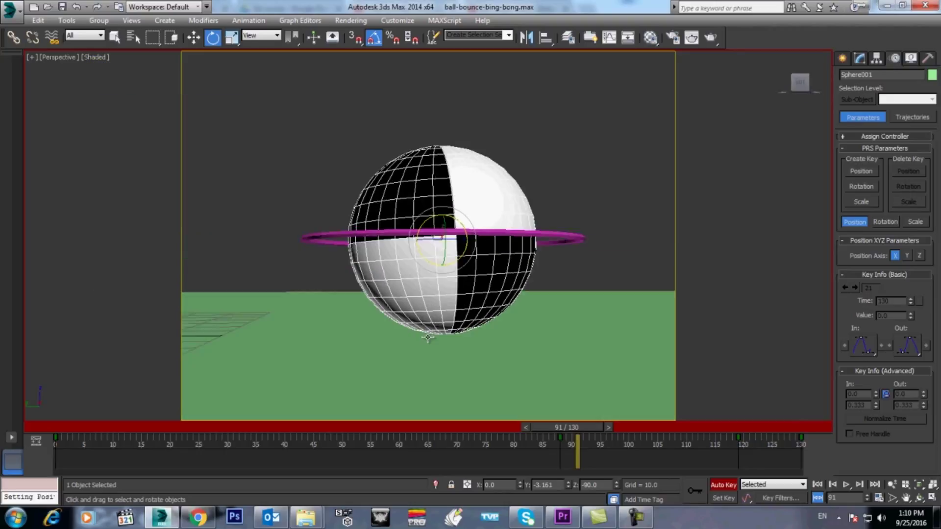
{"action": "scroll", "coordinate": [427, 338], "scroll_direction": "down", "scroll_amount": 3}
{"action": "middle_click_drag", "start_coordinate": [427, 382], "coordinate": [486, 396], "text": "alt"}
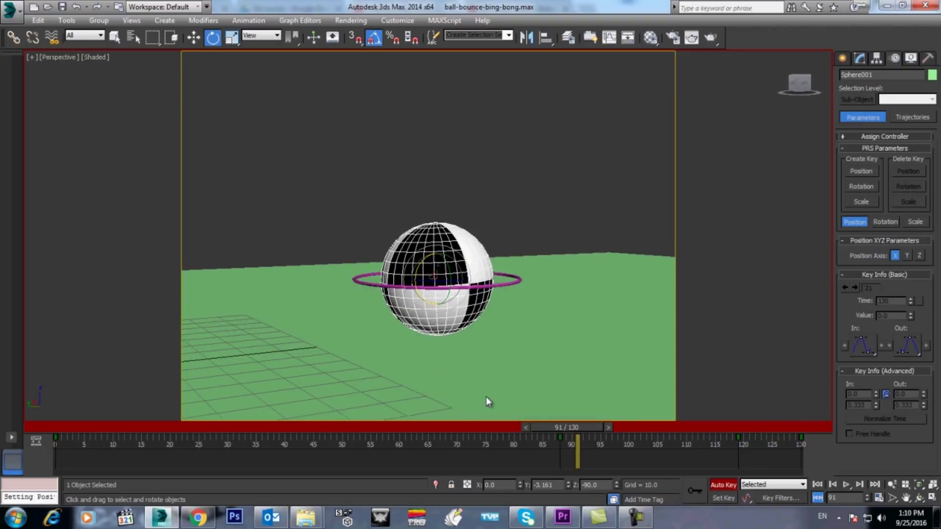
Review the ball's roll after frame 88 and adjust its rotation key about the X axis at frame 119
{"action": "mouse_move", "coordinate": [571, 428]}
{"action": "left_mouse_down"}
{"action": "mouse_move", "coordinate": [563, 429]}
{"action": "mouse_move", "coordinate": [670, 439]}
{"action": "left_mouse_up"}
{"action": "key", "text": "e"}
{"action": "scroll", "coordinate": [622, 391], "scroll_direction": "up", "scroll_amount": 2}
{"action": "scroll", "coordinate": [586, 313], "scroll_direction": "up", "scroll_amount": 2}
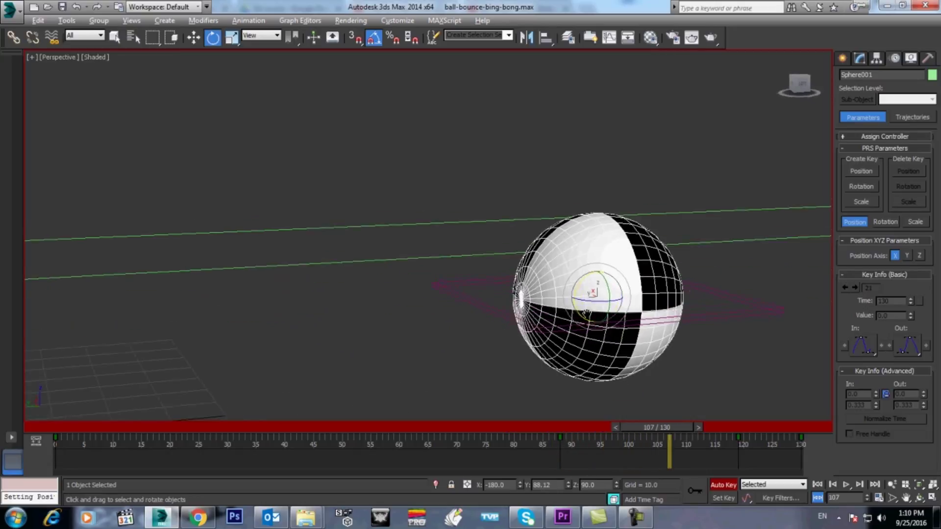
{"action": "scroll", "coordinate": [586, 314], "scroll_direction": "down", "scroll_amount": 8}
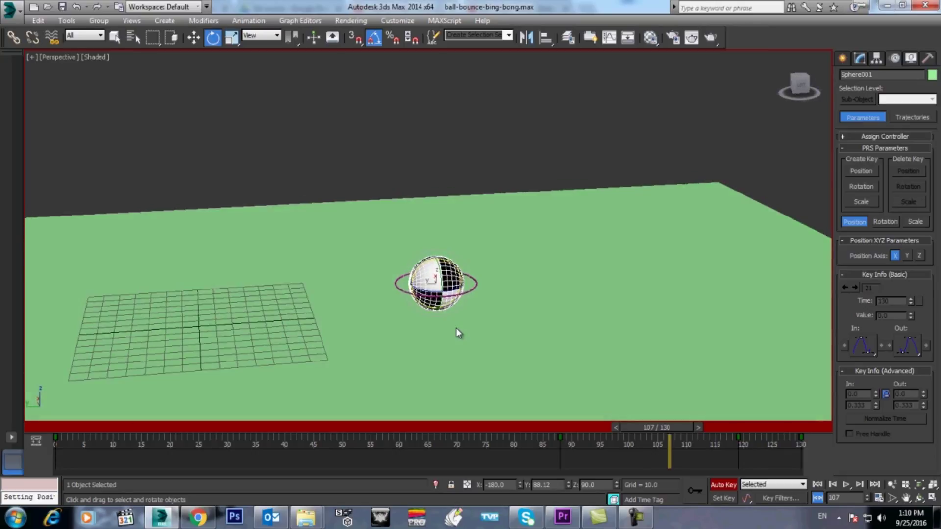
{"action": "scroll", "coordinate": [456, 333], "scroll_direction": "down", "scroll_amount": 1}
{"action": "left_click_drag", "start_coordinate": [667, 428], "coordinate": [735, 432]}
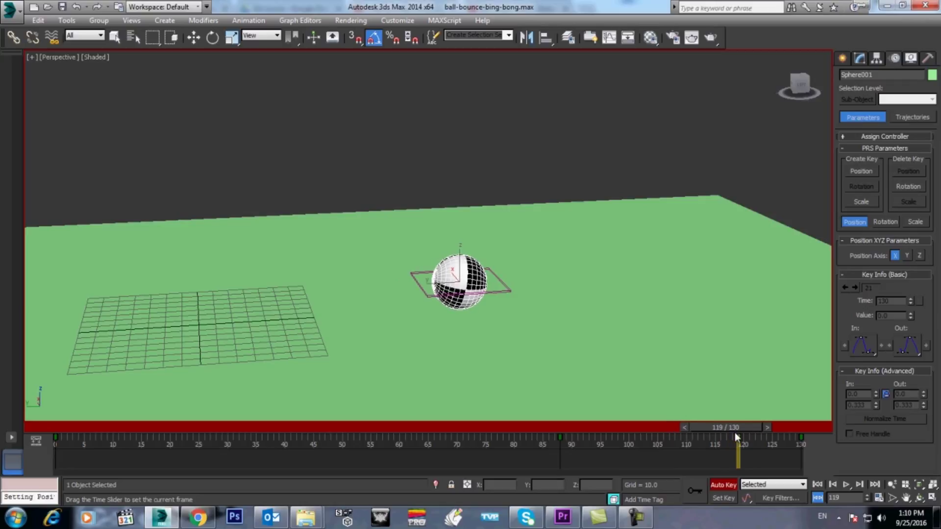
{"action": "key", "text": "e"}
{"action": "key", "text": "F3"}
{"action": "left_click_drag", "start_coordinate": [446, 263], "coordinate": [456, 267]}
{"action": "mouse_move", "coordinate": [738, 428]}
{"action": "left_mouse_down"}
{"action": "mouse_move", "coordinate": [626, 432]}
{"action": "mouse_move", "coordinate": [738, 430]}
{"action": "left_mouse_up"}
{"action": "left_click_drag", "start_coordinate": [441, 263], "coordinate": [464, 261]}
{"action": "left_click_drag", "start_coordinate": [564, 431], "coordinate": [727, 429]}
{"action": "key", "text": "e"}
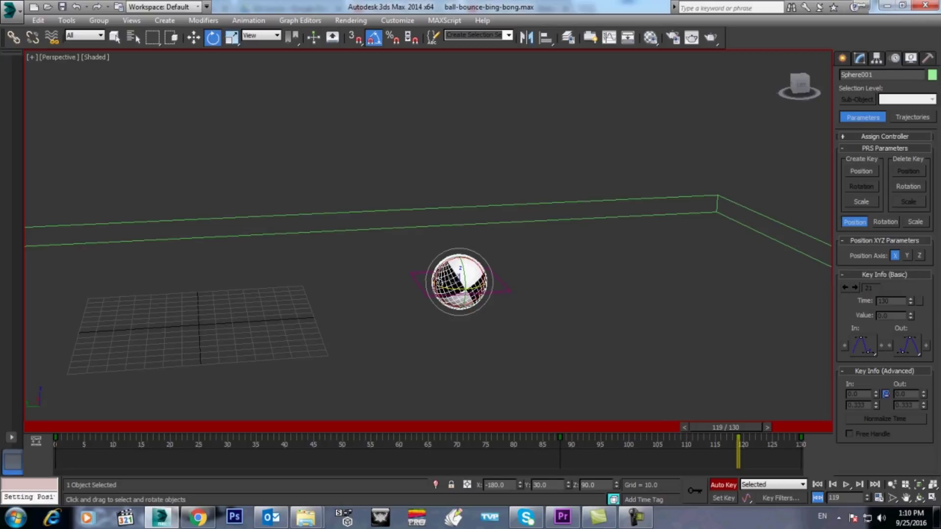
Open the ball's Y Rotation curve in the Curve Editor and raise the incoming tangent handle of the frame 88 key
{"action": "left_click", "coordinate": [610, 37]}
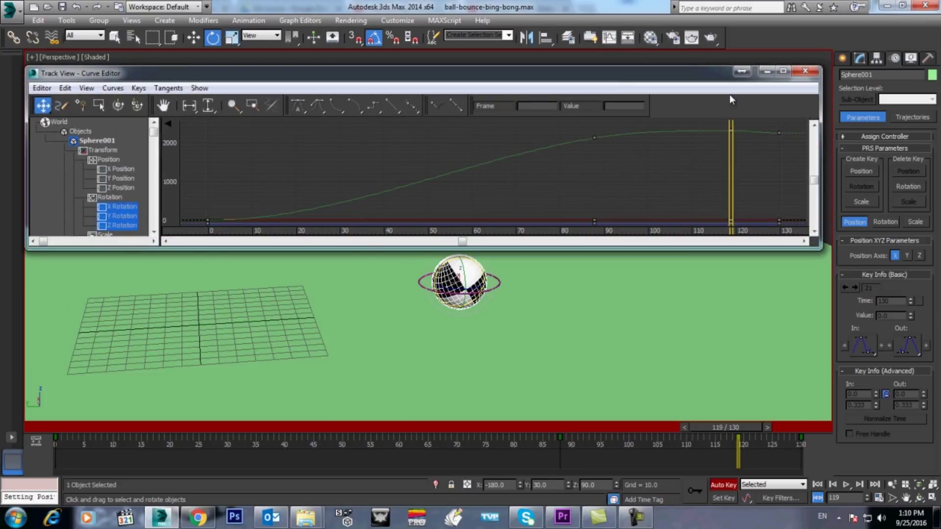
{"action": "left_click", "coordinate": [118, 207]}
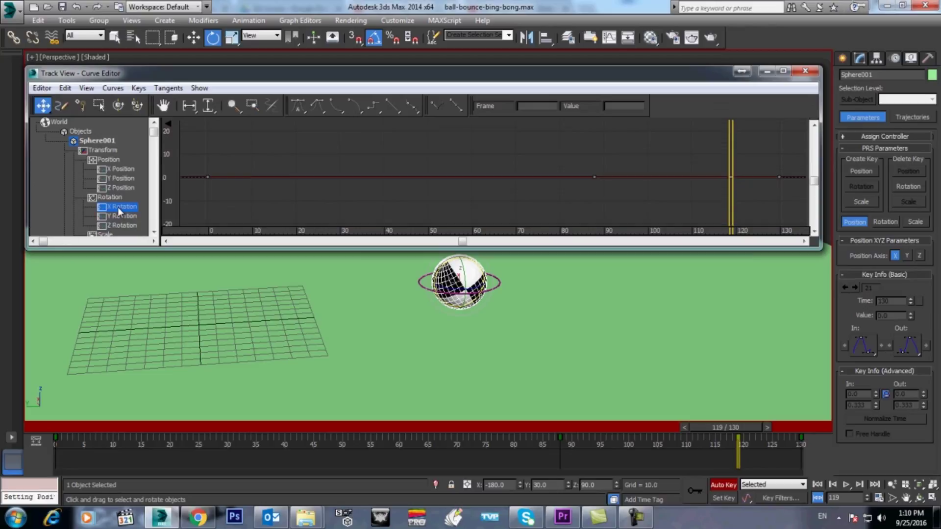
{"action": "left_click", "coordinate": [118, 217]}
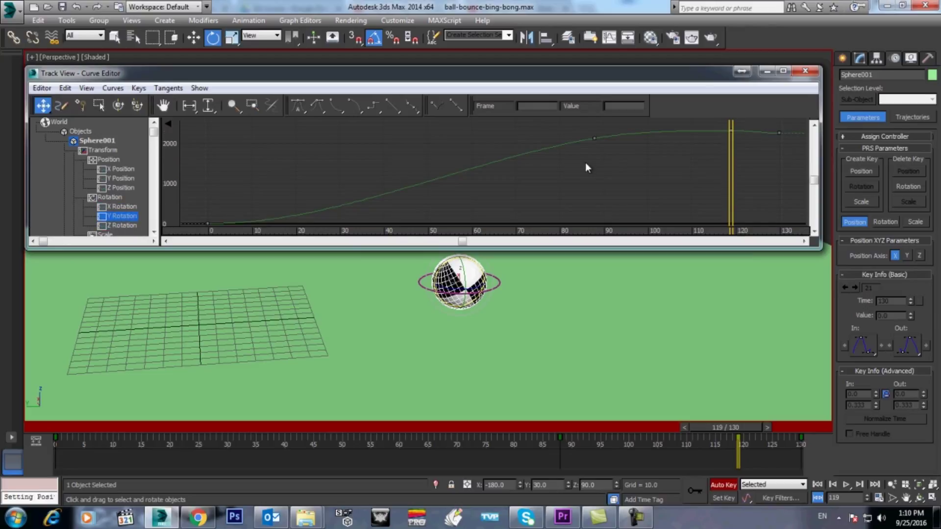
{"action": "middle_click_drag", "start_coordinate": [613, 162], "coordinate": [451, 168]}
{"action": "scroll", "coordinate": [422, 175], "scroll_direction": "up", "scroll_amount": 2}
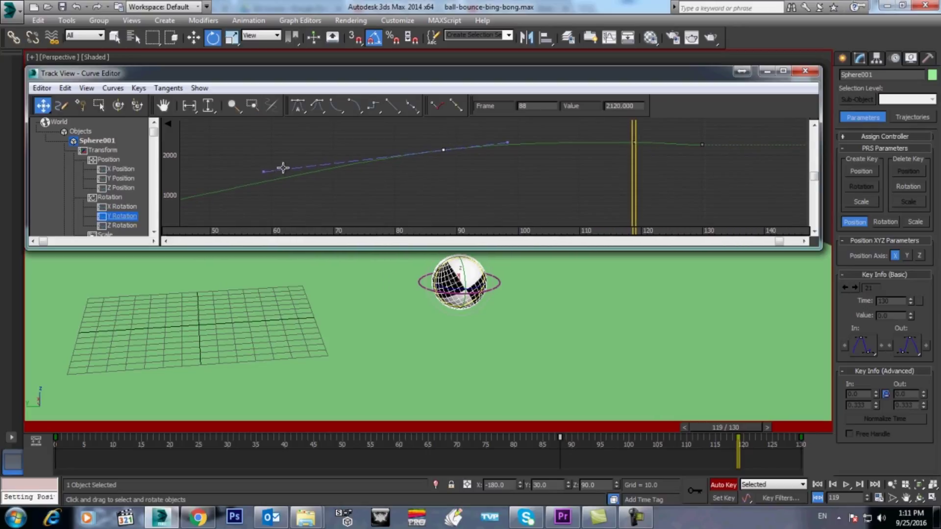
{"action": "left_click_drag", "start_coordinate": [261, 172], "coordinate": [261, 163]}
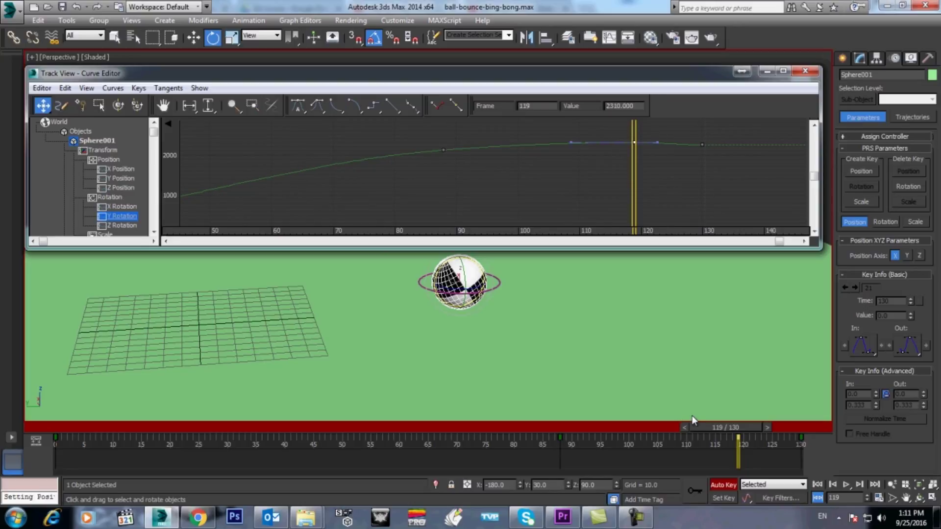
At frame 119, rotate the ball 40 degrees about its X axis, bringing its Y Rotation key to 2350
{"action": "left_click_drag", "start_coordinate": [716, 427], "coordinate": [721, 447]}
{"action": "key", "text": "e"}
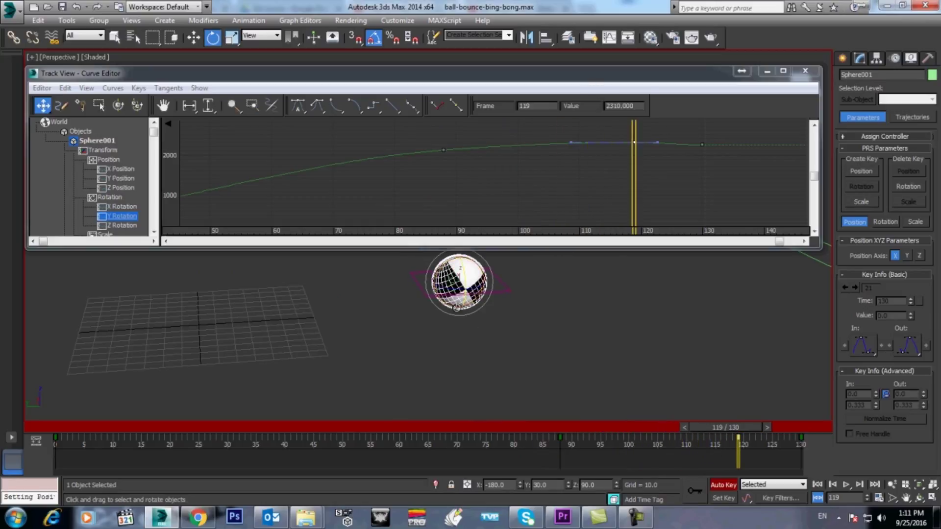
{"action": "left_click_drag", "start_coordinate": [443, 263], "coordinate": [465, 258]}
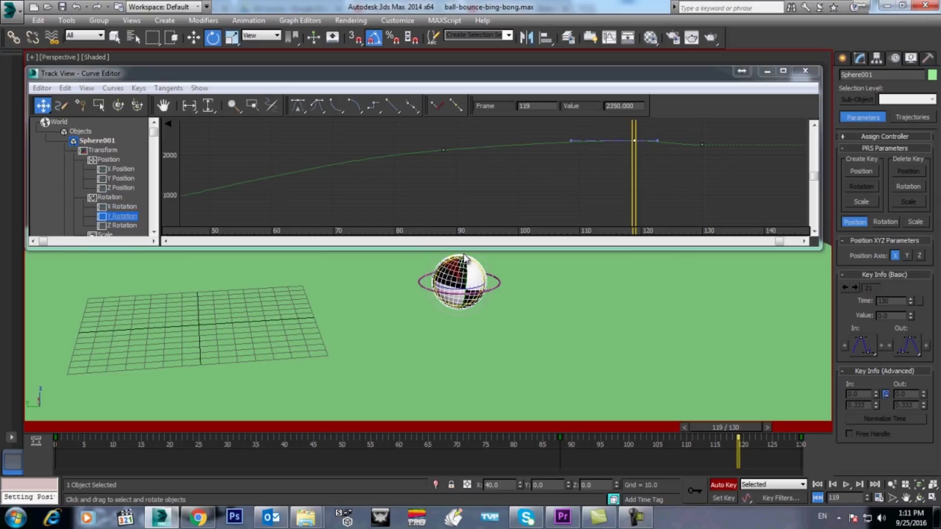
At frame 130, try rotating the ball about its X axis to bring its Y Rotation key to 2290
{"action": "left_click_drag", "start_coordinate": [735, 430], "coordinate": [808, 424]}
{"action": "key", "text": "e"}
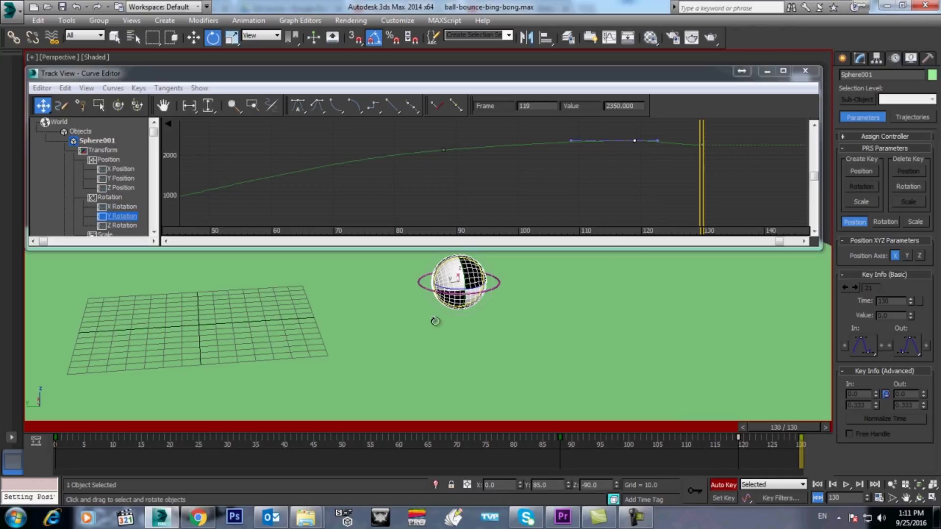
{"action": "left_click_drag", "start_coordinate": [441, 265], "coordinate": [469, 263]}
{"action": "left_click_drag", "start_coordinate": [780, 427], "coordinate": [796, 455]}
Delete the ball's rotation key at frame 130 and key a slight rotation about its X axis there, with the Y angle at -5
{"action": "left_click", "coordinate": [800, 452]}
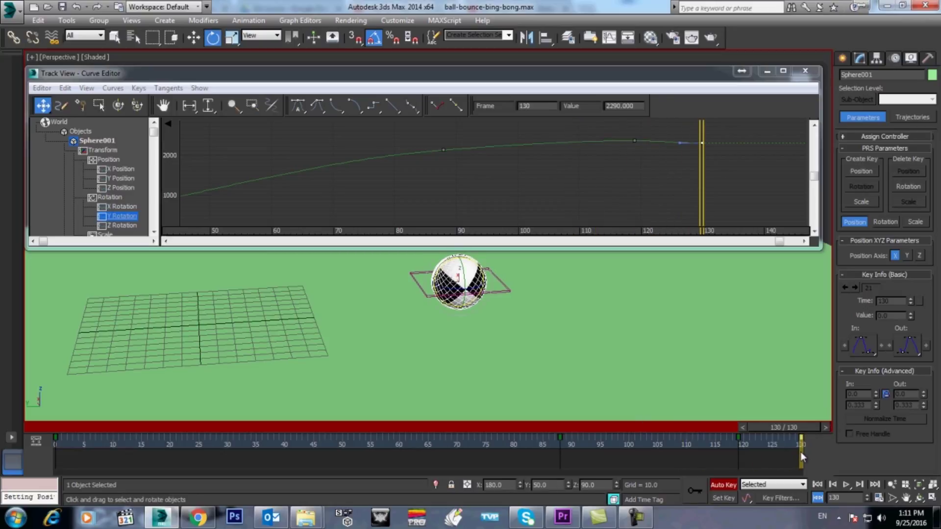
{"action": "key", "text": "Delete"}
{"action": "left_click_drag", "start_coordinate": [448, 257], "coordinate": [439, 272]}
{"action": "left_click_drag", "start_coordinate": [784, 431], "coordinate": [816, 432]}
{"action": "key", "text": "e"}
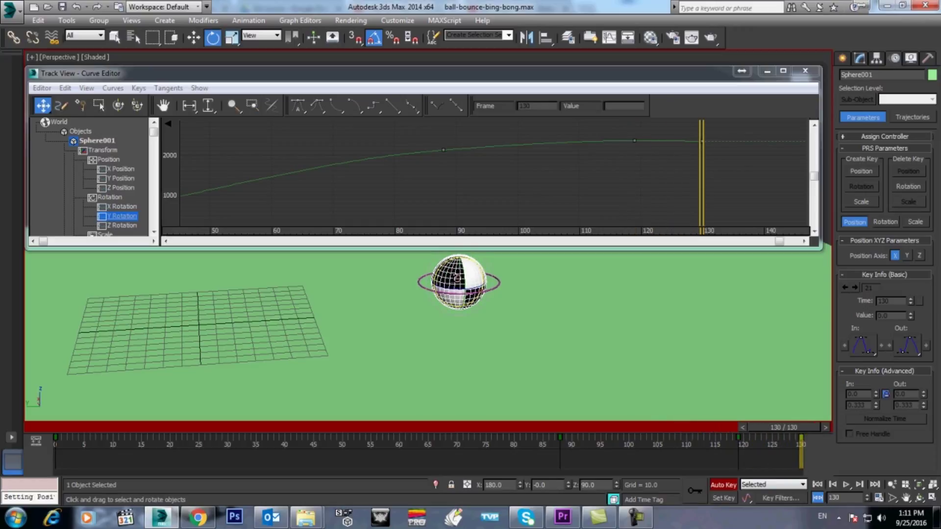
{"action": "left_click_drag", "start_coordinate": [440, 265], "coordinate": [446, 267]}
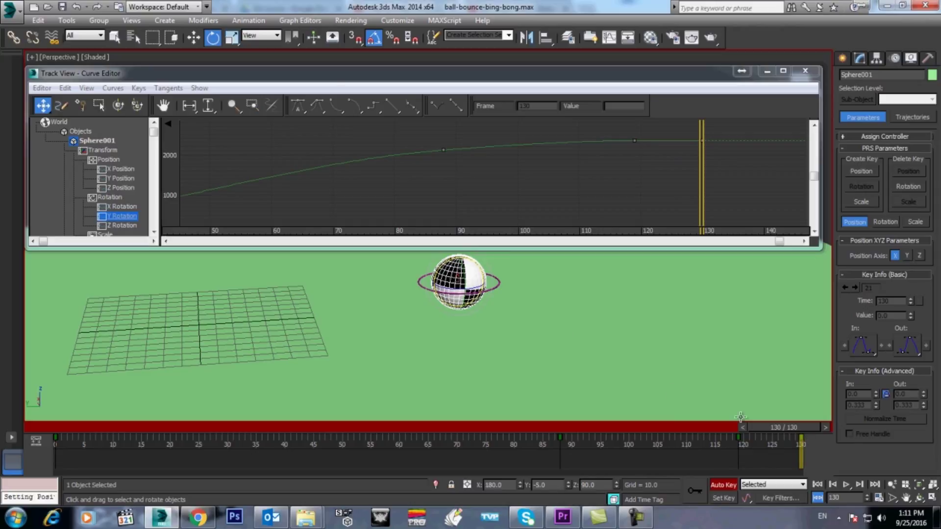
{"action": "left_click_drag", "start_coordinate": [770, 429], "coordinate": [819, 447]}
{"action": "key", "text": "e"}
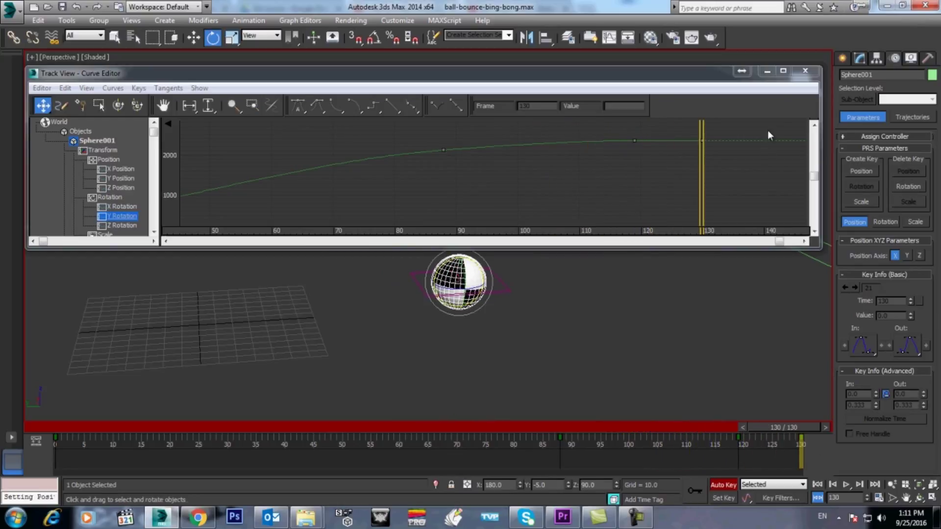
Close the Curve Editor and create a preview animation from the Camera001 view with nothing selected
{"action": "left_click", "coordinate": [805, 71]}
{"action": "key", "text": "c"}
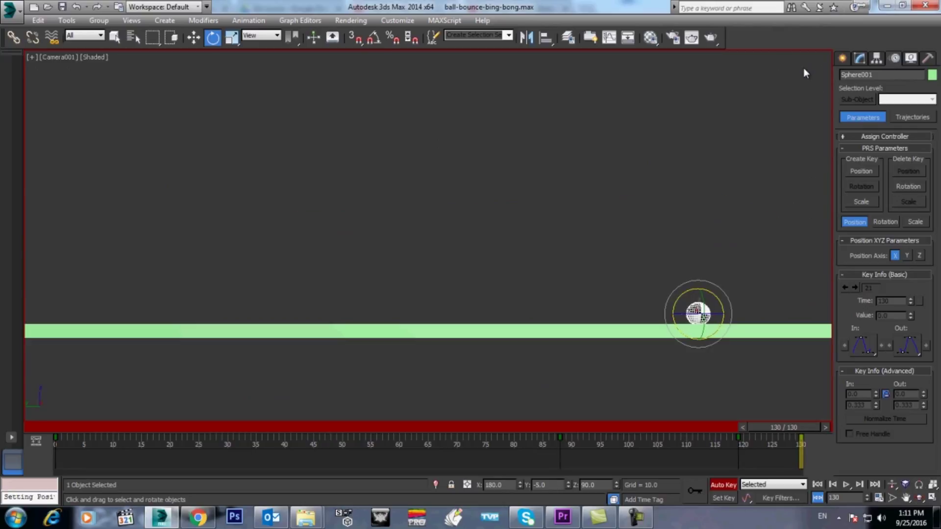
{"action": "left_click", "coordinate": [637, 172]}
{"action": "mouse_move", "coordinate": [500, 431]}
{"action": "left_mouse_down"}
{"action": "mouse_move", "coordinate": [444, 429]}
{"action": "mouse_move", "coordinate": [480, 428]}
{"action": "left_mouse_up"}
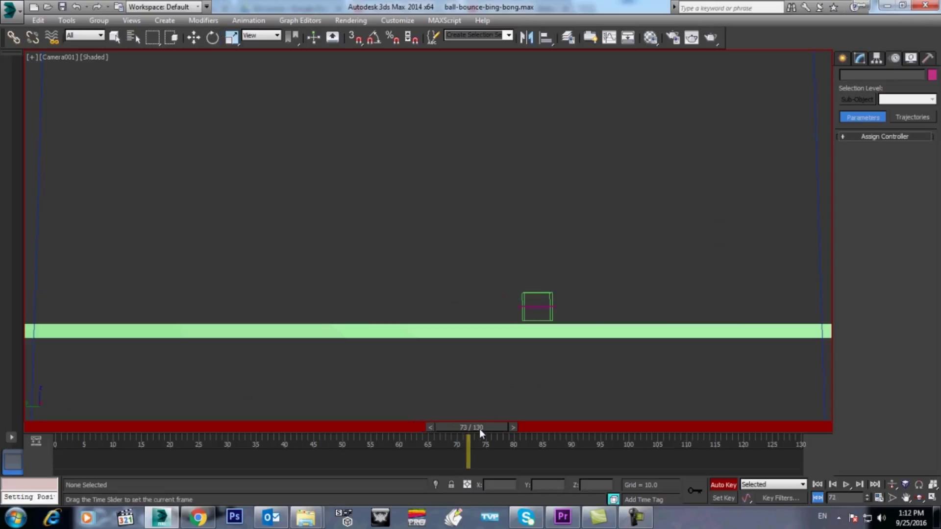
{"action": "left_click", "coordinate": [66, 20]}
{"action": "mouse_move", "coordinate": [158, 358]}
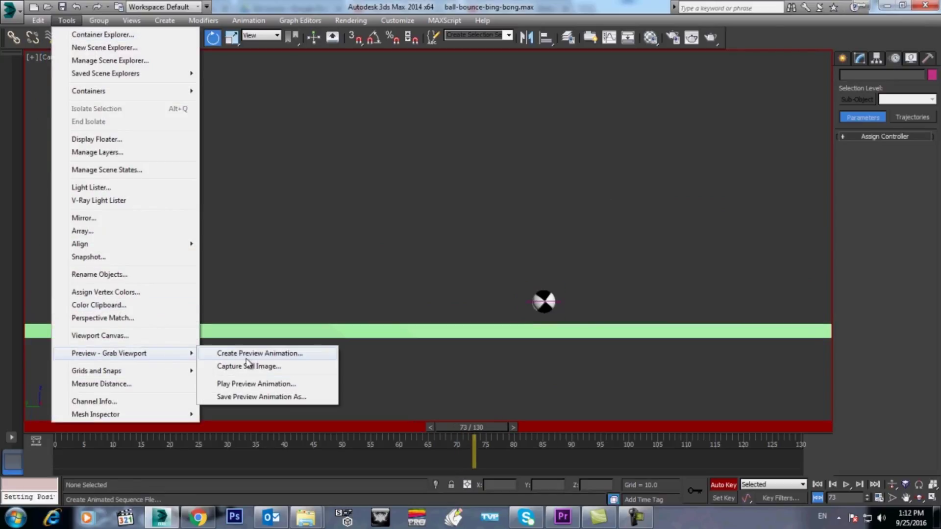
{"action": "left_click", "coordinate": [245, 353]}
{"action": "left_click", "coordinate": [502, 401]}
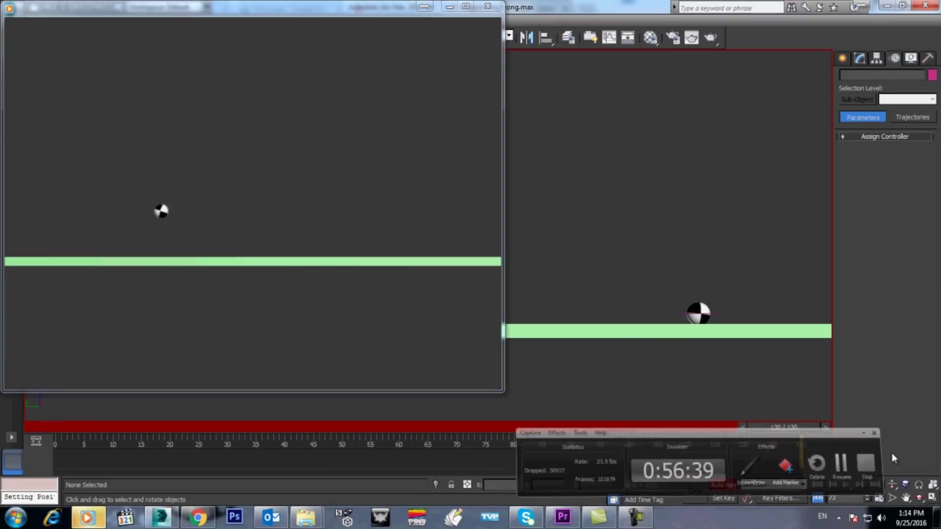
Watch the preview full screen to examine the ball's bounce and final roll, and close the player
{"action": "double_click", "coordinate": [245, 103]}
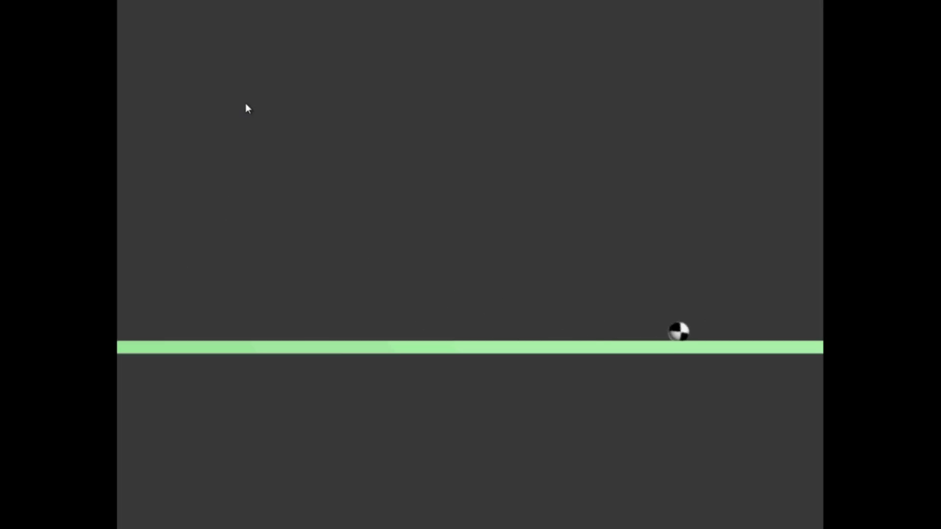
{"action": "mouse_move", "coordinate": [447, 281]}
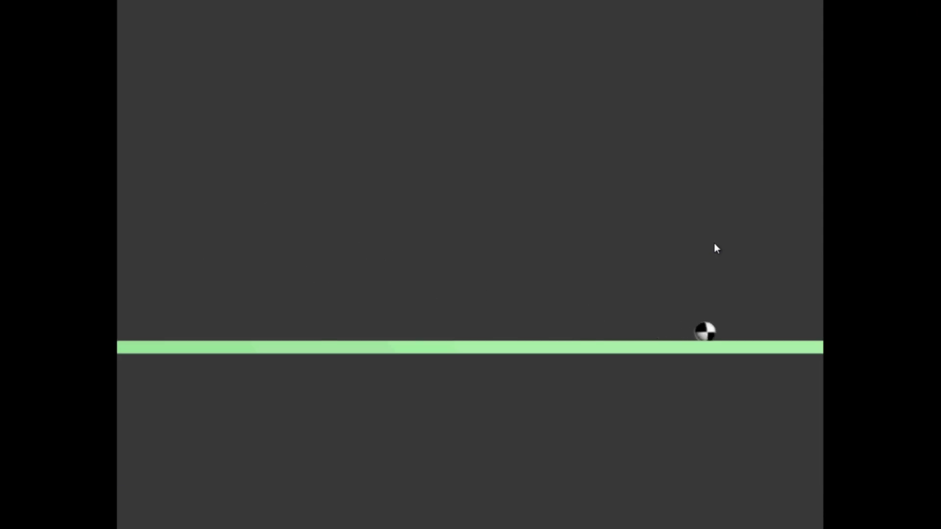
{"action": "mouse_move", "coordinate": [549, 391]}
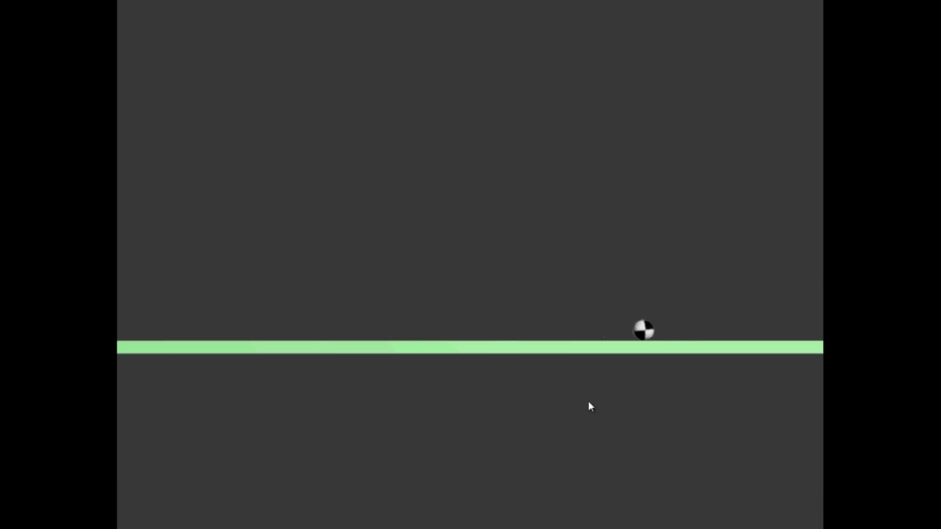
{"action": "double_click", "coordinate": [584, 240]}
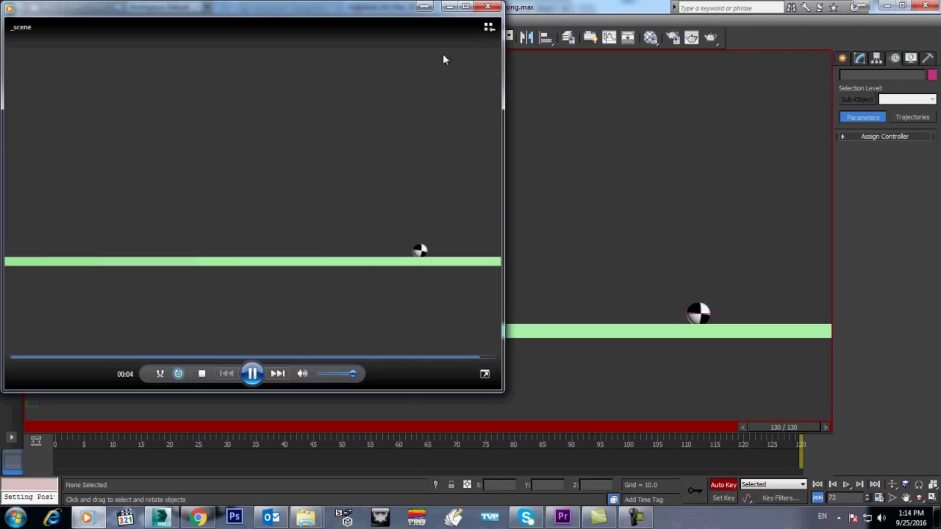
{"action": "left_click", "coordinate": [487, 6]}
Select the ball's circle controller, move to frame 90 and open its position curves in the Curve Editor
{"action": "left_click", "coordinate": [701, 305]}
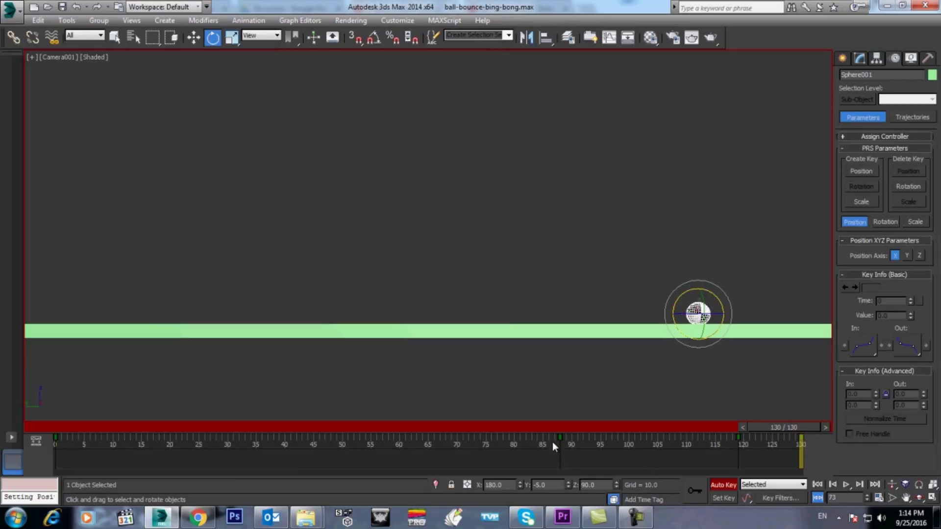
{"action": "left_click", "coordinate": [543, 428]}
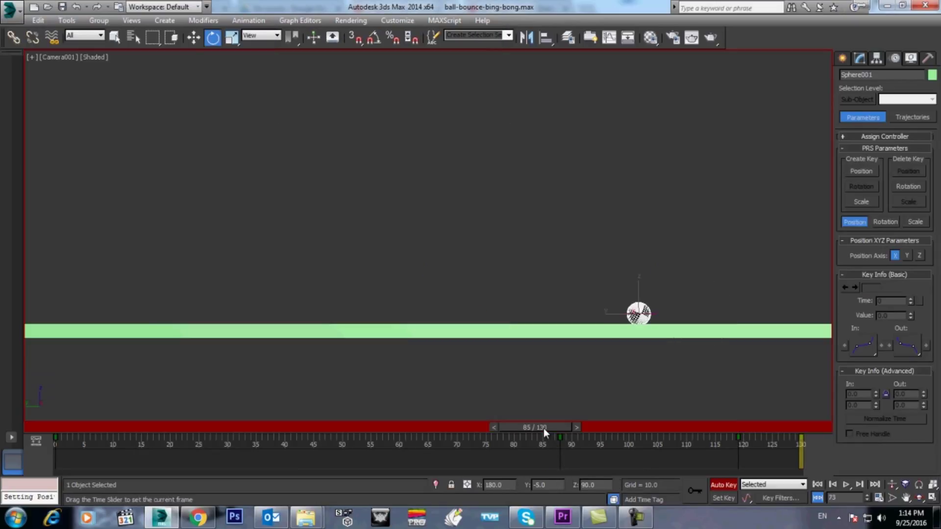
{"action": "left_click", "coordinate": [714, 290]}
{"action": "left_click", "coordinate": [649, 314]}
{"action": "left_click_drag", "start_coordinate": [546, 427], "coordinate": [584, 426]}
{"action": "key", "text": "e"}
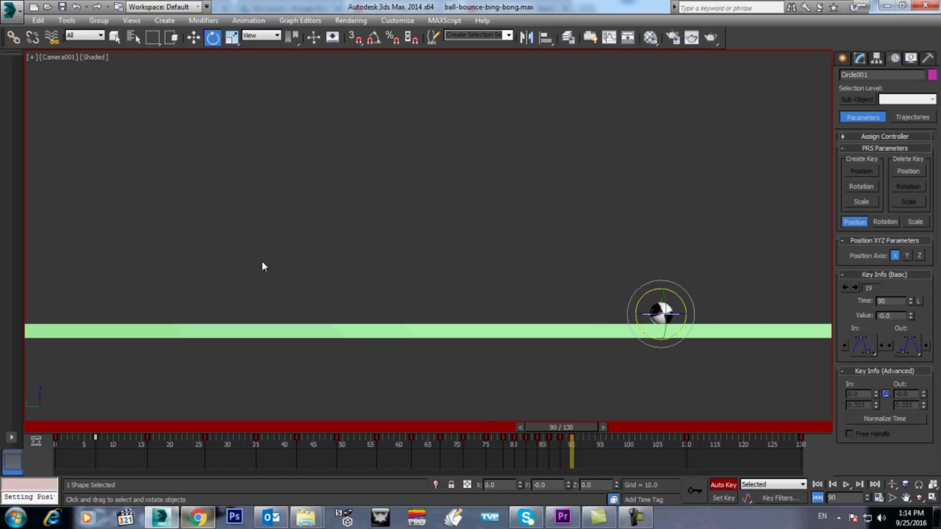
{"action": "left_click", "coordinate": [610, 37]}
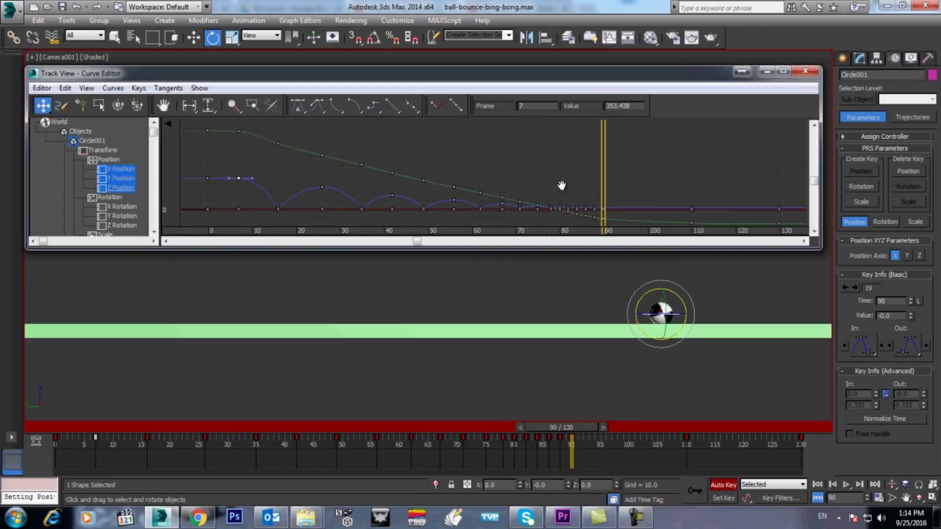
Examine the circle's Z Position curve over the last small bounces, going back to frame 86, and close the Curve Editor
{"action": "left_click", "coordinate": [115, 187]}
{"action": "middle_click_drag", "start_coordinate": [587, 198], "coordinate": [511, 153], "text": "ctrl+alt"}
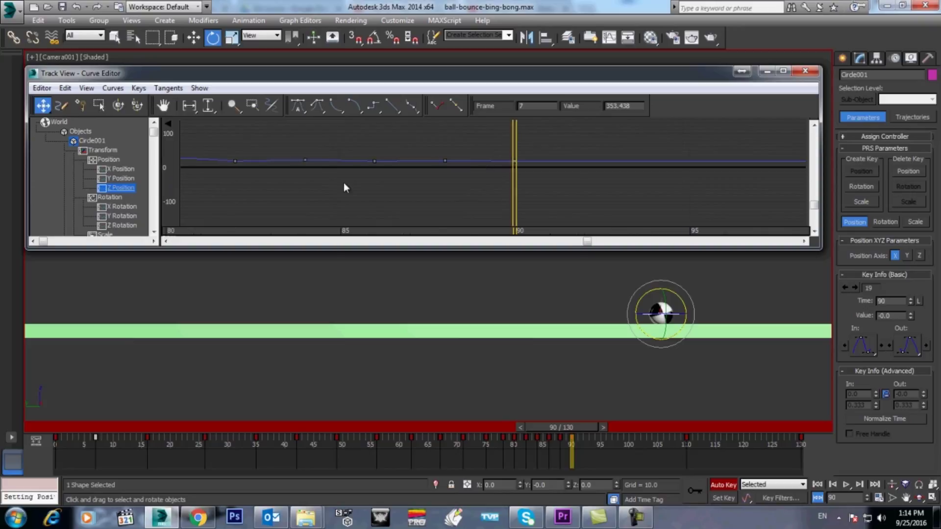
{"action": "middle_click_drag", "start_coordinate": [344, 185], "coordinate": [448, 192]}
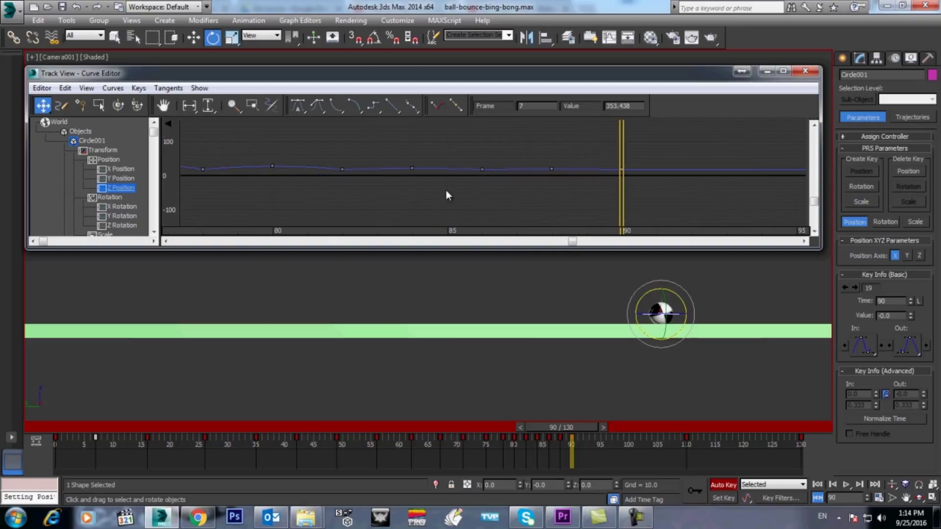
{"action": "left_click", "coordinate": [521, 426]}
{"action": "left_click", "coordinate": [520, 427]}
{"action": "left_click", "coordinate": [508, 427]}
{"action": "left_click", "coordinate": [509, 427]}
{"action": "mouse_move", "coordinate": [516, 196]}
{"action": "middle_mouse_down", "text": "ctrl+alt"}
{"action": "mouse_move", "coordinate": [546, 208]}
{"action": "mouse_move", "coordinate": [371, 190]}
{"action": "mouse_move", "coordinate": [518, 192]}
{"action": "middle_mouse_up", "text": "ctrl+alt"}
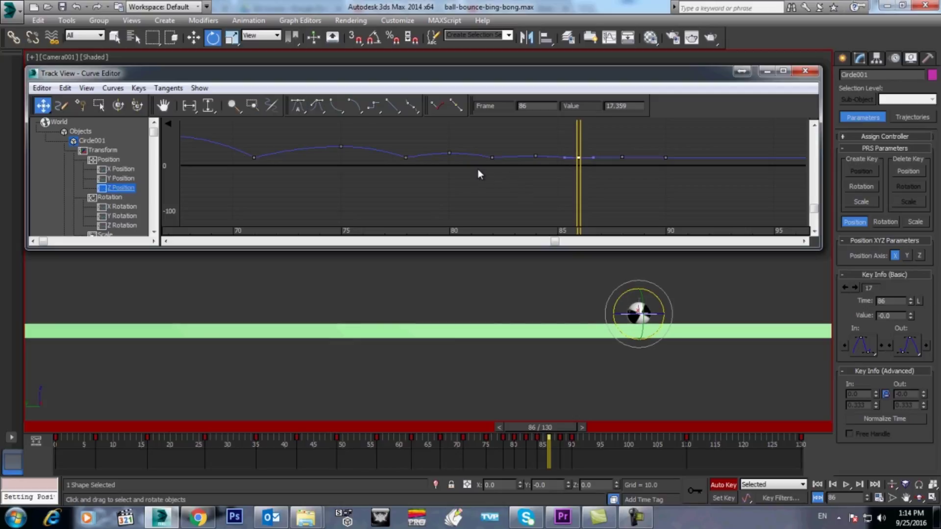
{"action": "left_click", "coordinate": [805, 71]}
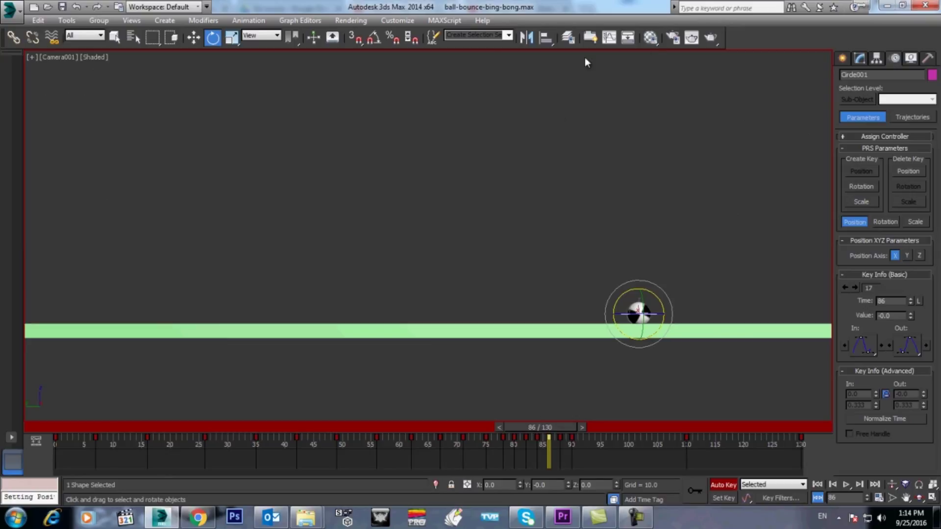
Reopen the Curve Editor maximized and examine the circle's Y Position keys and tangents from the start to frame 49
{"action": "left_click", "coordinate": [644, 522]}
{"action": "left_click", "coordinate": [643, 522]}
{"action": "left_click", "coordinate": [591, 37]}
{"action": "left_click", "coordinate": [784, 71]}
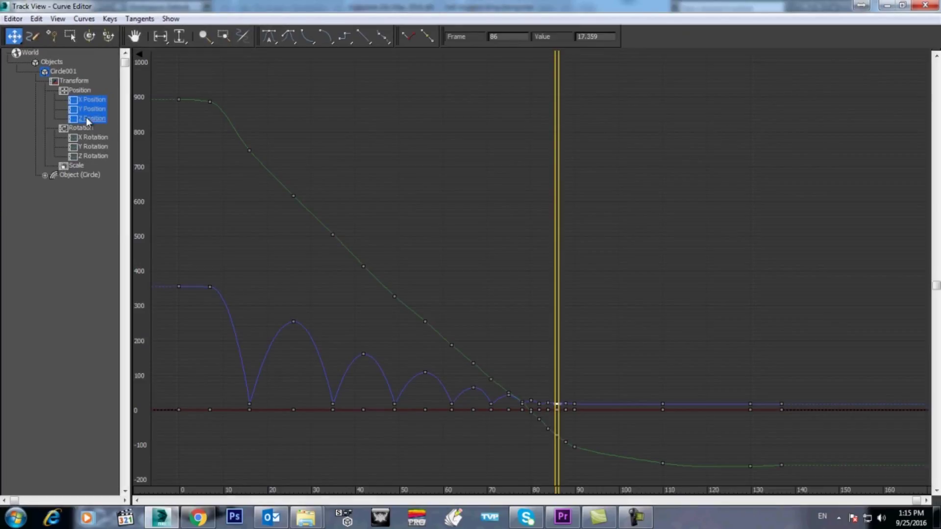
{"action": "left_click", "coordinate": [91, 110]}
{"action": "middle_click_drag", "start_coordinate": [195, 171], "coordinate": [358, 223], "text": "ctrl+alt"}
{"action": "left_click_drag", "start_coordinate": [343, 216], "coordinate": [419, 156]}
{"action": "scroll", "coordinate": [418, 160], "scroll_direction": "up", "scroll_amount": 2}
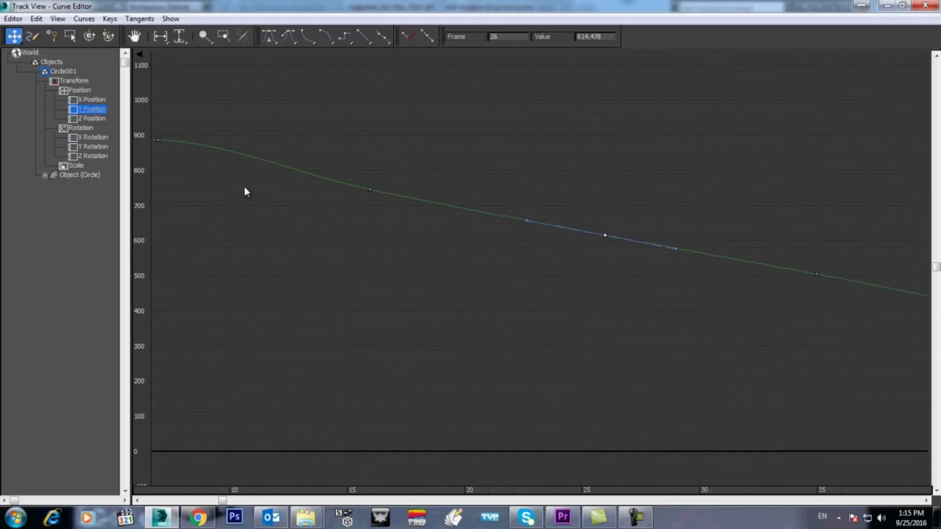
{"action": "scroll", "coordinate": [597, 279], "scroll_direction": "down", "scroll_amount": 2}
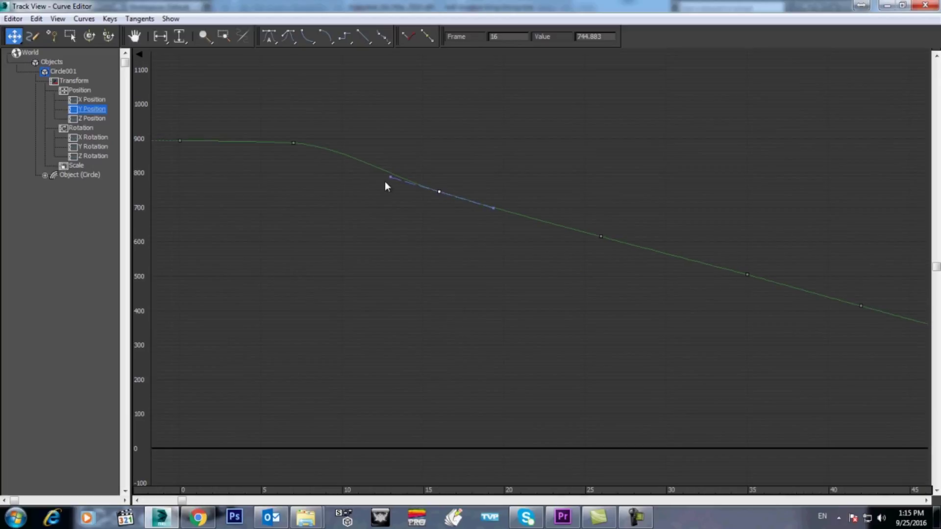
{"action": "scroll", "coordinate": [720, 305], "scroll_direction": "down", "scroll_amount": 5}
{"action": "middle_click_drag", "start_coordinate": [775, 335], "coordinate": [569, 269]}
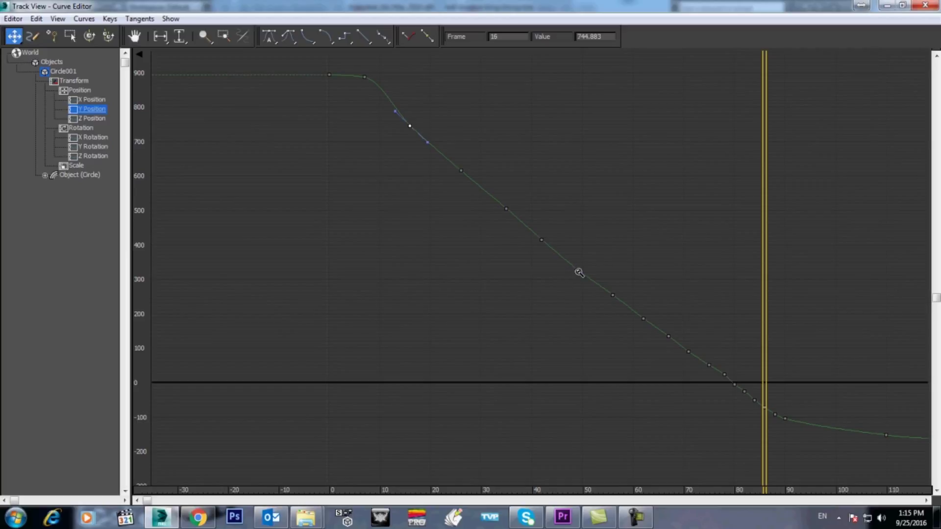
{"action": "left_click", "coordinate": [578, 270]}
Examine the Y Position keys and tangents through the final roll, including frames 86, 90, 110 and 130, and close the Curve Editor
{"action": "scroll", "coordinate": [584, 272], "scroll_direction": "up", "scroll_amount": 3}
{"action": "middle_click_drag", "start_coordinate": [676, 333], "coordinate": [337, 276]}
{"action": "scroll", "coordinate": [578, 341], "scroll_direction": "up", "scroll_amount": 3}
{"action": "middle_click_drag", "start_coordinate": [599, 338], "coordinate": [549, 327]}
{"action": "scroll", "coordinate": [561, 327], "scroll_direction": "up", "scroll_amount": 1}
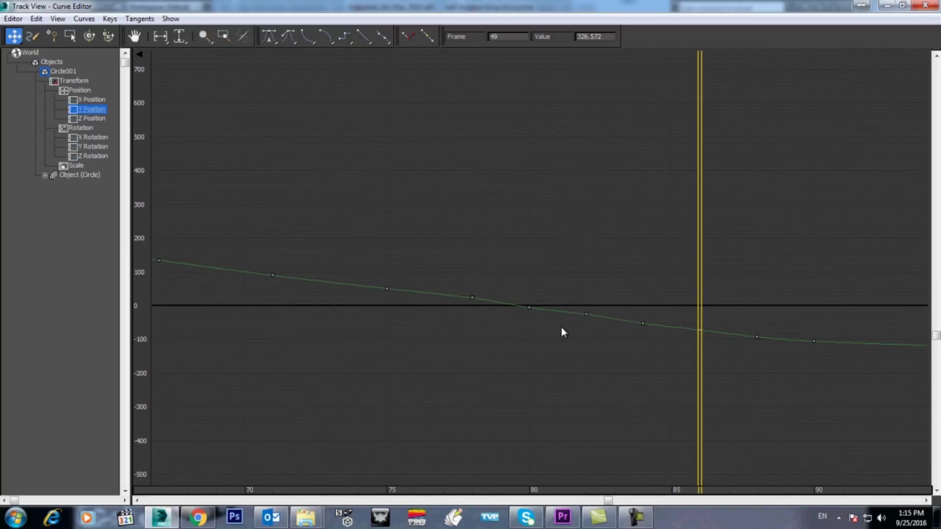
{"action": "middle_click_drag", "start_coordinate": [546, 286], "coordinate": [377, 335], "text": "ctrl+alt"}
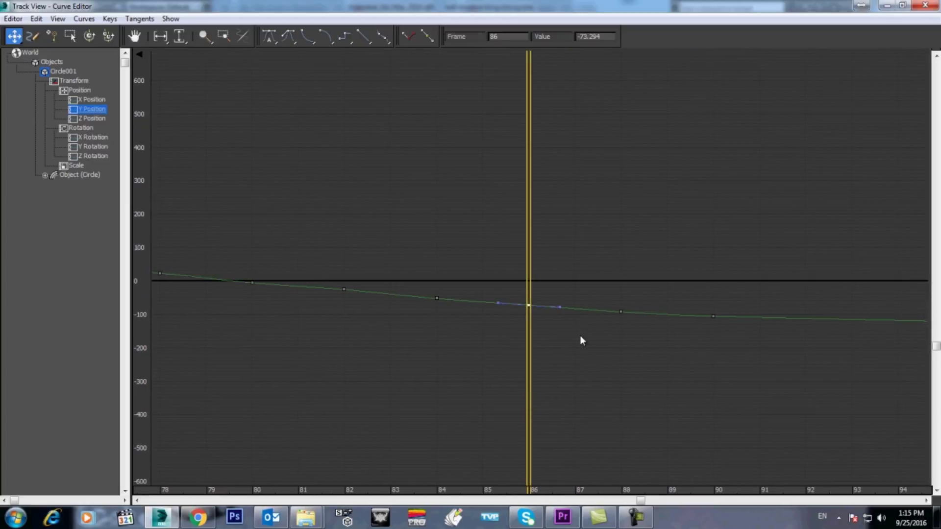
{"action": "middle_click_drag", "start_coordinate": [687, 330], "coordinate": [462, 329], "text": "ctrl+alt"}
{"action": "left_click_drag", "start_coordinate": [436, 323], "coordinate": [473, 260]}
{"action": "middle_click_drag", "start_coordinate": [452, 320], "coordinate": [540, 326], "text": "ctrl+alt"}
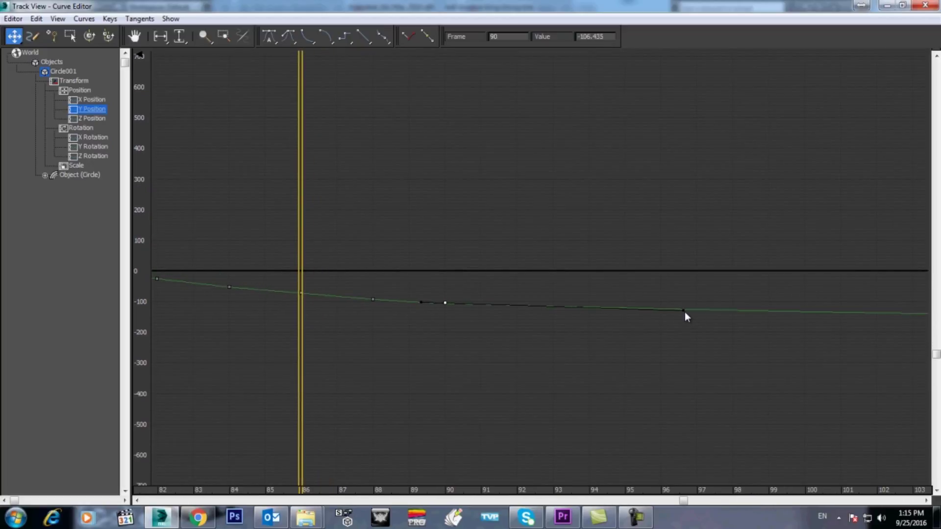
{"action": "middle_click_drag", "start_coordinate": [698, 317], "coordinate": [622, 325], "text": "ctrl+alt"}
{"action": "middle_click_drag", "start_coordinate": [868, 353], "coordinate": [584, 316]}
{"action": "left_click", "coordinate": [506, 283]}
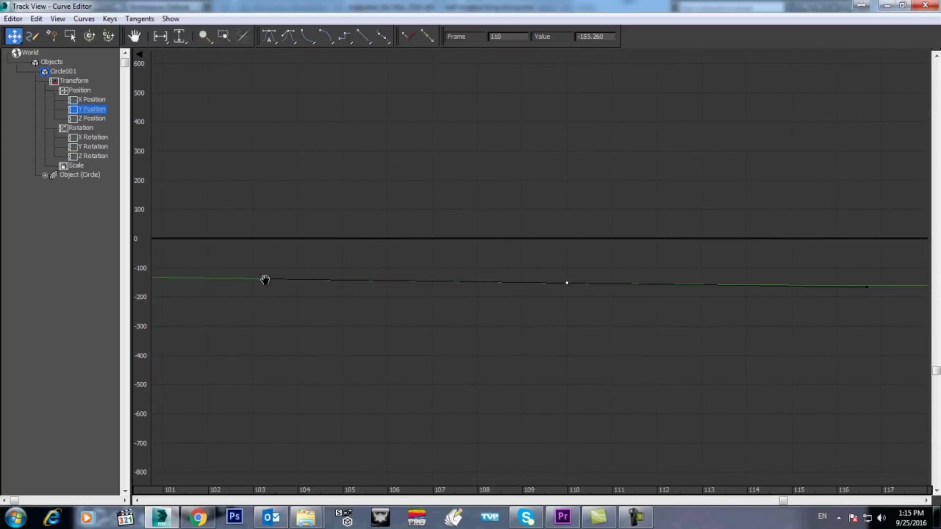
{"action": "middle_click_drag", "start_coordinate": [263, 297], "coordinate": [298, 292]}
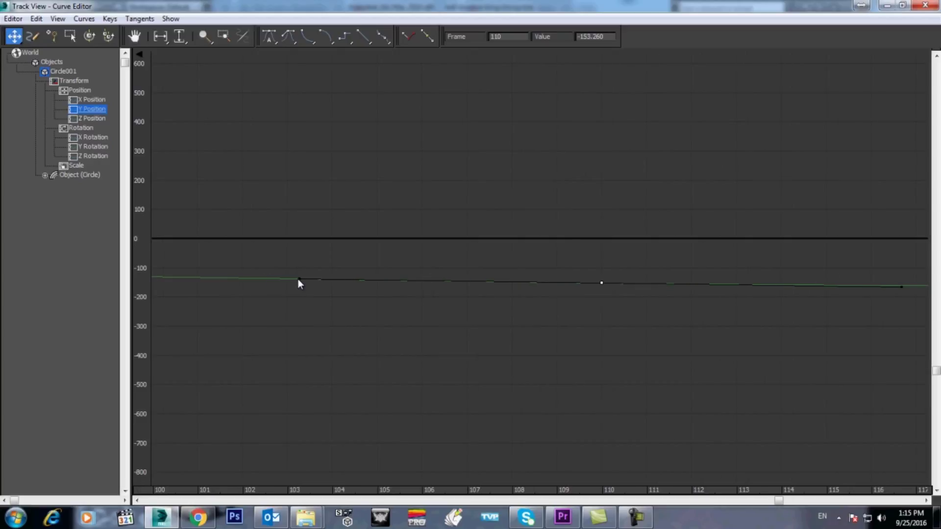
{"action": "middle_click_drag", "start_coordinate": [559, 357], "coordinate": [410, 348], "text": "ctrl+alt"}
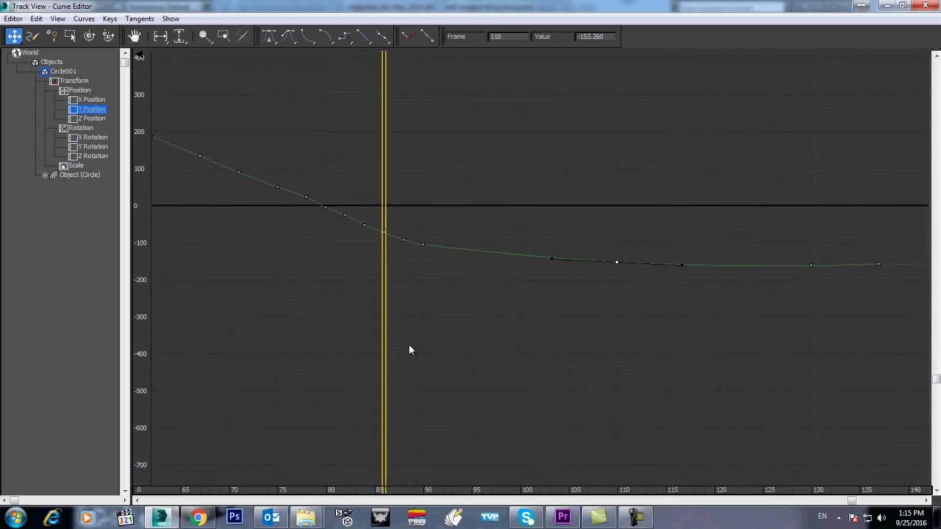
{"action": "left_click_drag", "start_coordinate": [809, 282], "coordinate": [843, 243]}
{"action": "middle_click_drag", "start_coordinate": [844, 243], "coordinate": [755, 334], "text": "ctrl+alt"}
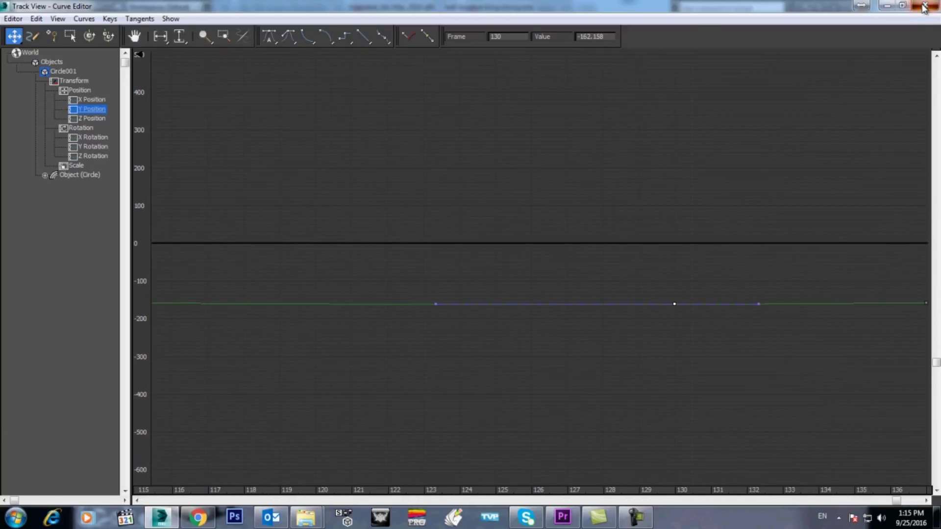
{"action": "left_click", "coordinate": [924, 6]}
Save the scene and create a preview animation from the Camera001 view
{"action": "left_click", "coordinate": [66, 20]}
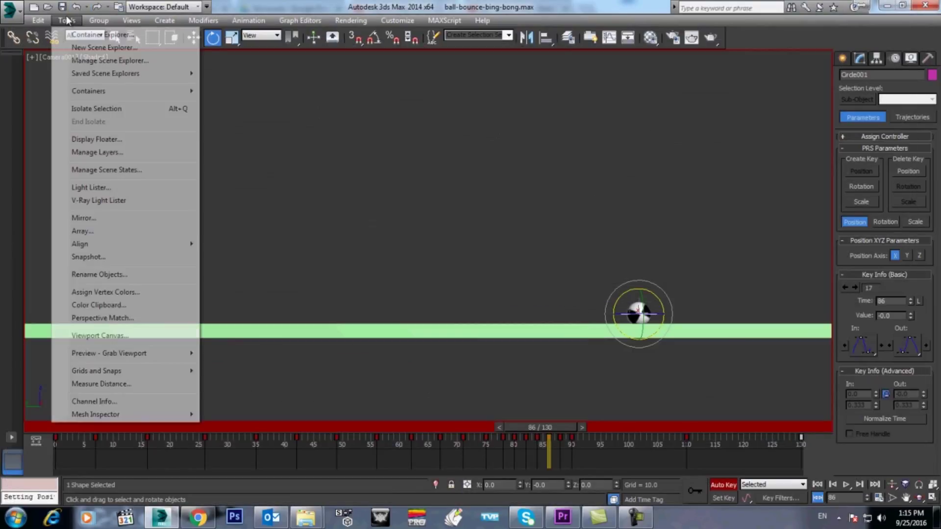
{"action": "left_click", "coordinate": [63, 9]}
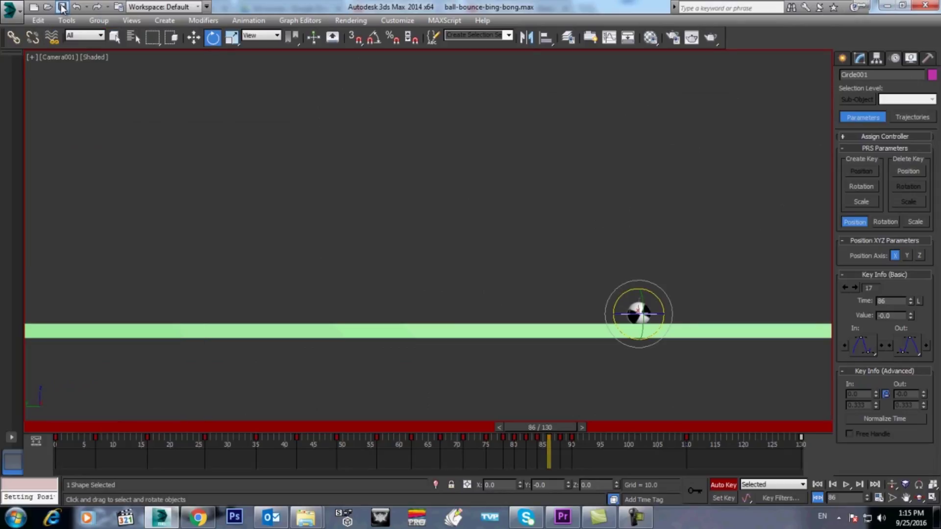
{"action": "left_click", "coordinate": [64, 21]}
{"action": "mouse_move", "coordinate": [154, 353]}
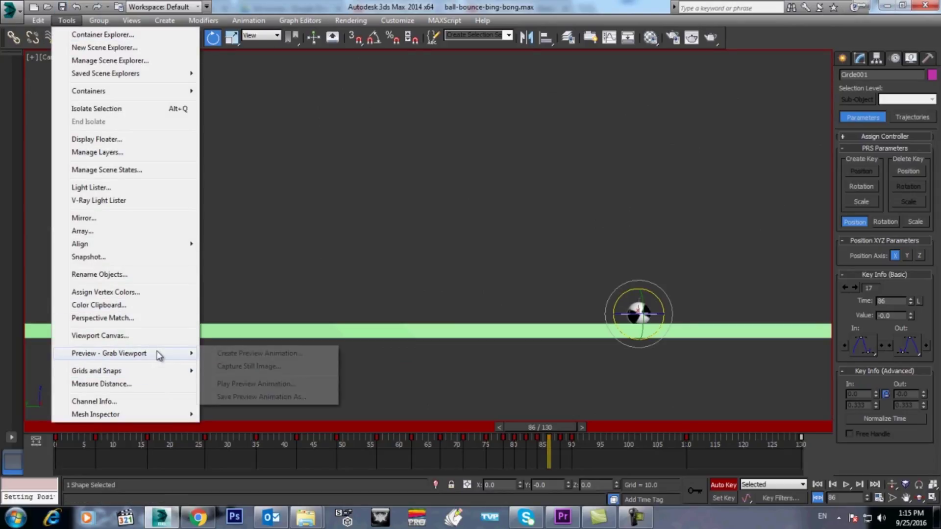
{"action": "left_click", "coordinate": [260, 355]}
{"action": "left_click", "coordinate": [511, 396]}
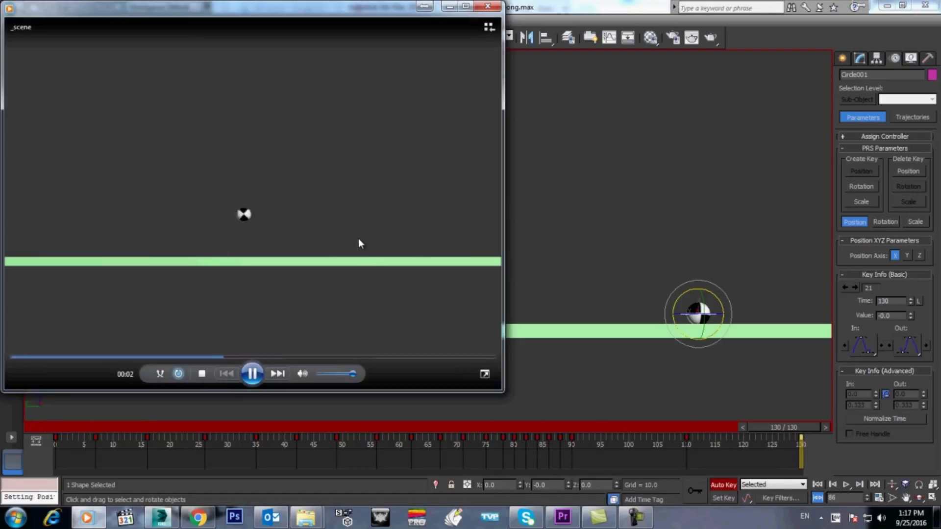
Watch the preview full screen to check the ball's motion, and close the player
{"action": "double_click", "coordinate": [358, 240]}
{"action": "double_click", "coordinate": [359, 239]}
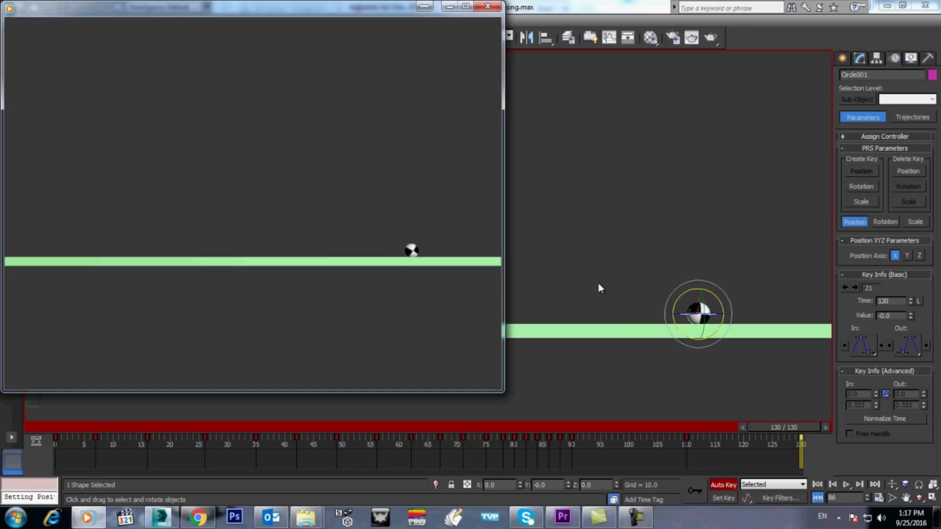
{"action": "left_click", "coordinate": [487, 7]}
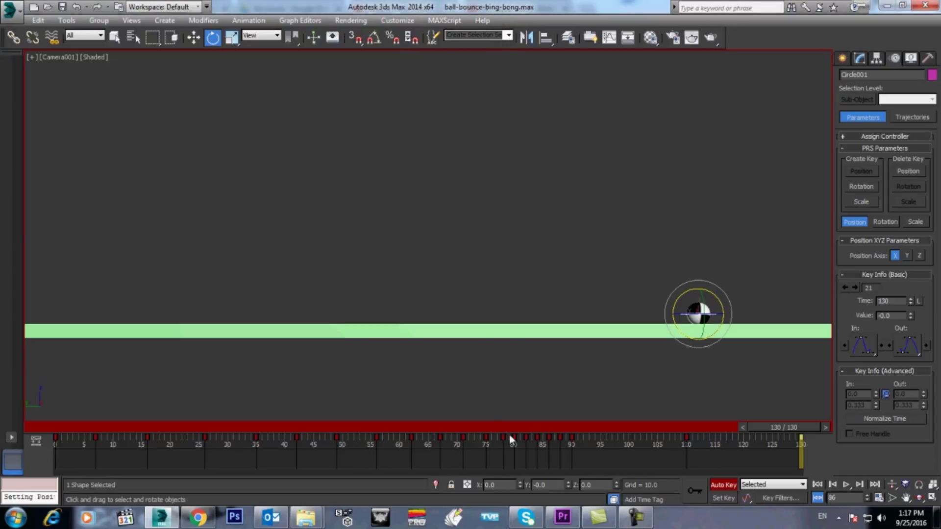
Set the Y Position keys from frame 90 onward to auto tangents in the Curve Editor, and minimize the editor
{"action": "left_click", "coordinate": [610, 37]}
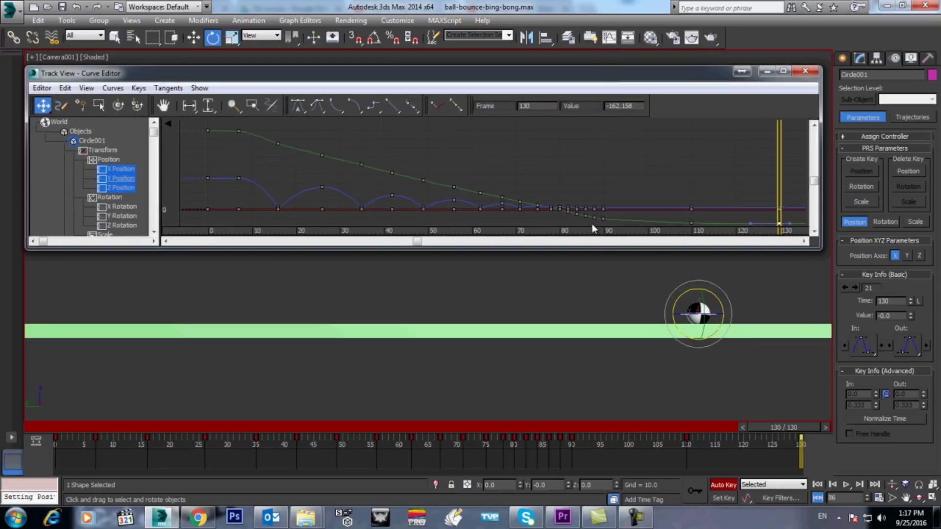
{"action": "left_click", "coordinate": [118, 179]}
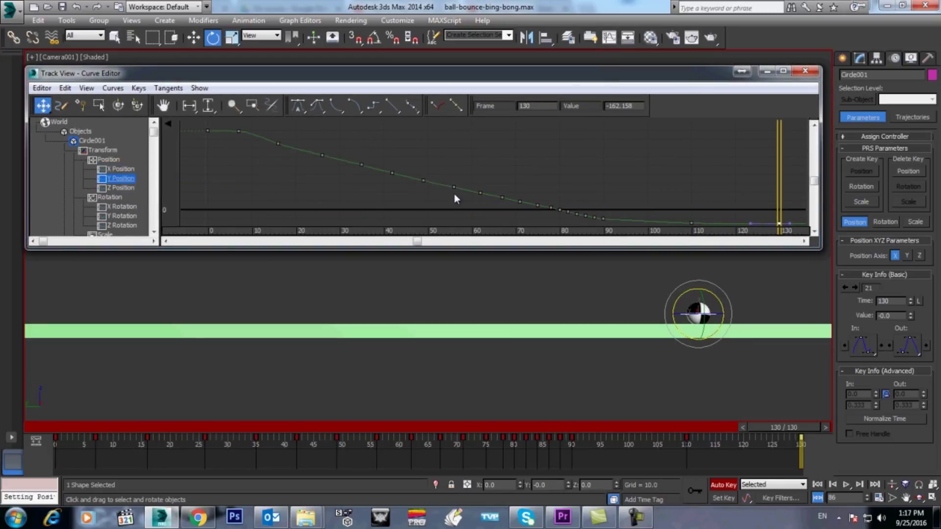
{"action": "middle_click_drag", "start_coordinate": [454, 193], "coordinate": [393, 167]}
{"action": "left_click_drag", "start_coordinate": [519, 216], "coordinate": [518, 215]}
{"action": "left_click_drag", "start_coordinate": [749, 176], "coordinate": [520, 214], "text": "ctrl"}
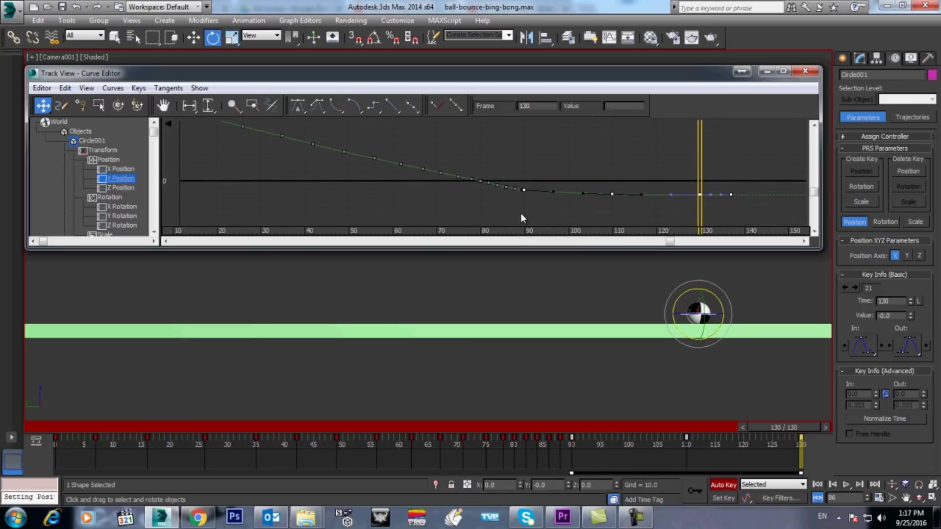
{"action": "left_click", "coordinate": [301, 107]}
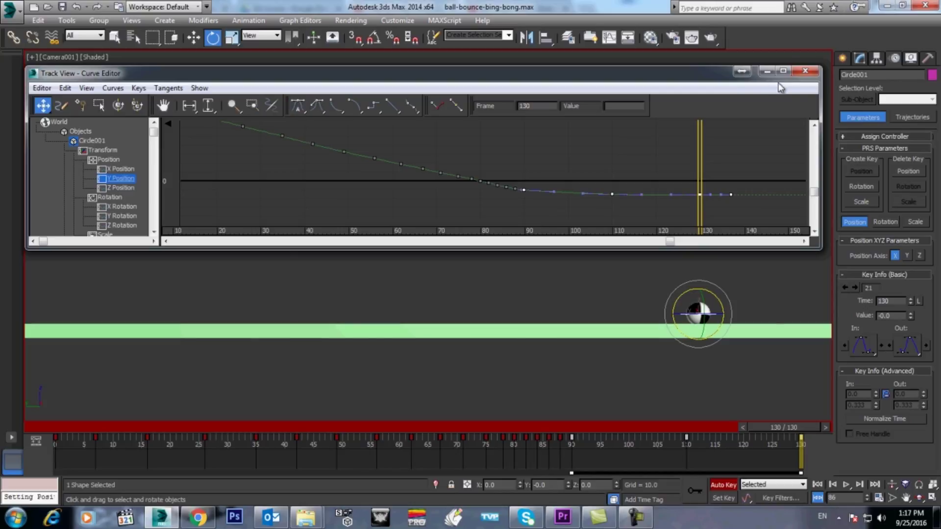
{"action": "left_click", "coordinate": [768, 71]}
Create a new Camera001 preview animation of the active time segment with the smoothed Y Position curve
{"action": "left_click", "coordinate": [67, 20]}
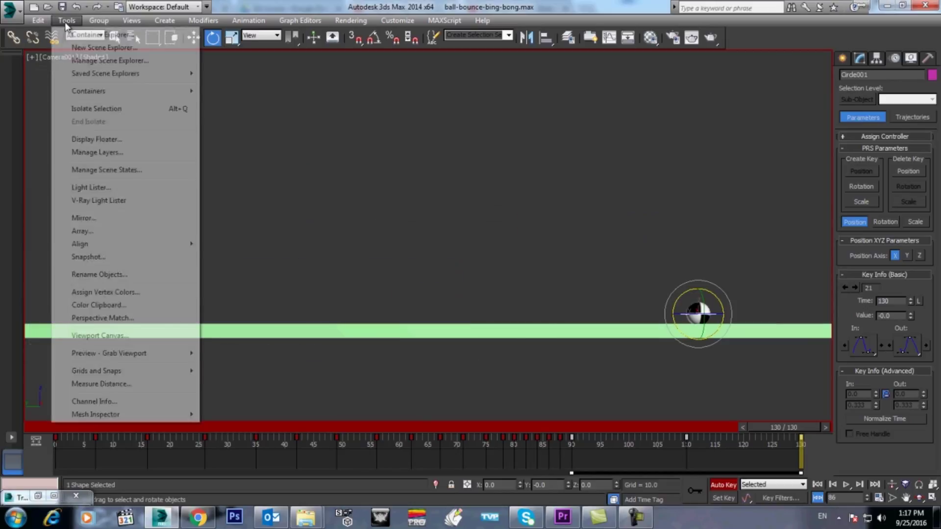
{"action": "mouse_move", "coordinate": [147, 353]}
{"action": "left_click", "coordinate": [259, 354]}
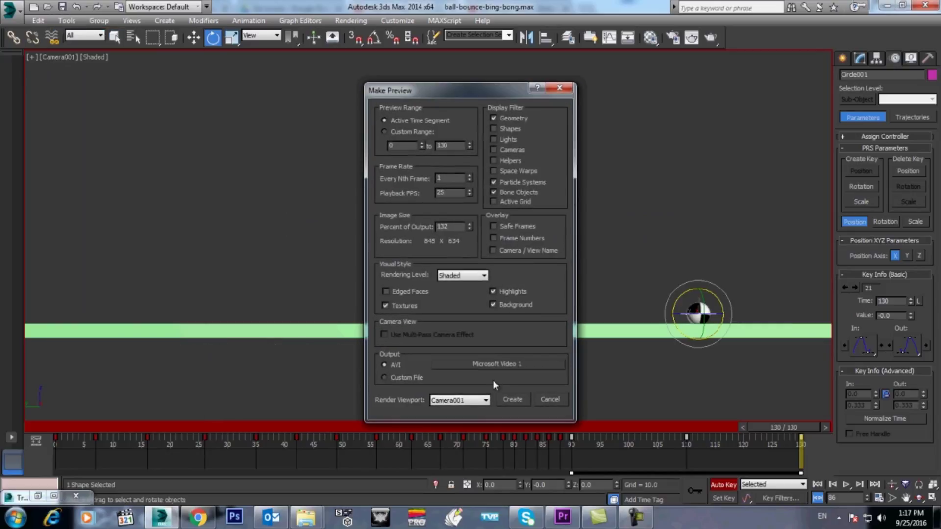
{"action": "left_click", "coordinate": [515, 399]}
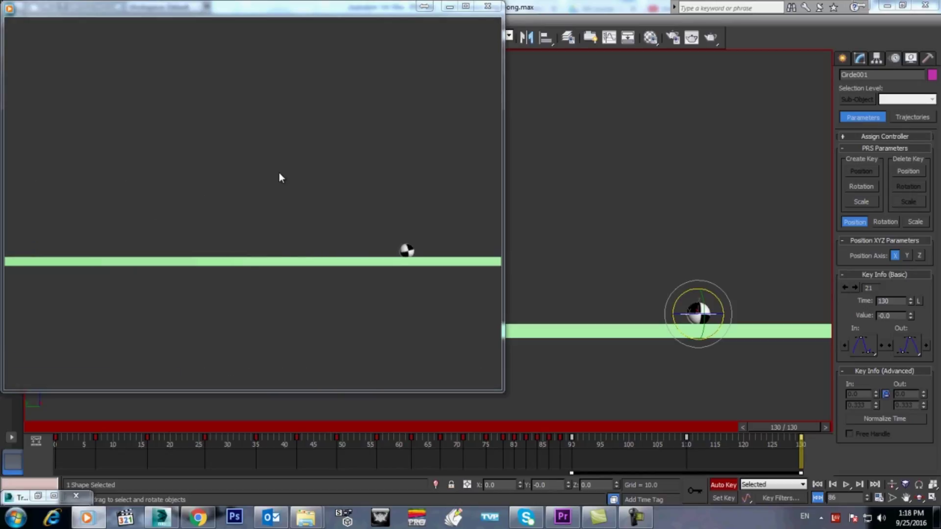
Replay the preview, pausing and jumping back to examine the last small bounces and the final roll, and close the player
{"action": "mouse_move", "coordinate": [283, 186]}
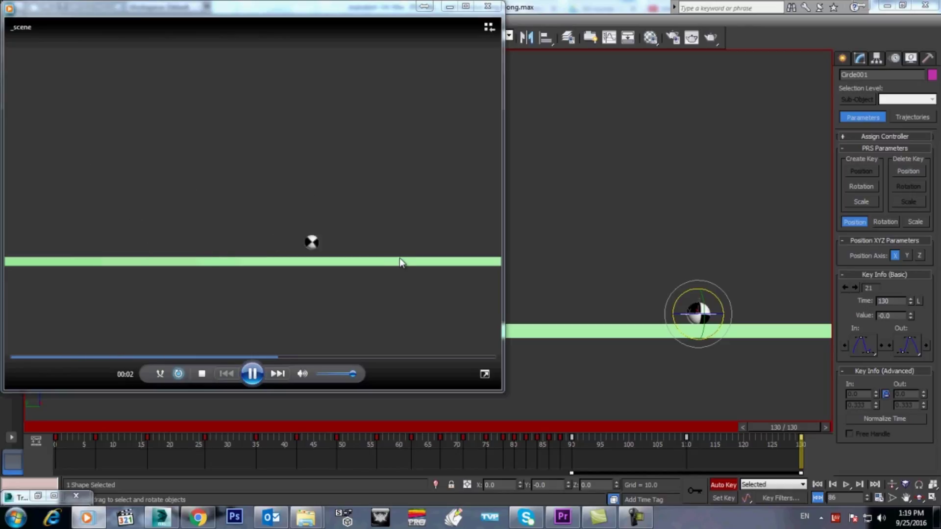
{"action": "left_click", "coordinate": [201, 374]}
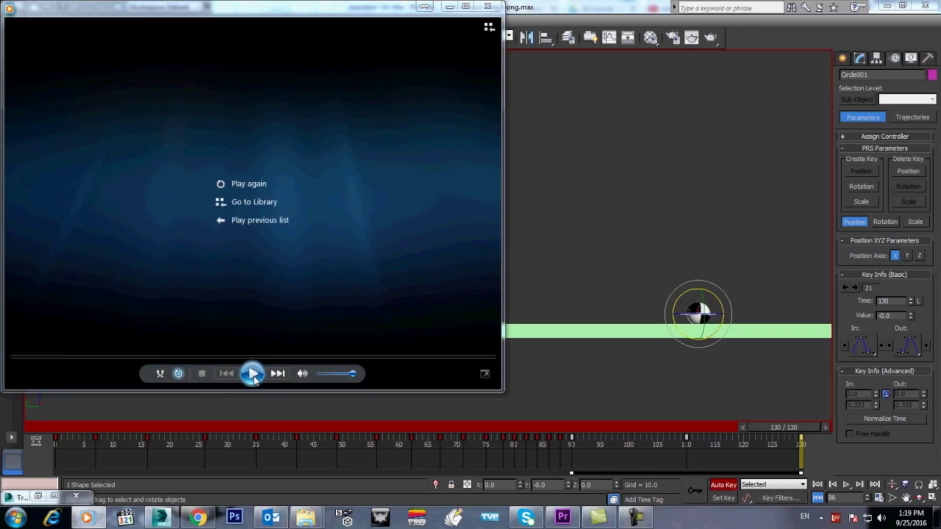
{"action": "left_click", "coordinate": [252, 374]}
{"action": "left_click", "coordinate": [253, 374]}
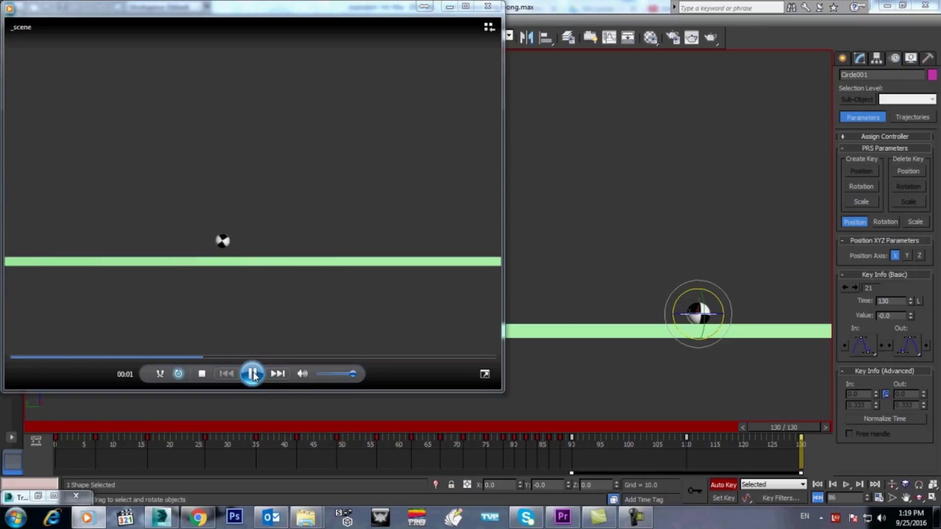
{"action": "left_click", "coordinate": [252, 374]}
{"action": "left_click", "coordinate": [308, 358]}
{"action": "left_click", "coordinate": [252, 374]}
{"action": "left_click", "coordinate": [253, 374]}
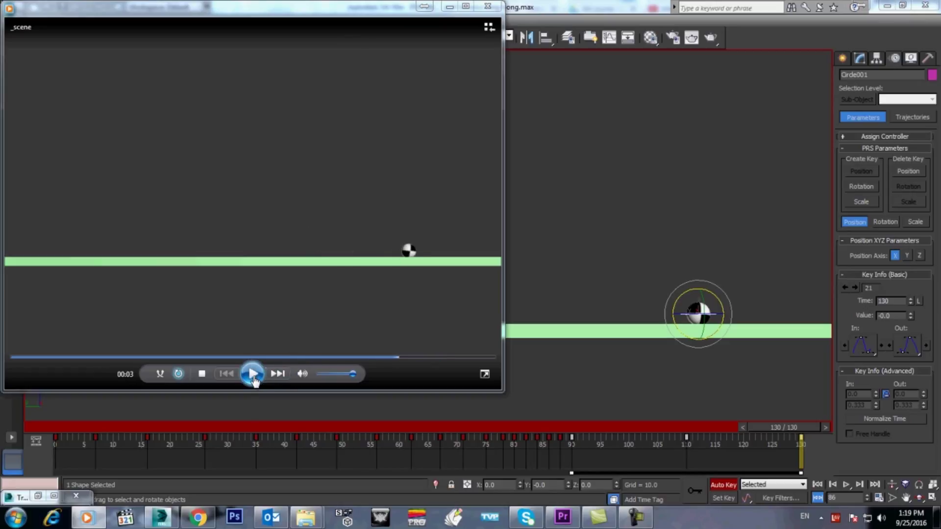
{"action": "left_click", "coordinate": [304, 358]}
{"action": "left_click", "coordinate": [252, 374]}
{"action": "left_click", "coordinate": [253, 374]}
{"action": "left_click", "coordinate": [488, 6]}
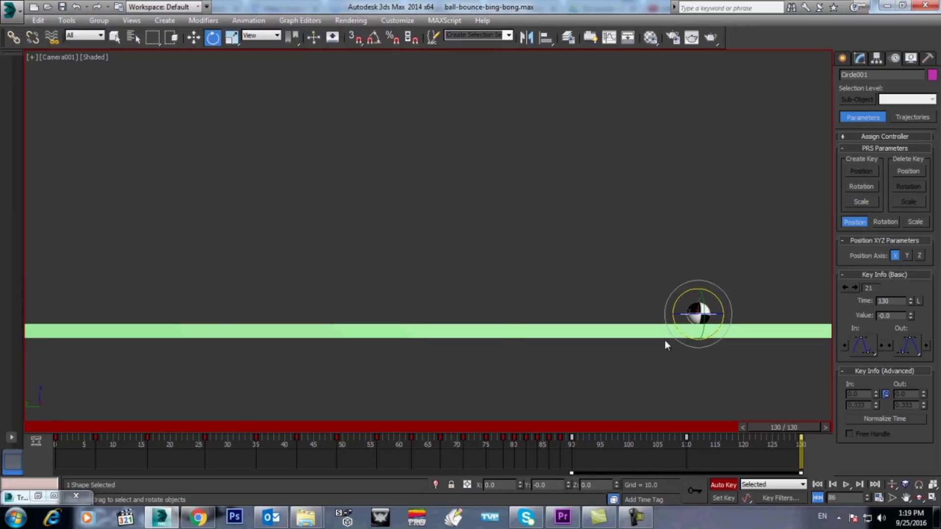
Step frame by frame through the ball's keys between frames 82 and 90 to examine its last small bounces
{"action": "mouse_move", "coordinate": [531, 429]}
{"action": "left_mouse_down"}
{"action": "mouse_move", "coordinate": [633, 434]}
{"action": "mouse_move", "coordinate": [544, 429]}
{"action": "left_mouse_up"}
{"action": "key", "text": "e"}
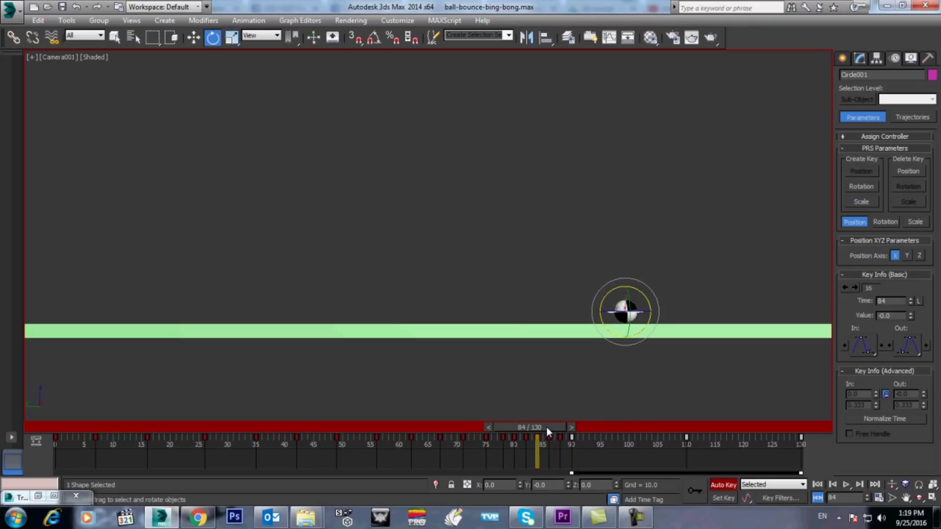
{"action": "key", "text": "comma"}
{"action": "key", "text": "comma"}
{"action": "key", "text": "period"}
{"action": "key", "text": "period"}
{"action": "key", "text": "period"}
{"action": "key", "text": "period"}
{"action": "key", "text": "period"}
{"action": "key", "text": "period"}
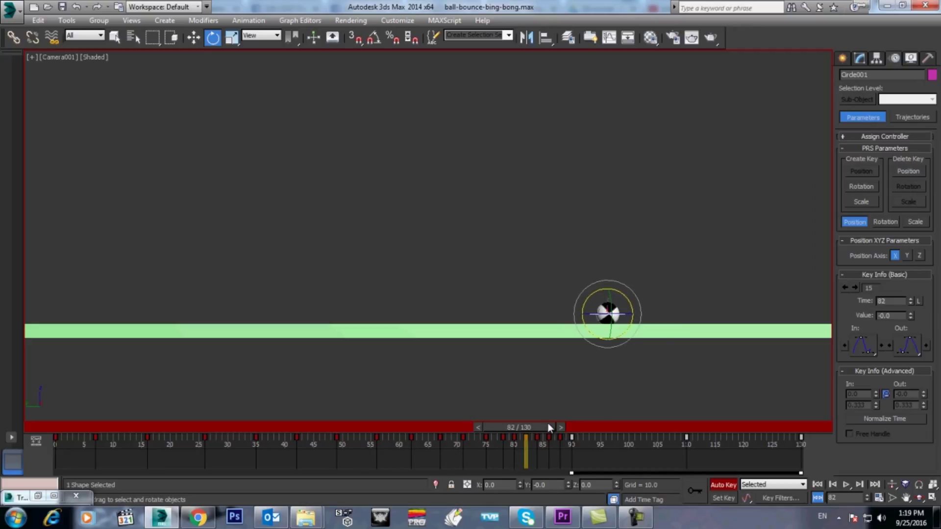
{"action": "key", "text": "period"}
{"action": "key", "text": "period"}
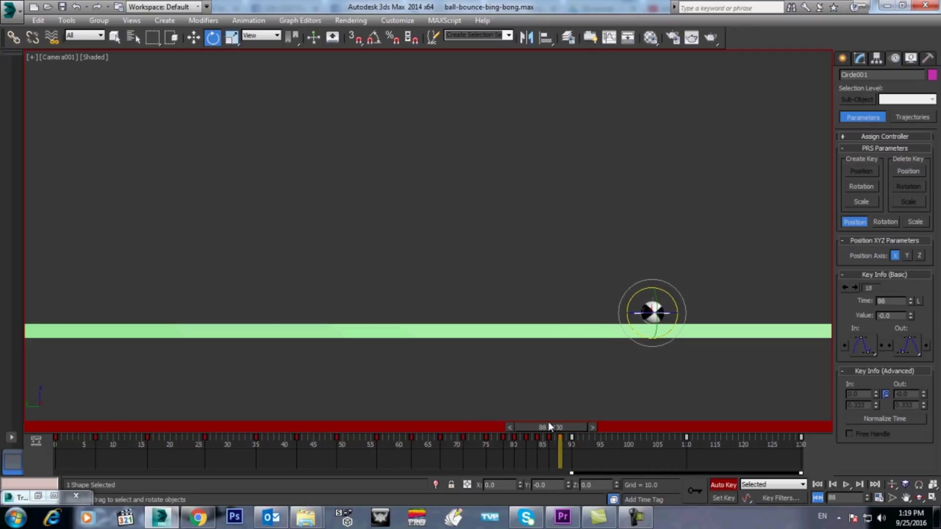
{"action": "key", "text": "period"}
{"action": "key", "text": "period"}
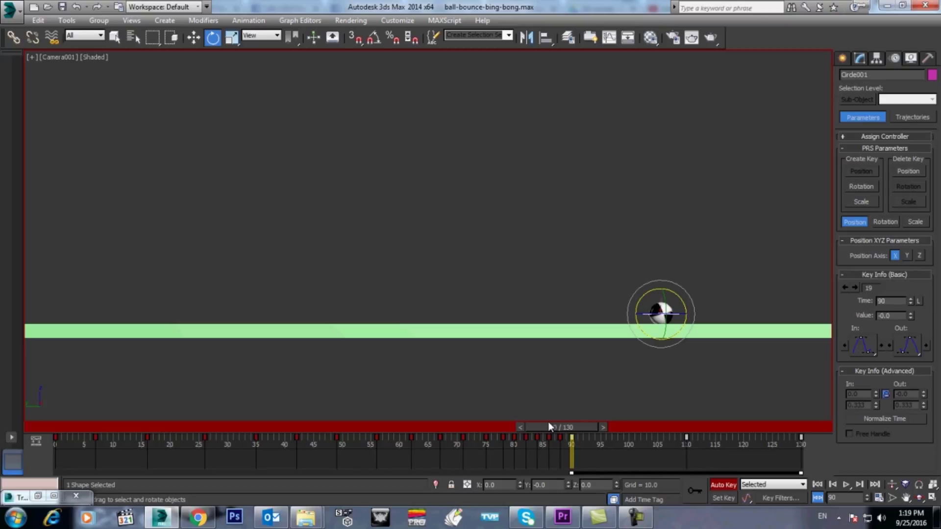
Lower the outgoing tangent handle of the Y Position key at frame 90 slightly in the Curve Editor, and close the editor
{"action": "left_click", "coordinate": [616, 40]}
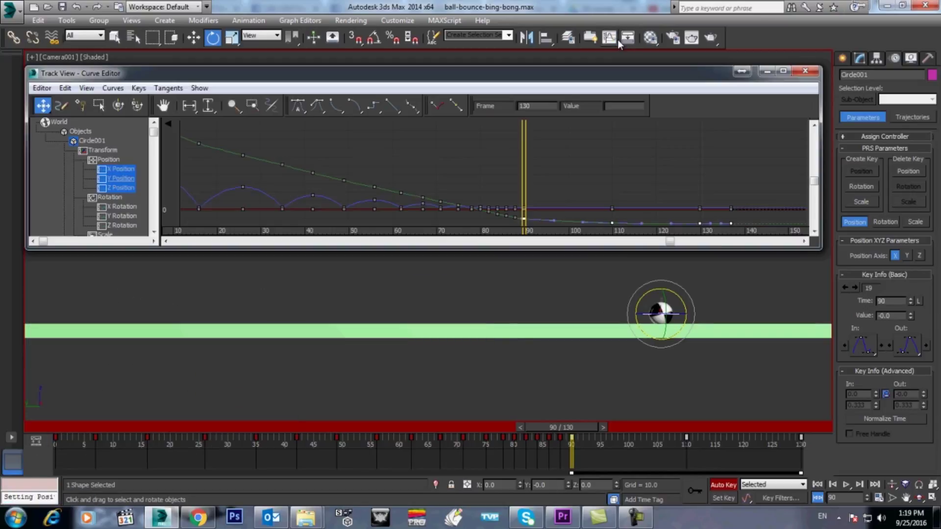
{"action": "left_click", "coordinate": [784, 72]}
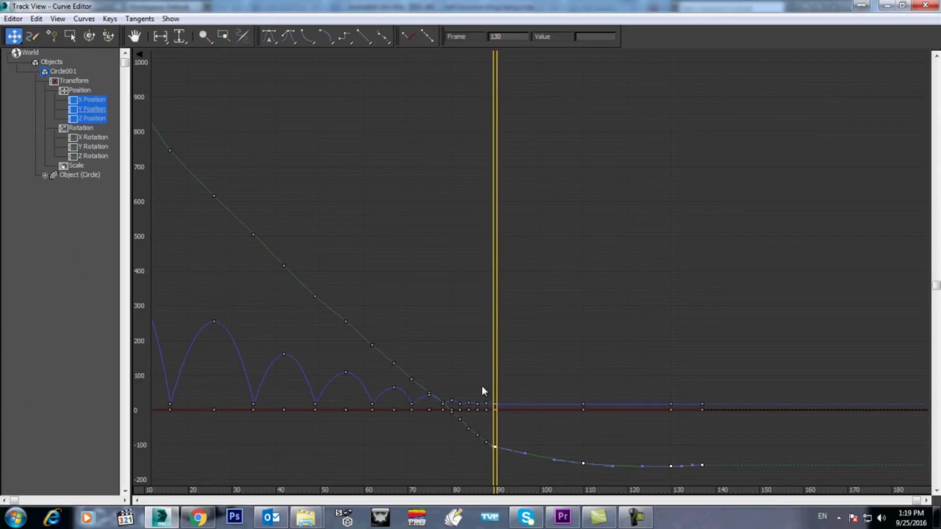
{"action": "left_click", "coordinate": [95, 111]}
{"action": "middle_click_drag", "start_coordinate": [498, 379], "coordinate": [472, 311]}
{"action": "middle_click_drag", "start_coordinate": [599, 312], "coordinate": [604, 311], "text": "ctrl+alt"}
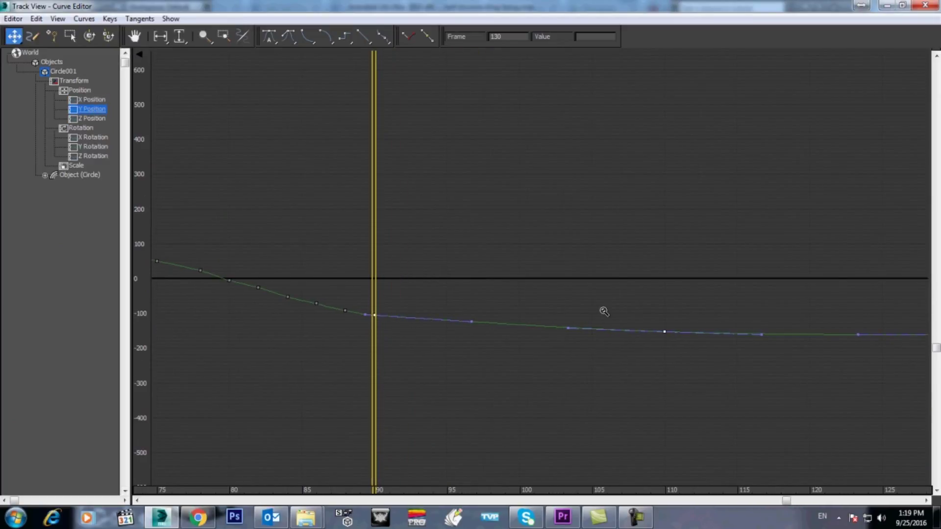
{"action": "middle_click_drag", "start_coordinate": [431, 355], "coordinate": [494, 370], "text": "ctrl+alt"}
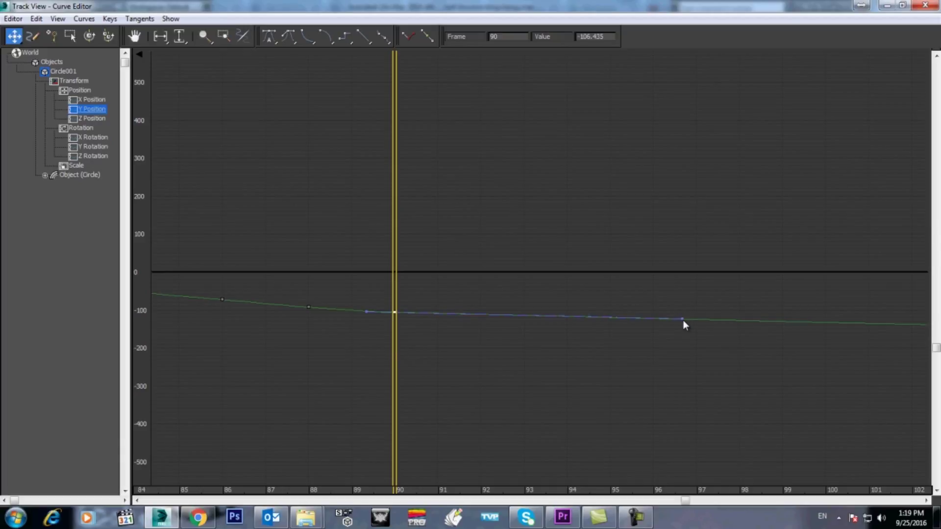
{"action": "left_click_drag", "start_coordinate": [683, 323], "coordinate": [682, 325]}
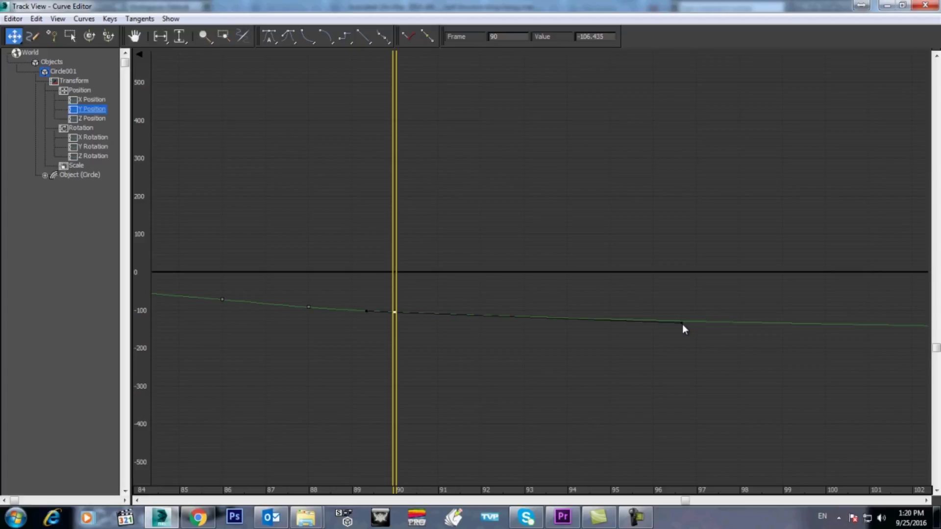
{"action": "middle_click_drag", "start_coordinate": [815, 372], "coordinate": [196, 378]}
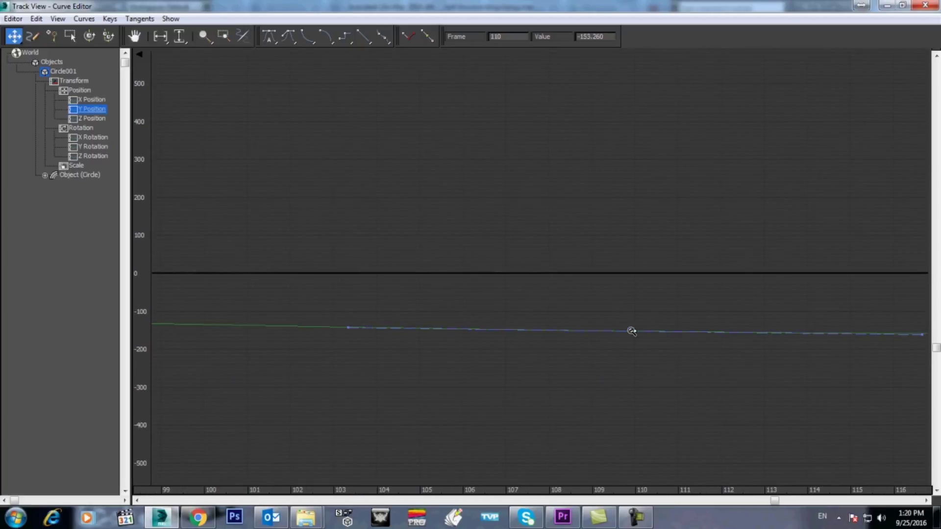
{"action": "middle_click_drag", "start_coordinate": [695, 373], "coordinate": [542, 384], "text": "ctrl+alt"}
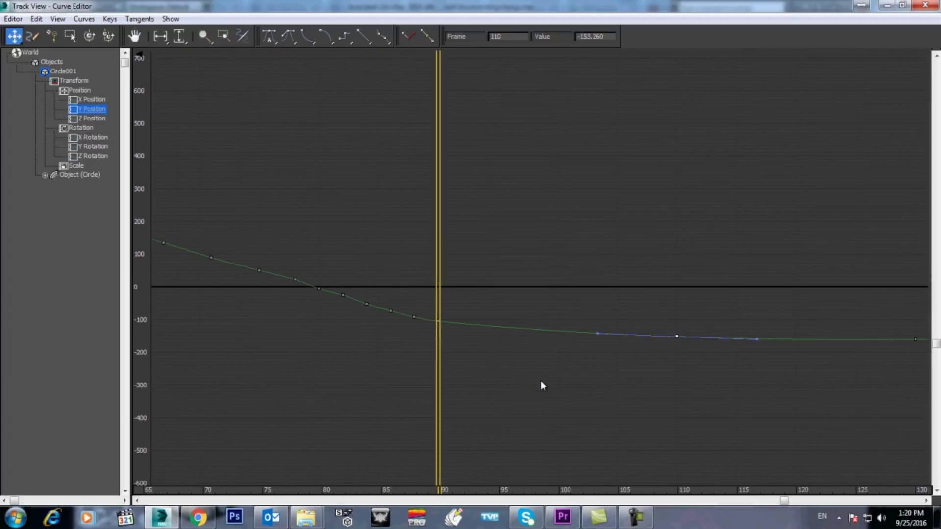
{"action": "left_click", "coordinate": [927, 6]}
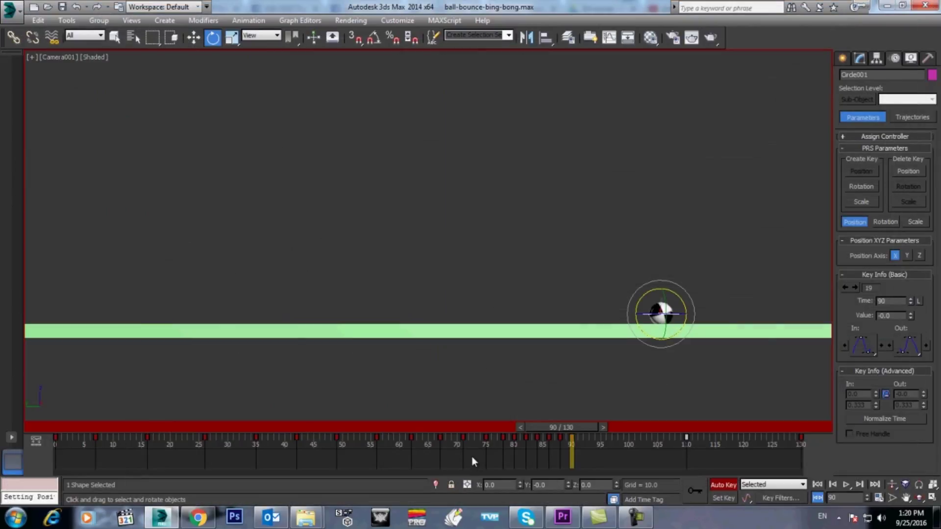
Create a Camera001 preview animation of the custom frame range 60 to 130
{"action": "left_click_drag", "start_coordinate": [561, 425], "coordinate": [557, 426]}
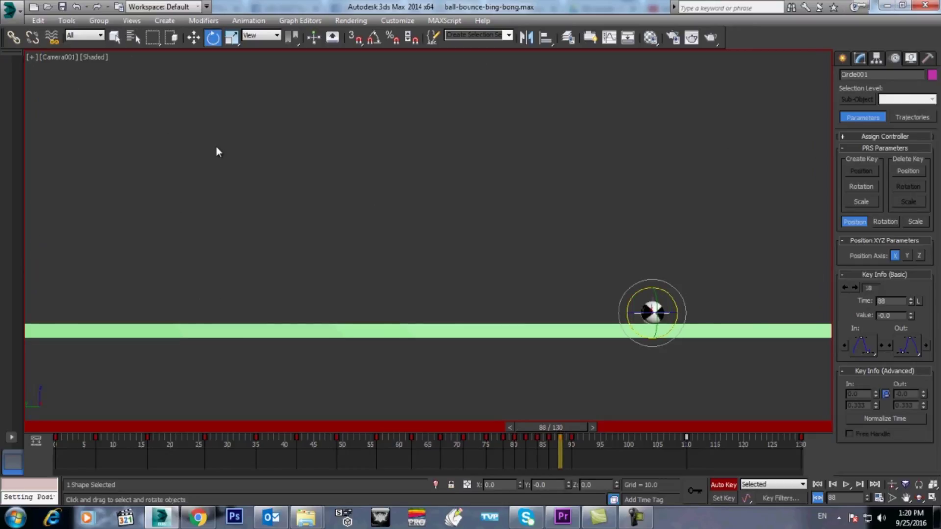
{"action": "right_click", "coordinate": [422, 463]}
{"action": "left_click", "coordinate": [434, 449]}
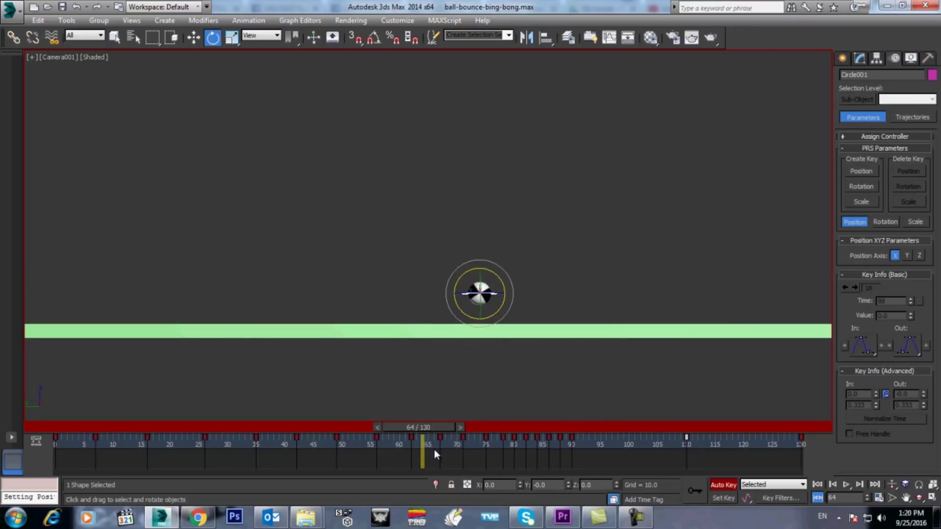
{"action": "left_click", "coordinate": [66, 20]}
{"action": "mouse_move", "coordinate": [132, 354]}
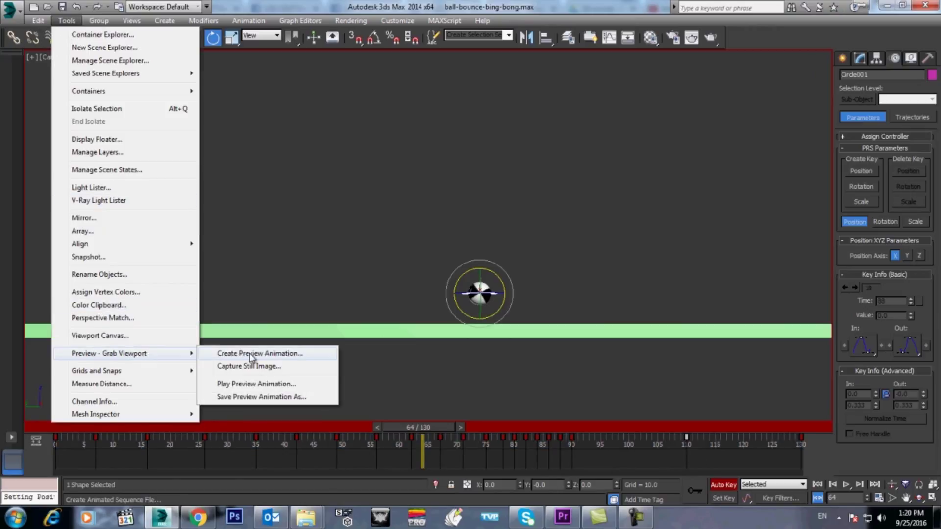
{"action": "left_click", "coordinate": [251, 354]}
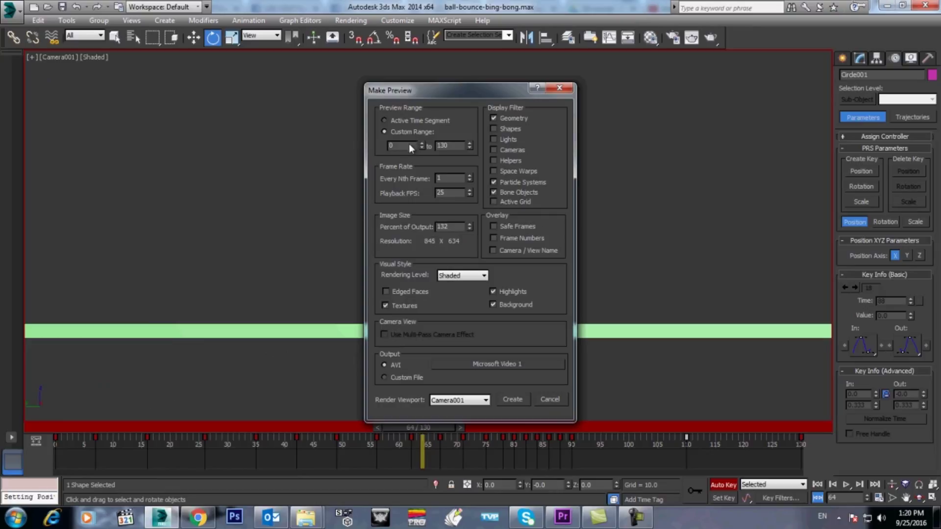
{"action": "type", "text": "60"}
{"action": "key", "text": "Tab"}
{"action": "type", "text": "130"}
{"action": "left_click", "coordinate": [513, 401]}
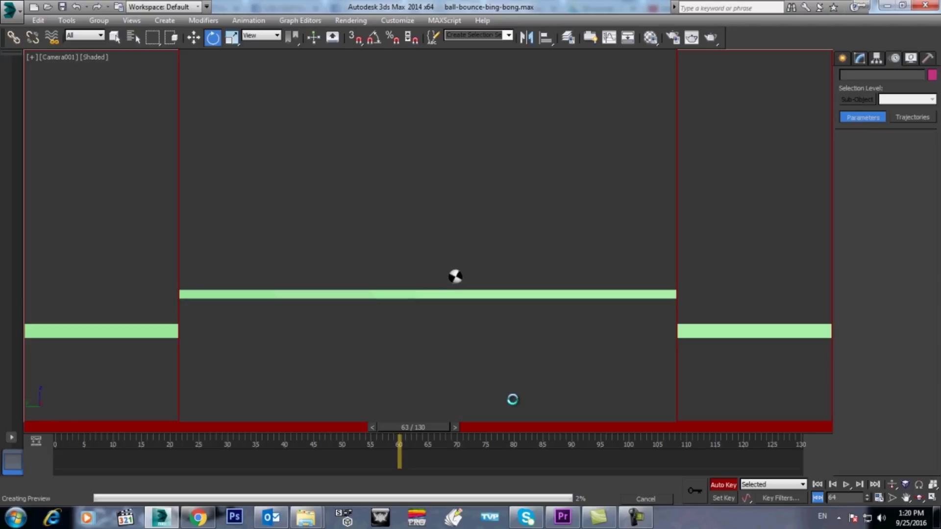
Watch the shortened preview full screen to check the slowdown after the bounces, and close the player
{"action": "left_click", "coordinate": [636, 517]}
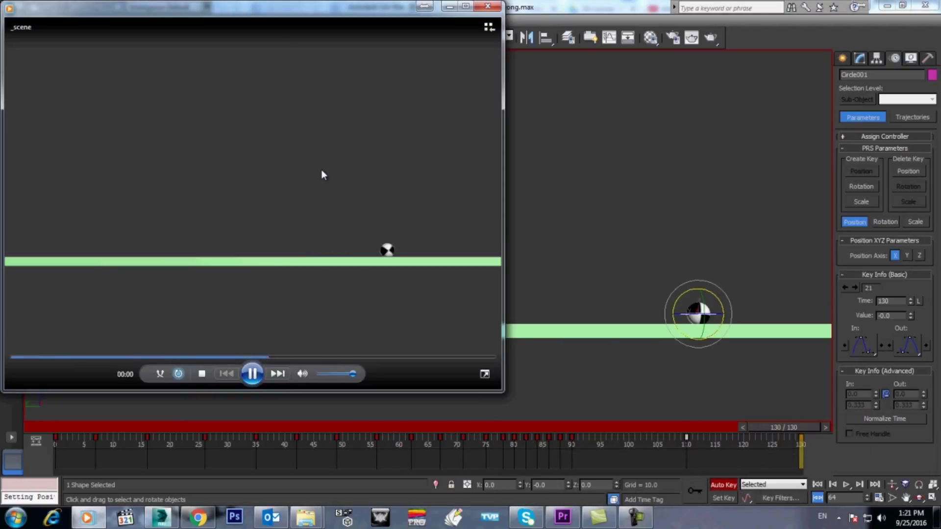
{"action": "double_click", "coordinate": [323, 171]}
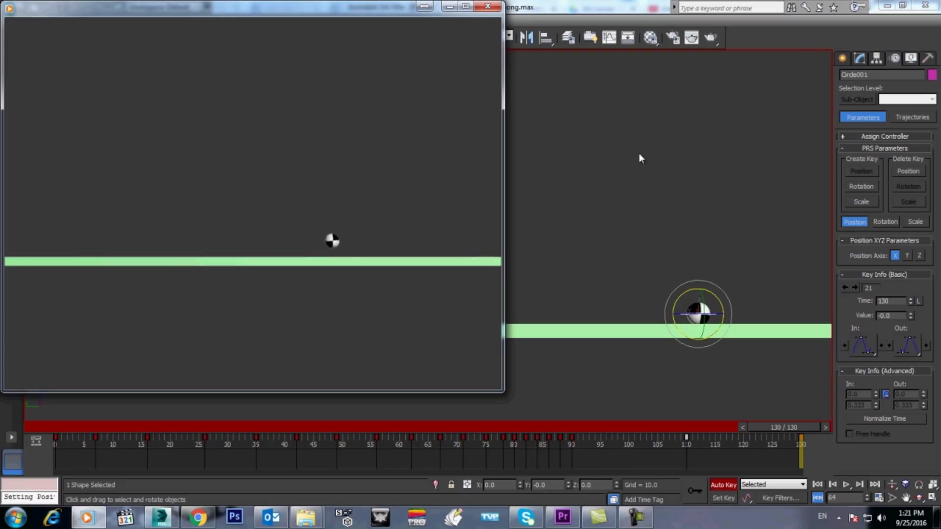
{"action": "left_click", "coordinate": [488, 6]}
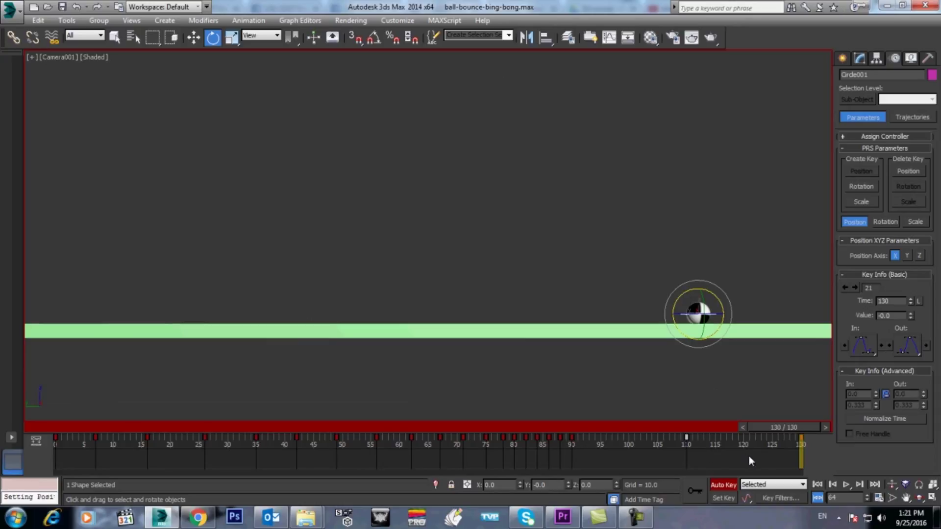
Rotate the ball sphere to about -14.4 degrees on Y at frame 130, and deselect it
{"action": "left_click", "coordinate": [803, 455]}
{"action": "left_click", "coordinate": [744, 346]}
{"action": "left_click", "coordinate": [699, 313]}
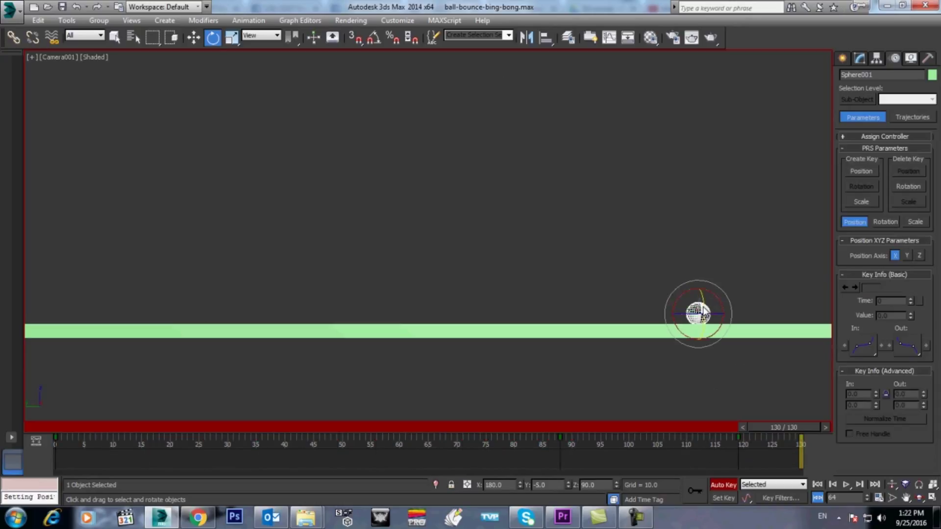
{"action": "key", "text": "Delete"}
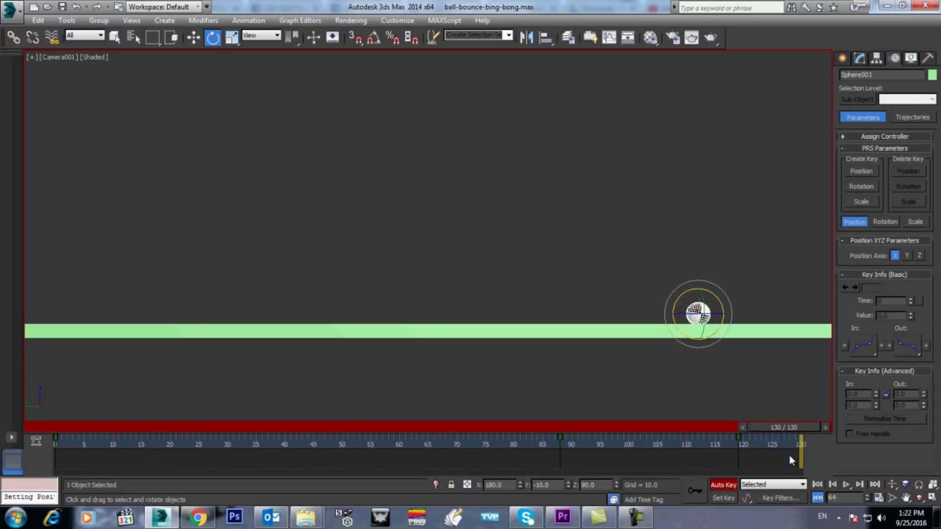
{"action": "left_click_drag", "start_coordinate": [683, 291], "coordinate": [689, 290]}
{"action": "left_click_drag", "start_coordinate": [758, 427], "coordinate": [801, 424]}
{"action": "key", "text": "e"}
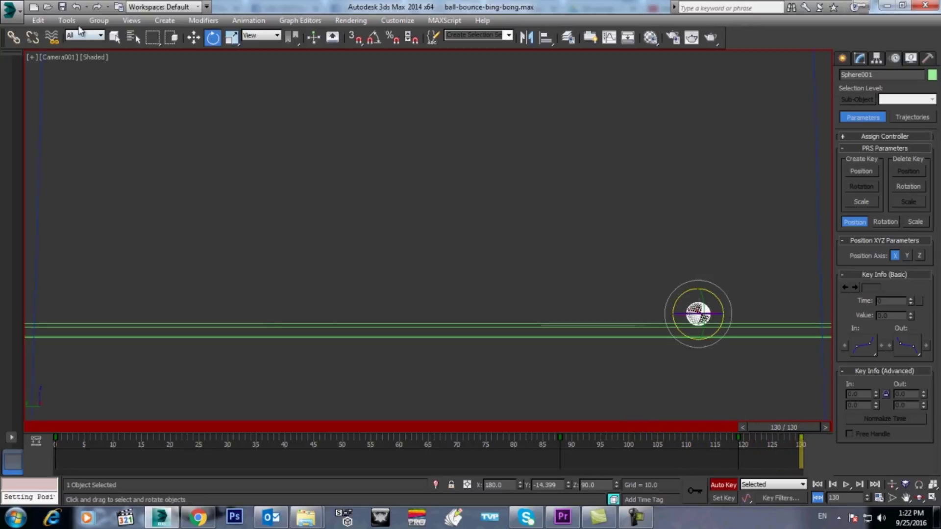
{"action": "left_click", "coordinate": [113, 109]}
Create another Camera001 preview of frames 60 to 130 with the adjusted end rotation
{"action": "left_click", "coordinate": [66, 20]}
{"action": "mouse_move", "coordinate": [181, 355]}
{"action": "left_click", "coordinate": [245, 353]}
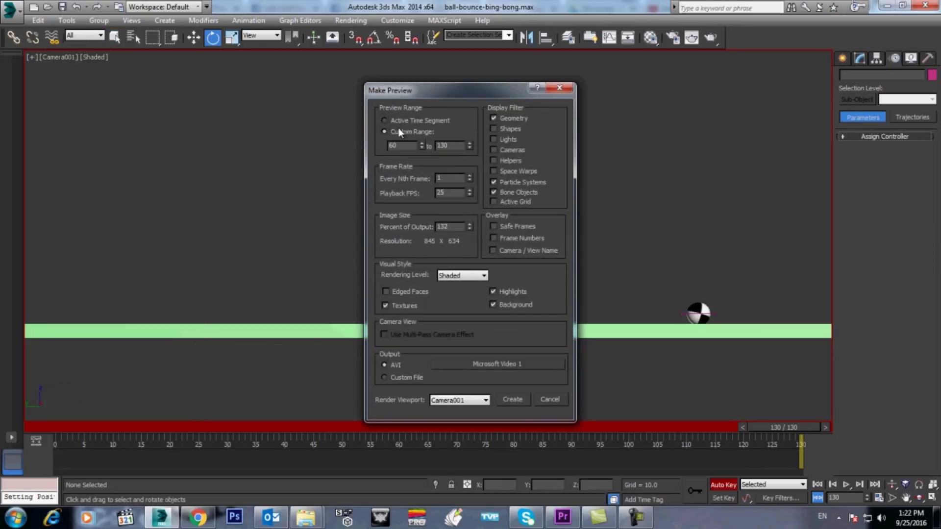
{"action": "left_click", "coordinate": [513, 400]}
Play the new preview full screen to examine the ball's final roll and stop, and close the player
{"action": "left_click", "coordinate": [879, 464]}
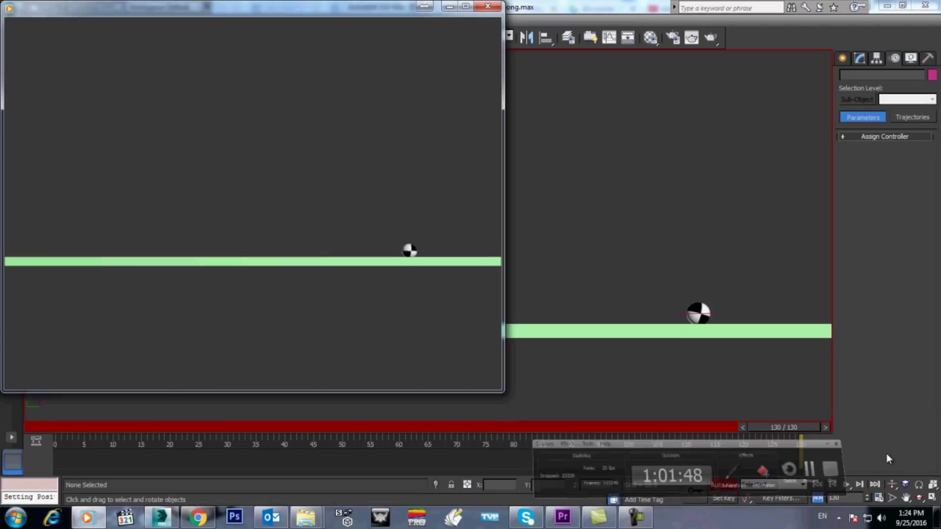
{"action": "double_click", "coordinate": [324, 177]}
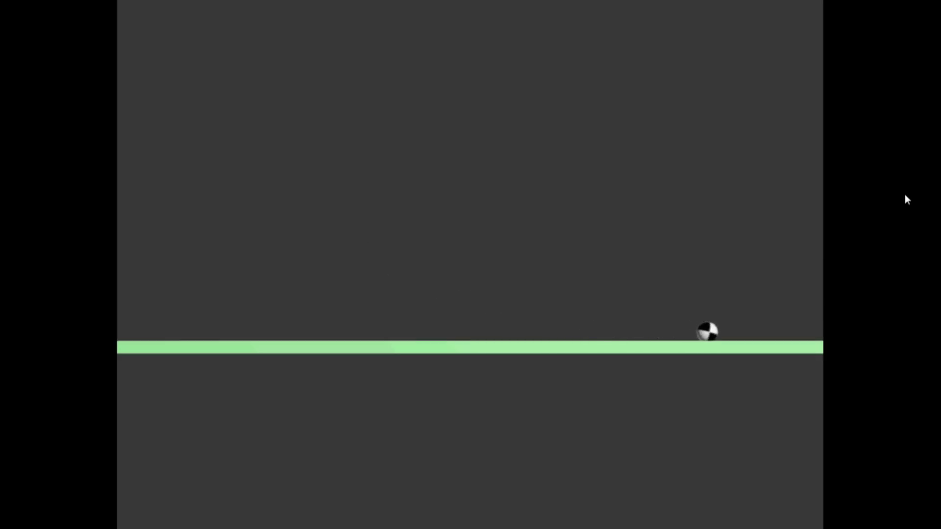
{"action": "left_click", "coordinate": [927, 8]}
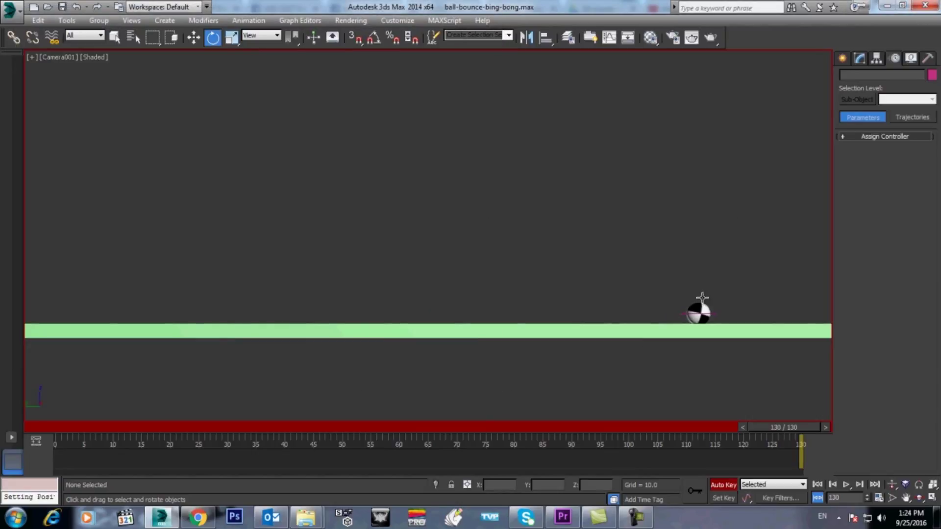
Go to frame 95 and open only the Y Position curve of Circle001 in a widened Curve Editor
{"action": "left_click", "coordinate": [712, 312]}
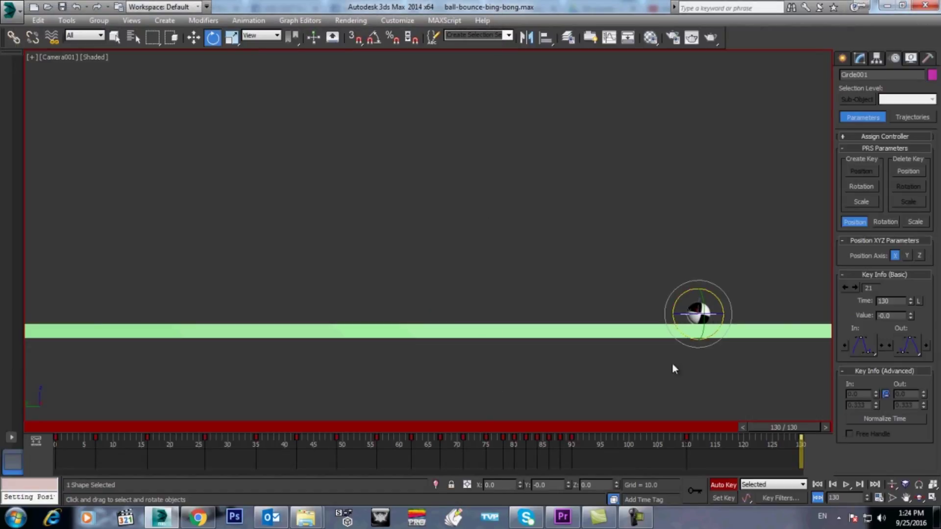
{"action": "right_click", "coordinate": [600, 453]}
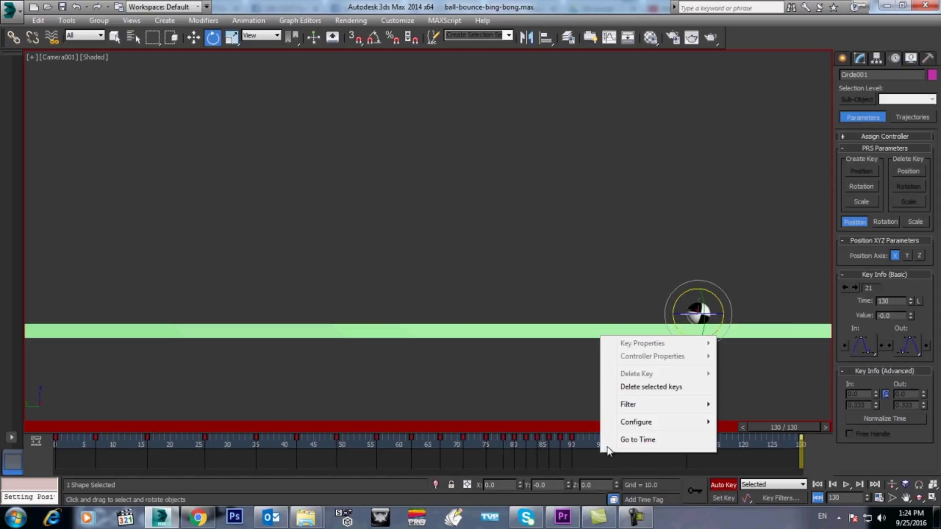
{"action": "left_click", "coordinate": [608, 442]}
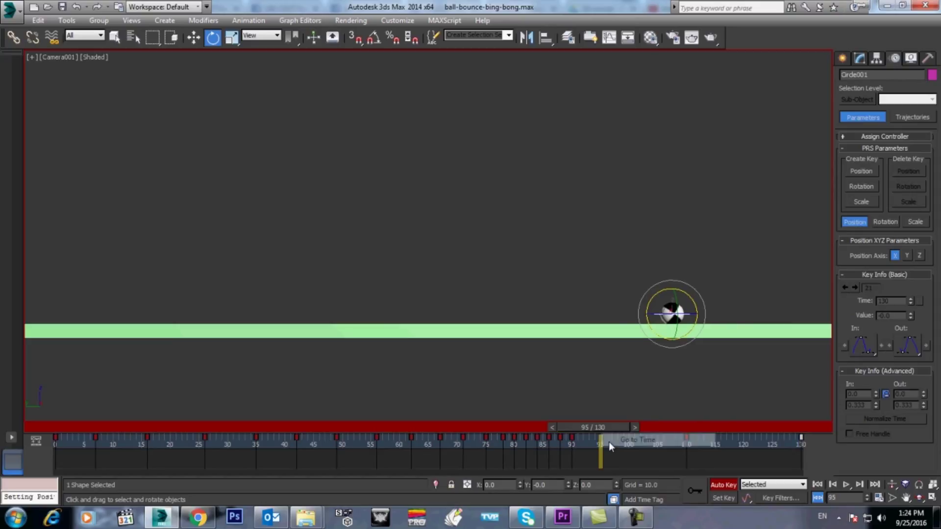
{"action": "left_click", "coordinate": [609, 38]}
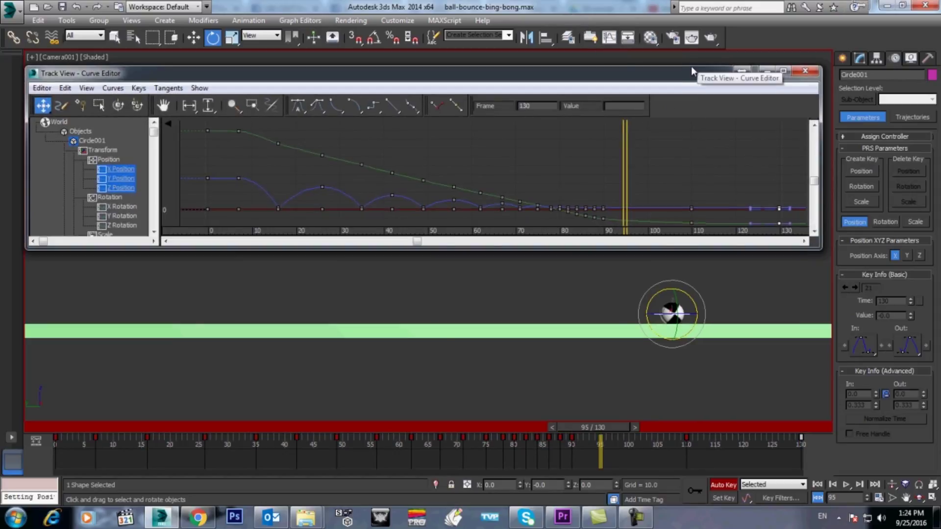
{"action": "left_click_drag", "start_coordinate": [692, 68], "coordinate": [695, 55]}
{"action": "left_click_drag", "start_coordinate": [822, 147], "coordinate": [932, 150]}
{"action": "left_click", "coordinate": [122, 164]}
Raise the frame 90 key on Circle001's Y Position curve to a value of about -96.1
{"action": "middle_click_drag", "start_coordinate": [568, 184], "coordinate": [436, 147]}
{"action": "middle_click_drag", "start_coordinate": [436, 147], "coordinate": [448, 165], "text": "ctrl+alt"}
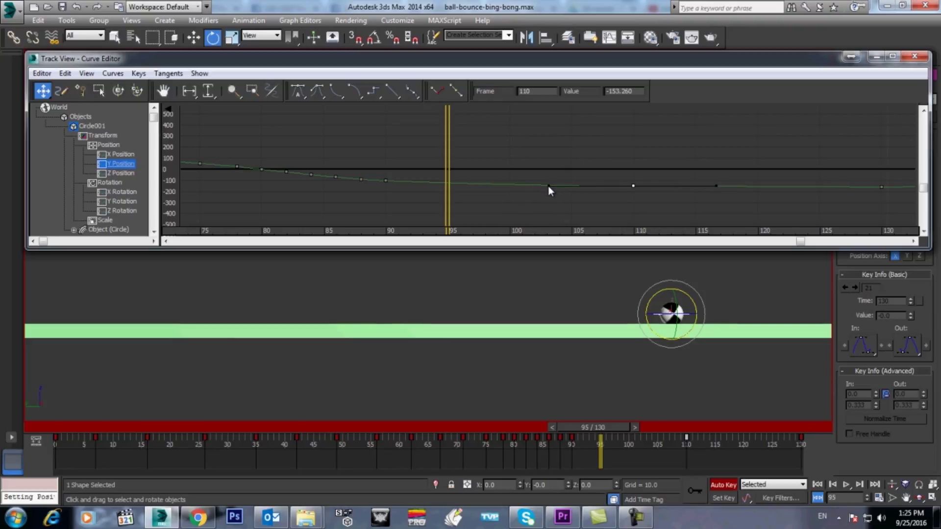
{"action": "left_click", "coordinate": [386, 181]}
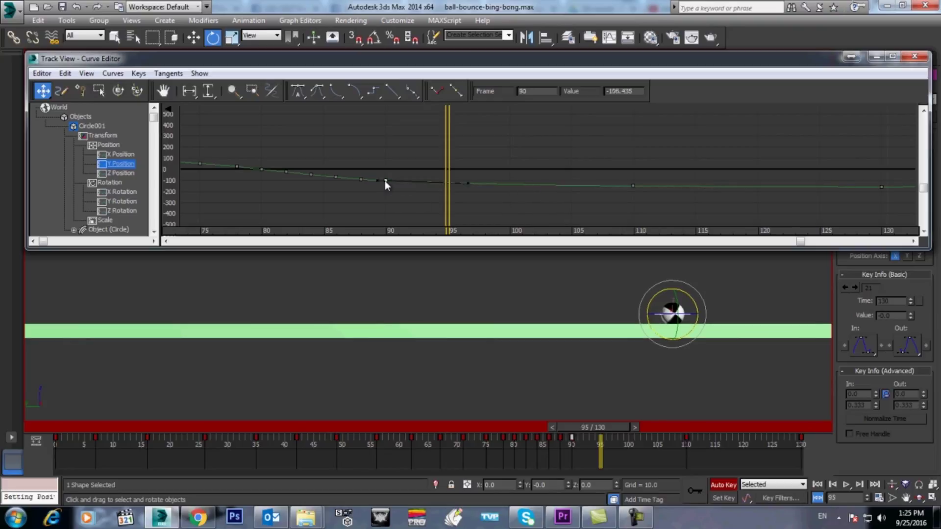
{"action": "middle_click_drag", "start_coordinate": [415, 199], "coordinate": [554, 201], "text": "ctrl+alt"}
{"action": "middle_click_drag", "start_coordinate": [357, 205], "coordinate": [585, 200]}
{"action": "left_click", "coordinate": [460, 176]}
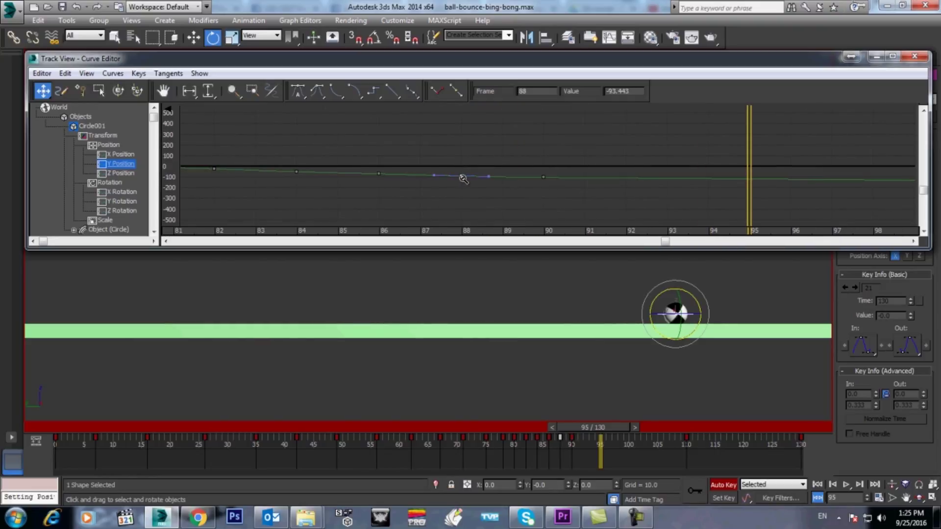
{"action": "scroll", "coordinate": [565, 207], "scroll_direction": "up", "scroll_amount": 3}
{"action": "left_click", "coordinate": [600, 175]}
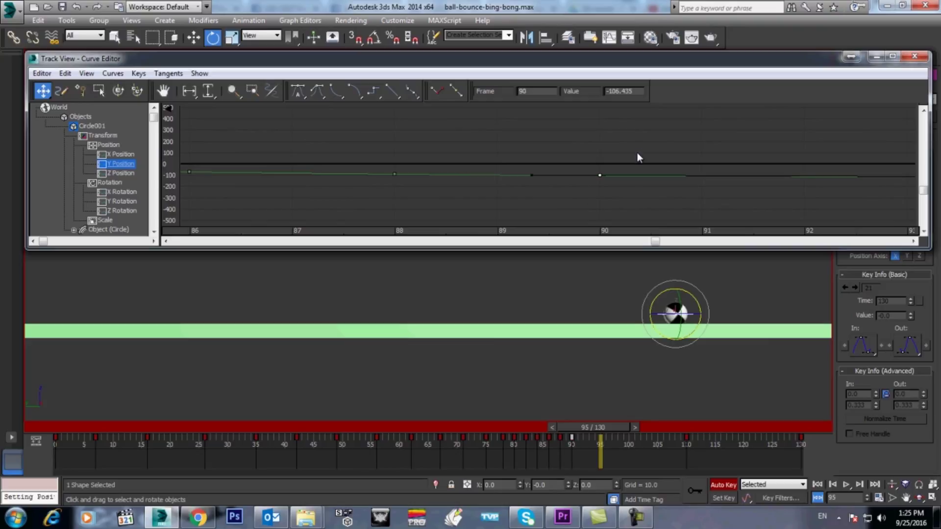
{"action": "middle_click_drag", "start_coordinate": [666, 200], "coordinate": [540, 197], "text": "ctrl+alt"}
{"action": "middle_click_drag", "start_coordinate": [706, 193], "coordinate": [559, 191]}
{"action": "scroll", "coordinate": [563, 192], "scroll_direction": "up", "scroll_amount": 1}
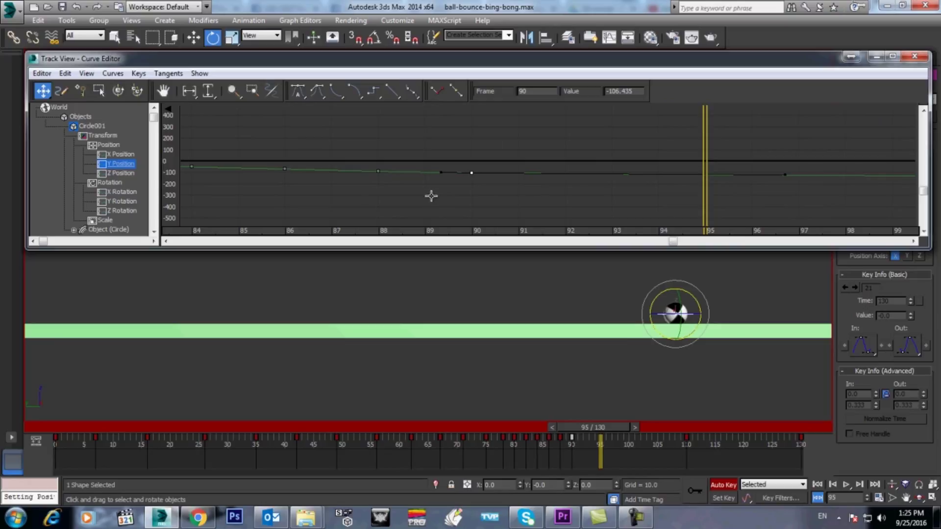
{"action": "left_click_drag", "start_coordinate": [471, 174], "coordinate": [472, 173]}
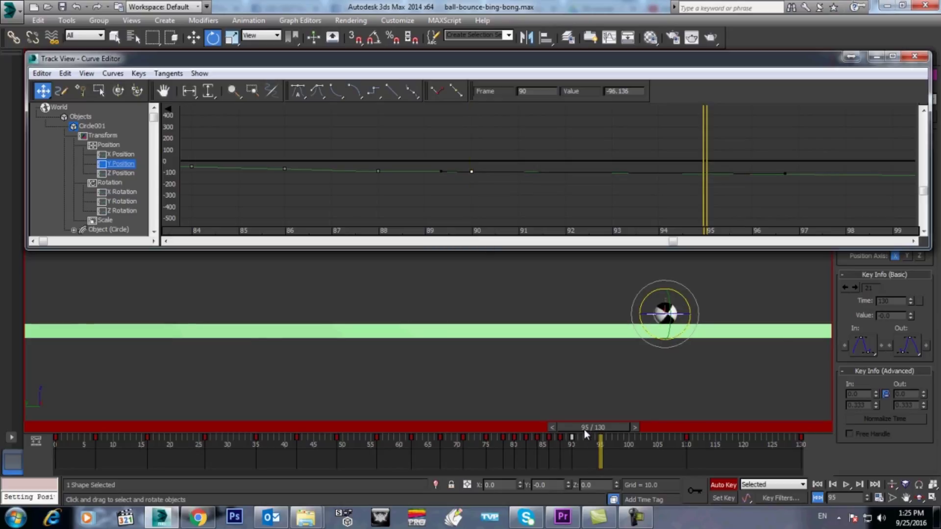
{"action": "mouse_move", "coordinate": [584, 429]}
{"action": "left_mouse_down"}
{"action": "mouse_move", "coordinate": [538, 435]}
{"action": "mouse_move", "coordinate": [584, 440]}
{"action": "left_mouse_up"}
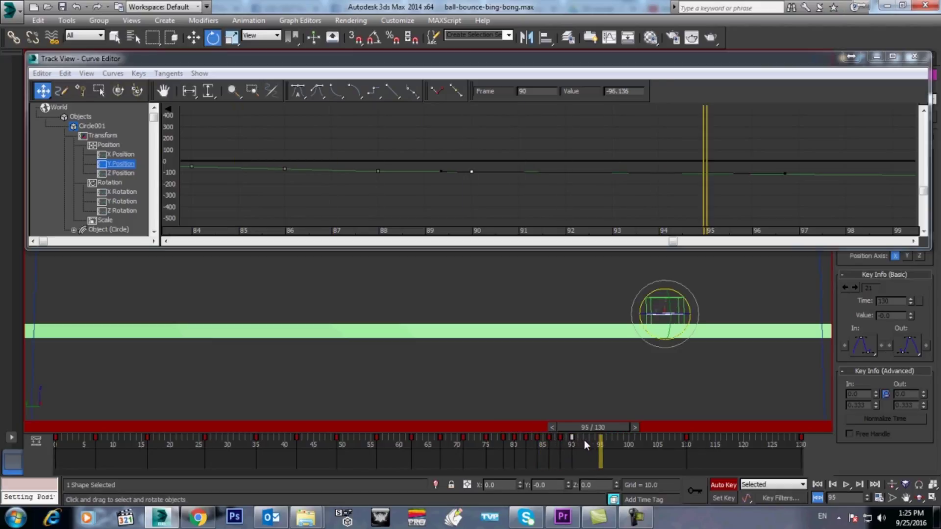
Minimize the Curve Editor, create a Camera001 preview of frames 60 to 130, and watch it full screen before closing the player
{"action": "left_click", "coordinate": [877, 58]}
{"action": "left_click", "coordinate": [67, 20]}
{"action": "mouse_move", "coordinate": [201, 353]}
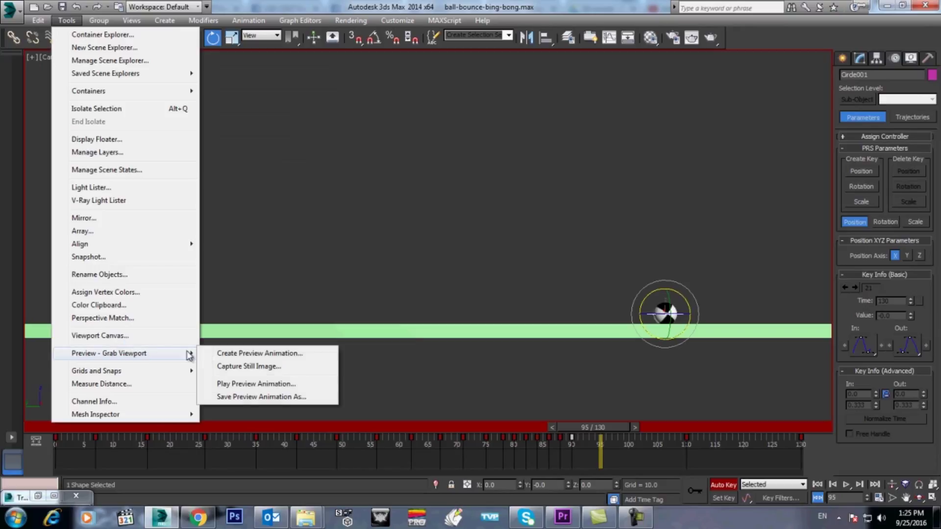
{"action": "left_click", "coordinate": [241, 354]}
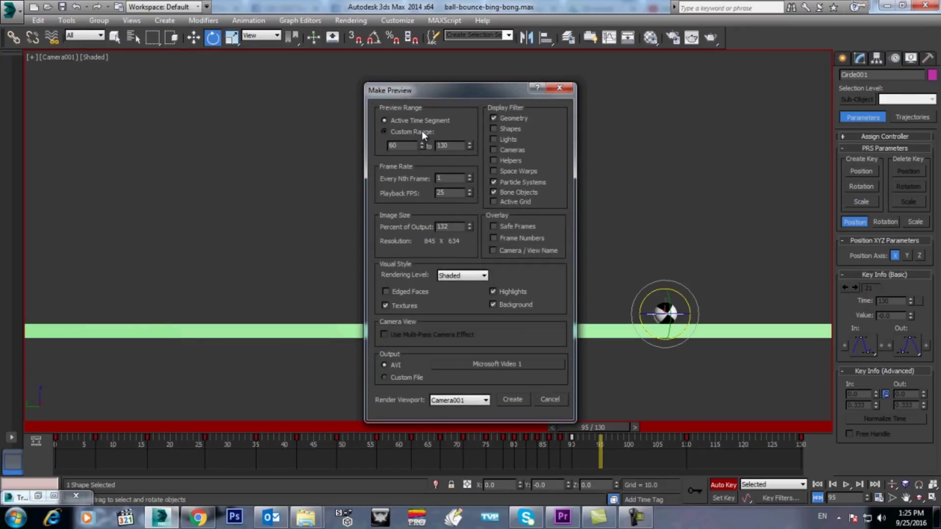
{"action": "left_click", "coordinate": [513, 399]}
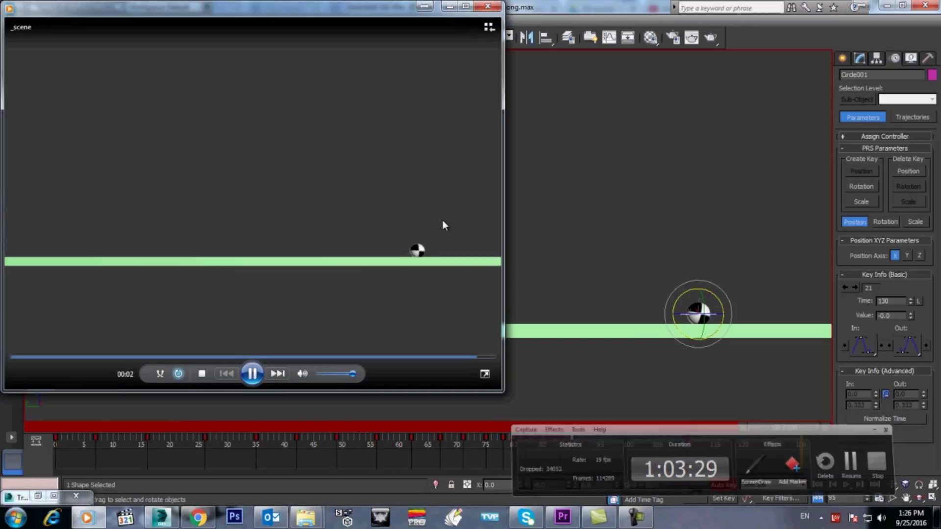
{"action": "double_click", "coordinate": [442, 219]}
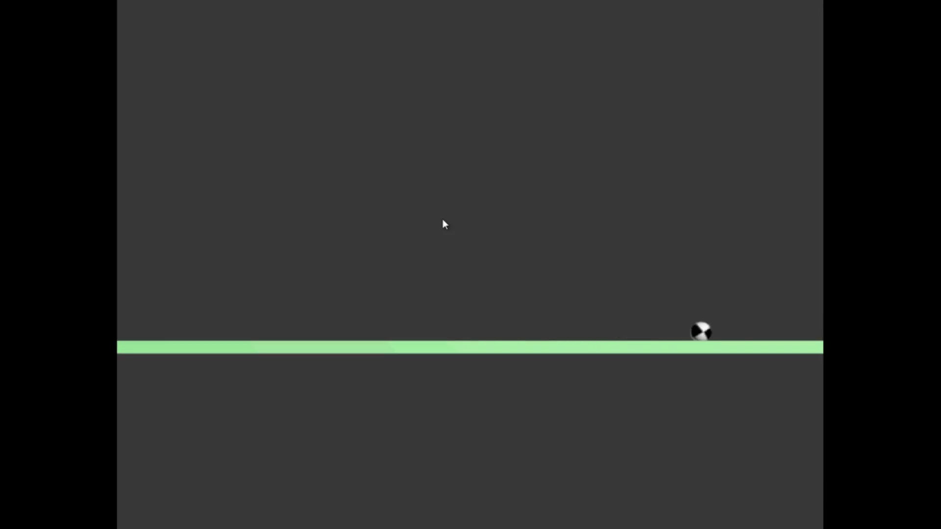
{"action": "left_click", "coordinate": [929, 10]}
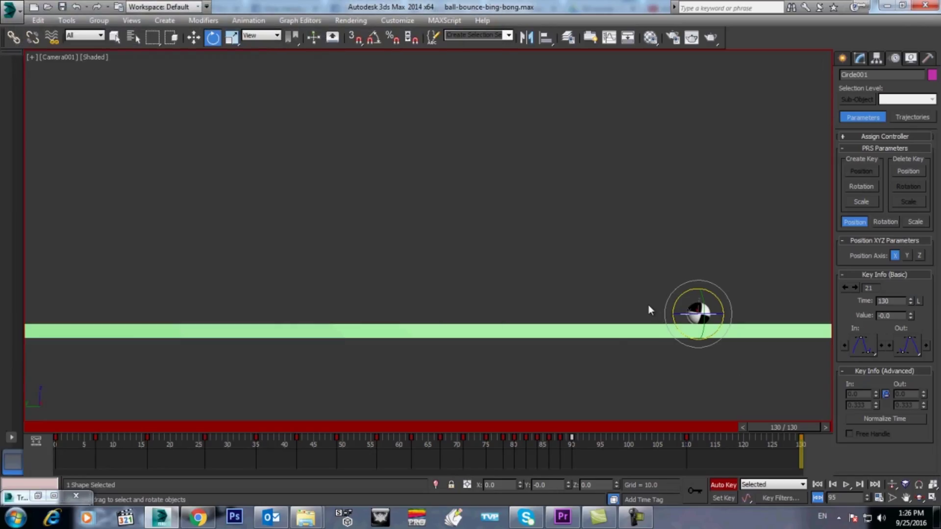
Open Circle001's Y Position curve in a maximized Curve Editor and slightly lower the outgoing tangent handle of the frame 90 key
{"action": "left_click", "coordinate": [610, 38]}
{"action": "left_click", "coordinate": [125, 164]}
{"action": "middle_click_drag", "start_coordinate": [538, 186], "coordinate": [486, 147]}
{"action": "middle_click_drag", "start_coordinate": [733, 189], "coordinate": [500, 190], "text": "ctrl+alt"}
{"action": "middle_click_drag", "start_coordinate": [693, 189], "coordinate": [533, 188]}
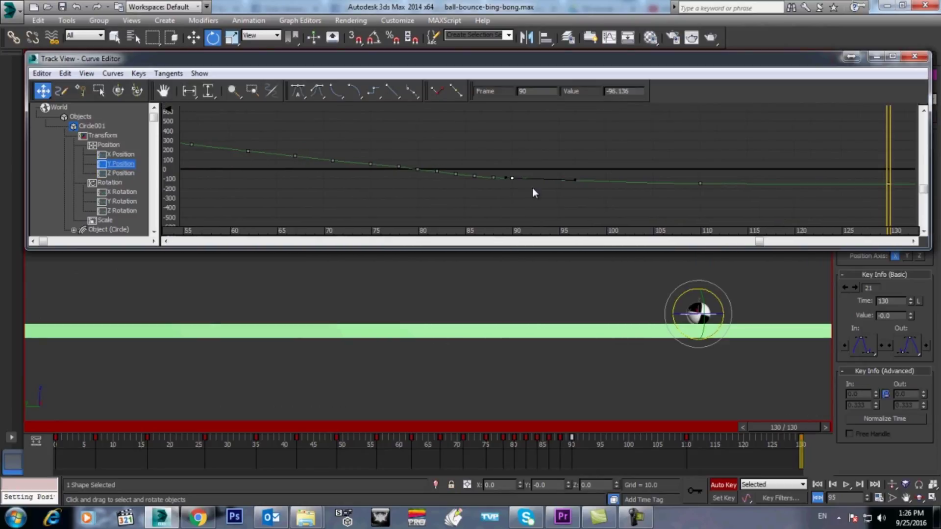
{"action": "left_click", "coordinate": [892, 56]}
{"action": "middle_click_drag", "start_coordinate": [485, 328], "coordinate": [589, 335], "text": "ctrl+alt"}
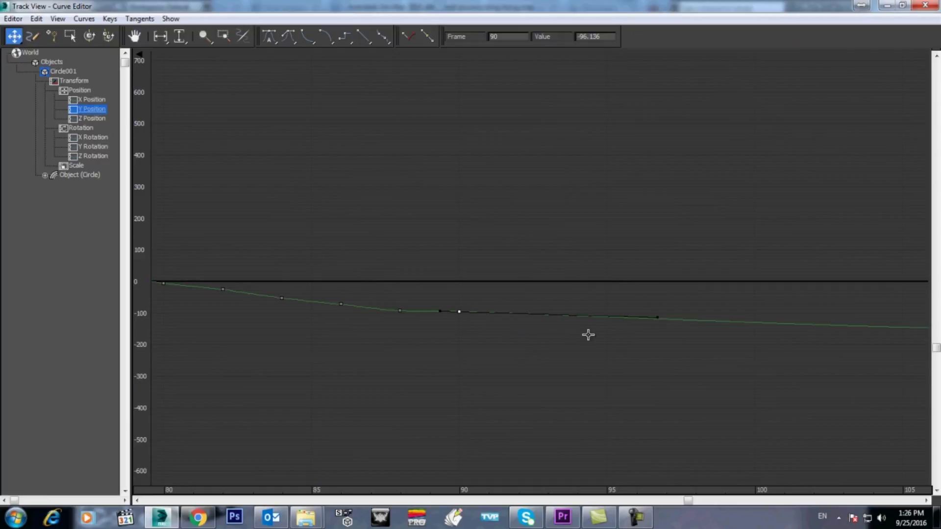
{"action": "left_click_drag", "start_coordinate": [658, 318], "coordinate": [657, 320]}
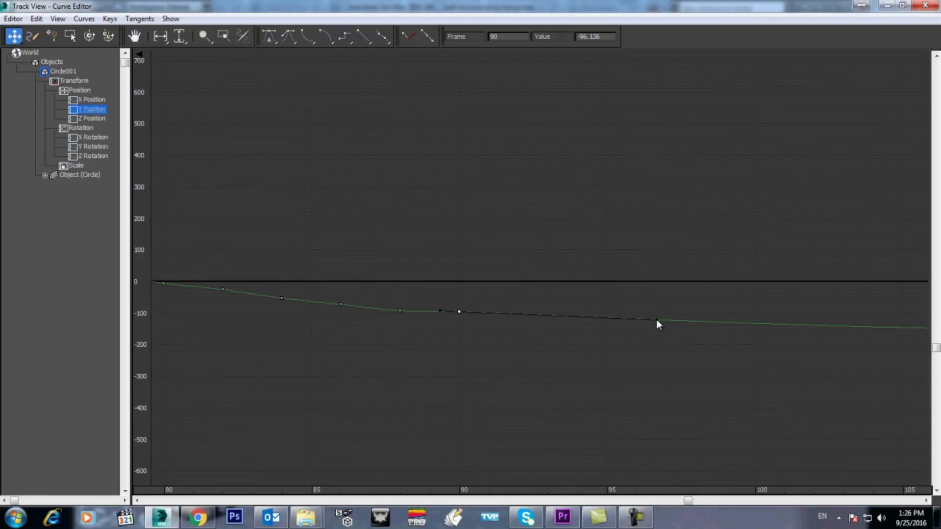
Steepen the frame 110 key's tangents by raising its incoming handle and lowering its outgoing handle slightly, and close the Curve Editor
{"action": "middle_click_drag", "start_coordinate": [731, 358], "coordinate": [560, 352], "text": "ctrl+alt"}
{"action": "middle_click_drag", "start_coordinate": [757, 341], "coordinate": [589, 339]}
{"action": "scroll", "coordinate": [592, 340], "scroll_direction": "up", "scroll_amount": 1}
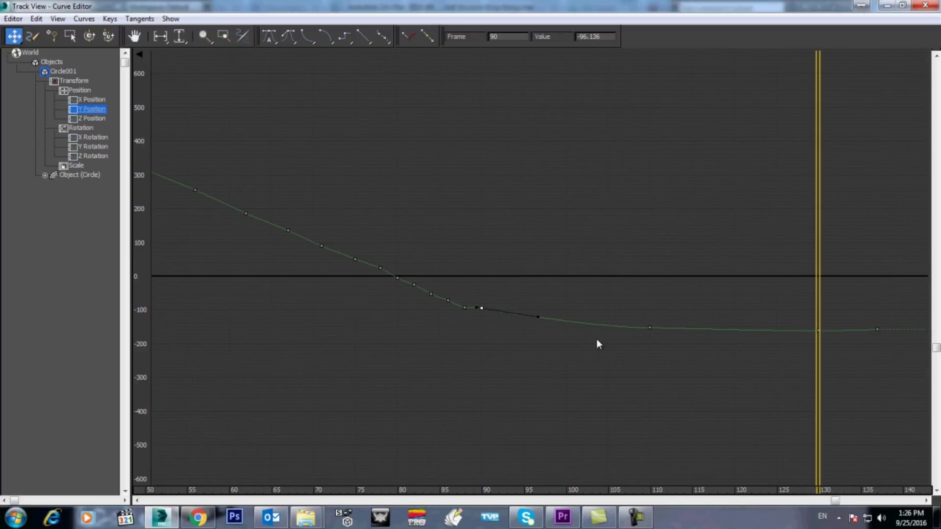
{"action": "left_click", "coordinate": [646, 329]}
{"action": "left_click_drag", "start_coordinate": [595, 328], "coordinate": [594, 325]}
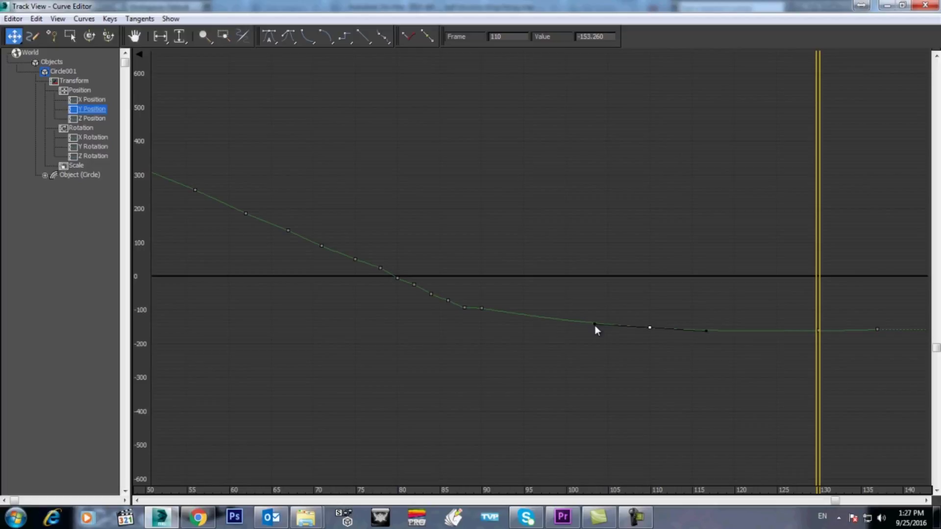
{"action": "scroll", "coordinate": [644, 378], "scroll_direction": "down", "scroll_amount": 4}
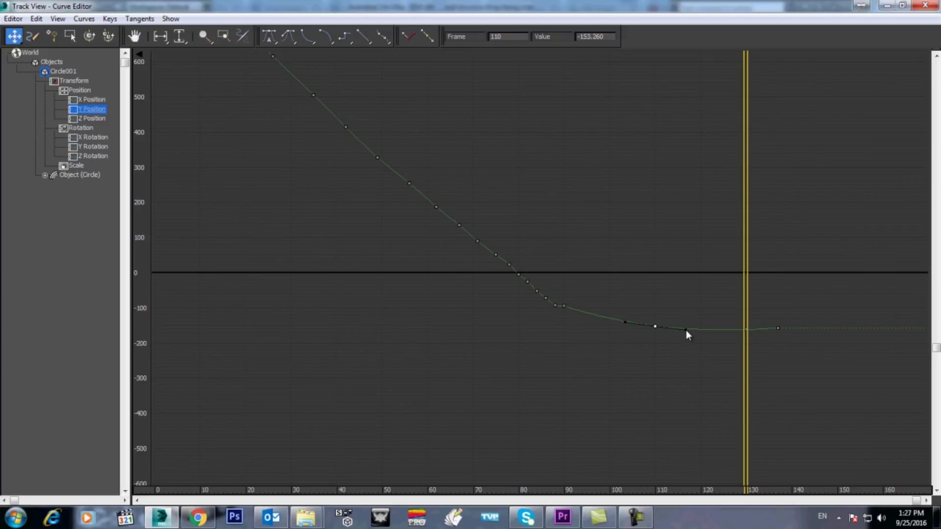
{"action": "left_click_drag", "start_coordinate": [686, 329], "coordinate": [686, 331]}
{"action": "scroll", "coordinate": [656, 368], "scroll_direction": "down", "scroll_amount": 2}
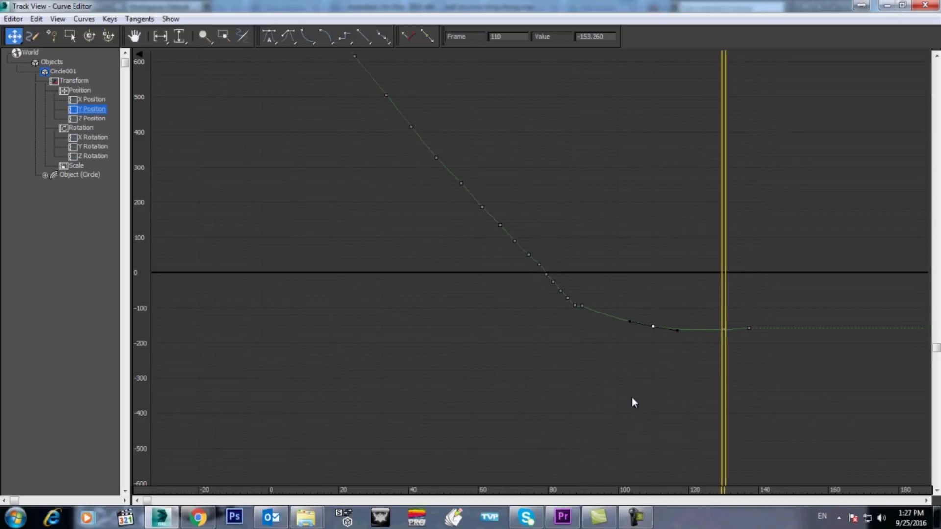
{"action": "left_click", "coordinate": [925, 5]}
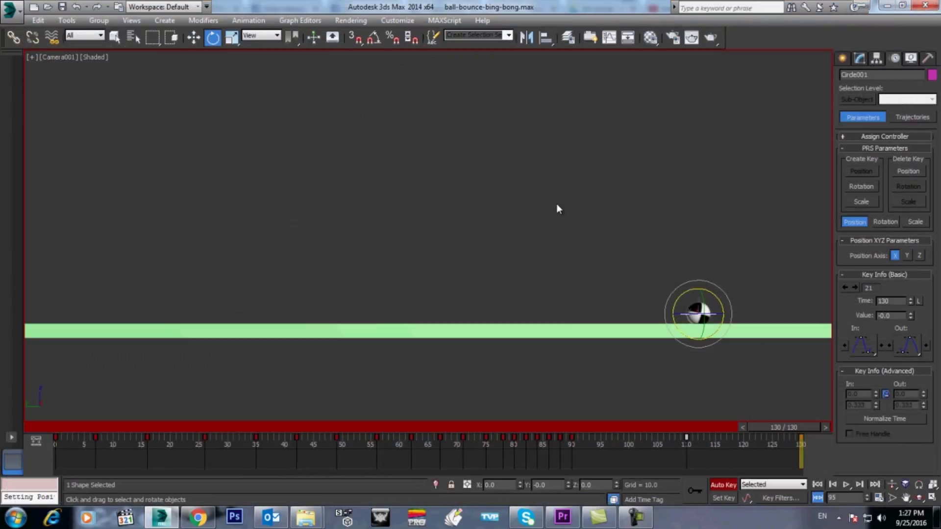
Create a new Camera001 preview of frames 60 to 130 with the steeper tangents, watch the roll, and close the player
{"action": "left_click", "coordinate": [71, 20]}
{"action": "mouse_move", "coordinate": [179, 353]}
{"action": "left_click", "coordinate": [211, 355]}
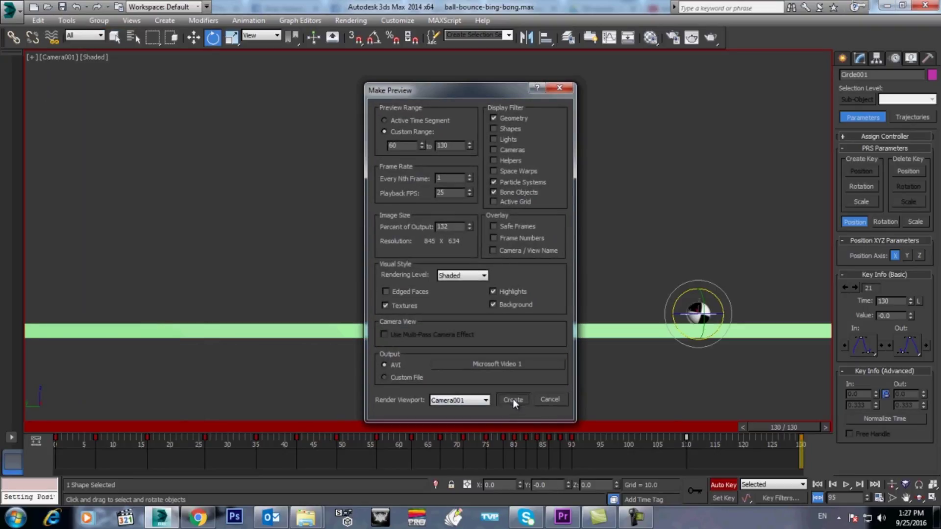
{"action": "left_click", "coordinate": [513, 399]}
{"action": "left_click", "coordinate": [633, 519]}
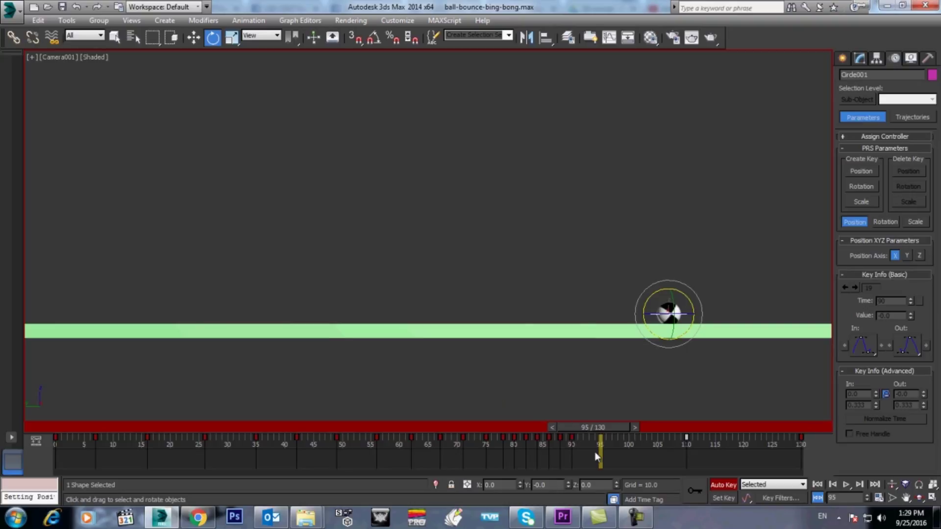
{"action": "left_click", "coordinate": [635, 520]}
{"action": "left_click", "coordinate": [882, 456]}
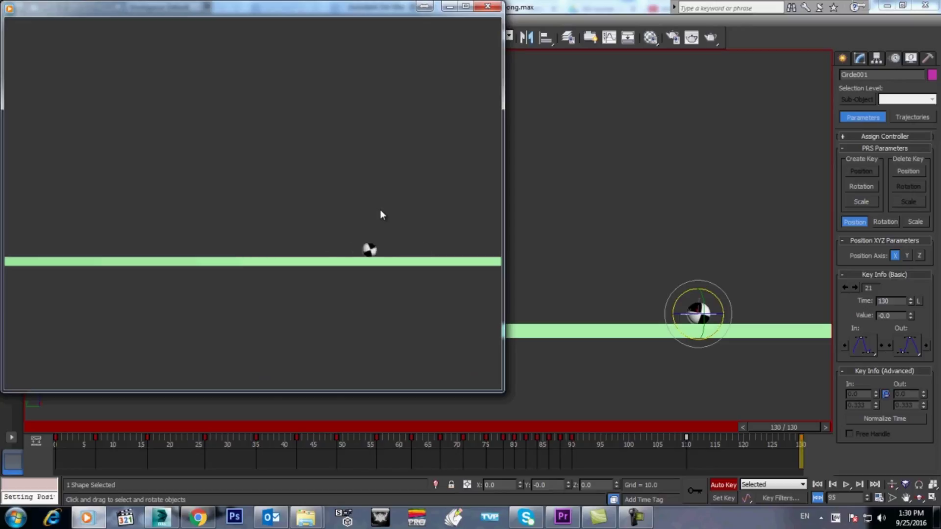
{"action": "mouse_move", "coordinate": [371, 292]}
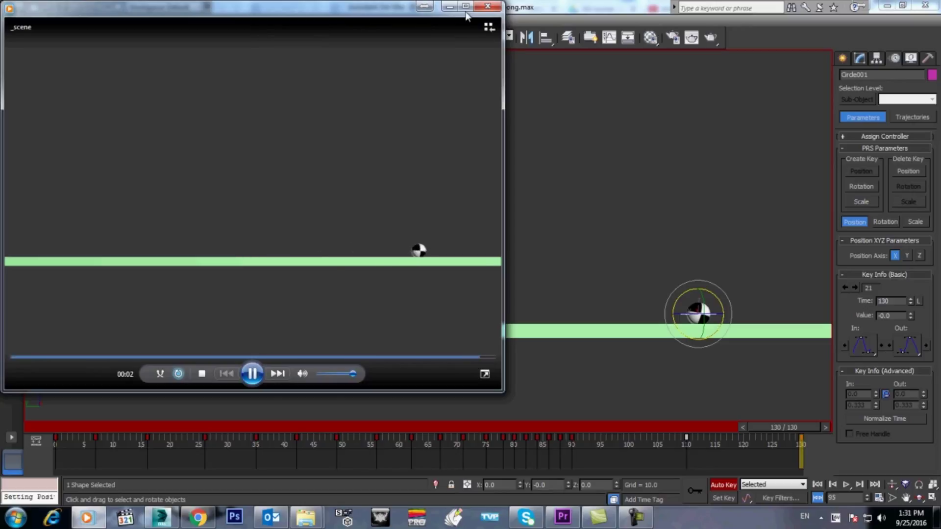
{"action": "left_click", "coordinate": [487, 7]}
Switch to the 3ds Max previews folder in Windows Explorer and open the _scene video clip with QuickTime Player
{"action": "mouse_move", "coordinate": [305, 522]}
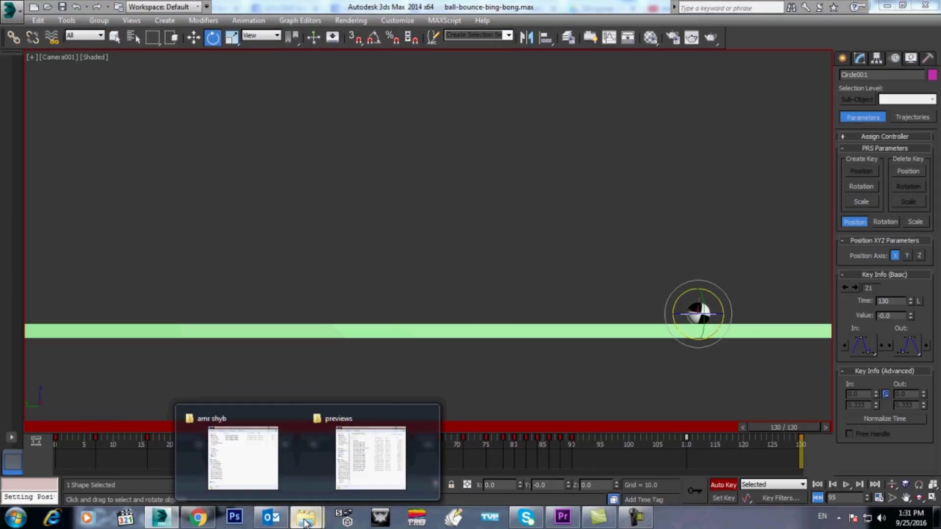
{"action": "left_click", "coordinate": [370, 458]}
{"action": "left_click", "coordinate": [525, 177]}
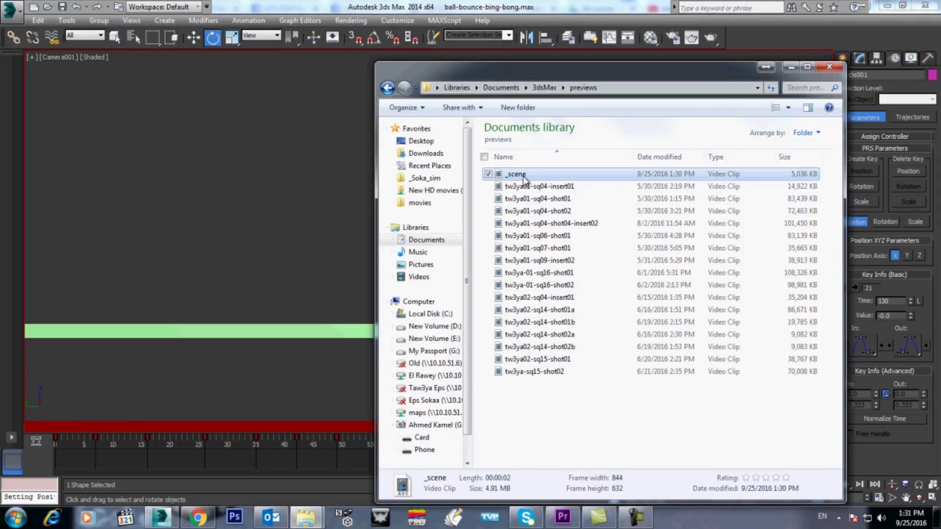
{"action": "right_click", "coordinate": [525, 178]}
{"action": "mouse_move", "coordinate": [491, 236]}
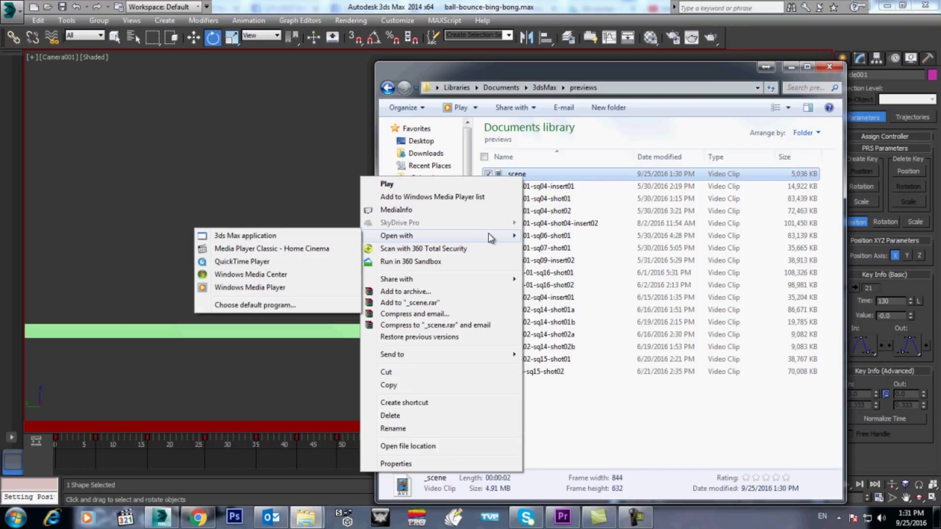
{"action": "left_click", "coordinate": [265, 262]}
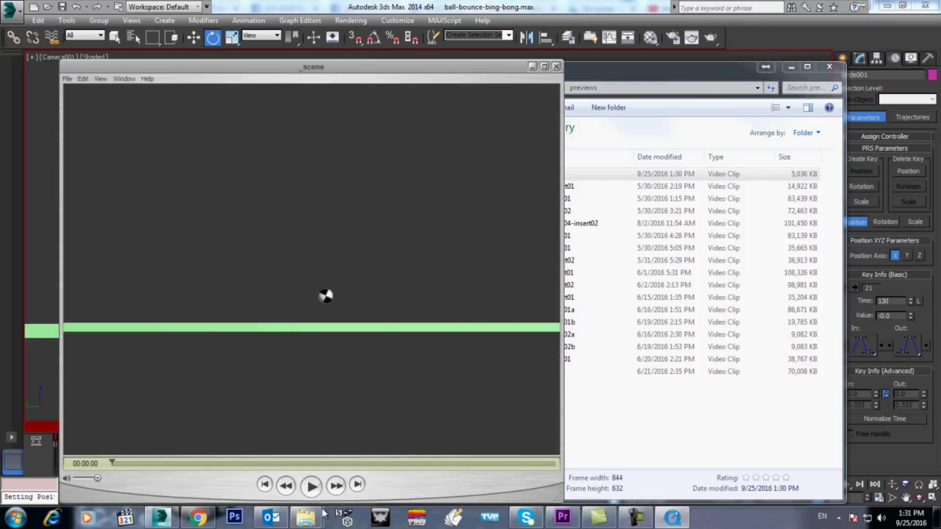
Play the _scene clip repeatedly to examine the ball's final bounces and roll, and close the player and the previews folder
{"action": "left_click", "coordinate": [312, 486]}
{"action": "left_click", "coordinate": [312, 486]}
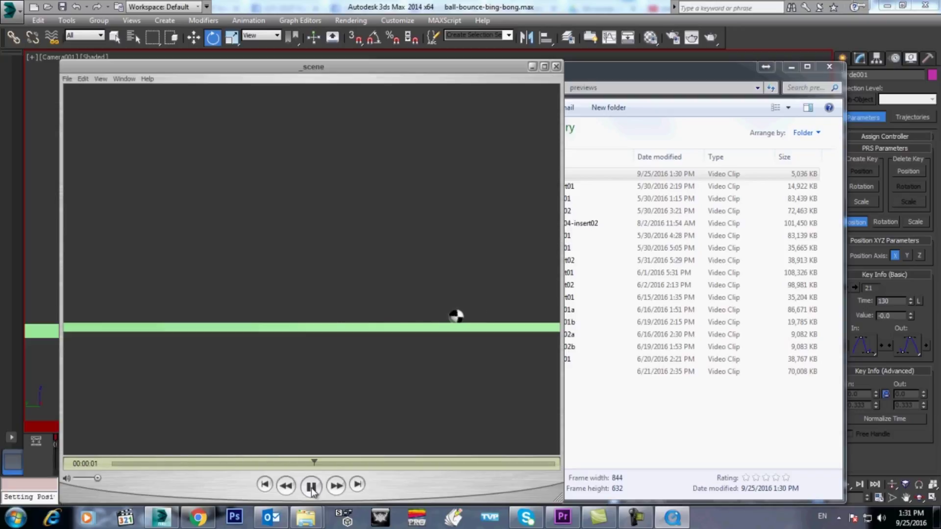
{"action": "left_click", "coordinate": [312, 486]}
{"action": "left_click", "coordinate": [312, 487]}
{"action": "left_click", "coordinate": [311, 487]}
{"action": "left_click", "coordinate": [312, 487]}
{"action": "left_click", "coordinate": [312, 486]}
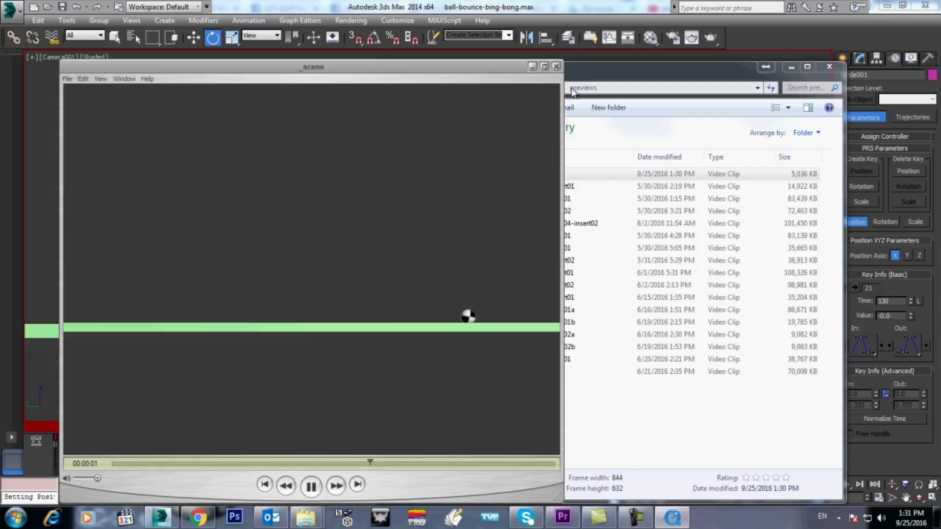
{"action": "left_click", "coordinate": [556, 67]}
{"action": "left_click", "coordinate": [829, 66]}
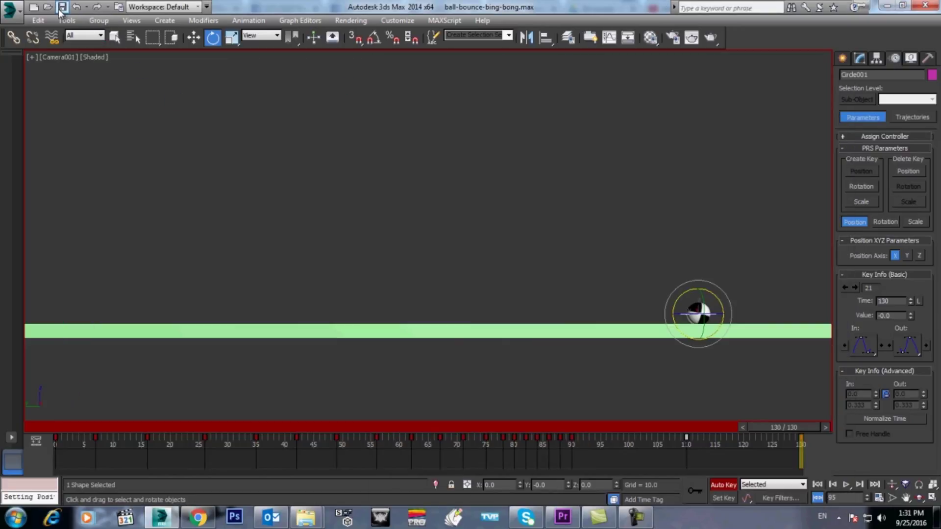
Create a Camera001 preview of the whole active time segment
{"action": "left_click", "coordinate": [67, 20]}
{"action": "mouse_move", "coordinate": [152, 354]}
{"action": "left_click", "coordinate": [230, 354]}
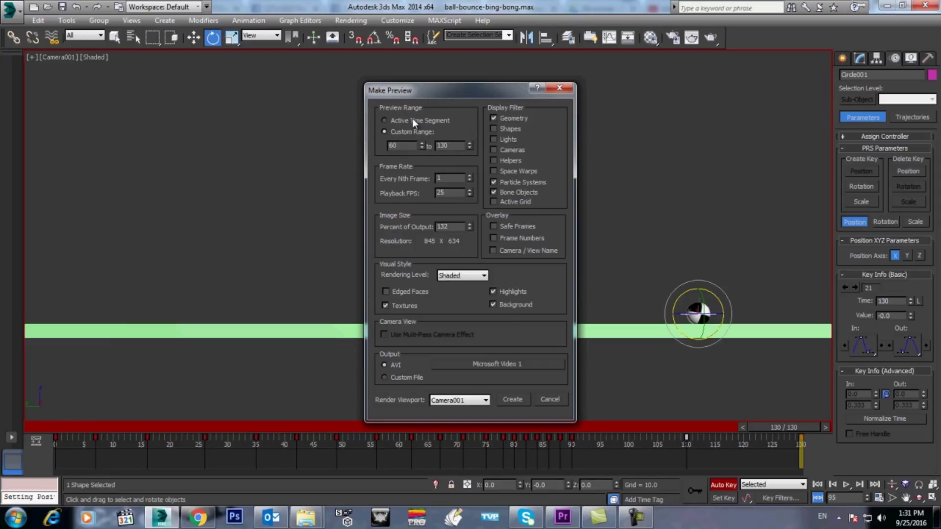
{"action": "left_click", "coordinate": [522, 402]}
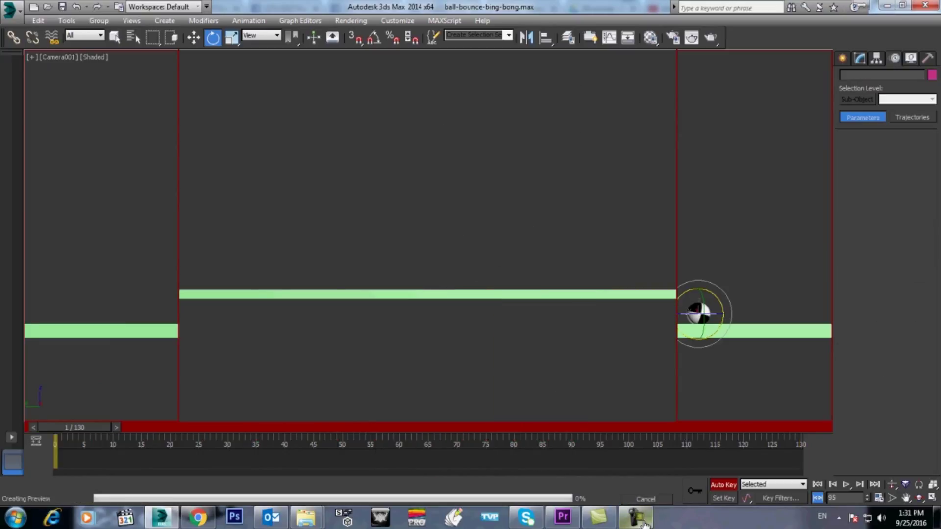
{"action": "left_click", "coordinate": [637, 518]}
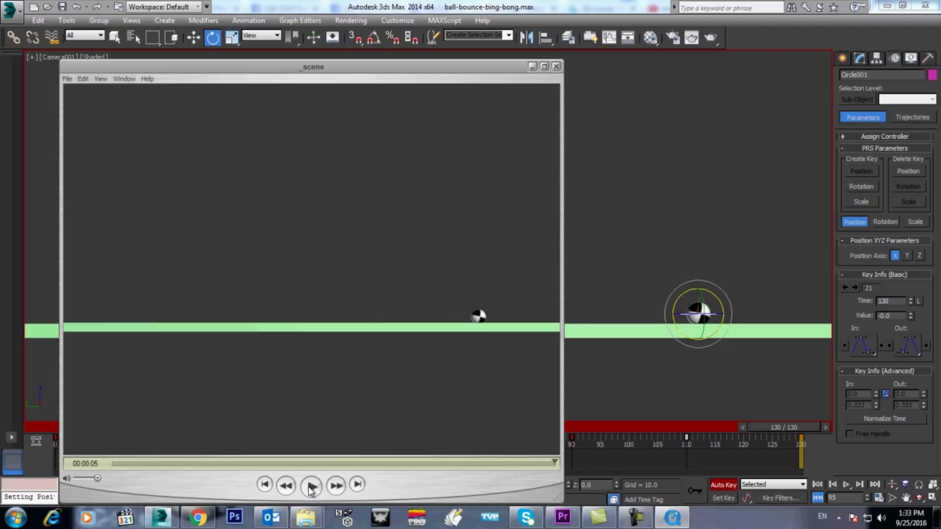
Replay the full-length preview in QuickTime Player to examine the complete bounce animation, and close the player
{"action": "left_click", "coordinate": [311, 487]}
{"action": "left_click", "coordinate": [310, 487]}
{"action": "left_click", "coordinate": [556, 66]}
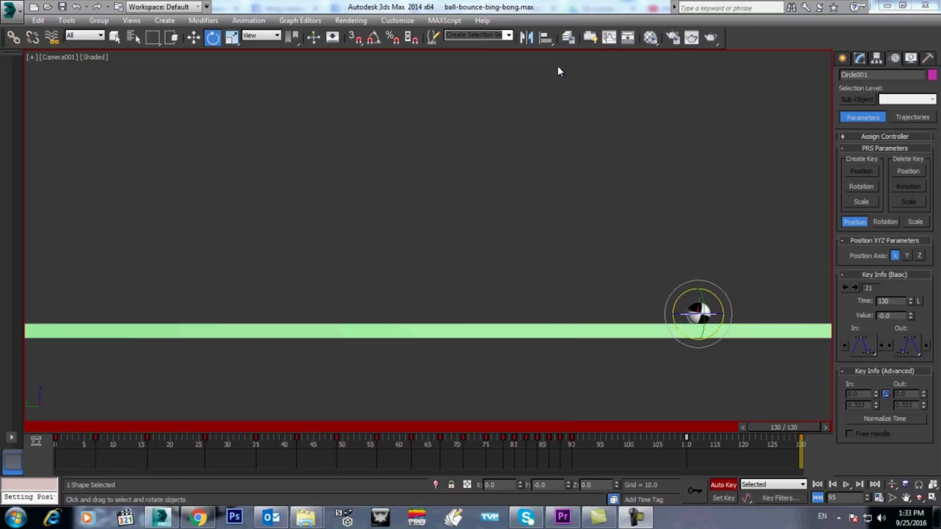
Save the ball-bounce-bing-bong.max scene and reset 3ds Max to an empty scene
{"action": "left_click", "coordinate": [12, 10]}
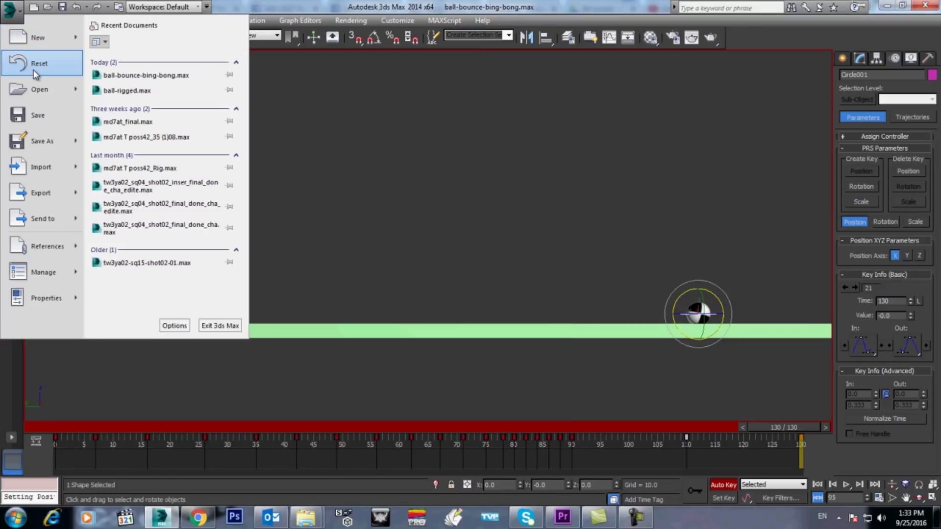
{"action": "left_click", "coordinate": [39, 114]}
{"action": "left_click", "coordinate": [15, 16]}
{"action": "left_click", "coordinate": [30, 69]}
{"action": "left_click", "coordinate": [434, 278]}
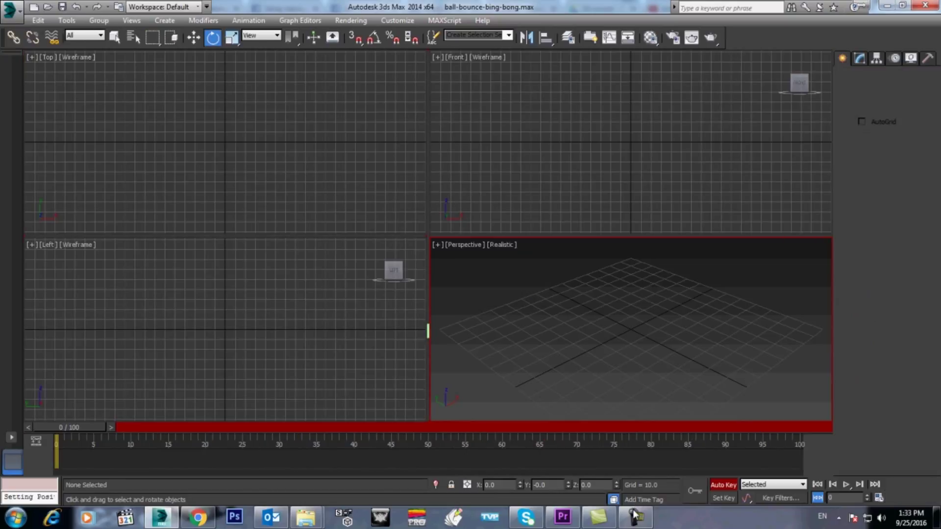